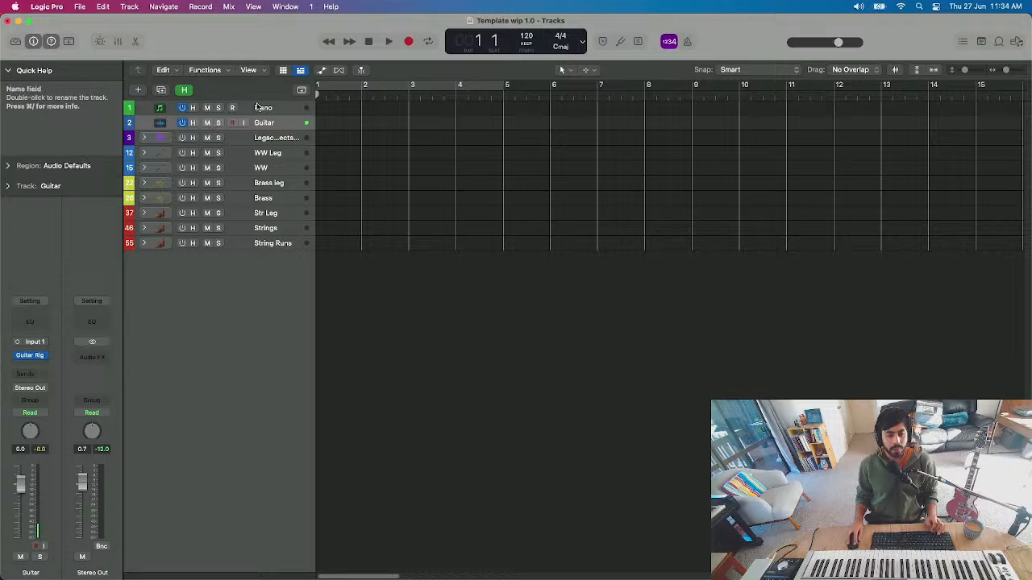
- Try out the Kontakt 5 piano instrument on the Piano track and close its plug-in window
{"action": "left_click", "coordinate": [197, 113]}
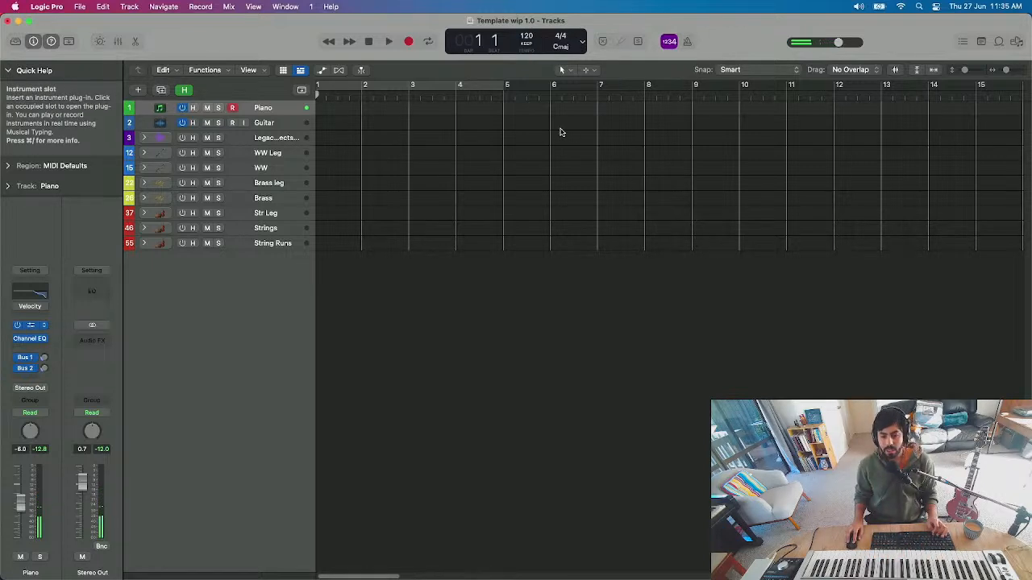
{"action": "left_click_drag", "start_coordinate": [626, 189], "coordinate": [622, 89]}
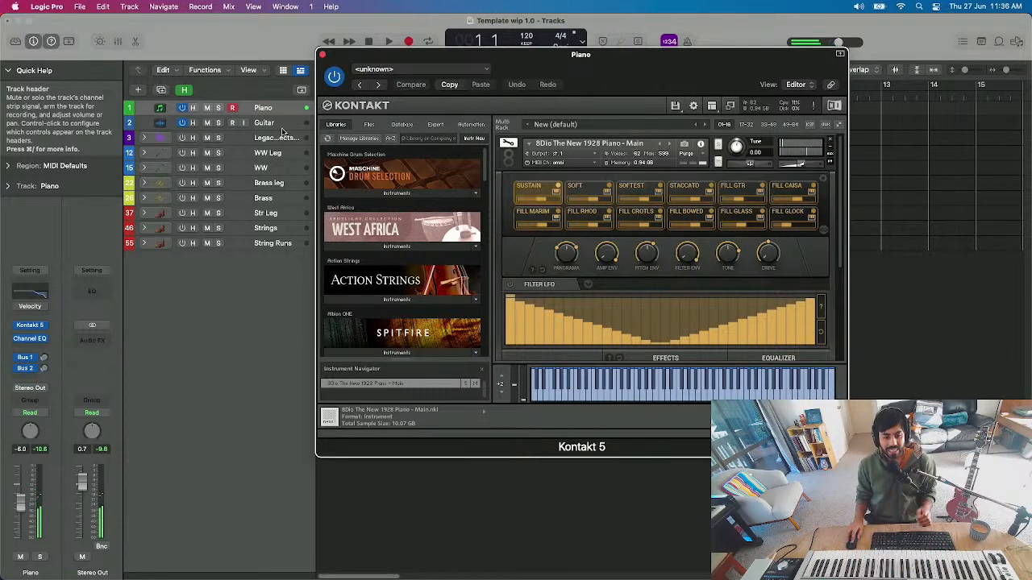
{"action": "left_click", "coordinate": [322, 54]}
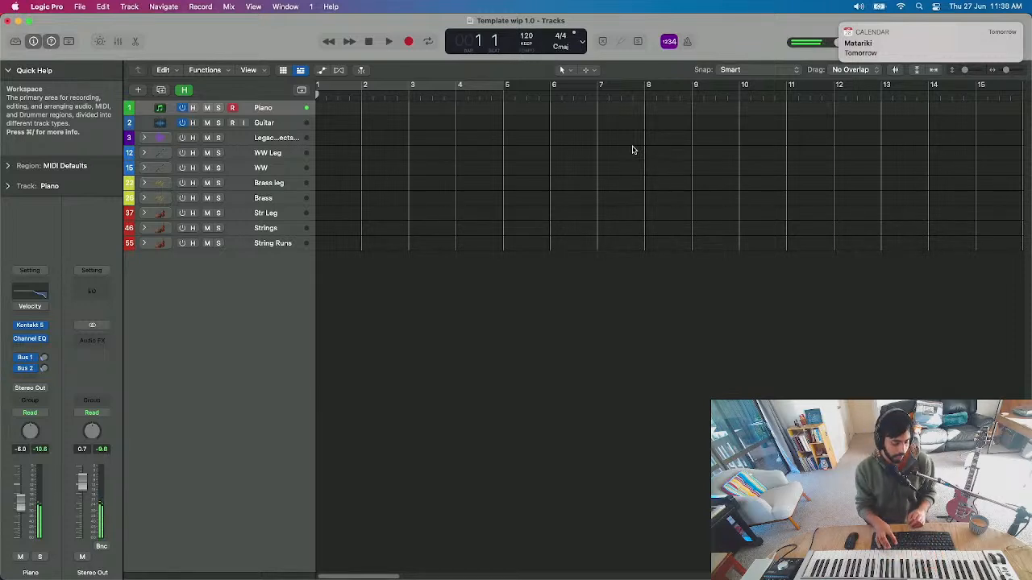
- Open the Guitar Rig plug-in on the Guitar track, reposition its window and dismiss the calendar notification
{"action": "left_click", "coordinate": [300, 125]}
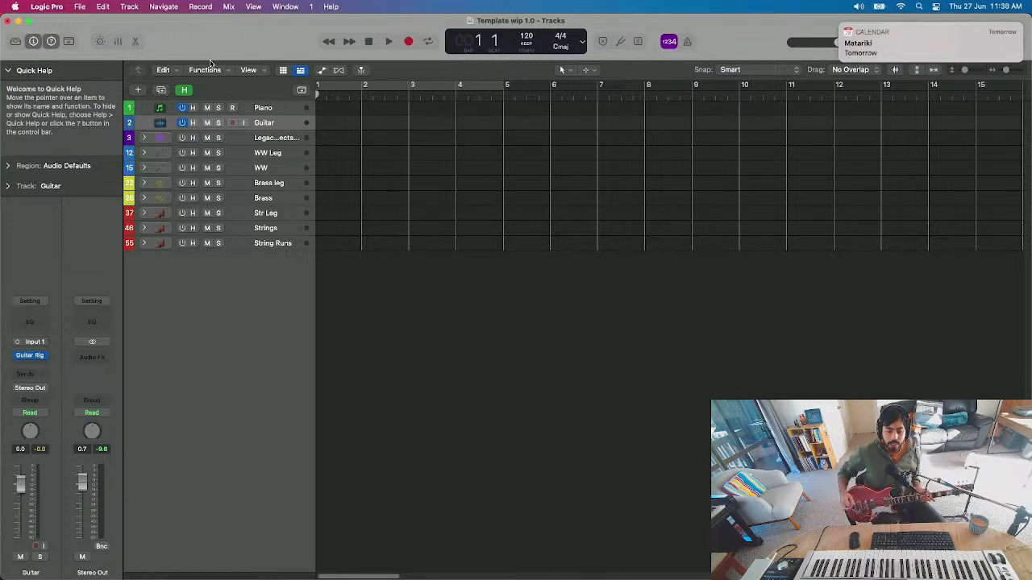
{"action": "left_click", "coordinate": [34, 358]}
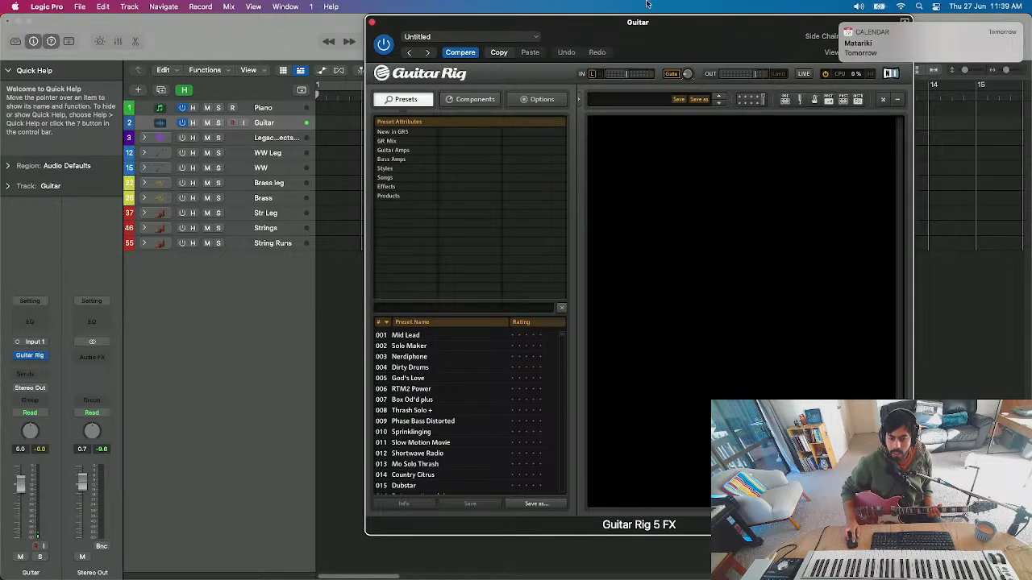
{"action": "left_click_drag", "start_coordinate": [680, 23], "coordinate": [557, 25]}
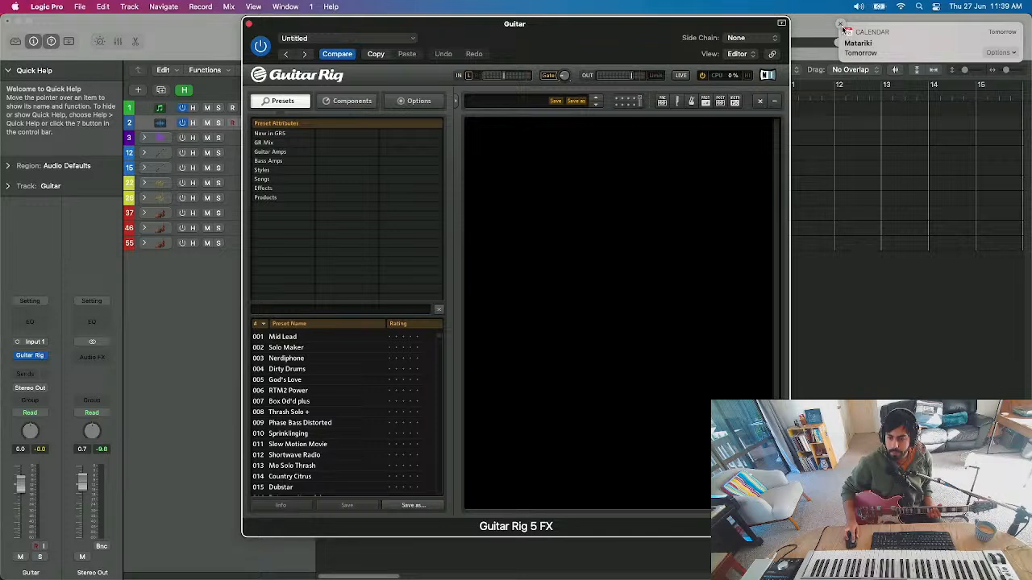
{"action": "left_click", "coordinate": [841, 25]}
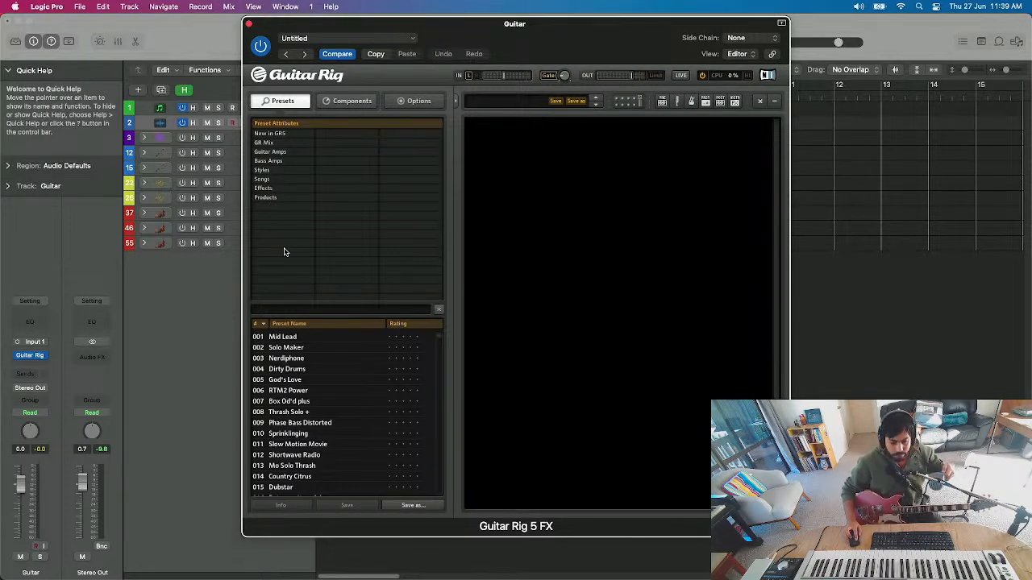
- Load the Tweed Delight Sweep Delay preset from the Ambient style and move the plug-in window off the track list
{"action": "left_click", "coordinate": [274, 171]}
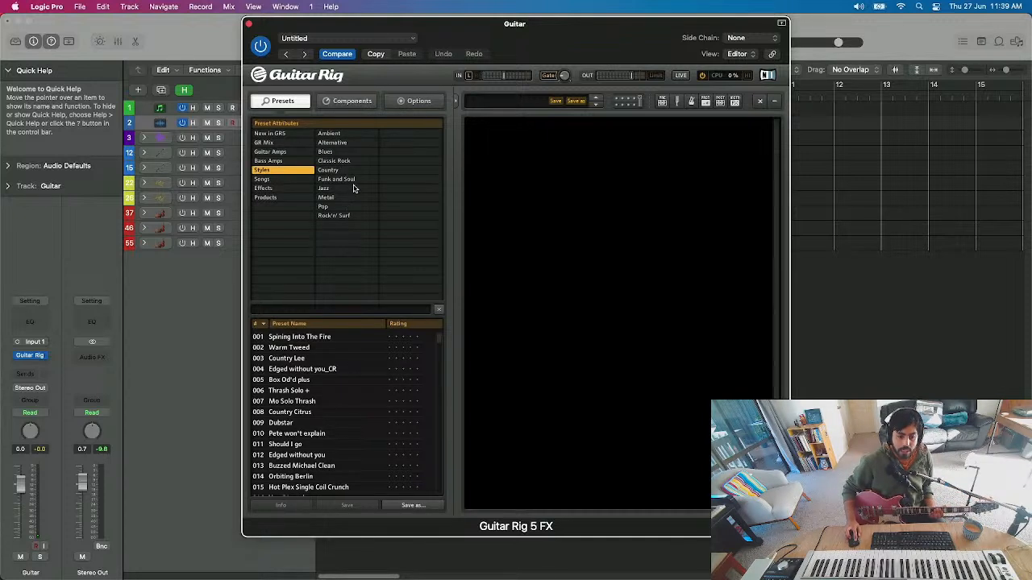
{"action": "left_click", "coordinate": [342, 137]}
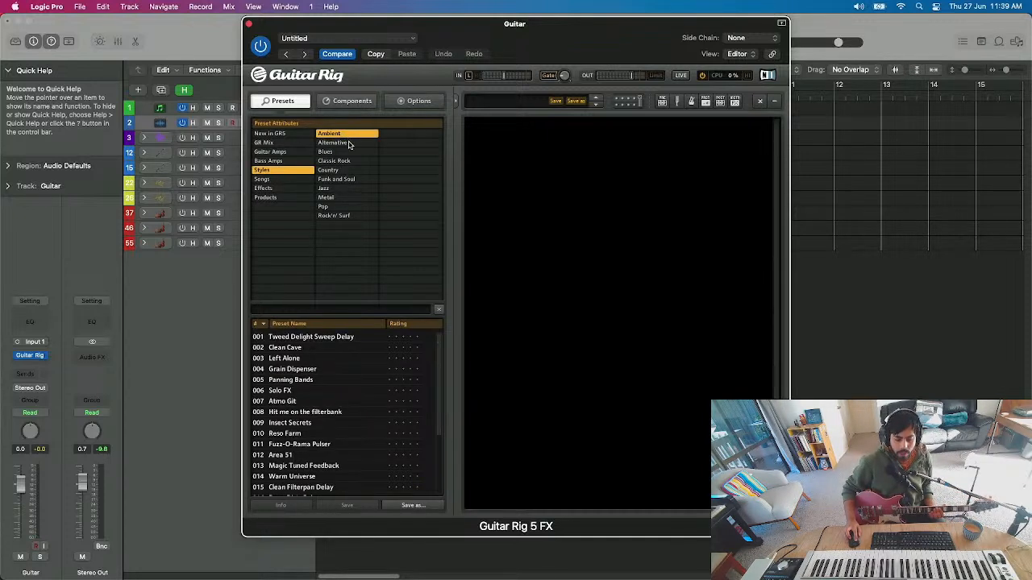
{"action": "left_click", "coordinate": [334, 336]}
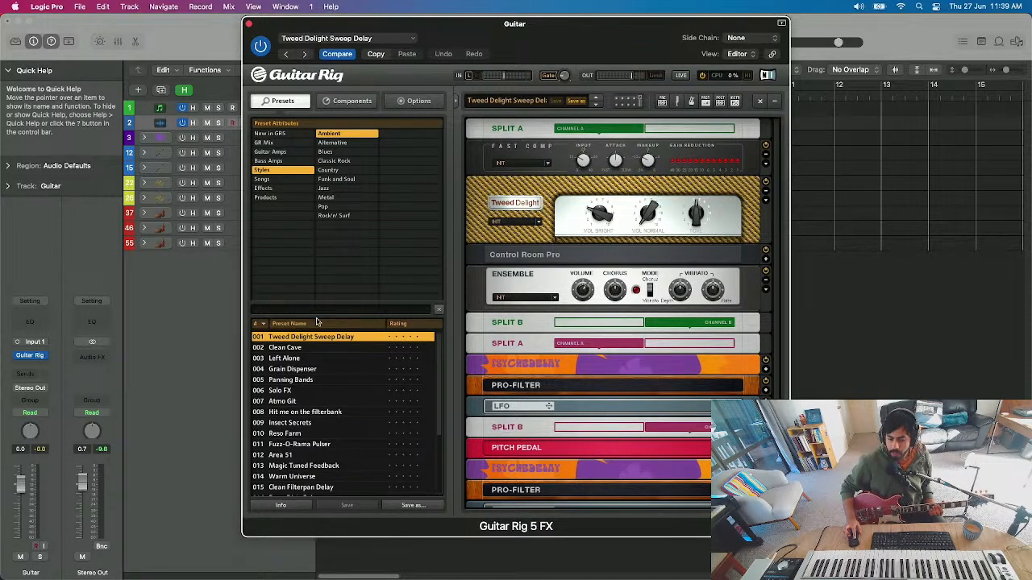
{"action": "left_click_drag", "start_coordinate": [490, 22], "coordinate": [642, 24]}
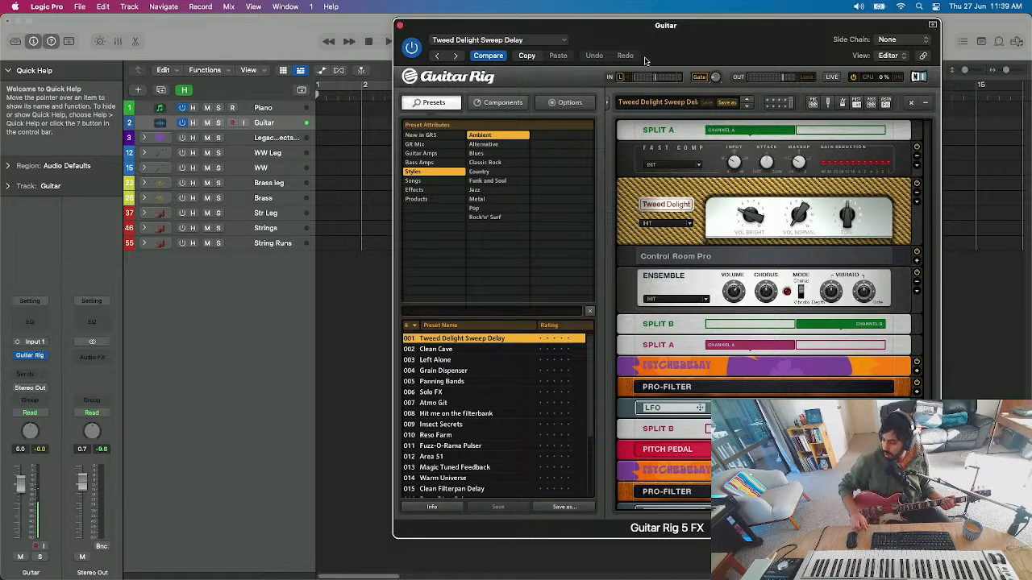
- Turn on input monitoring for the Guitar track and lower its volume to -3.5 dB
{"action": "left_click", "coordinate": [240, 123]}
{"action": "left_click_drag", "start_coordinate": [20, 483], "coordinate": [20, 488]}
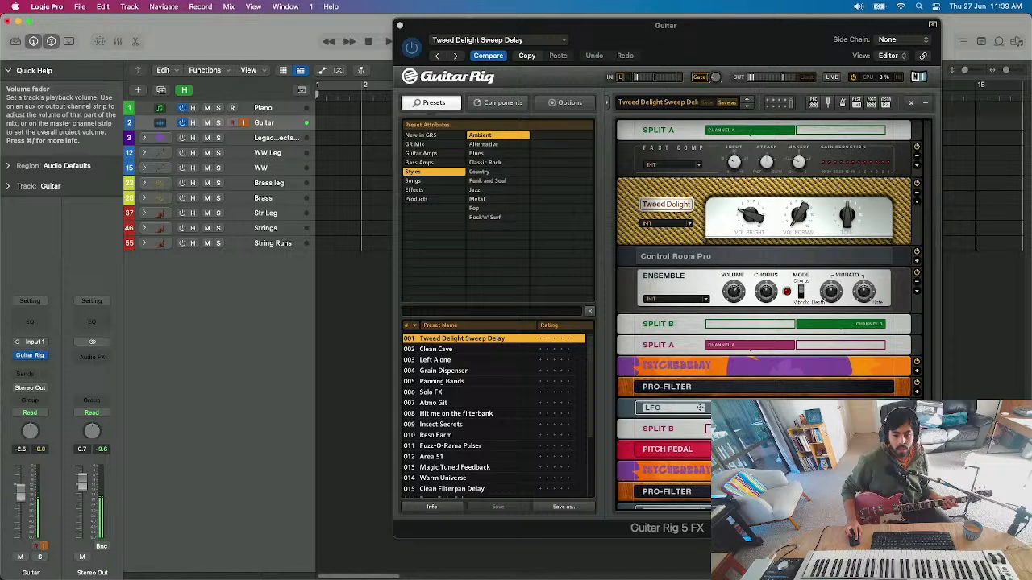
{"action": "left_click_drag", "start_coordinate": [638, 38], "coordinate": [523, 92]}
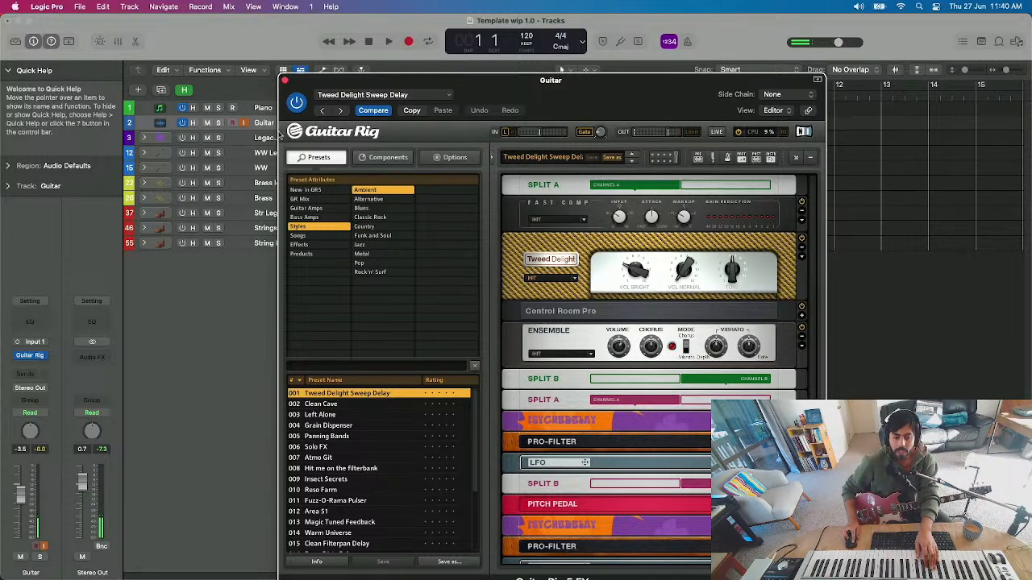
- Play the Piano track for comparison, return to the Guitar track and close the Guitar Rig window
{"action": "left_click", "coordinate": [264, 107]}
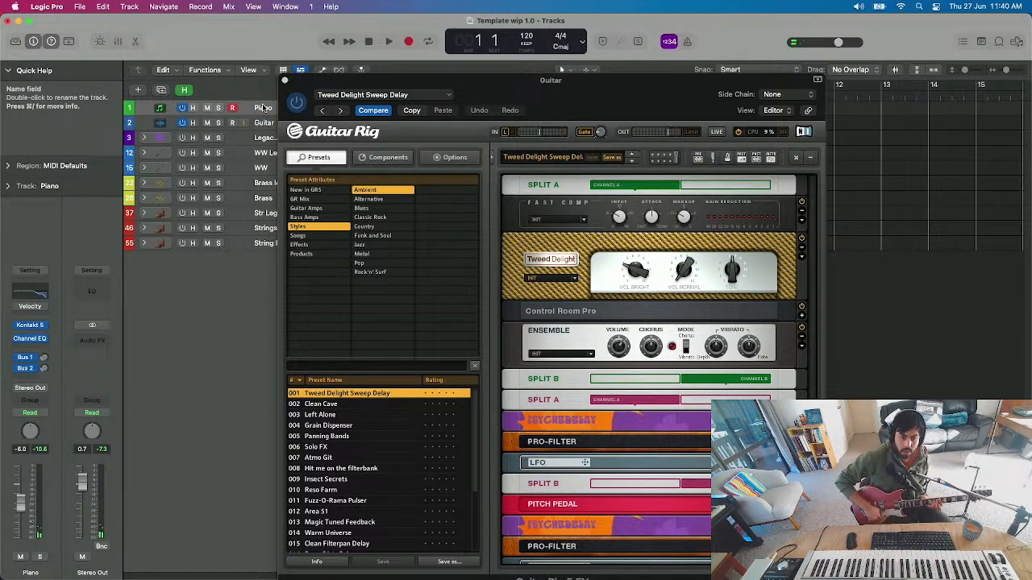
{"action": "left_click", "coordinate": [250, 125]}
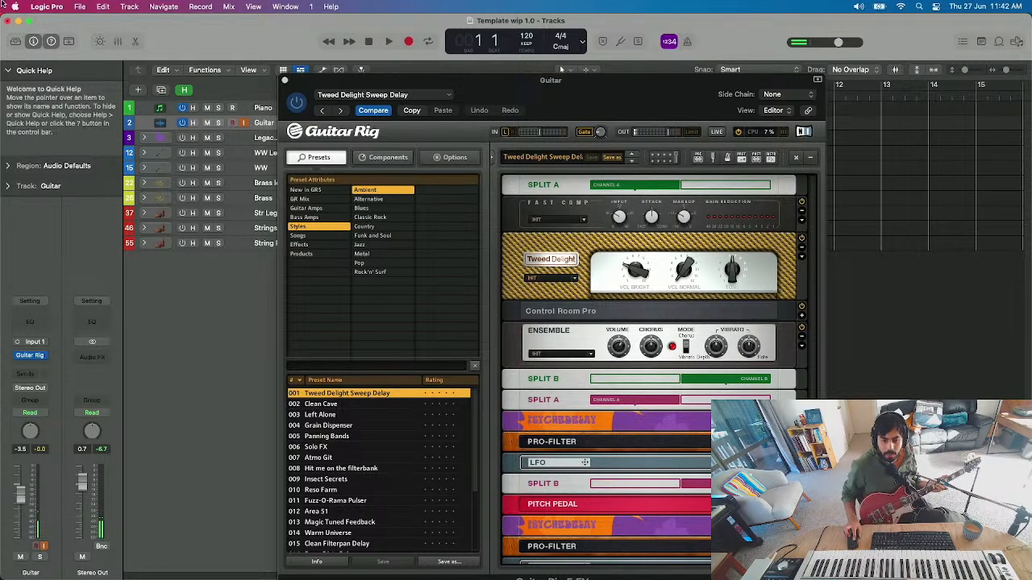
{"action": "left_click", "coordinate": [285, 79]}
- Turn on the metronome and set the project tempo to 74 BPM while listening to the click
{"action": "key", "text": "k"}
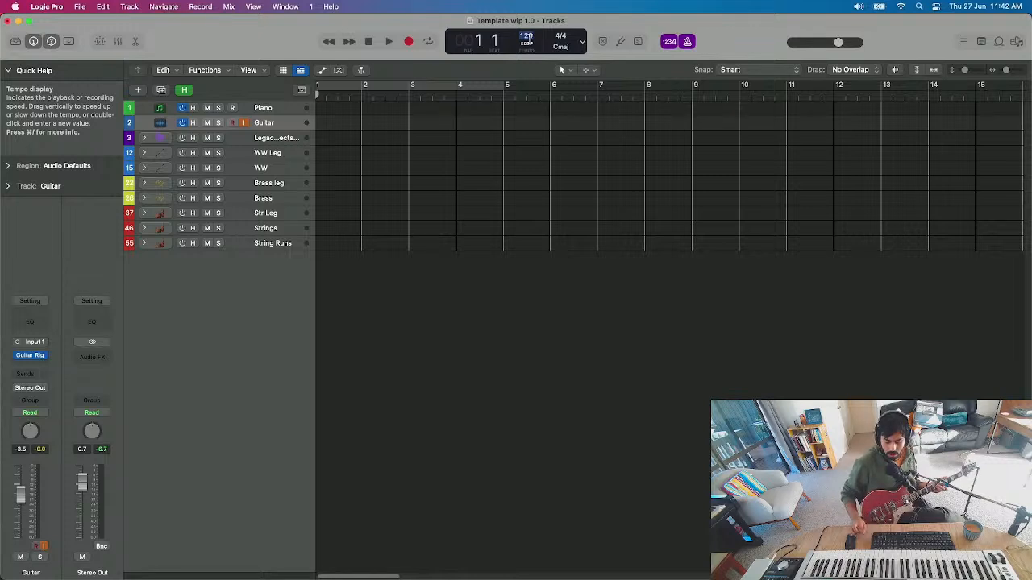
{"action": "type", "text": "110"}
{"action": "key", "text": "Return"}
{"action": "key", "text": "k"}
{"action": "key", "text": "k"}
{"action": "key", "text": "space"}
{"action": "left_click_drag", "start_coordinate": [525, 36], "coordinate": [521, 84]}
{"action": "key", "text": "Return"}
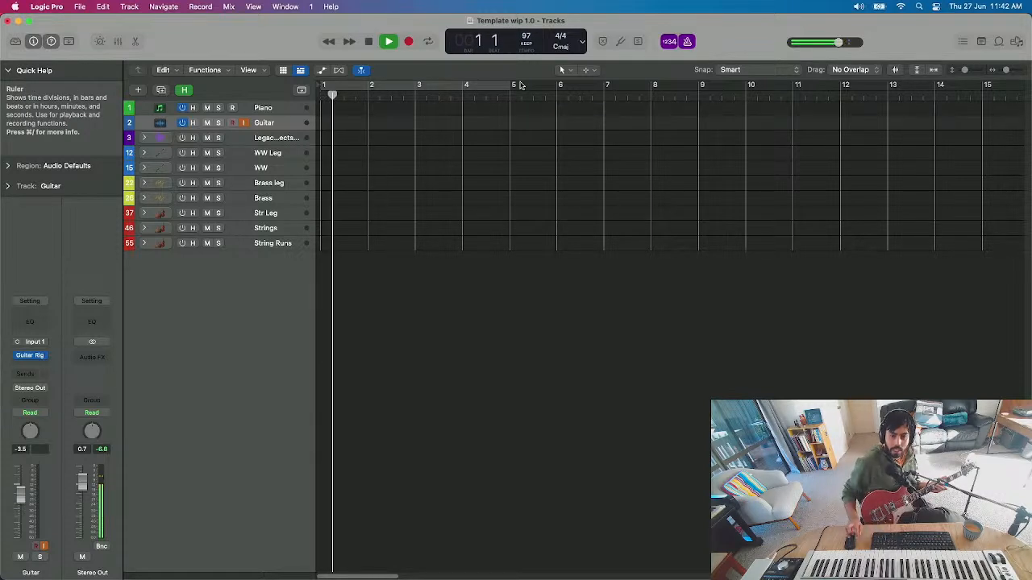
{"action": "left_click_drag", "start_coordinate": [525, 37], "coordinate": [535, 62]}
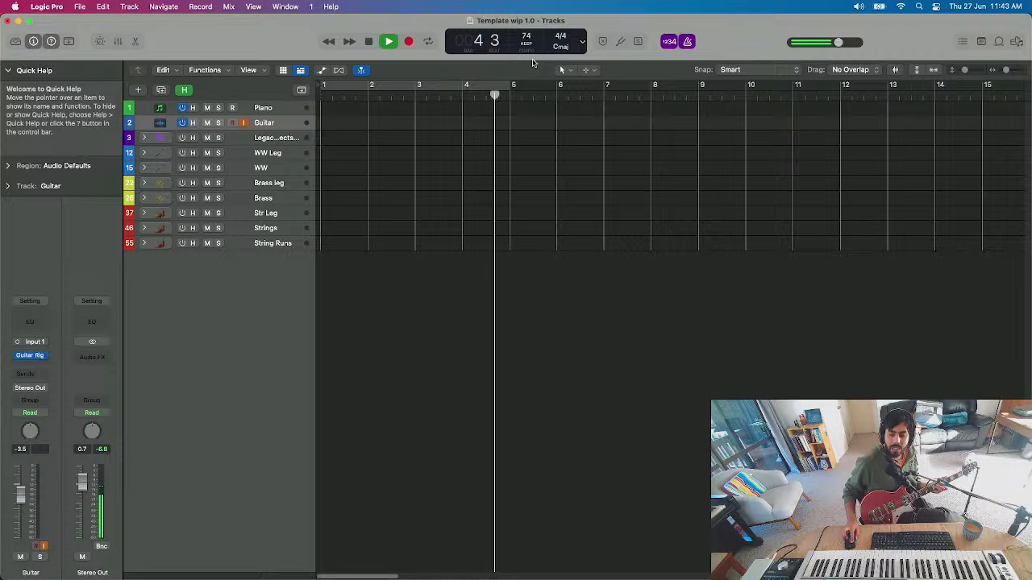
{"action": "key", "text": "space"}
- Record a first guitar part on the Guitar track from bar 2 to just past bar 4
{"action": "key", "text": "period"}
{"action": "key", "text": "period"}
{"action": "key", "text": "comma"}
{"action": "key", "text": "comma"}
{"action": "key", "text": "comma"}
{"action": "key", "text": "comma"}
{"action": "key", "text": "comma"}
{"action": "key", "text": "comma"}
{"action": "key", "text": "period"}
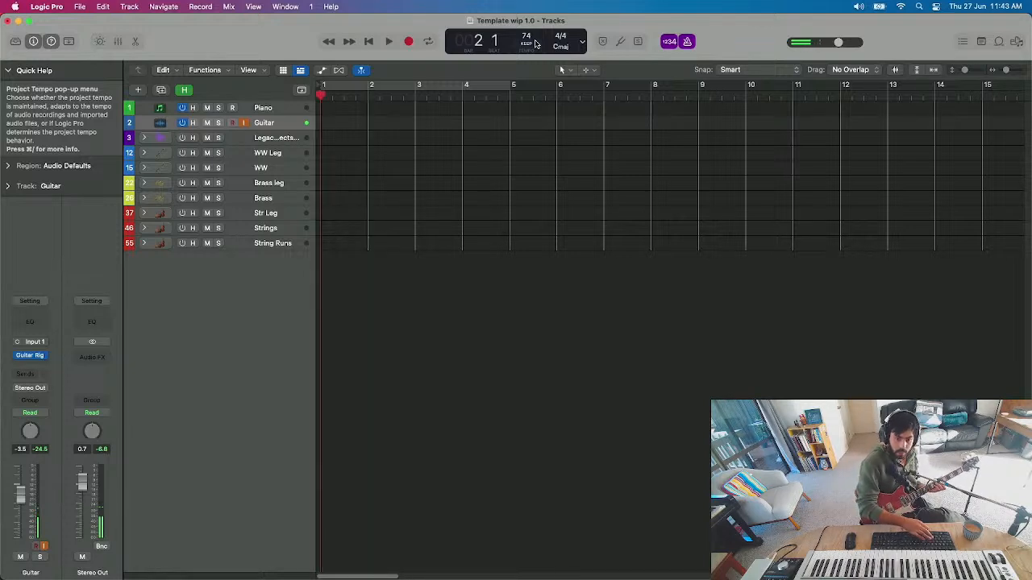
{"action": "key", "text": "r"}
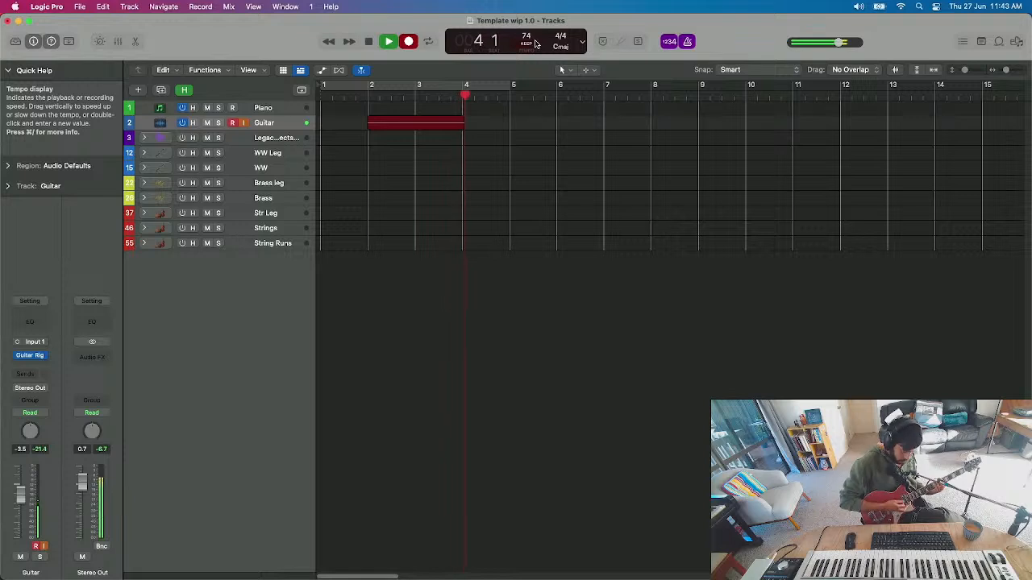
{"action": "key", "text": "space"}
- Record a second guitar part on the Guitar track from bar 4 to just past bar 6
{"action": "key", "text": "slash"}
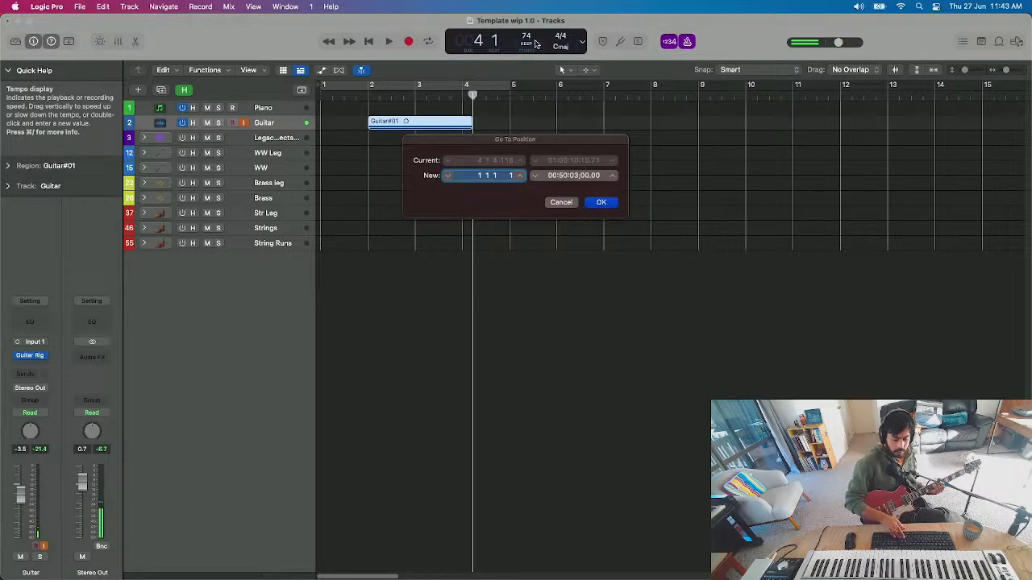
{"action": "key", "text": "Return"}
{"action": "key", "text": "period"}
{"action": "key", "text": "period"}
{"action": "key", "text": "period"}
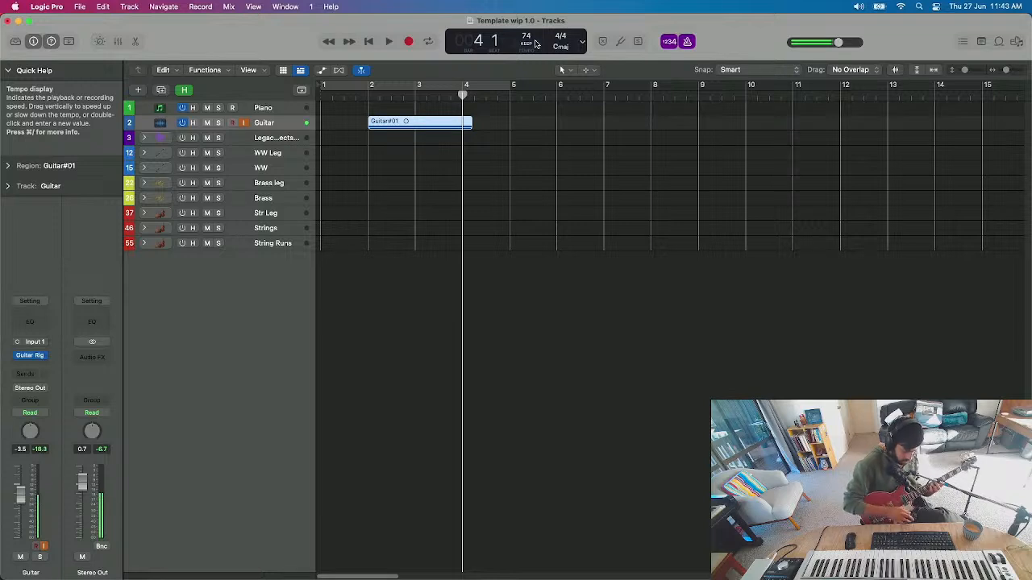
{"action": "key", "text": "r"}
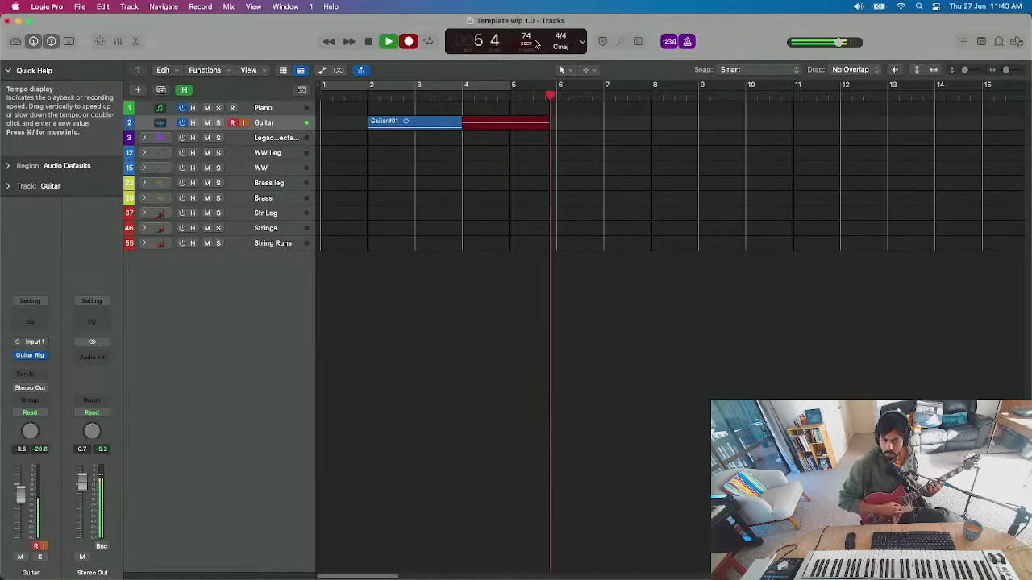
{"action": "key", "text": "space"}
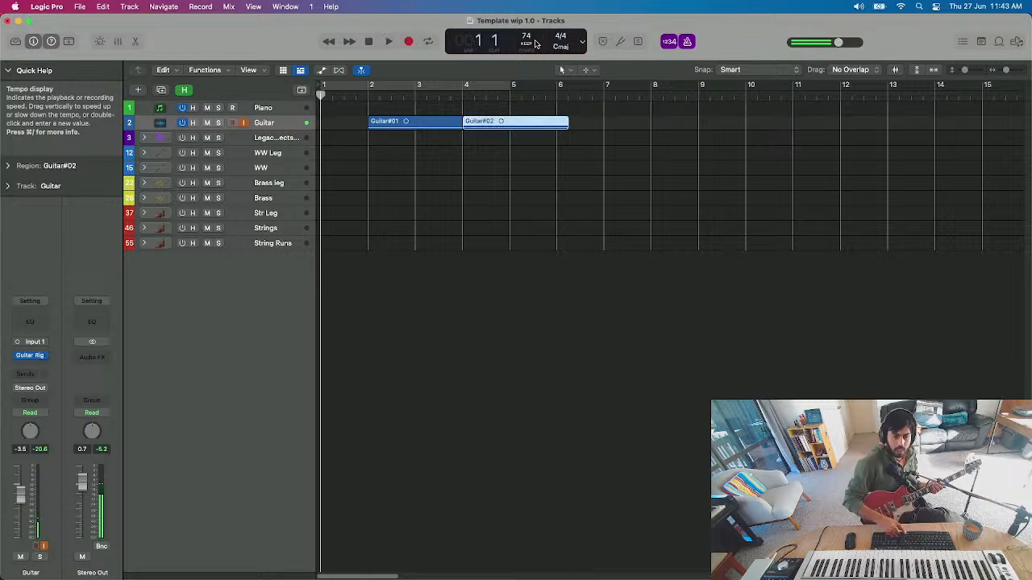
- Set a cycle area from bar 2 to bar 6 and play the loop with the metronome off
{"action": "left_click_drag", "start_coordinate": [369, 86], "coordinate": [557, 86]}
{"action": "key", "text": "space"}
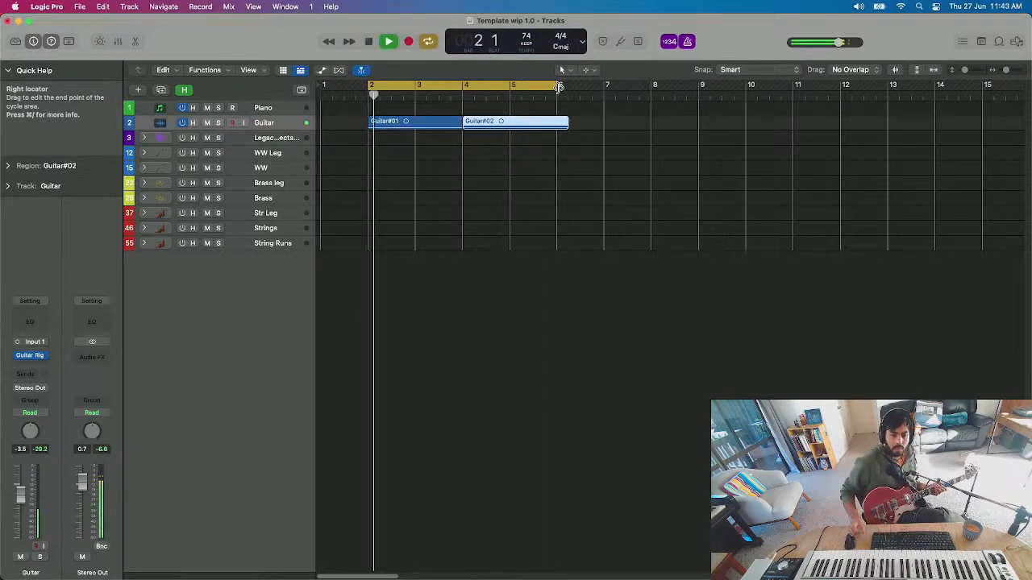
{"action": "left_click", "coordinate": [687, 41]}
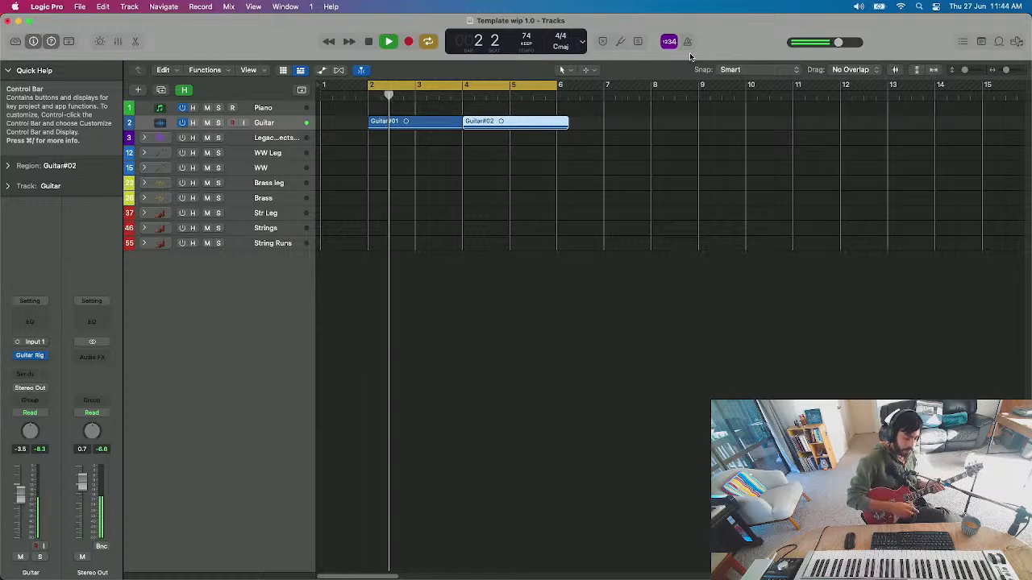
{"action": "key", "text": "space"}
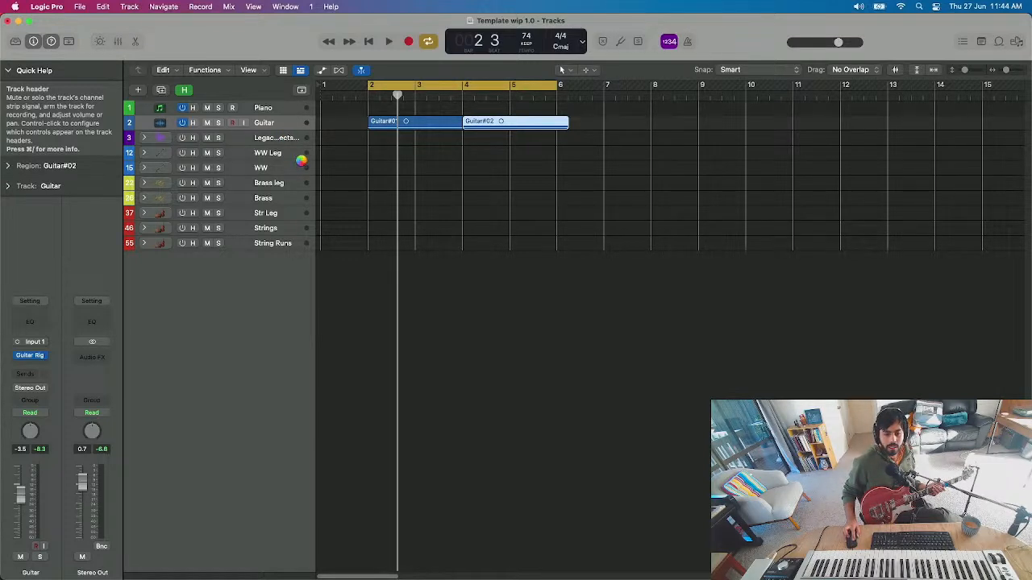
- Add a duplicate Guitar track below the original and lower the original track's volume to -5.8 dB
{"action": "left_click", "coordinate": [292, 127]}
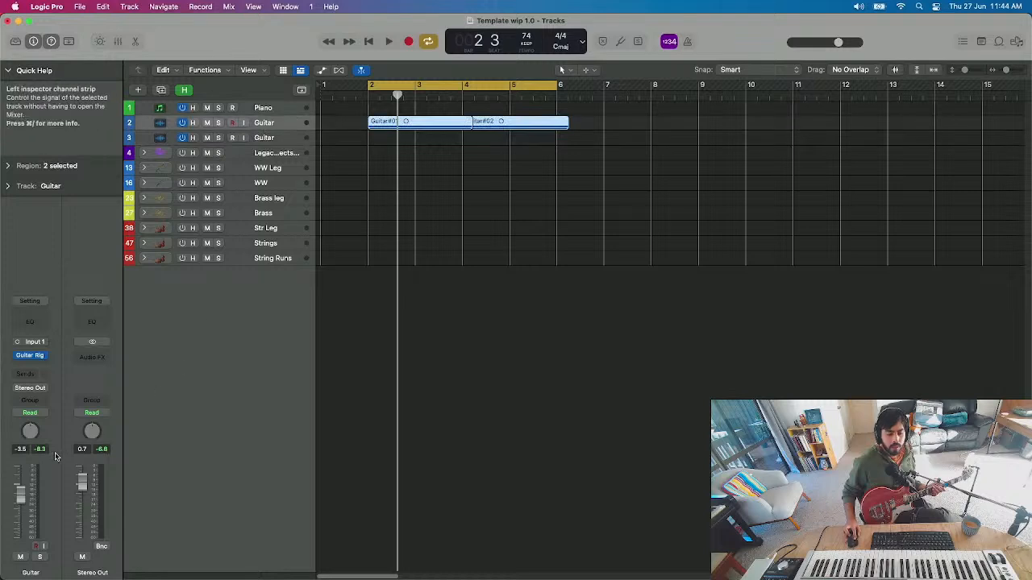
{"action": "left_click_drag", "start_coordinate": [20, 494], "coordinate": [20, 504]}
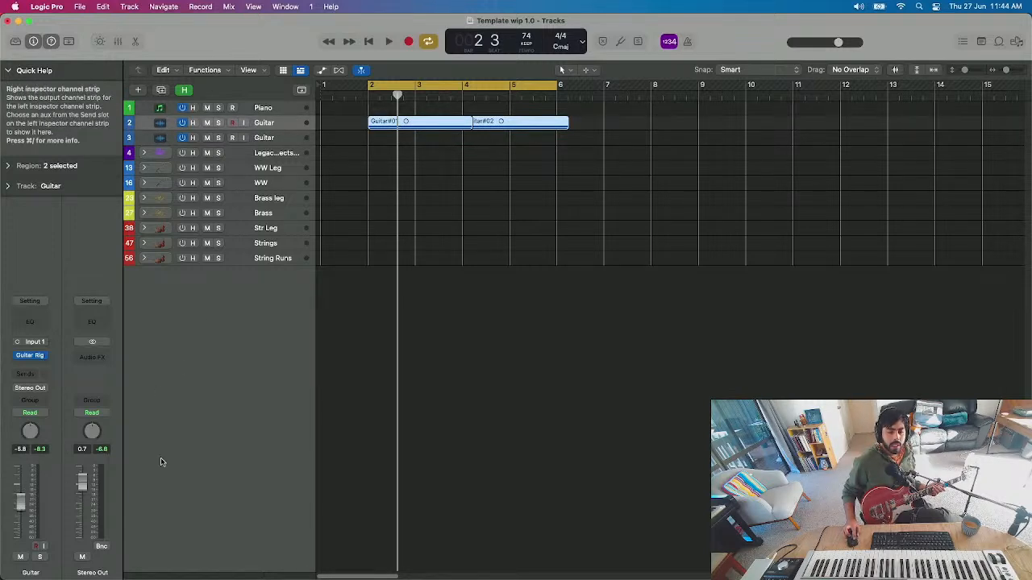
- Turn on input monitoring for the duplicate Guitar track and play along with the looped guitar recording
{"action": "left_click", "coordinate": [299, 142]}
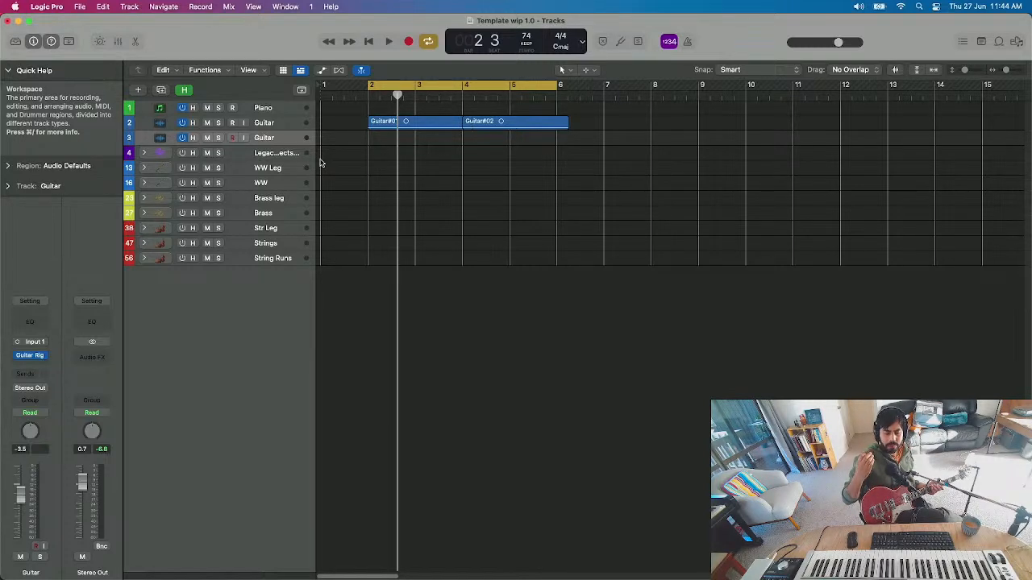
{"action": "left_click", "coordinate": [244, 138]}
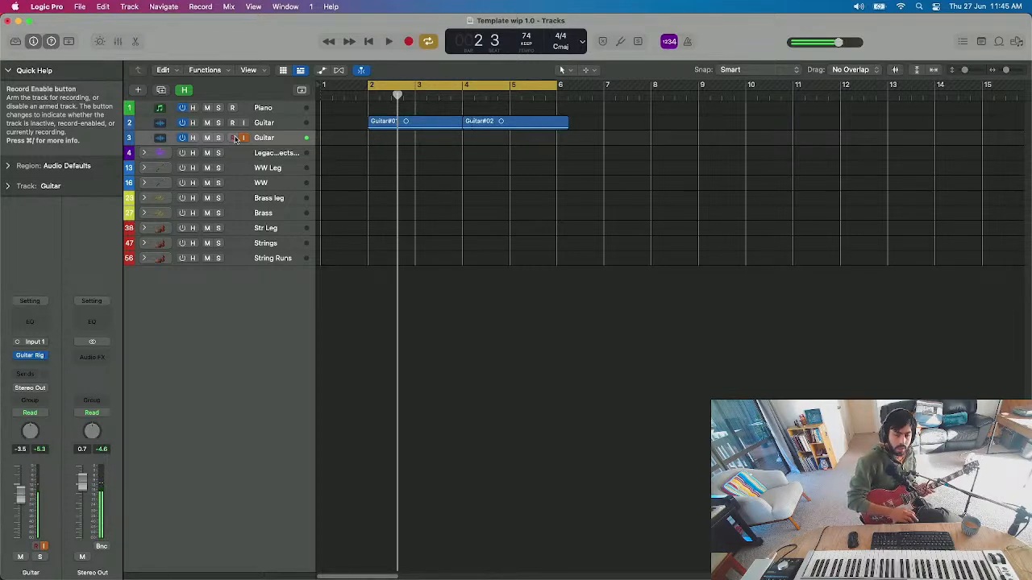
{"action": "key", "text": "space"}
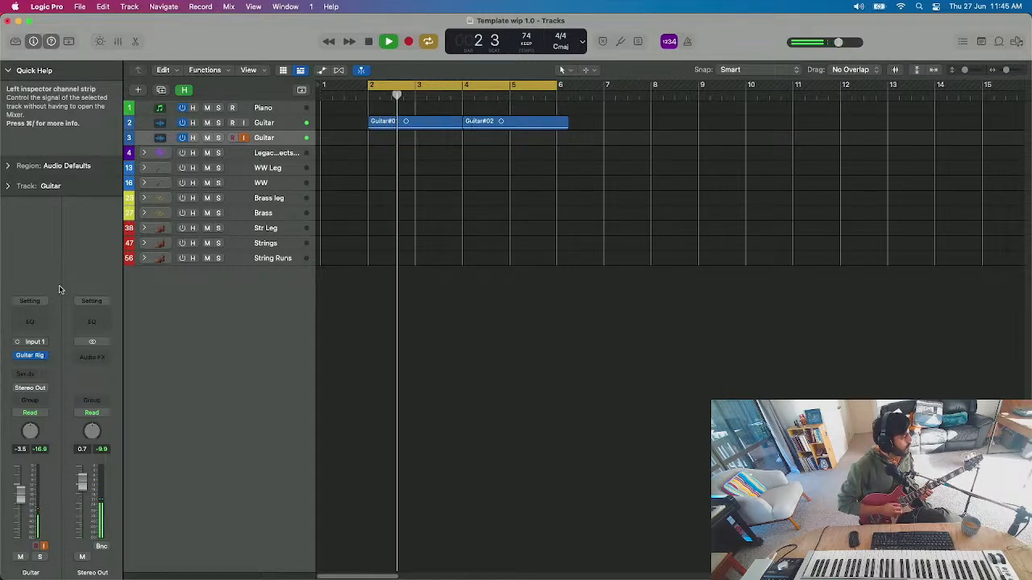
{"action": "key", "text": "space"}
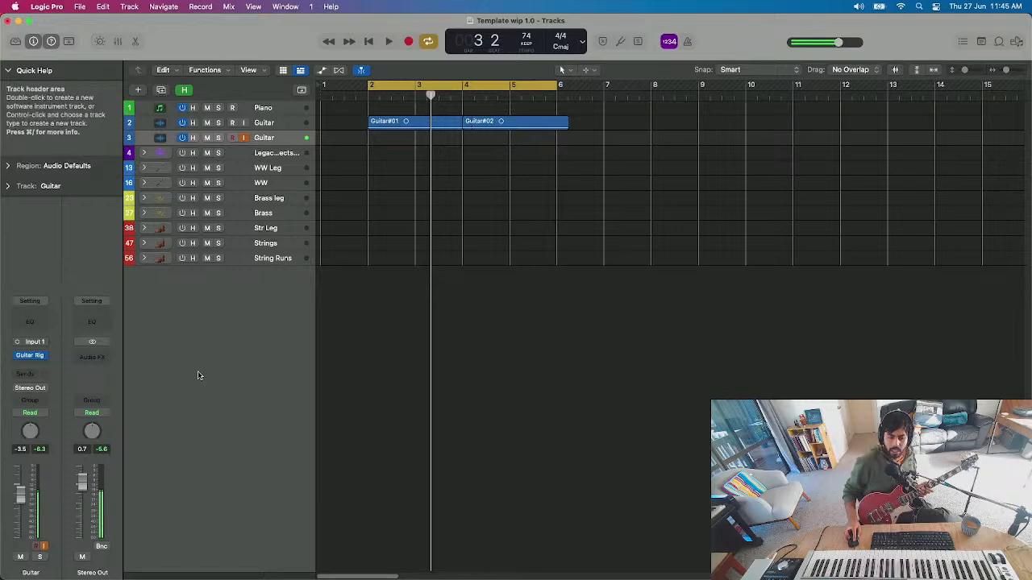
- Open Guitar Rig on the duplicate Guitar track and load the ambient preset Clean Cave
{"action": "left_click", "coordinate": [29, 356]}
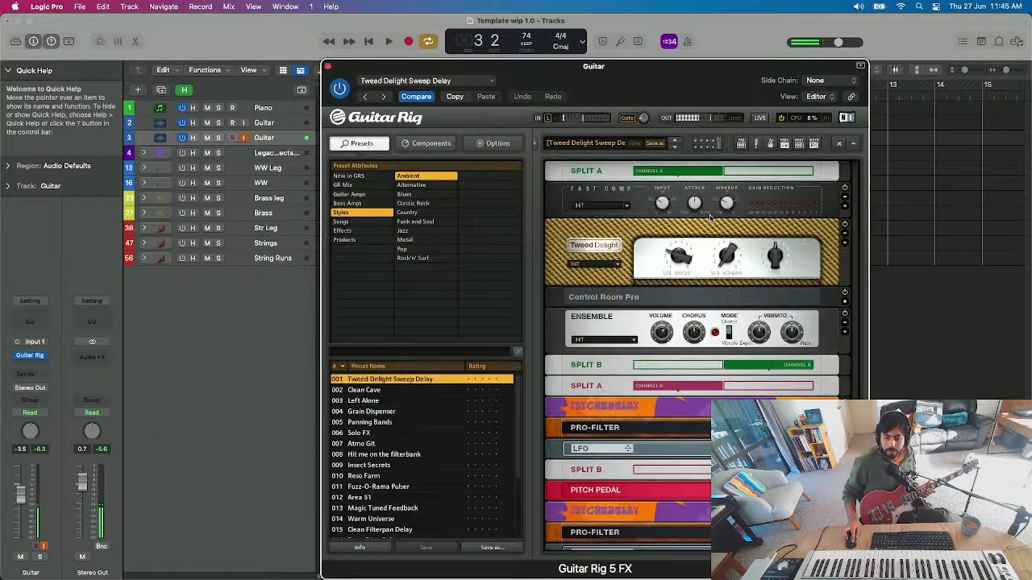
{"action": "scroll", "coordinate": [679, 297], "scroll_direction": "down", "scroll_amount": 3}
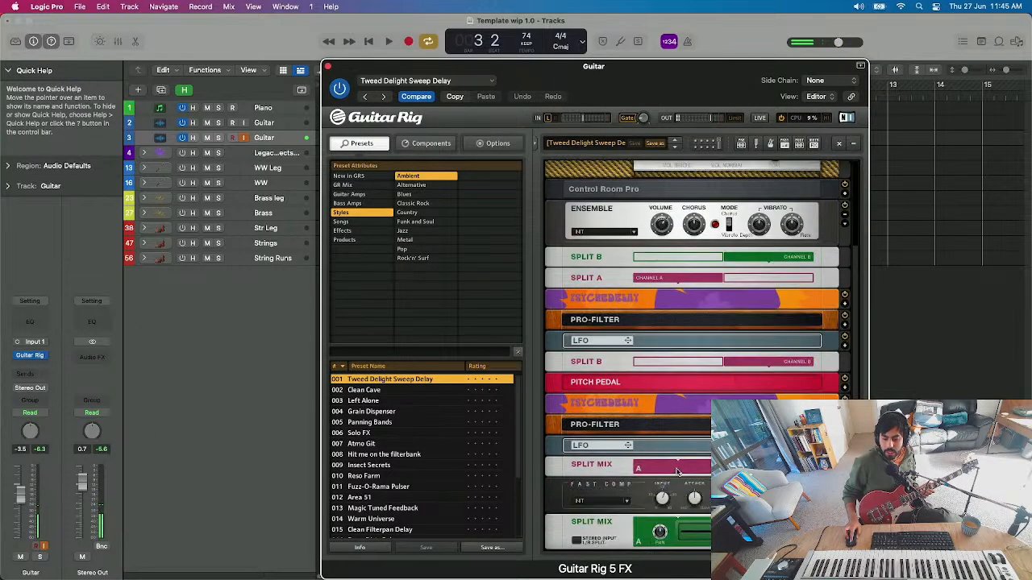
{"action": "left_click", "coordinate": [385, 392]}
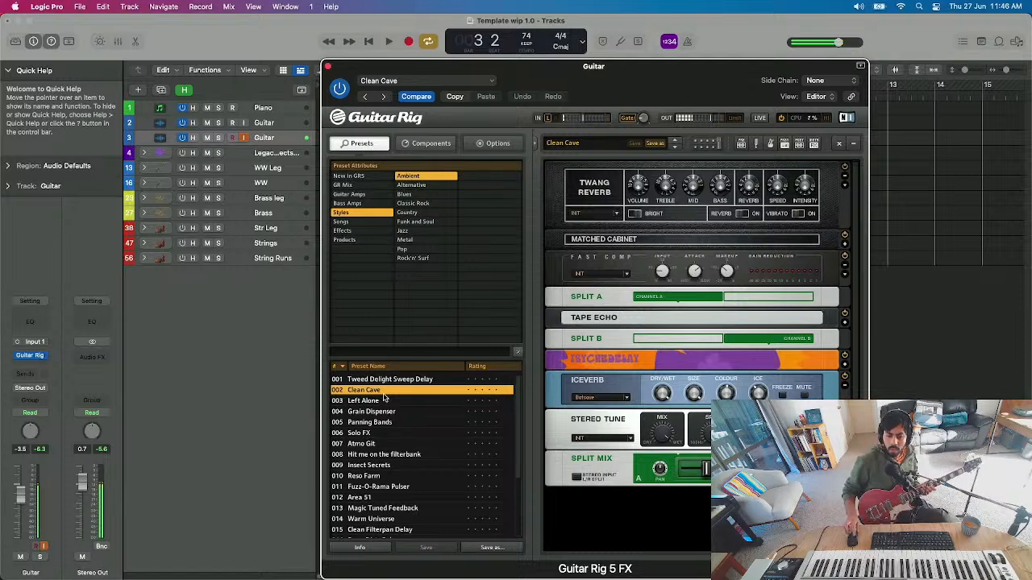
- Expand the preset's Tape Echo and Psychedelay modules to view their controls, and close Guitar Rig
{"action": "left_click_drag", "start_coordinate": [665, 398], "coordinate": [658, 411]}
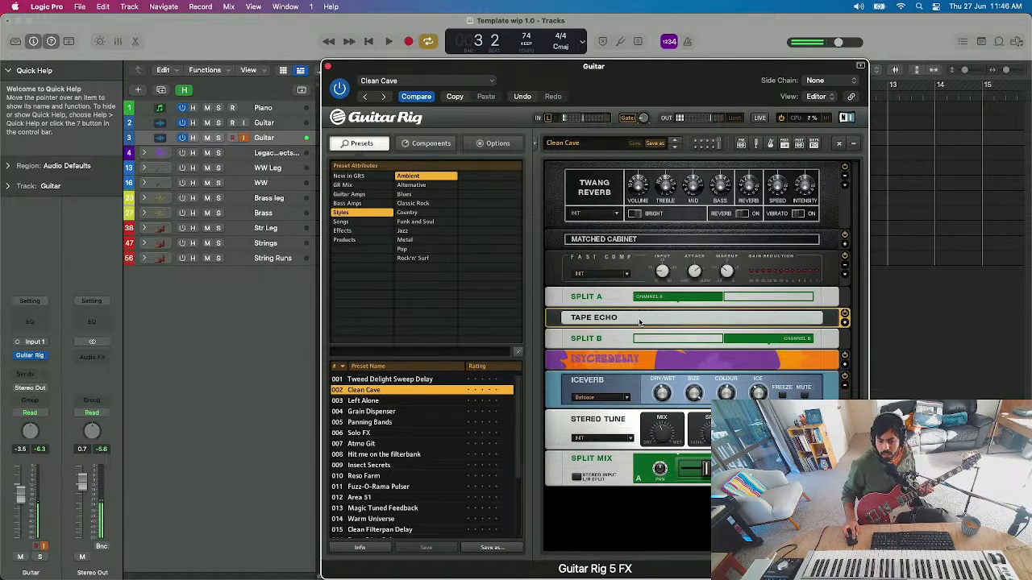
{"action": "left_click", "coordinate": [844, 325]}
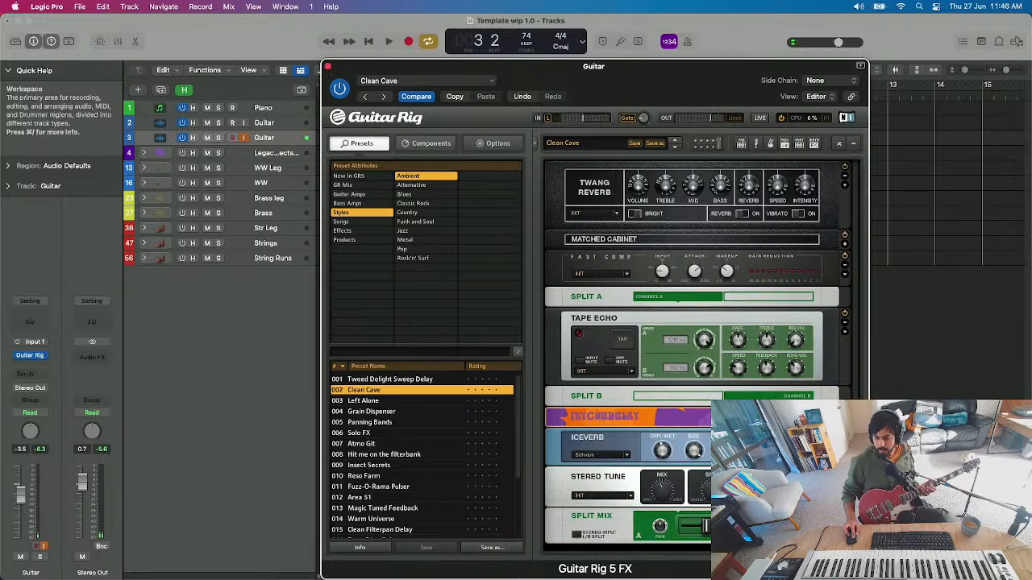
{"action": "left_click", "coordinate": [844, 421]}
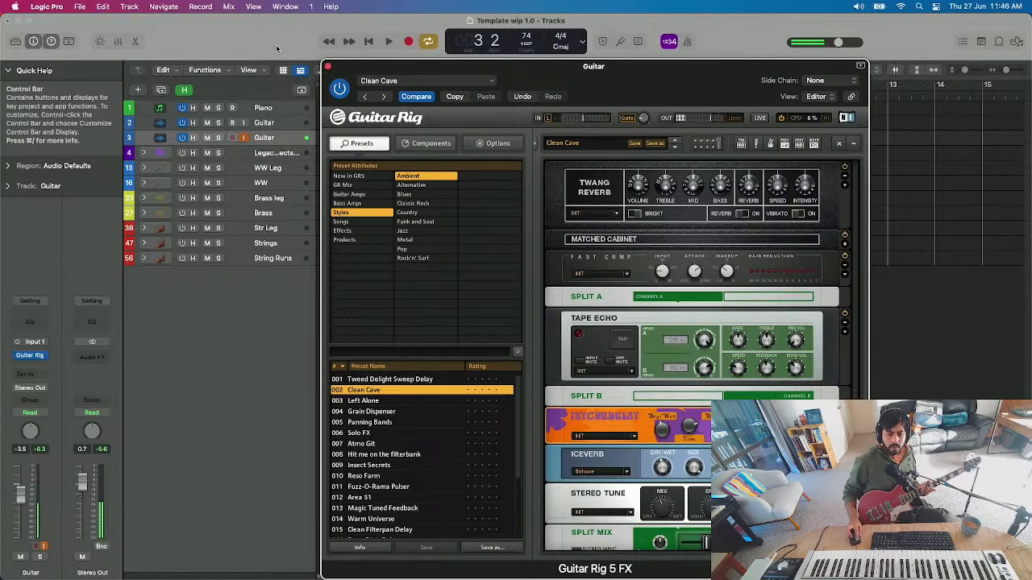
{"action": "left_click", "coordinate": [327, 67]}
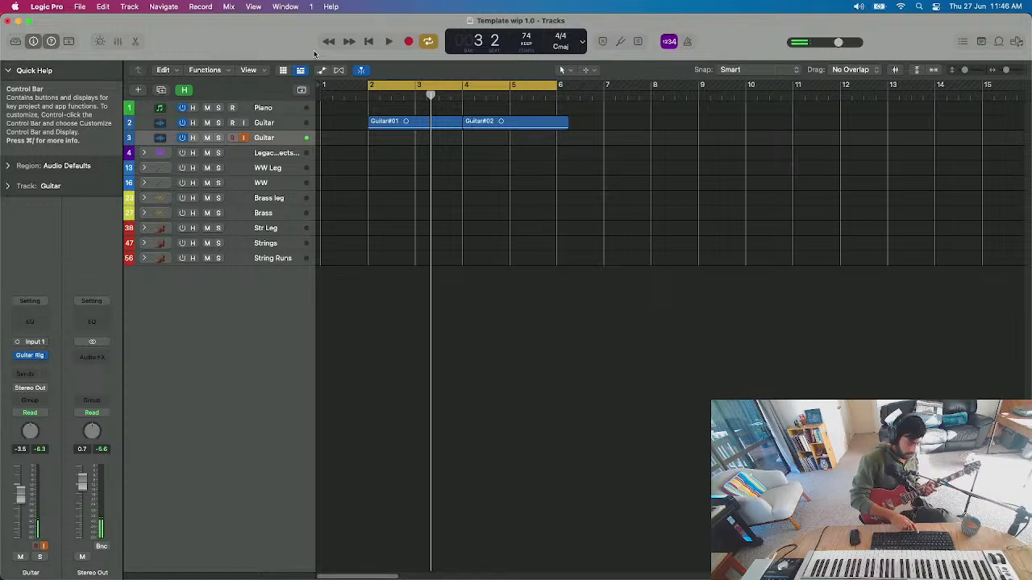
- Rehearse the second guitar part with the new sound by playing along with the looped recording
{"action": "key", "text": "space"}
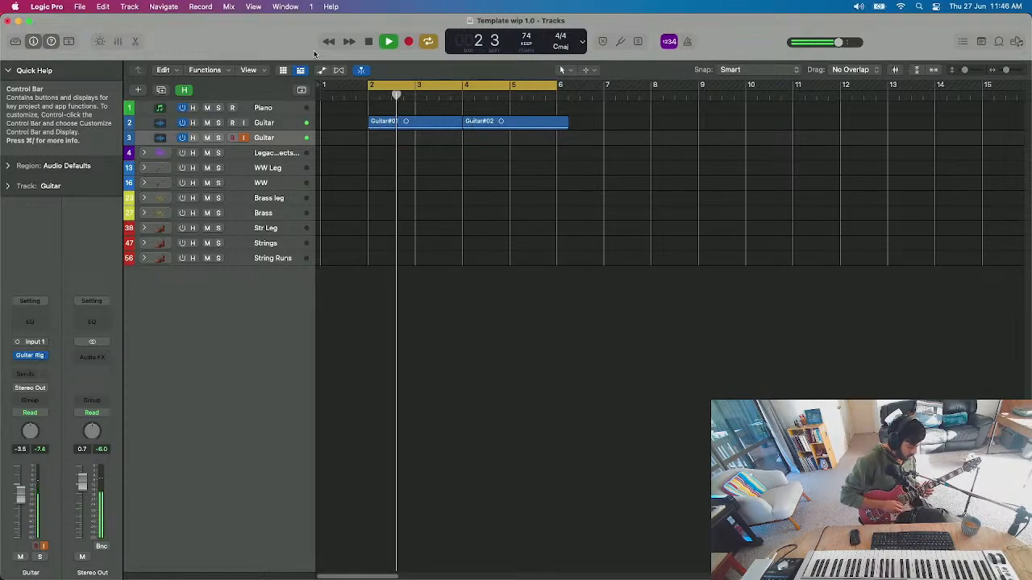
{"action": "key", "text": "space"}
{"action": "key", "text": "space"}
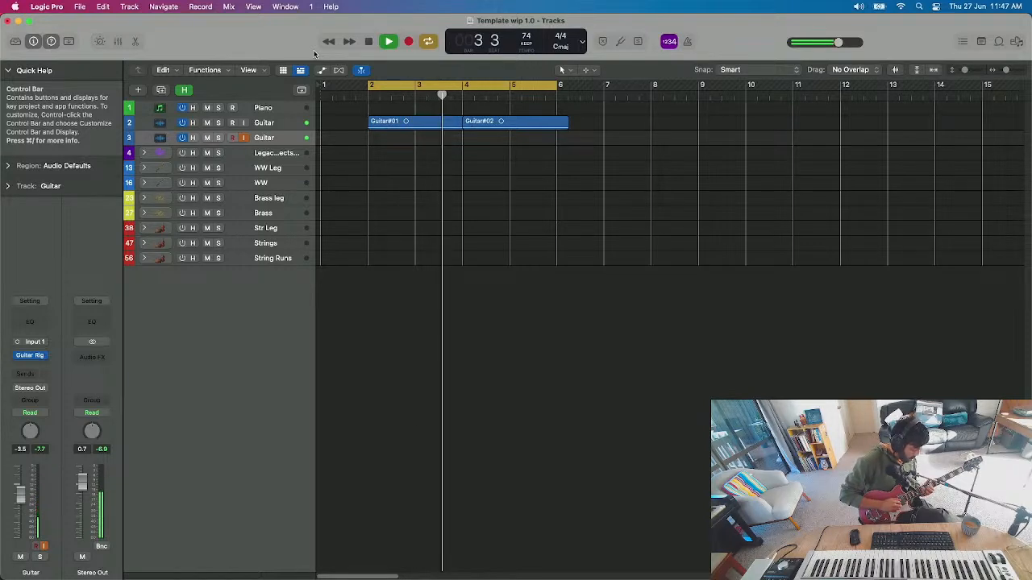
{"action": "key", "text": "space"}
{"action": "key", "text": "space"}
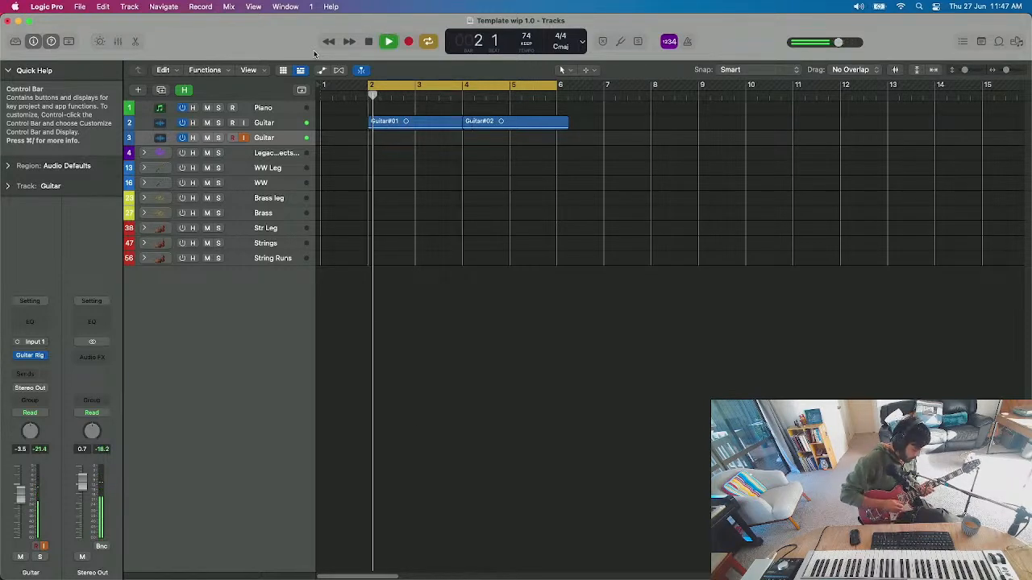
{"action": "key", "text": "space"}
{"action": "key", "text": "space"}
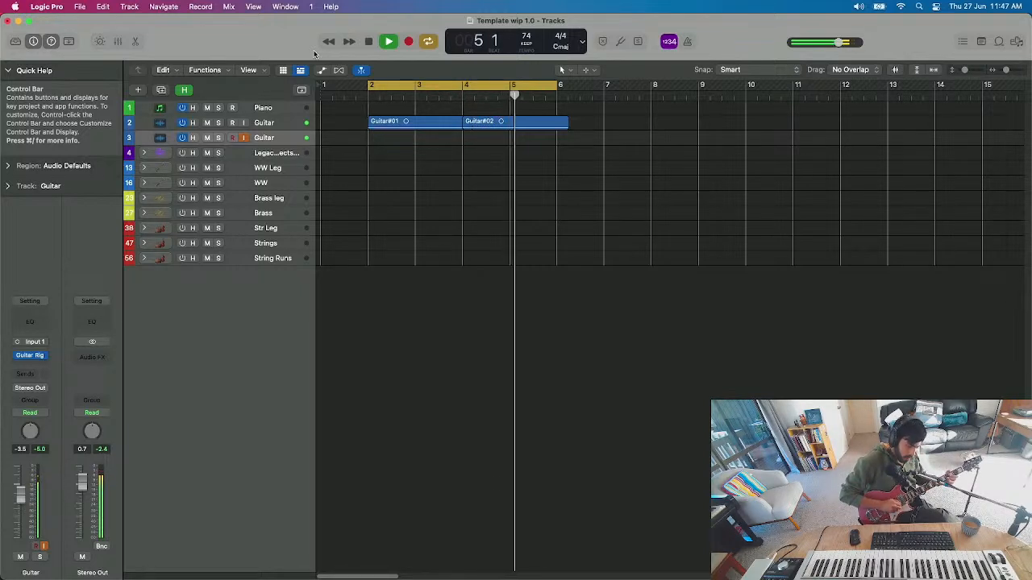
{"action": "key", "text": "space"}
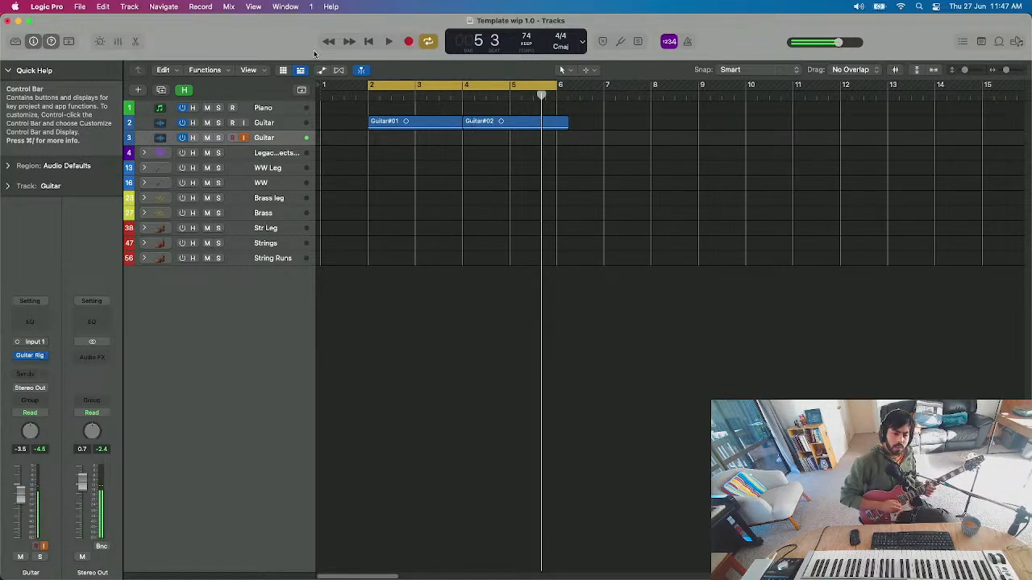
{"action": "key", "text": "space"}
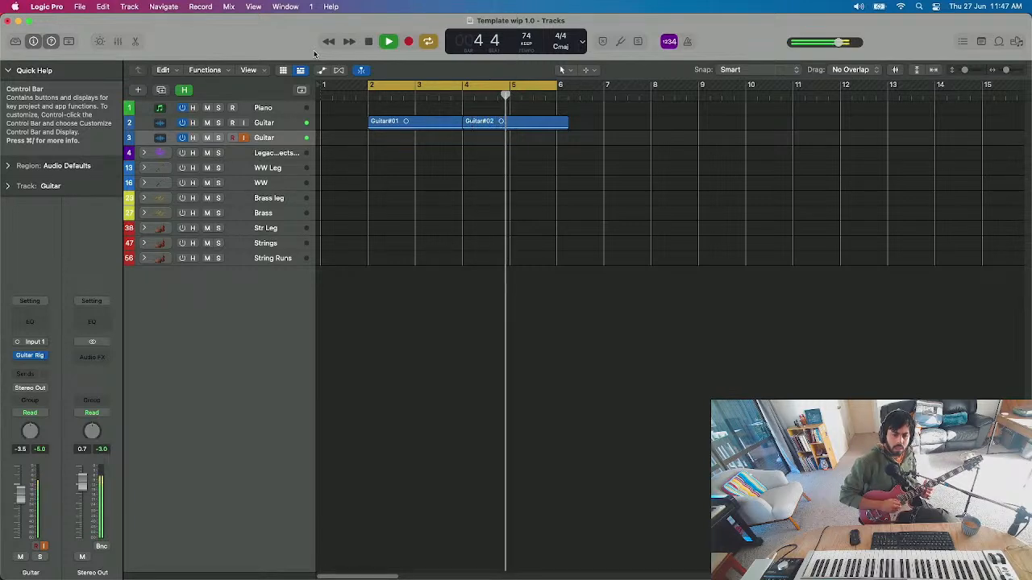
{"action": "key", "text": "space"}
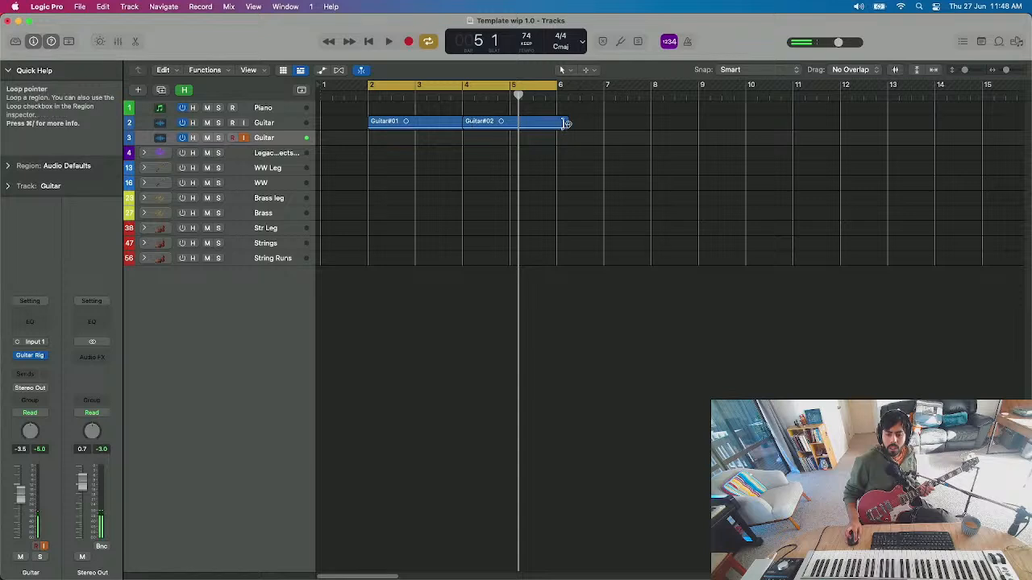
- Trim the second recorded guitar region to end at bar 6 and turn off the cycle area
{"action": "left_click", "coordinate": [559, 126]}
{"action": "left_click_drag", "start_coordinate": [559, 127], "coordinate": [556, 127]}
{"action": "left_click", "coordinate": [520, 90]}
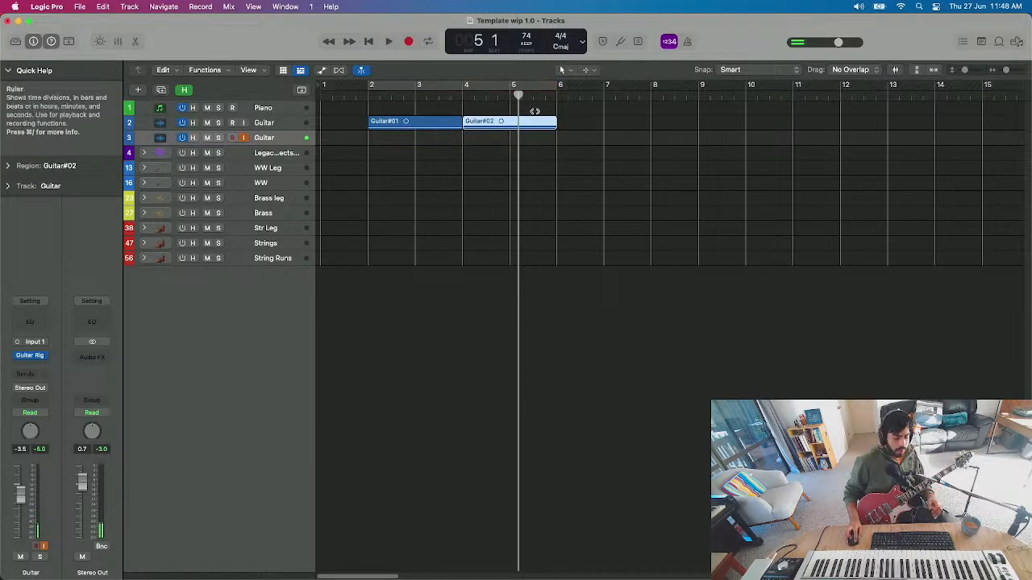
- Copy both guitar regions to start at bar 6 and play the arrangement from the beginning
{"action": "left_click_drag", "start_coordinate": [551, 160], "coordinate": [601, 129]}
{"action": "key", "text": "Return"}
{"action": "key", "text": "space"}
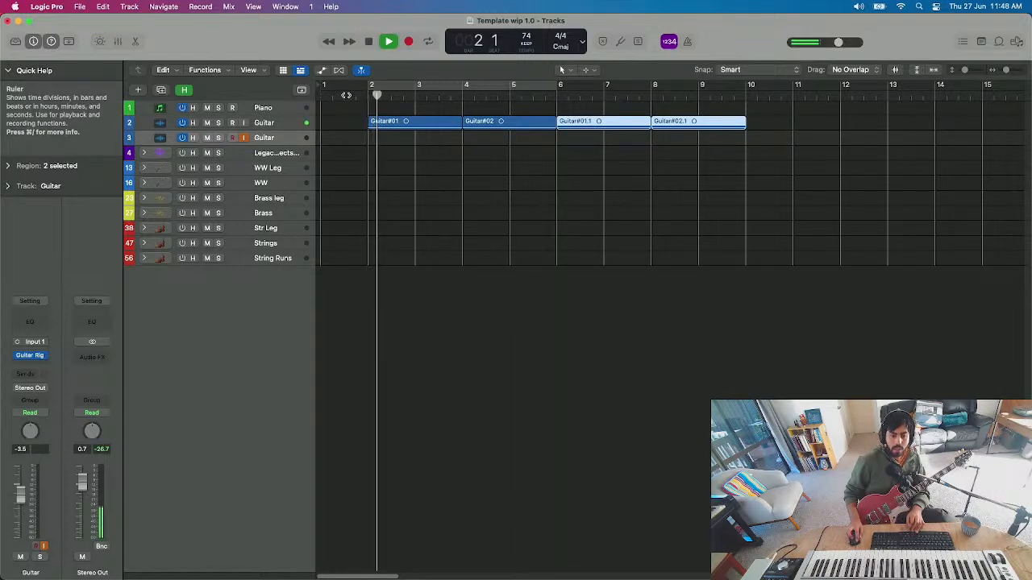
- Lower the original Guitar track's volume to -9.2 dB and copy its four regions to start at bar 10
{"action": "left_click", "coordinate": [266, 126]}
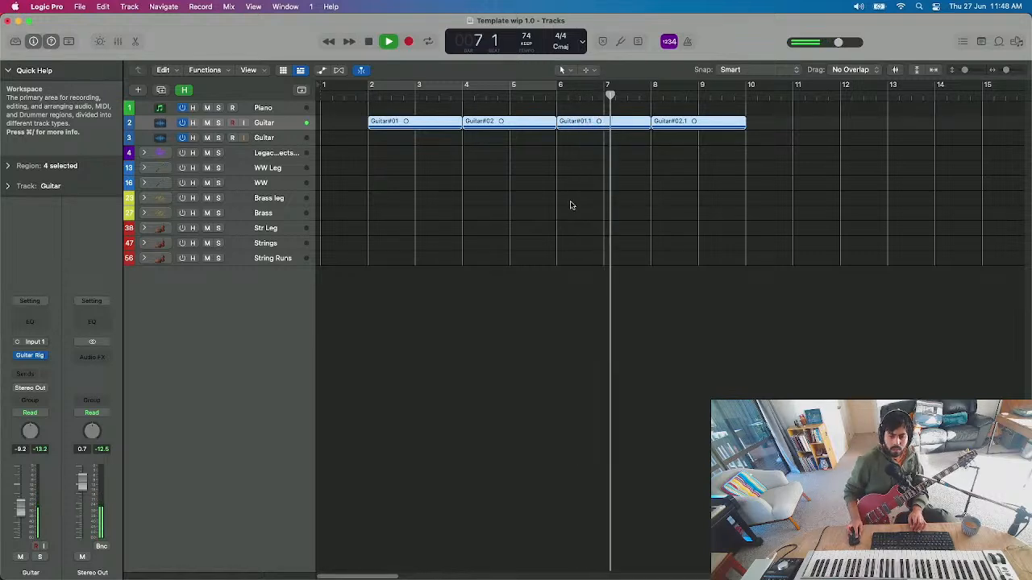
{"action": "left_click_drag", "start_coordinate": [754, 190], "coordinate": [770, 125]}
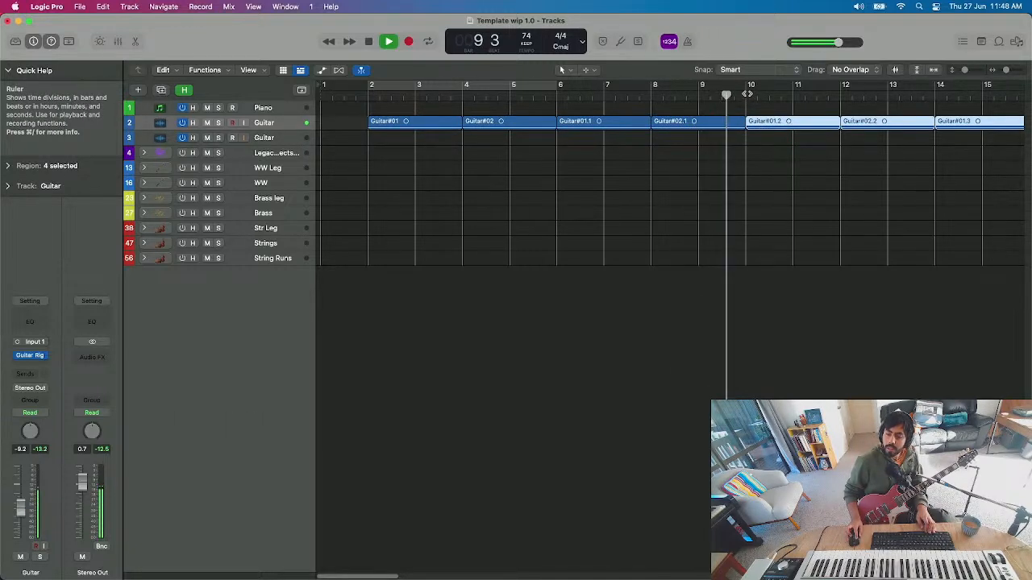
{"action": "key", "text": "space"}
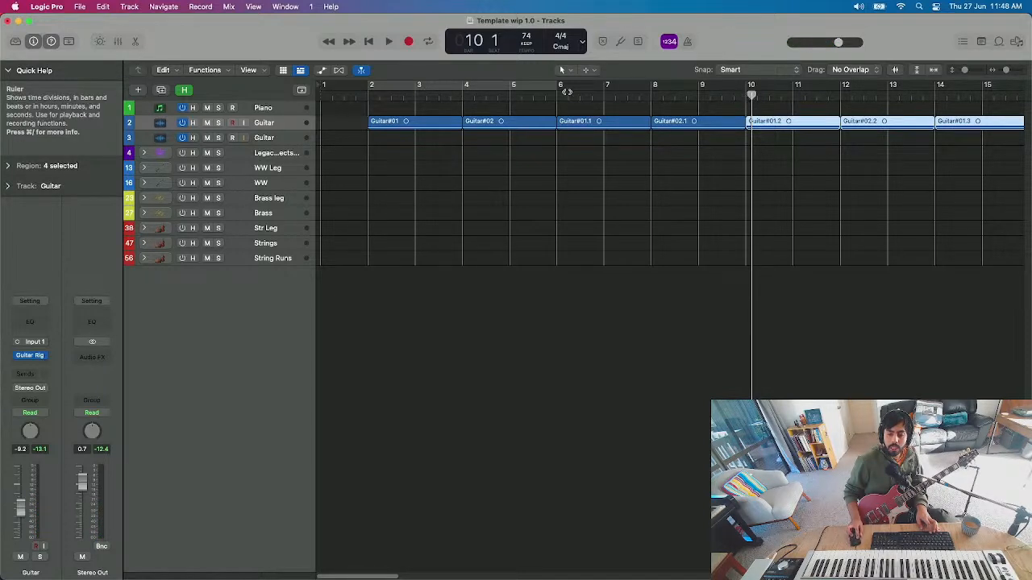
- Record a guitar part on the duplicate Guitar track from bar 10 to bar 14 with monitoring and the metronome on
{"action": "left_click_drag", "start_coordinate": [368, 95], "coordinate": [746, 98]}
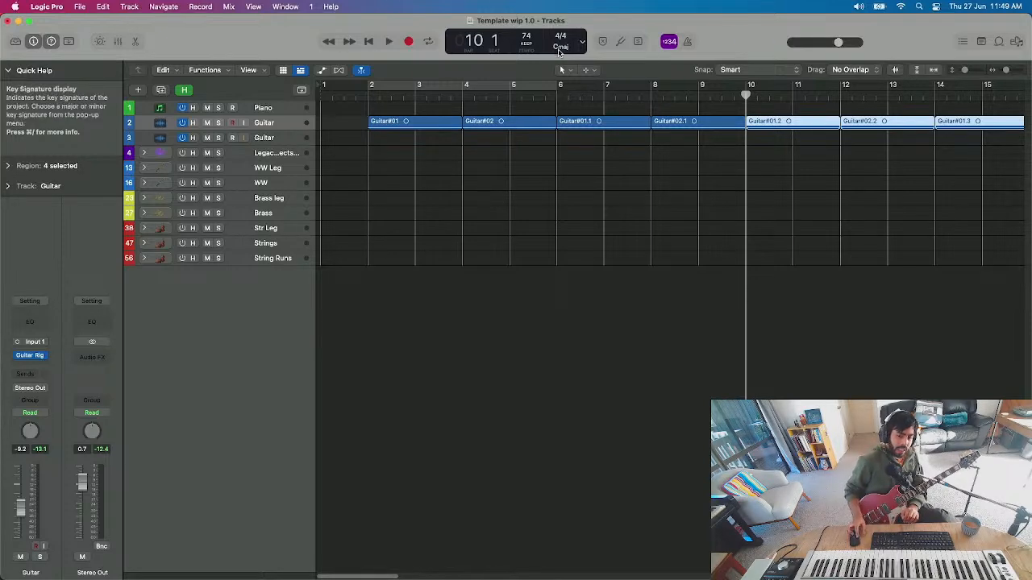
{"action": "key", "text": "z"}
{"action": "key", "text": "z"}
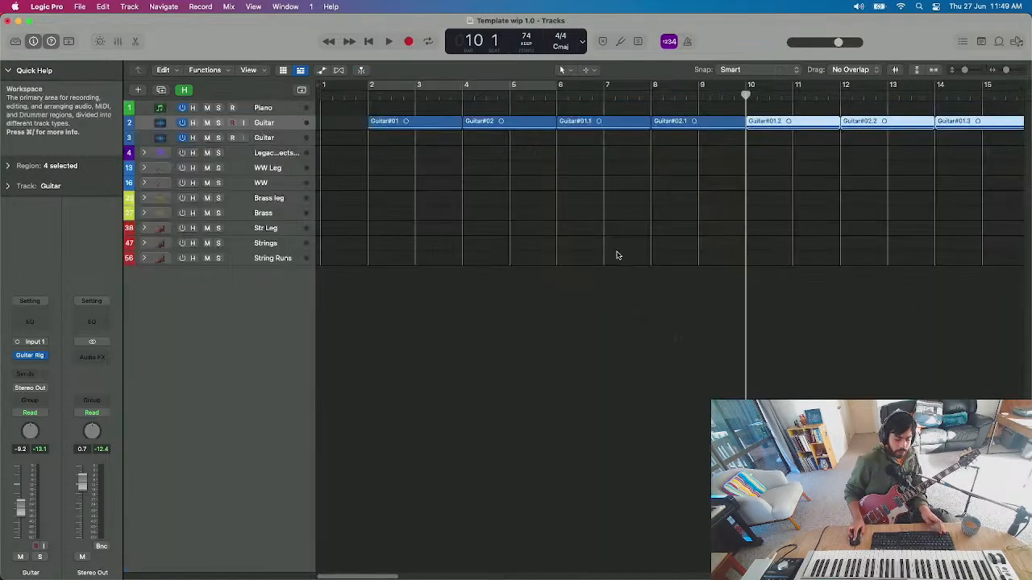
{"action": "scroll", "coordinate": [662, 251], "scroll_direction": "right", "scroll_amount": 3}
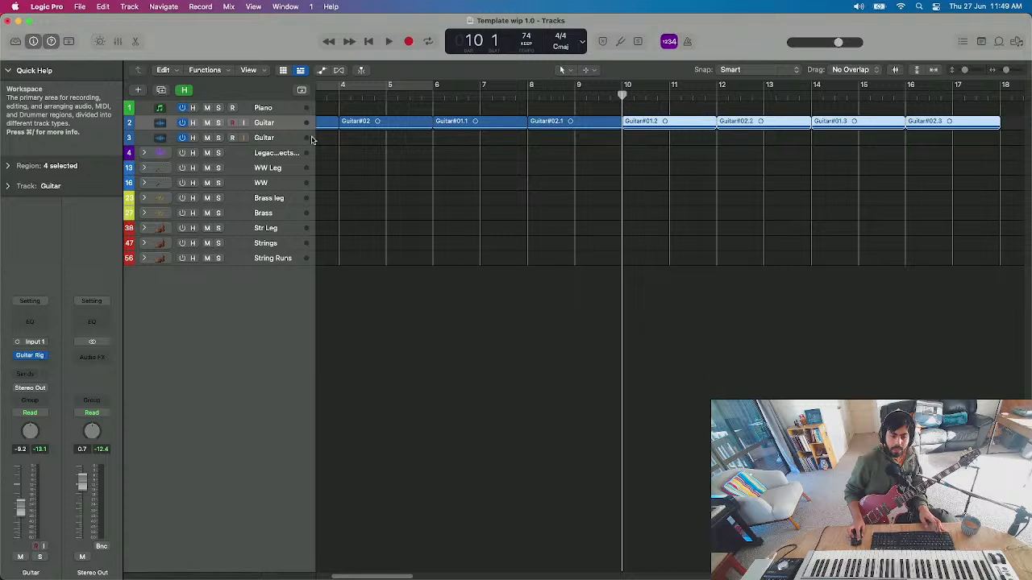
{"action": "left_click", "coordinate": [286, 138]}
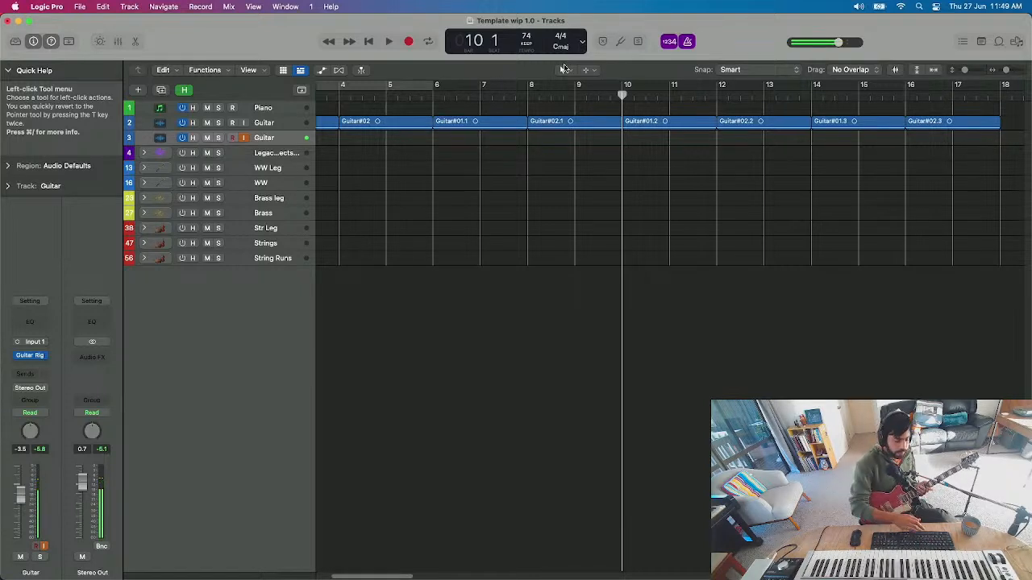
{"action": "key", "text": "r"}
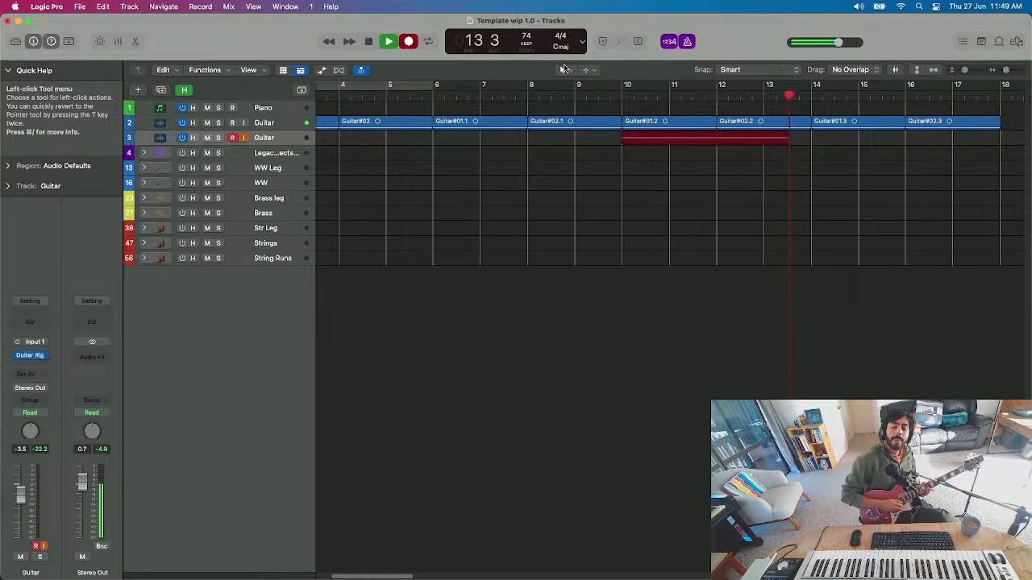
{"action": "key", "text": "space"}
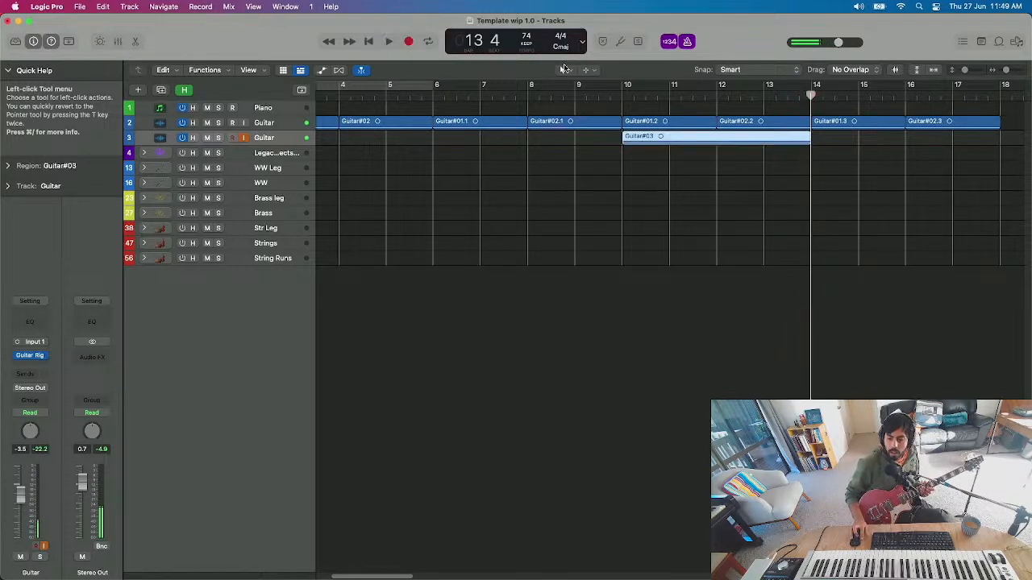
- Copy the newly recorded guitar region to bar 14 and set a cycle area from bar 10 to bar 18
{"action": "left_click_drag", "start_coordinate": [711, 138], "coordinate": [897, 145]}
{"action": "left_click_drag", "start_coordinate": [634, 89], "coordinate": [1028, 87]}
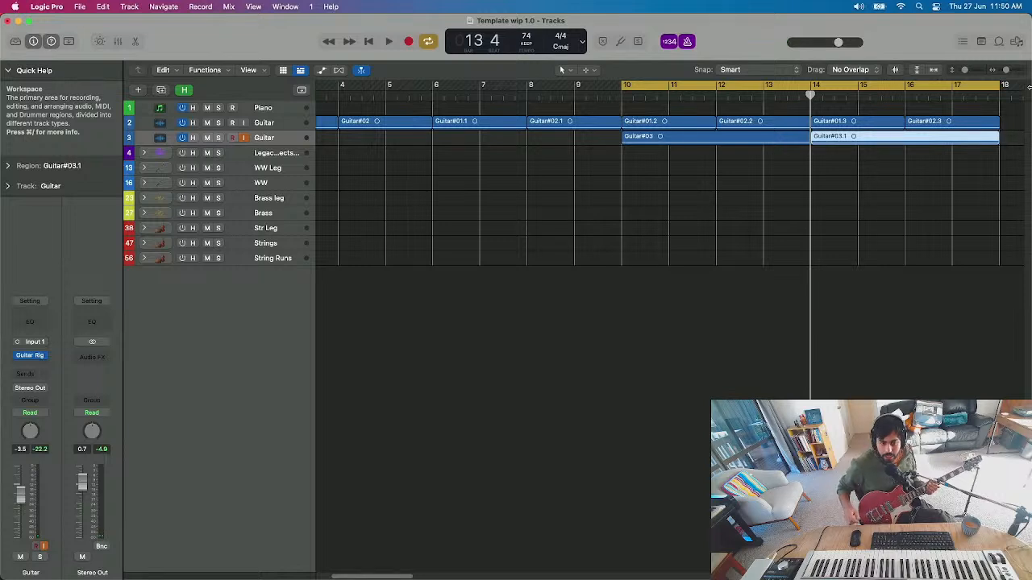
- Turn off input monitoring and the cycle area, and play back the layered guitar arrangement from the start
{"action": "left_click", "coordinate": [243, 138]}
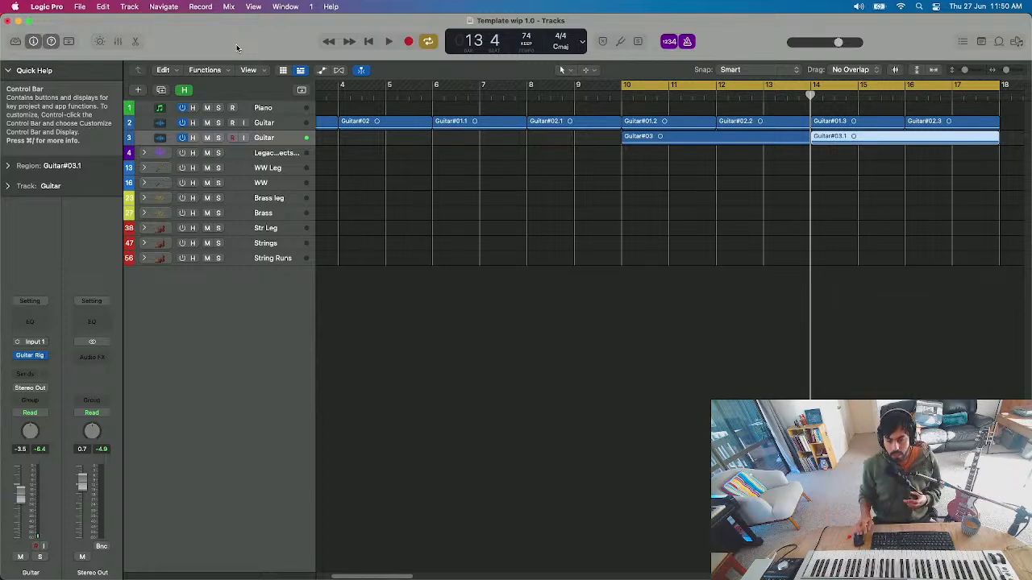
{"action": "key", "text": "c"}
{"action": "key", "text": "Return"}
{"action": "key", "text": "space"}
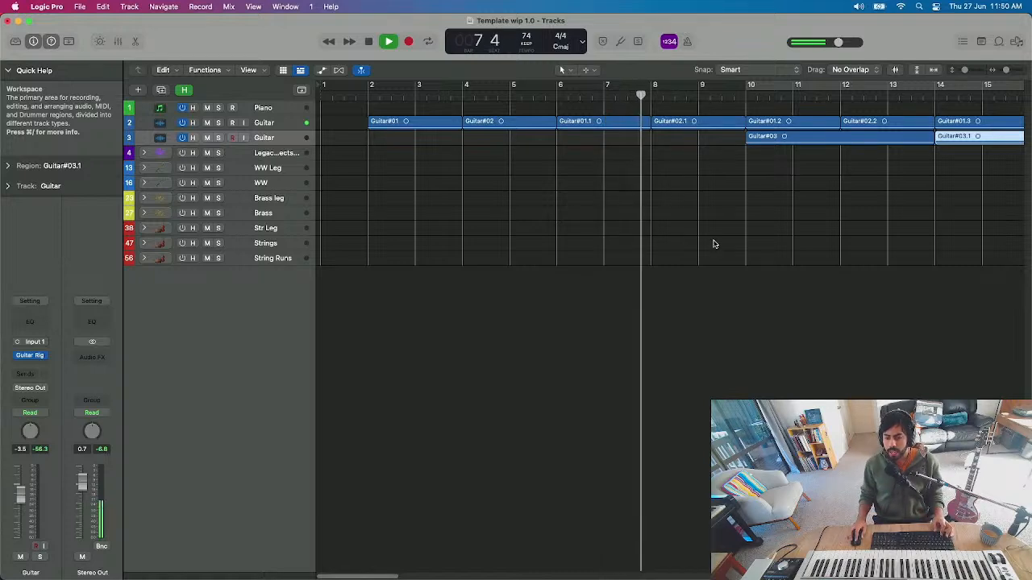
{"action": "left_click", "coordinate": [687, 42]}
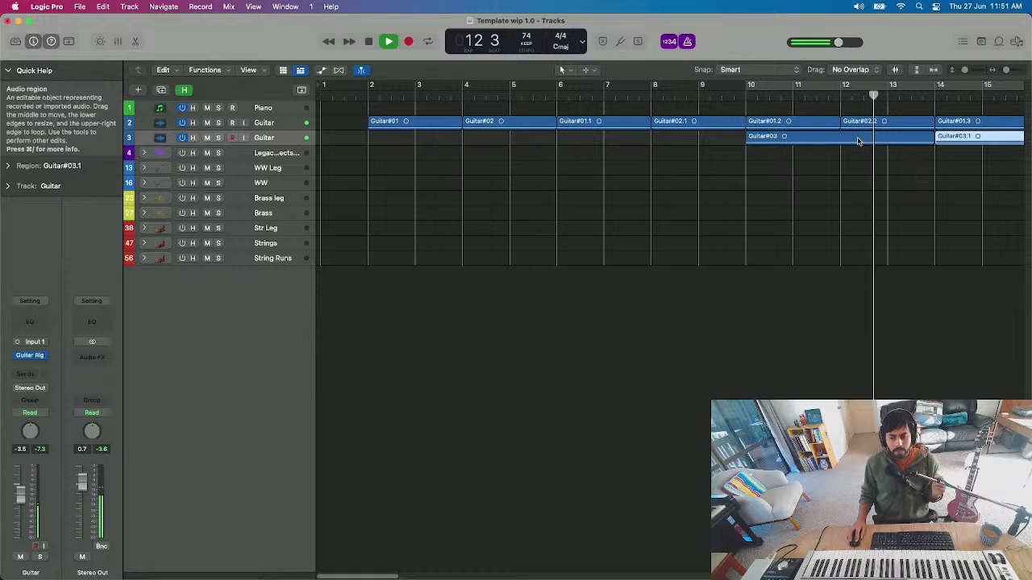
{"action": "scroll", "coordinate": [864, 180], "scroll_direction": "right", "scroll_amount": 5}
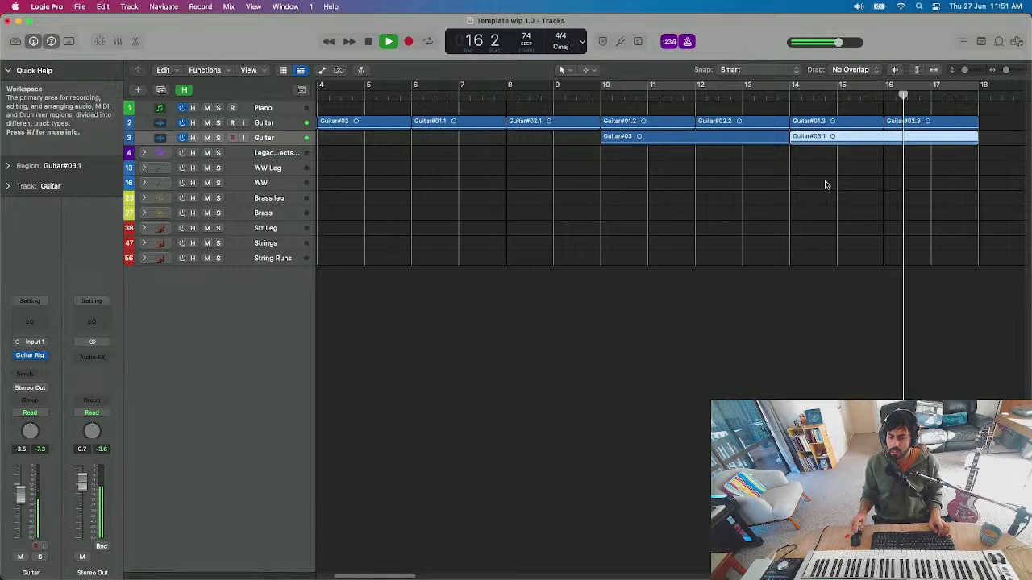
{"action": "key", "text": "space"}
{"action": "key", "text": "Return"}
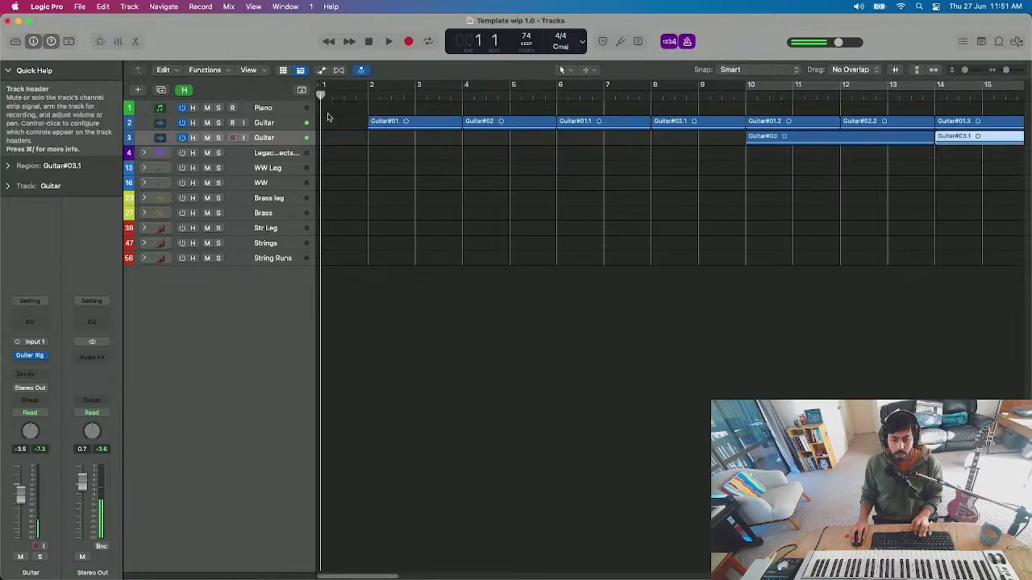
- Move the playhead to bar 2 and check which tracks the Strings stack contains
{"action": "left_click", "coordinate": [369, 93]}
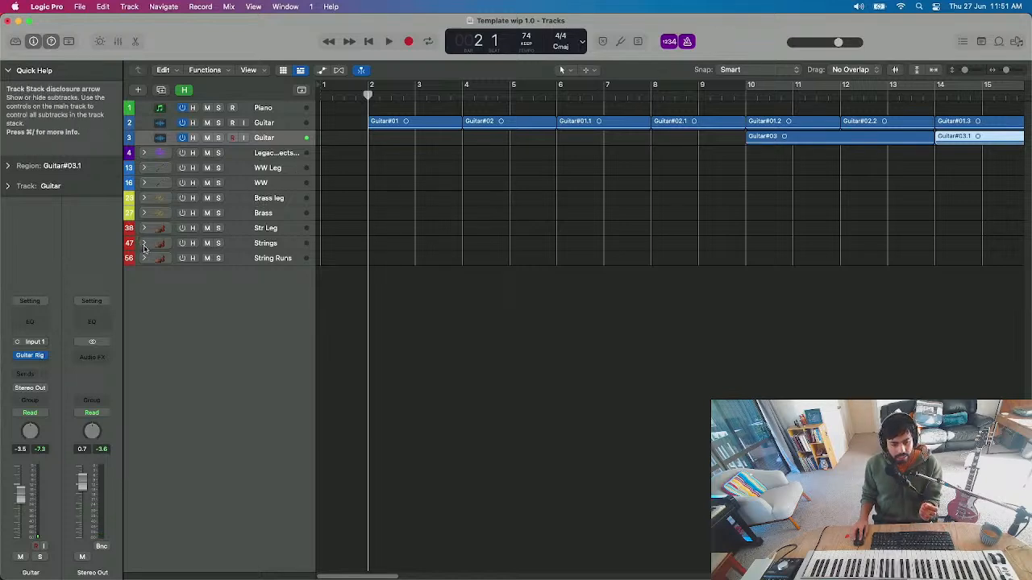
{"action": "left_click", "coordinate": [145, 243]}
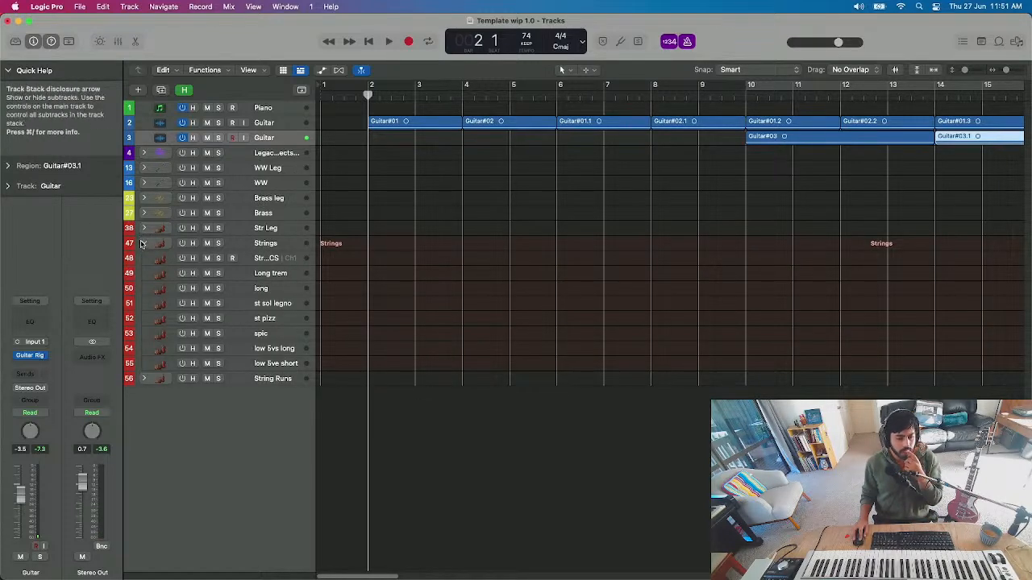
{"action": "left_click", "coordinate": [145, 243]}
- Collapse the Strings stack and add a software instrument track below String Runs with a stereo Kontakt 5 as its instrument
{"action": "left_click", "coordinate": [189, 258]}
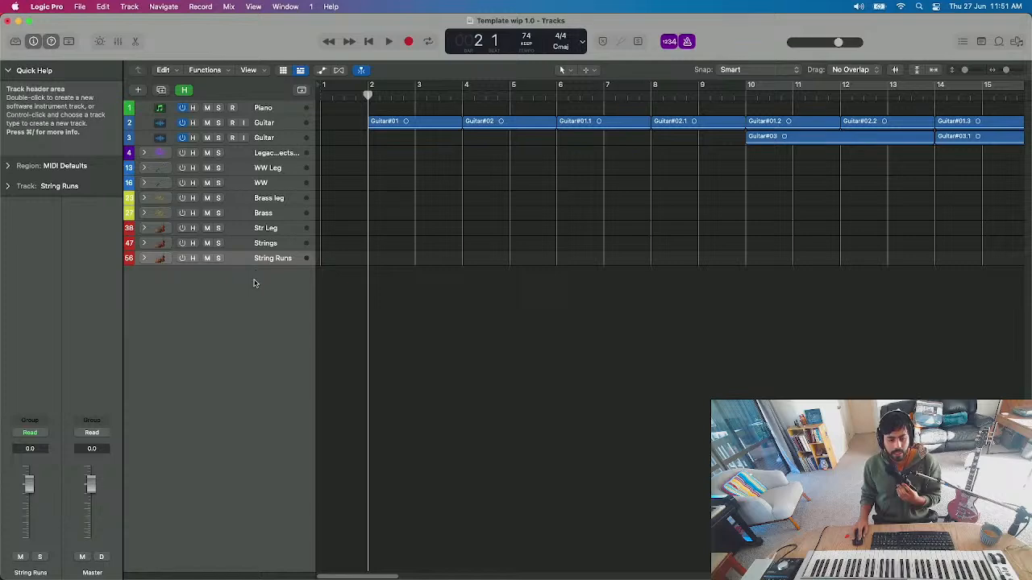
{"action": "key", "text": "alt+super+s"}
{"action": "left_click", "coordinate": [45, 331]}
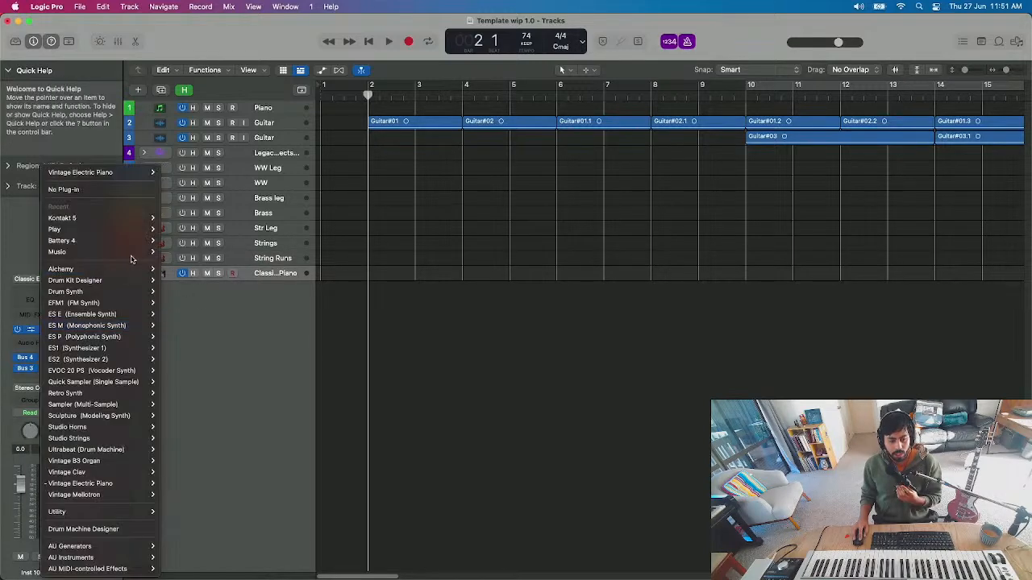
{"action": "mouse_move", "coordinate": [111, 224]}
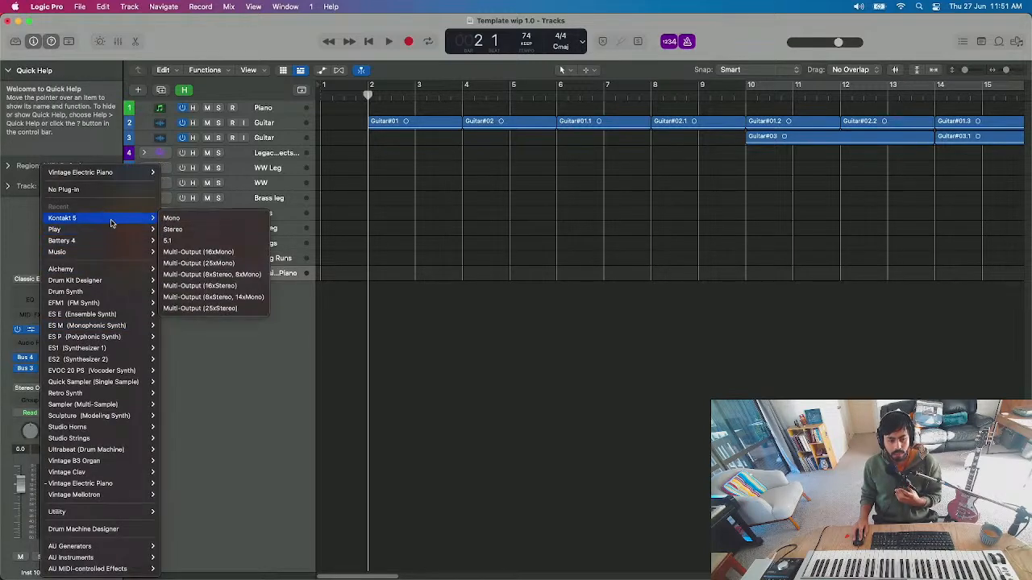
{"action": "left_click", "coordinate": [207, 232]}
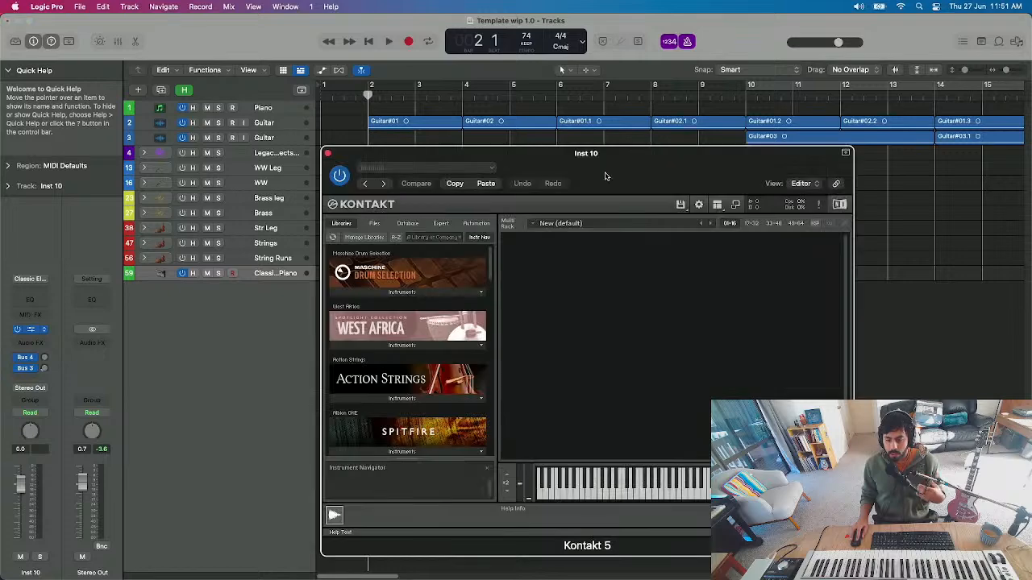
- Load the Celestion MW - Stumble instrument from Albion ONE's Steam Pads folder into Kontakt
{"action": "left_click_drag", "start_coordinate": [606, 174], "coordinate": [588, 112]}
{"action": "scroll", "coordinate": [408, 376], "scroll_direction": "down", "scroll_amount": 1}
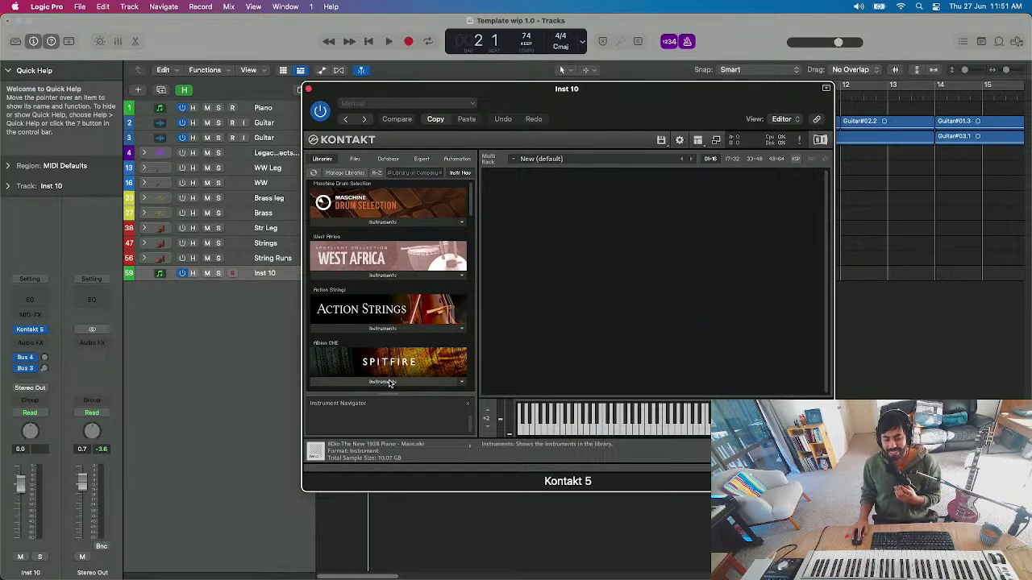
{"action": "left_click", "coordinate": [393, 380]}
{"action": "left_click", "coordinate": [356, 241]}
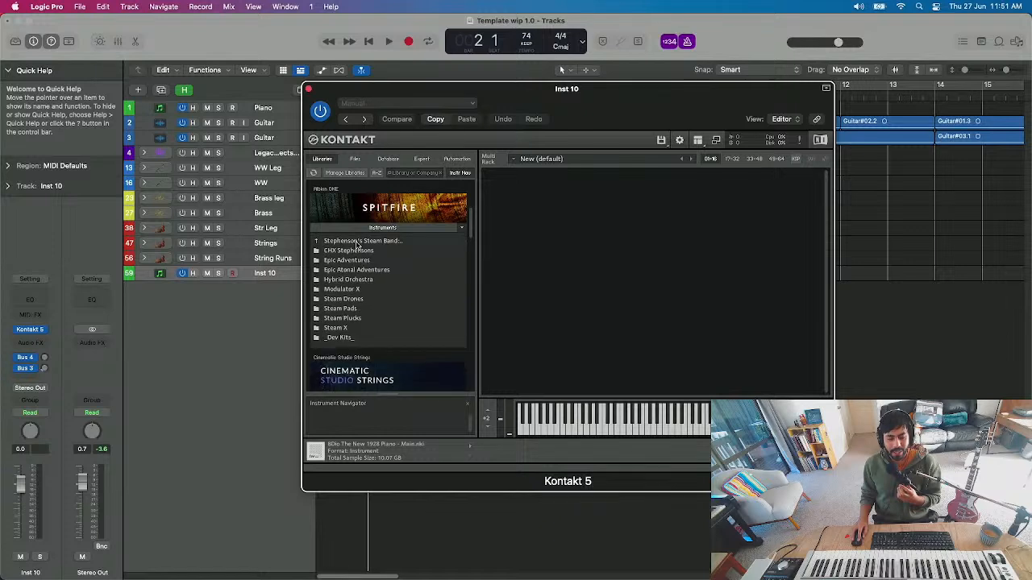
{"action": "left_click", "coordinate": [368, 271]}
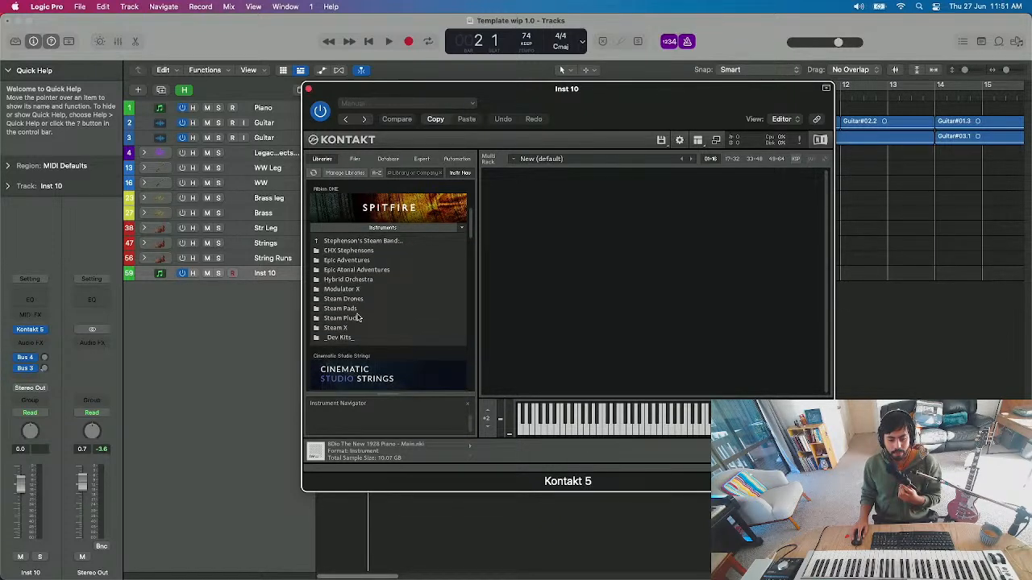
{"action": "left_click", "coordinate": [354, 309]}
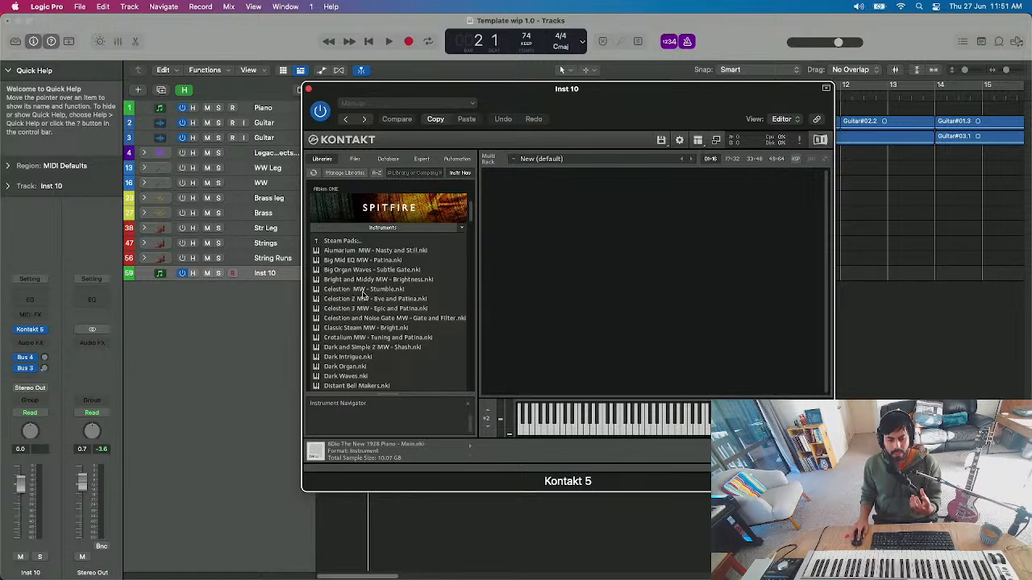
{"action": "left_click", "coordinate": [364, 290]}
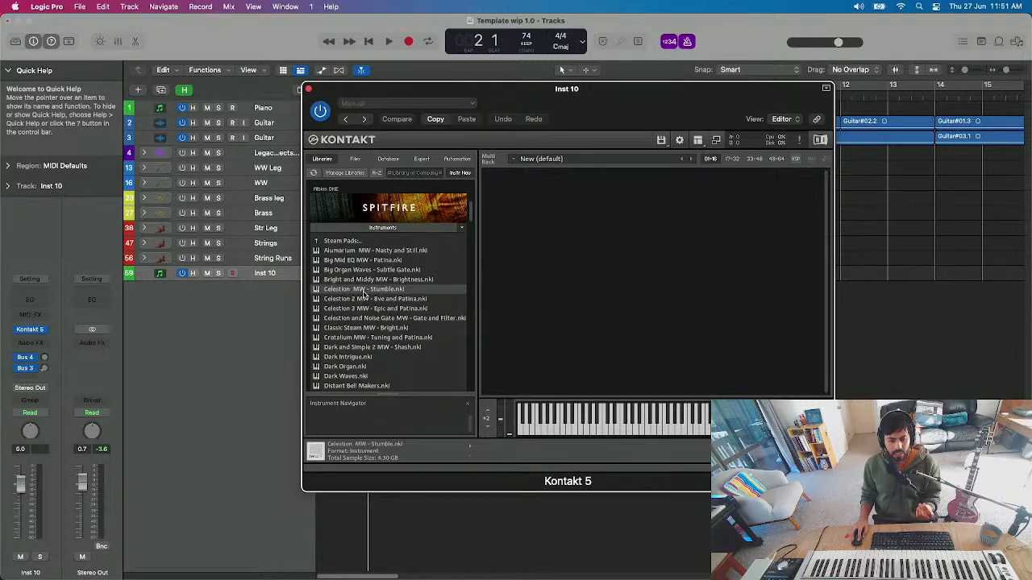
{"action": "double_click", "coordinate": [363, 291]}
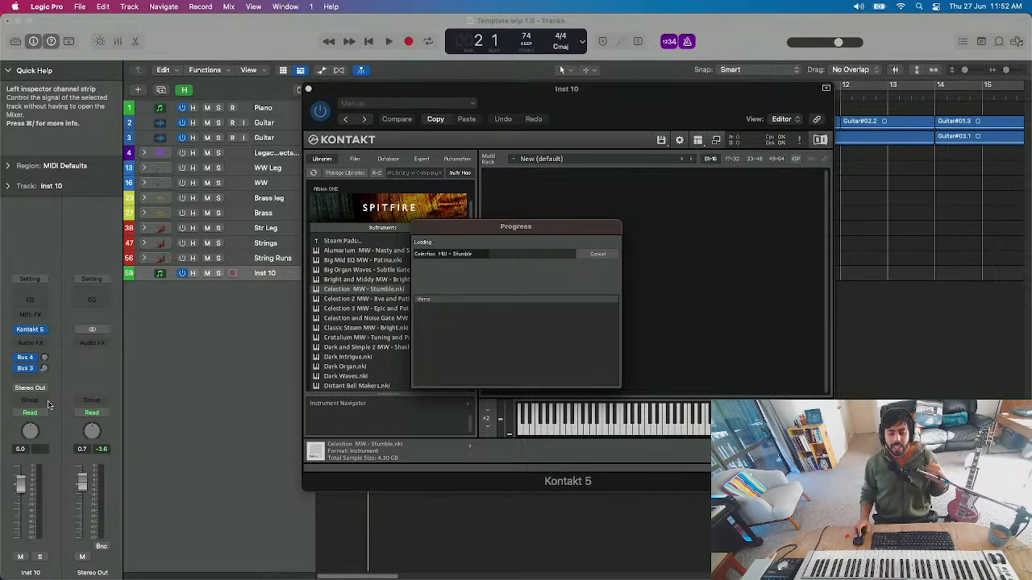
{"action": "left_click_drag", "start_coordinate": [509, 228], "coordinate": [598, 183]}
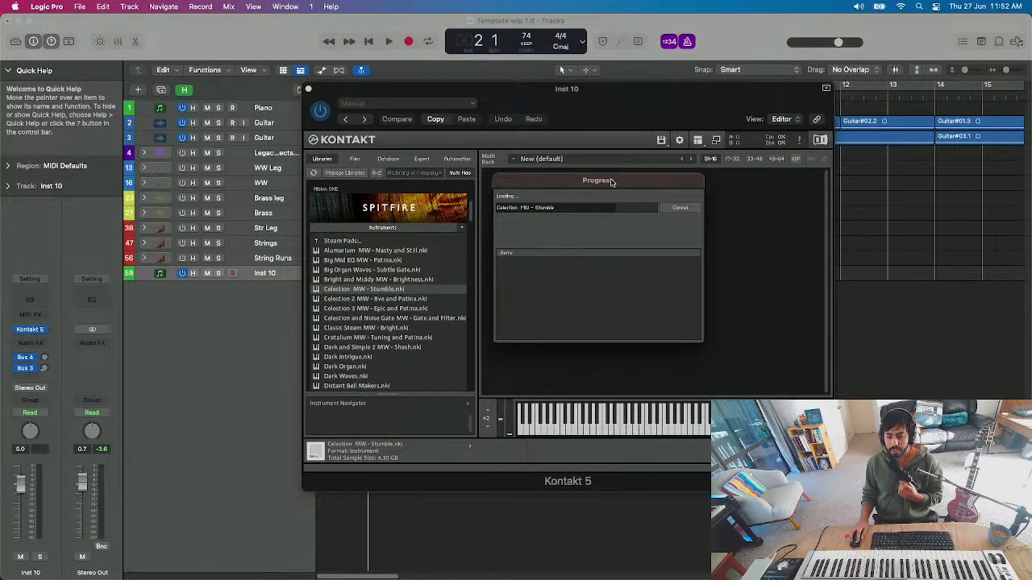
{"action": "left_click_drag", "start_coordinate": [611, 184], "coordinate": [639, 156]}
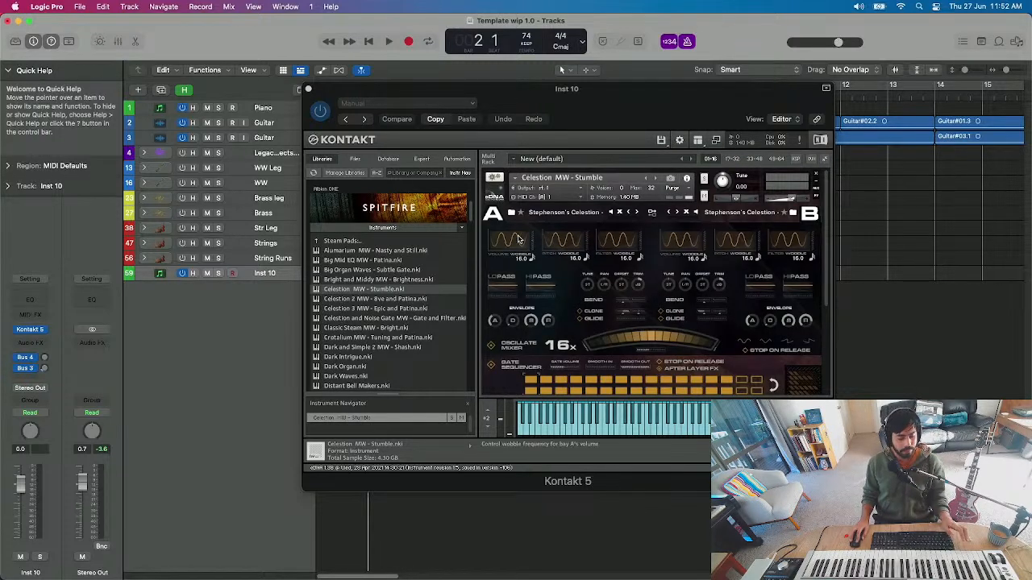
- Audition the pad, close the Kontakt window and set the Inst 10 track's volume to about -11.8 dB
{"action": "left_click_drag", "start_coordinate": [21, 484], "coordinate": [21, 527]}
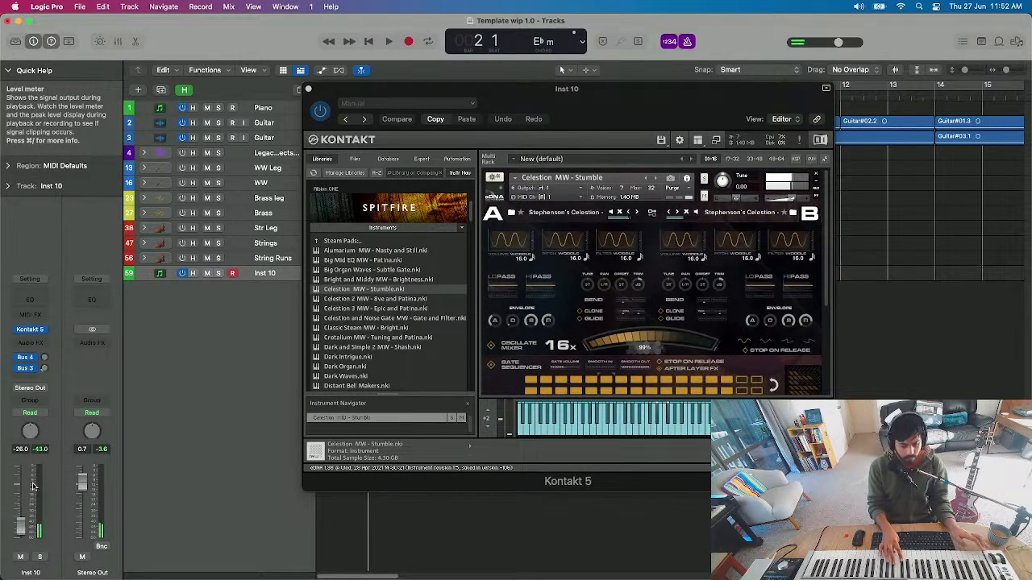
{"action": "left_click_drag", "start_coordinate": [21, 527], "coordinate": [23, 516]}
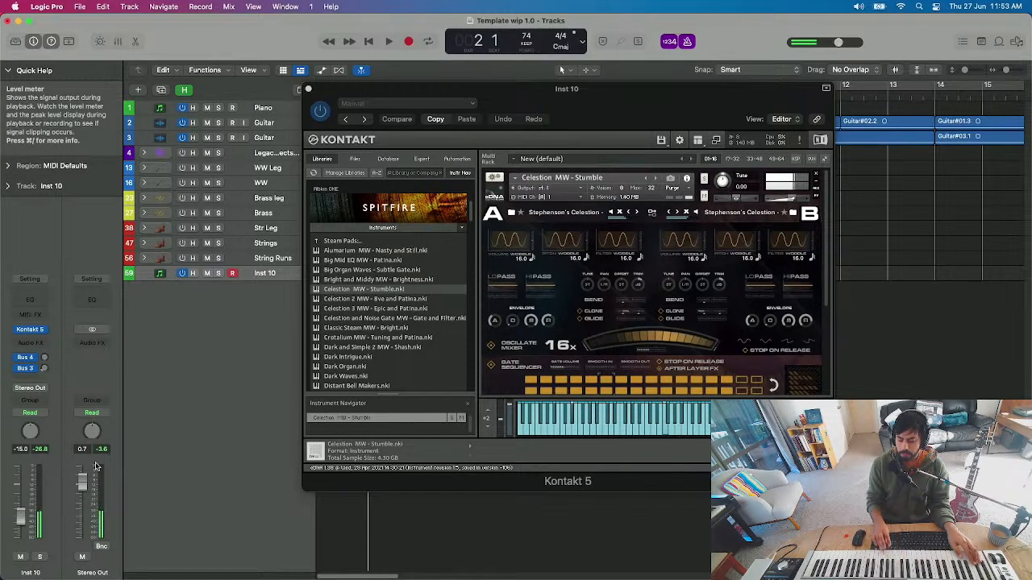
{"action": "left_click", "coordinate": [306, 89]}
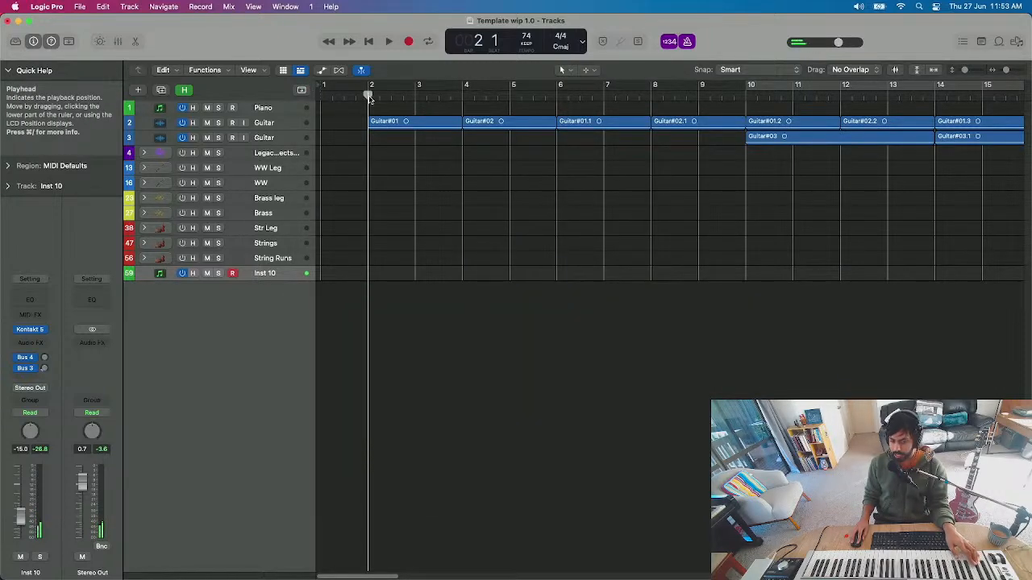
{"action": "left_click_drag", "start_coordinate": [20, 519], "coordinate": [21, 515]}
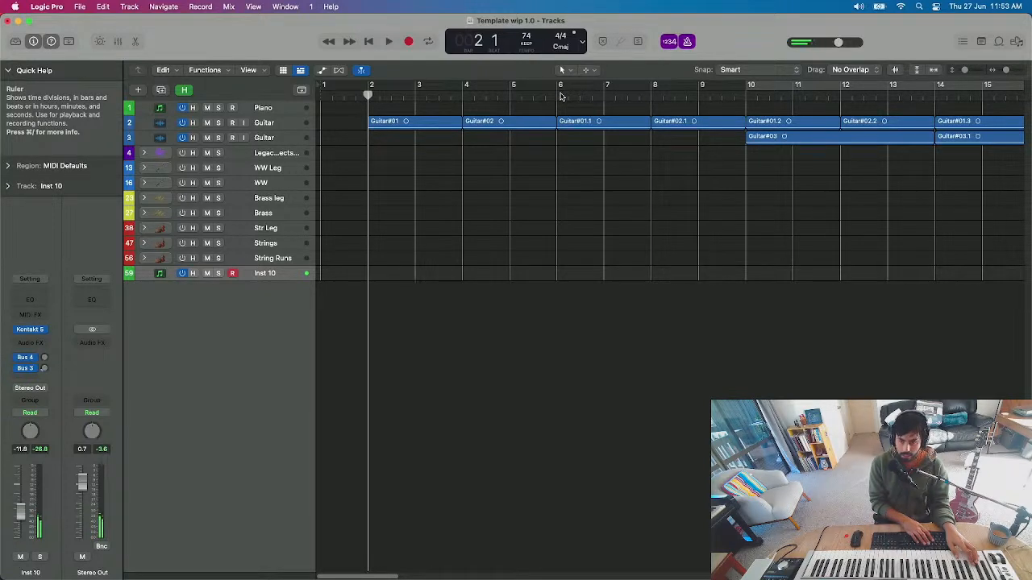
- Record a pad part on the new instrument track from bar 2 to bar 10 and rename the track as Pad
{"action": "key", "text": "r"}
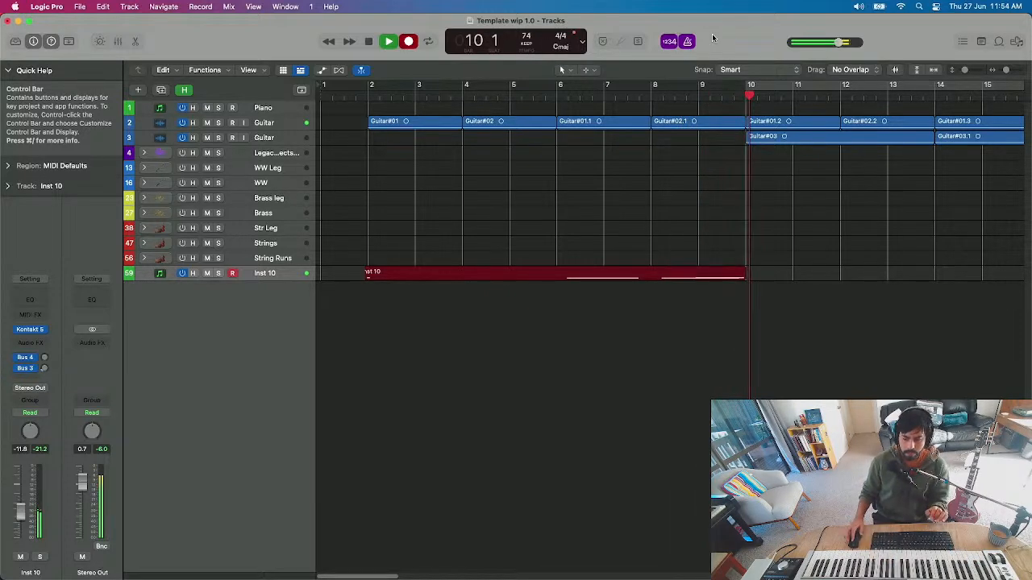
{"action": "key", "text": "space"}
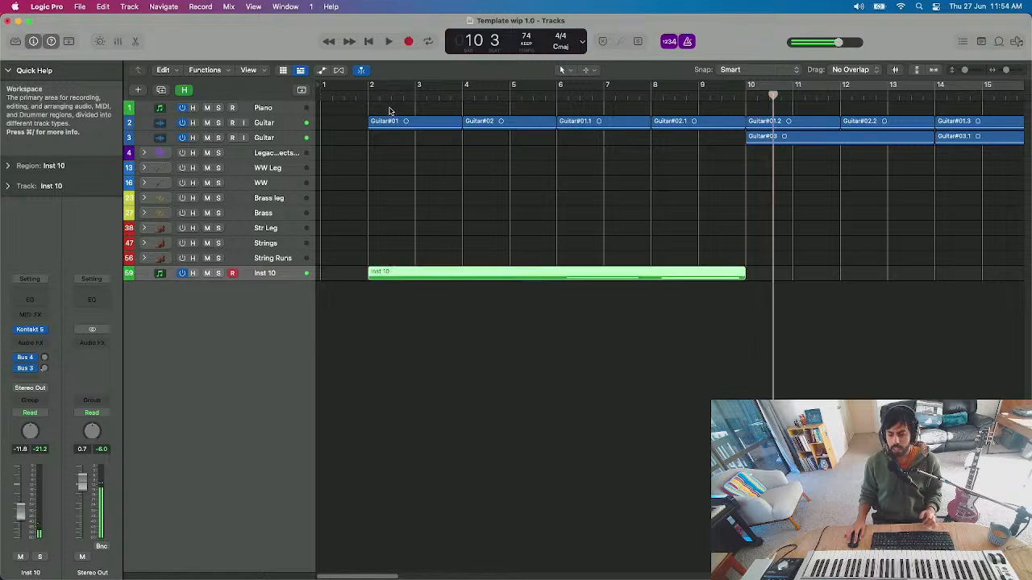
{"action": "left_click", "coordinate": [369, 94]}
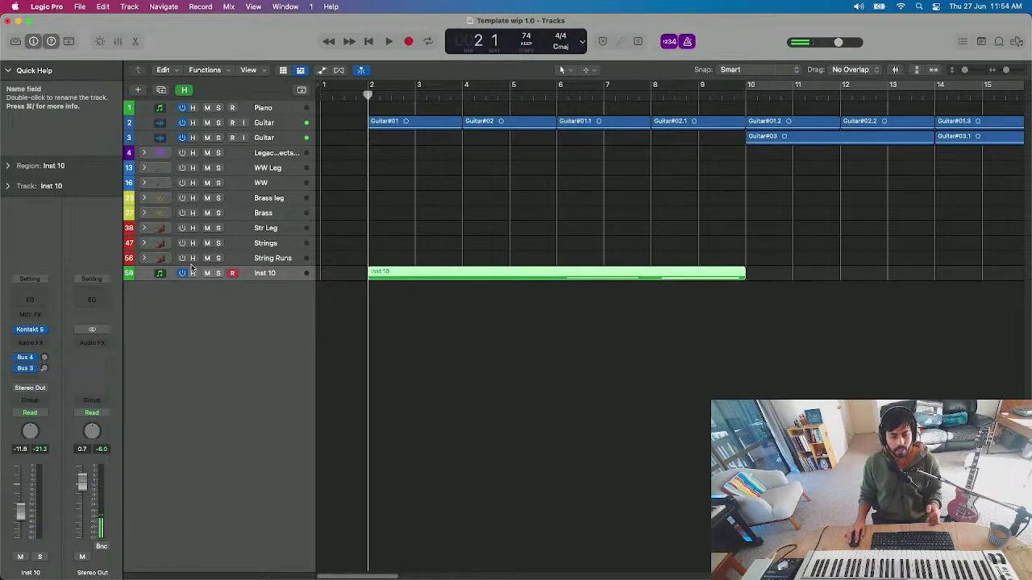
{"action": "double_click", "coordinate": [265, 274]}
{"action": "type", "text": "Pad"}
{"action": "key", "text": "Return"}
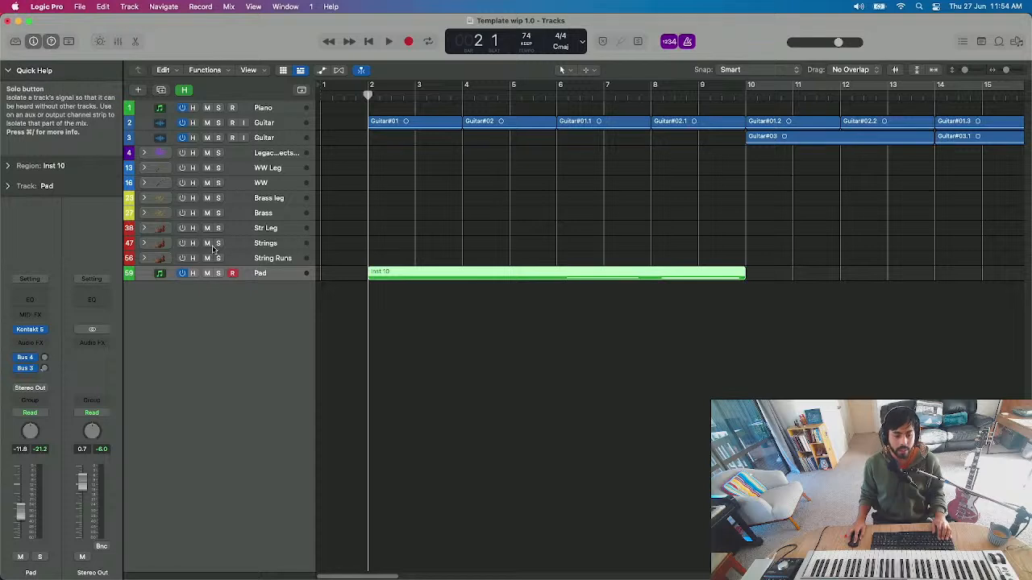
- Expand the Strings stack, audition the Long trem track and select the Str Long CS track for playing
{"action": "left_click", "coordinate": [145, 244]}
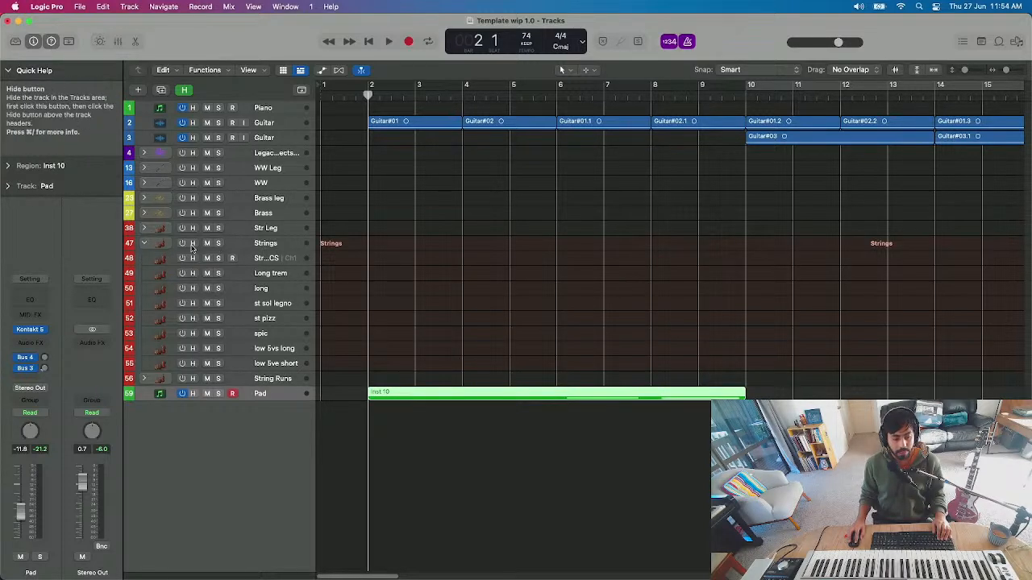
{"action": "left_click", "coordinate": [280, 274]}
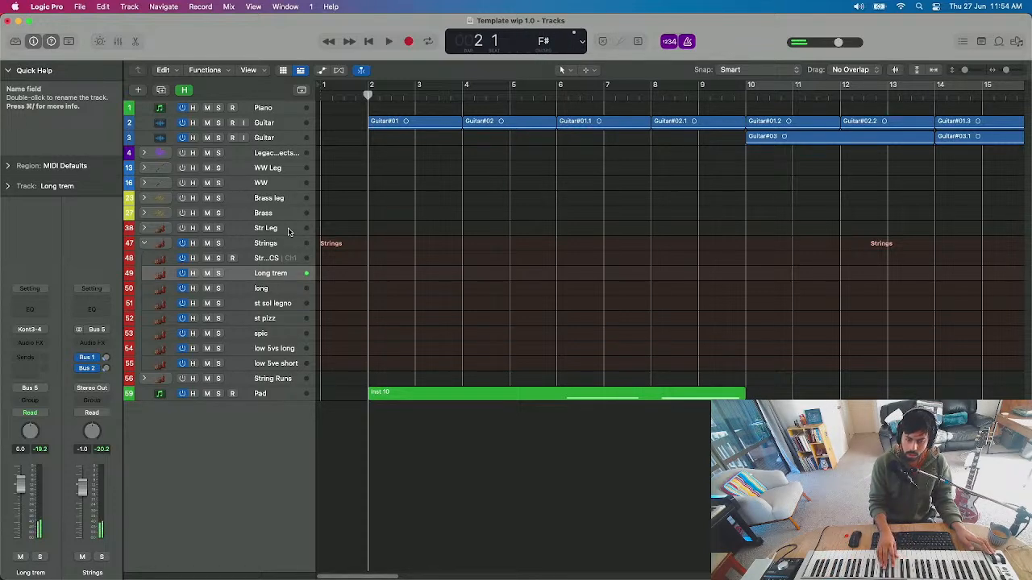
{"action": "left_click", "coordinate": [266, 259]}
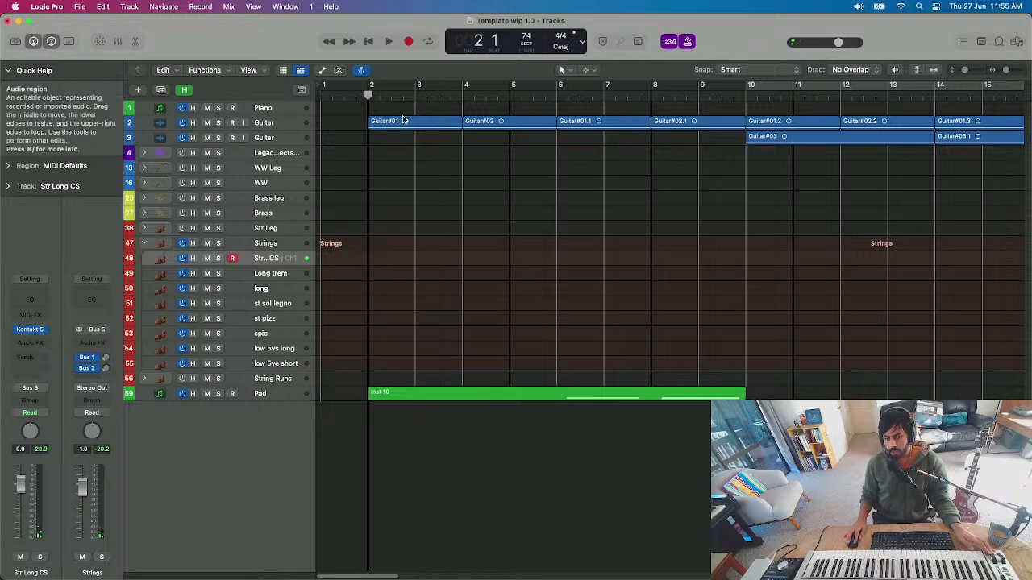
- Play back the guitar and pad in a cycle area from bar 2 to bar 10, then turn the cycle off and move to bar 6
{"action": "left_click_drag", "start_coordinate": [371, 87], "coordinate": [748, 86]}
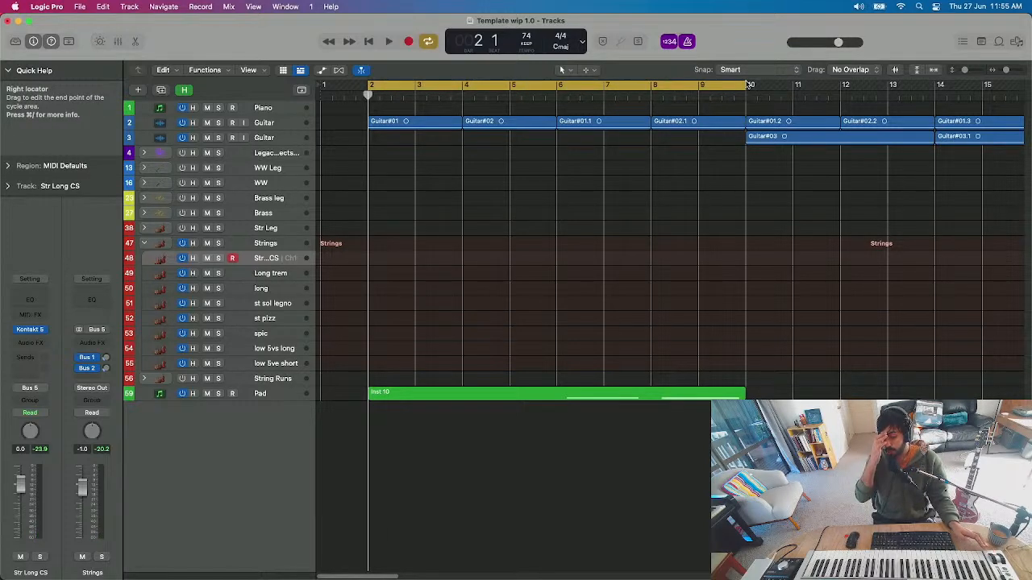
{"action": "key", "text": "space"}
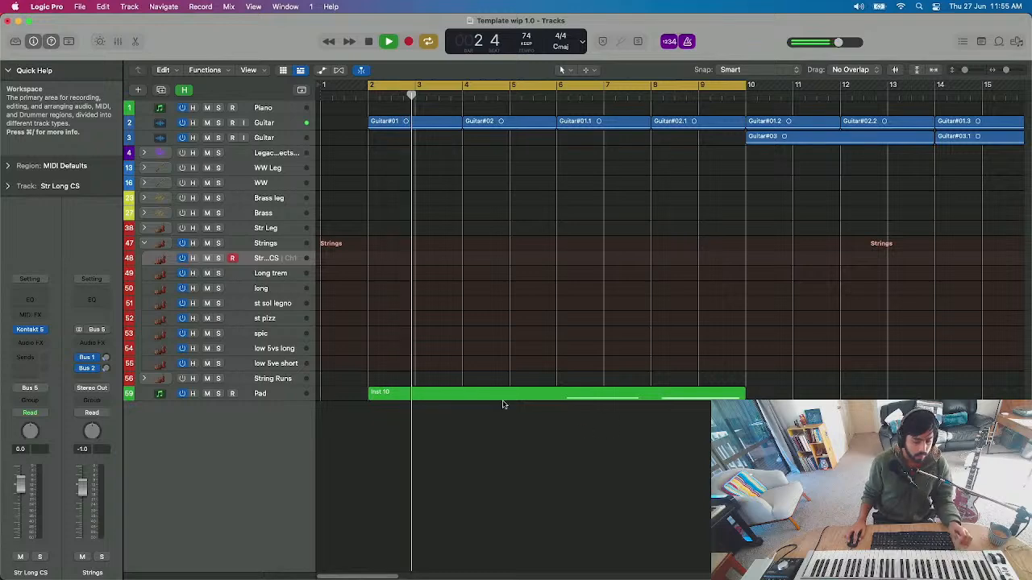
{"action": "left_click", "coordinate": [494, 391]}
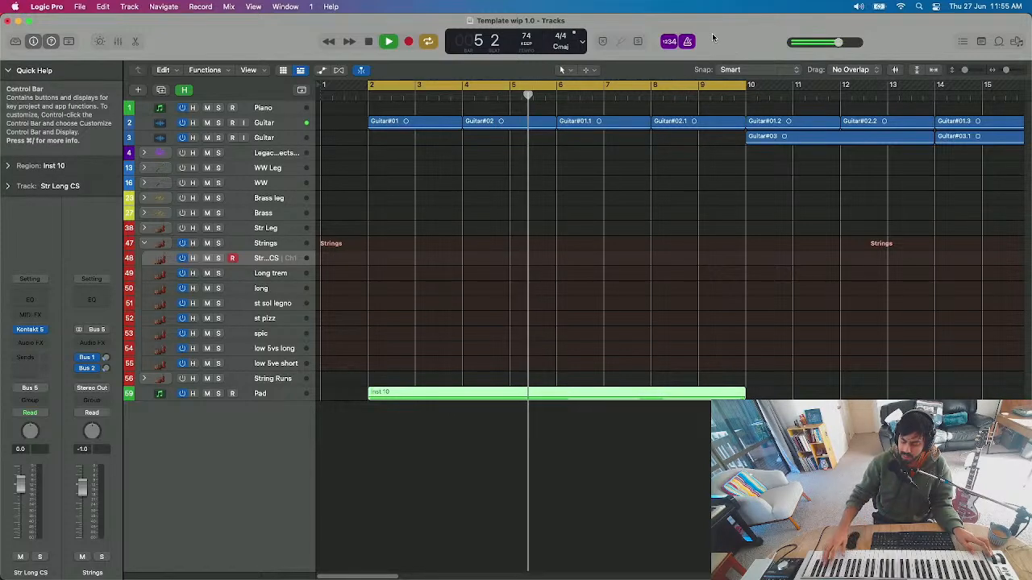
{"action": "key", "text": "space"}
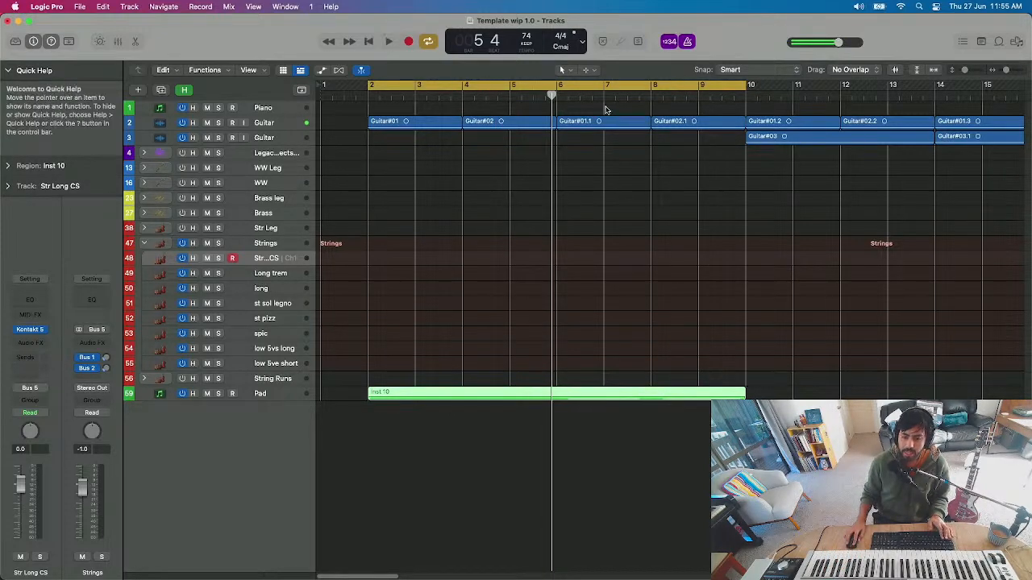
{"action": "left_click", "coordinate": [562, 92]}
{"action": "left_click", "coordinate": [562, 92]}
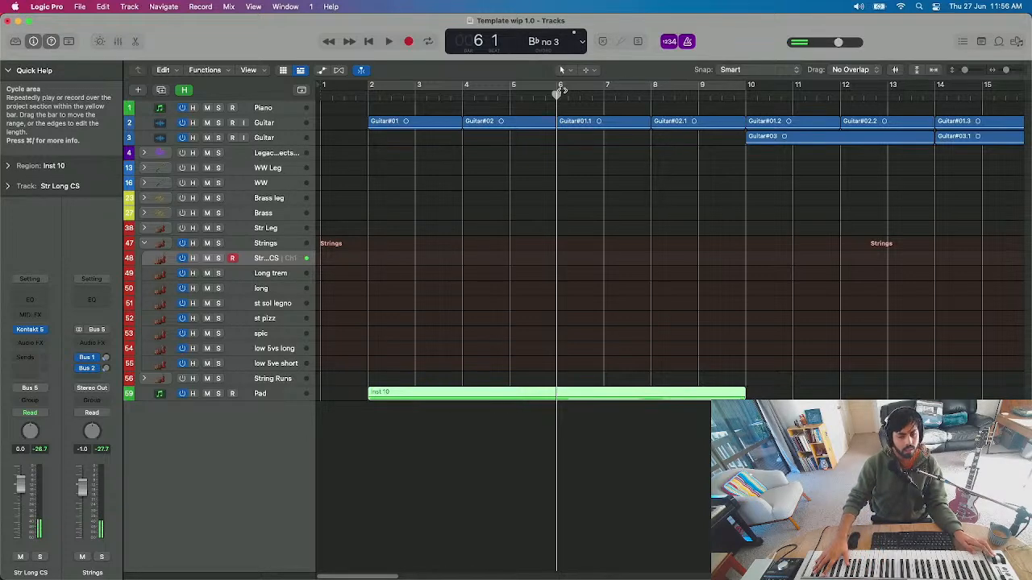
- Try to record a strings part on Str Long CS with the playhead at bar 6, then undo the take
{"action": "key", "text": "comma"}
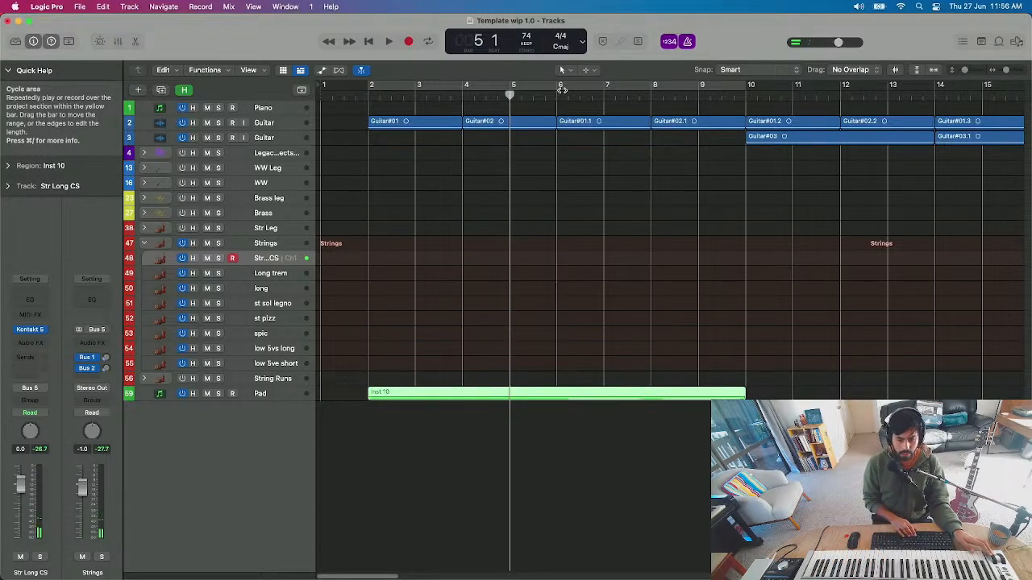
{"action": "key", "text": "period"}
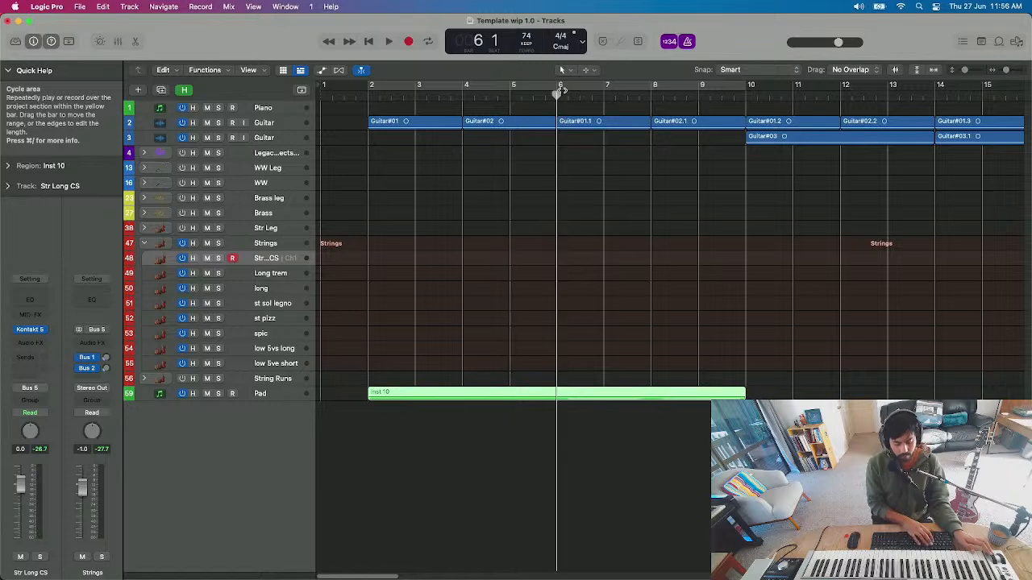
{"action": "key", "text": "r"}
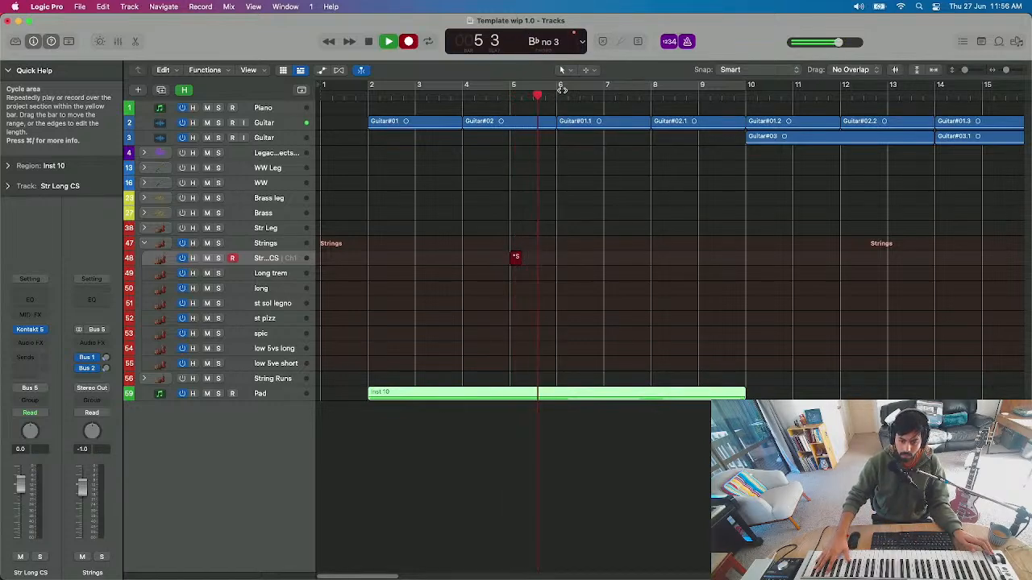
{"action": "key", "text": "space"}
{"action": "key", "text": "super+z"}
- Try to record the strings part on Str Long CS from bar 4, then delete the recorded region
{"action": "key", "text": "comma"}
{"action": "key", "text": "comma"}
{"action": "key", "text": "r"}
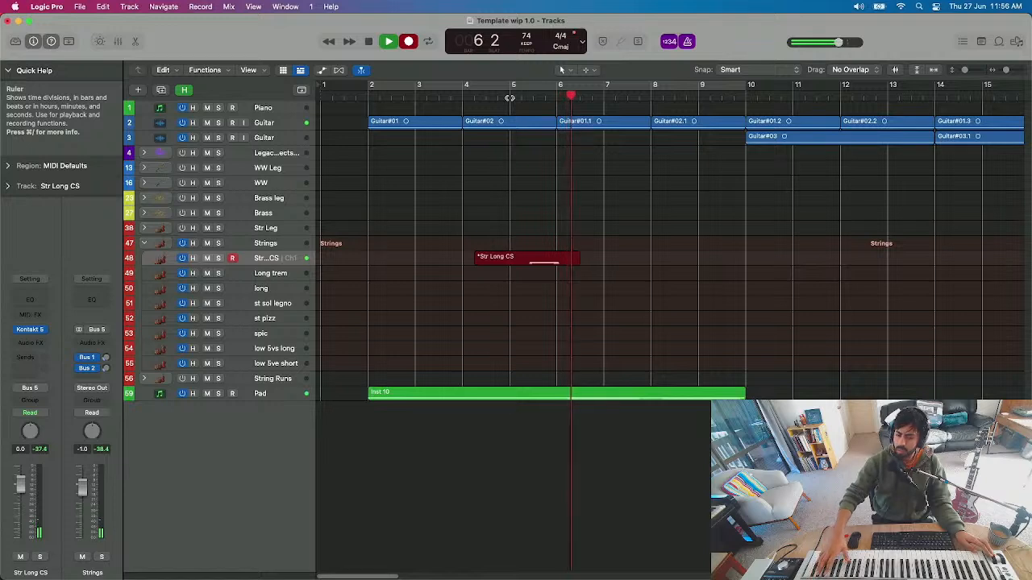
{"action": "key", "text": "space"}
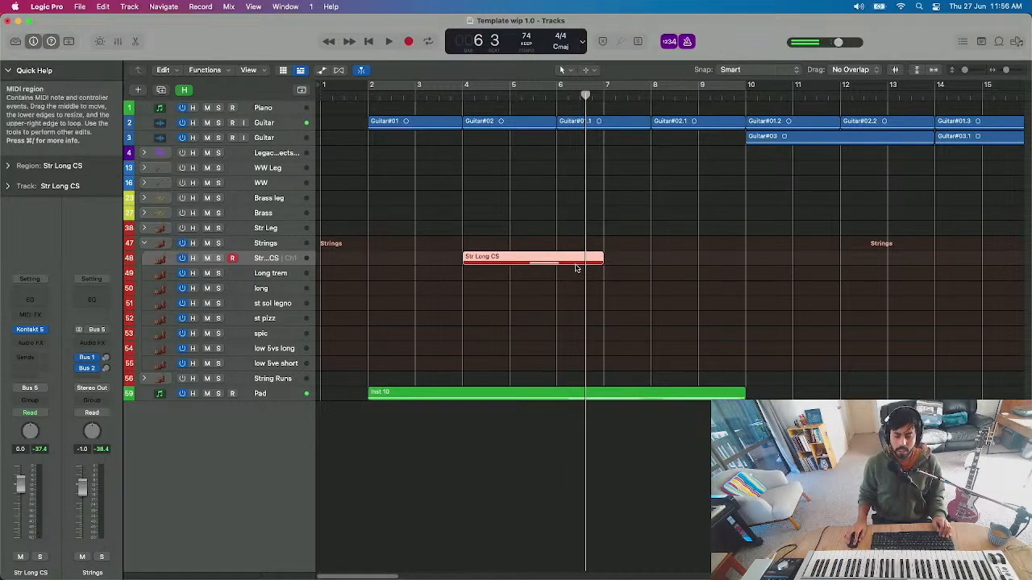
{"action": "key", "text": "Delete"}
- Record a strings part on the Str Long CS track starting from bar 5
{"action": "left_click", "coordinate": [513, 88]}
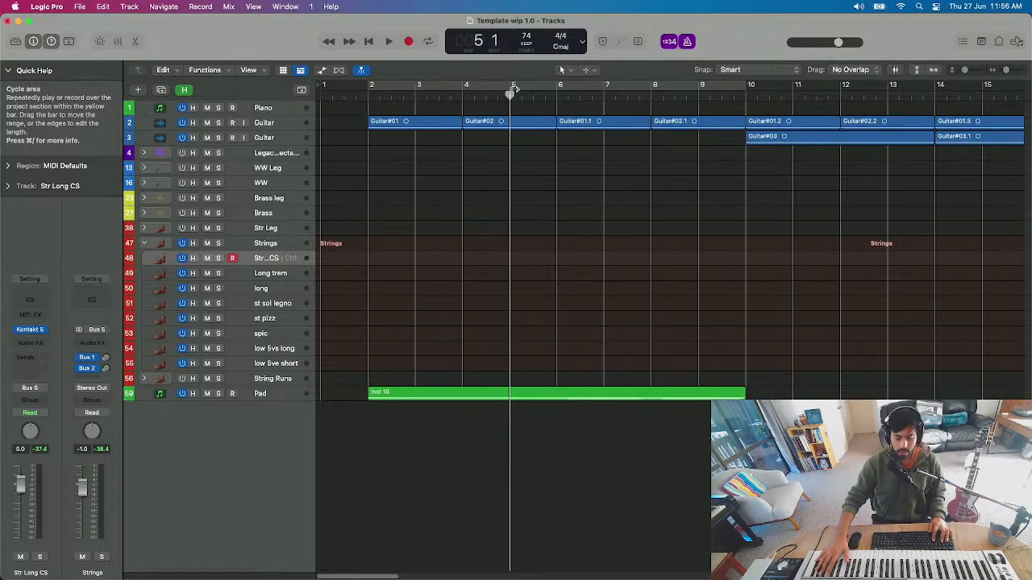
{"action": "key", "text": "r"}
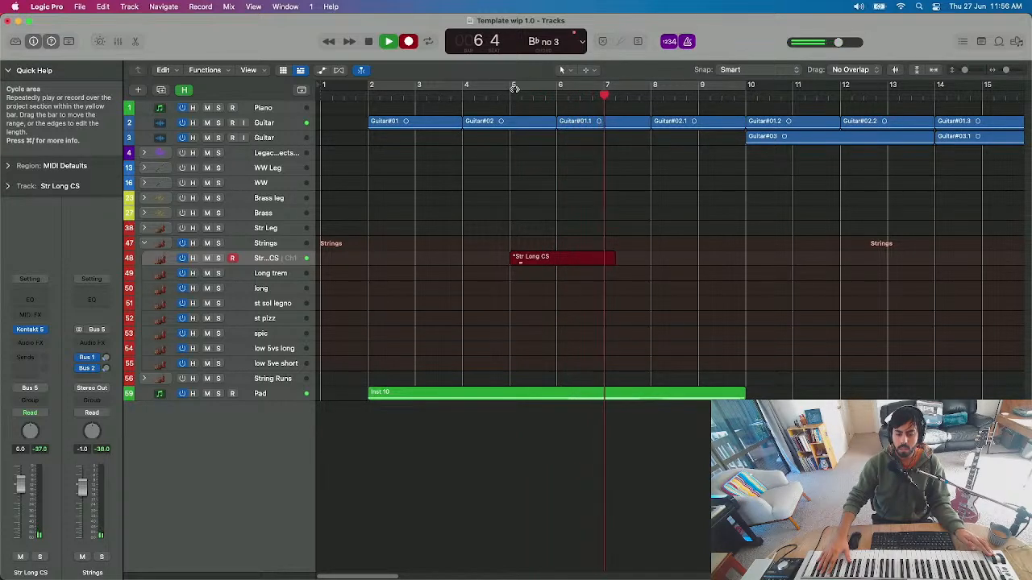
{"action": "key", "text": "space"}
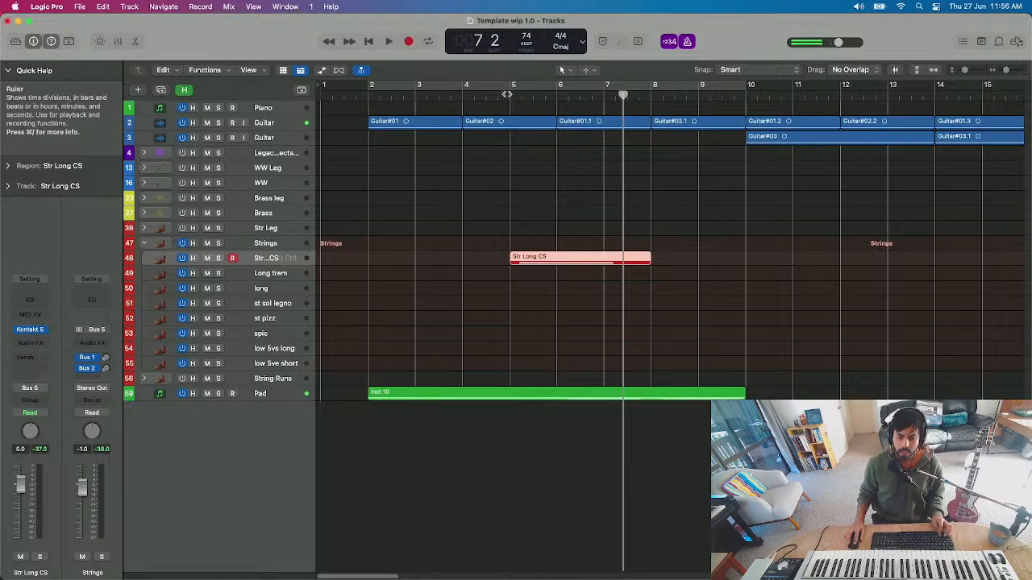
- Play back the arrangement from before the guitar entry to check the recorded Str Long CS region, stopping in bar 7
{"action": "left_click", "coordinate": [339, 97]}
{"action": "key", "text": "space"}
{"action": "left_click", "coordinate": [451, 95]}
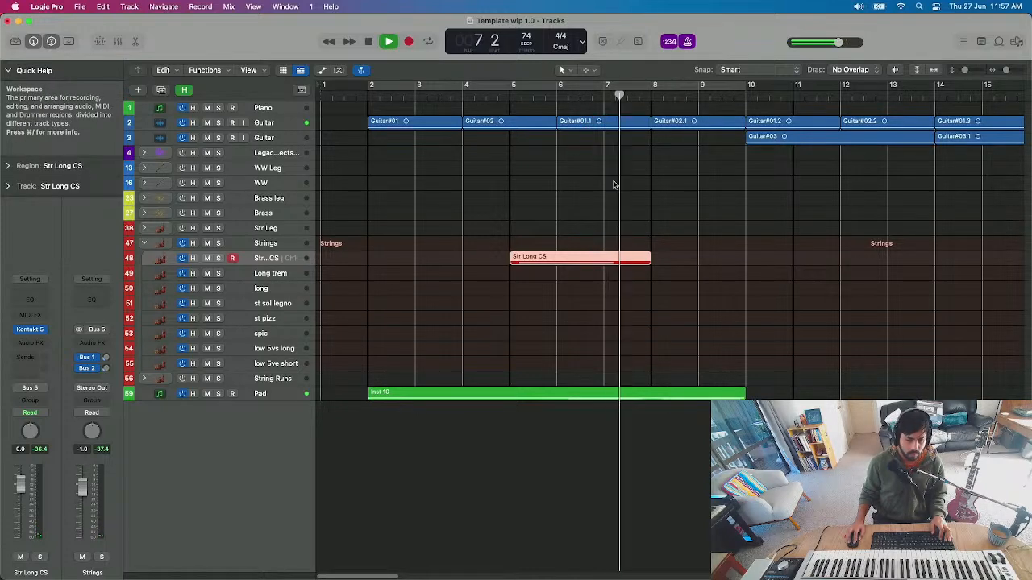
{"action": "key", "text": "space"}
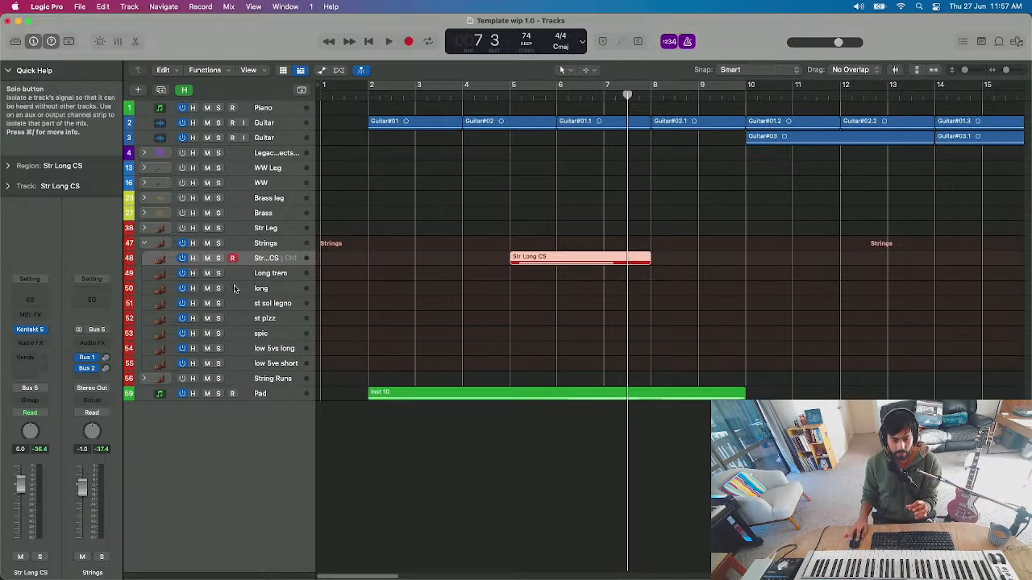
- Select the Long trem track and record a tremolo chord on it with the playhead at bar 7
{"action": "left_click", "coordinate": [278, 274]}
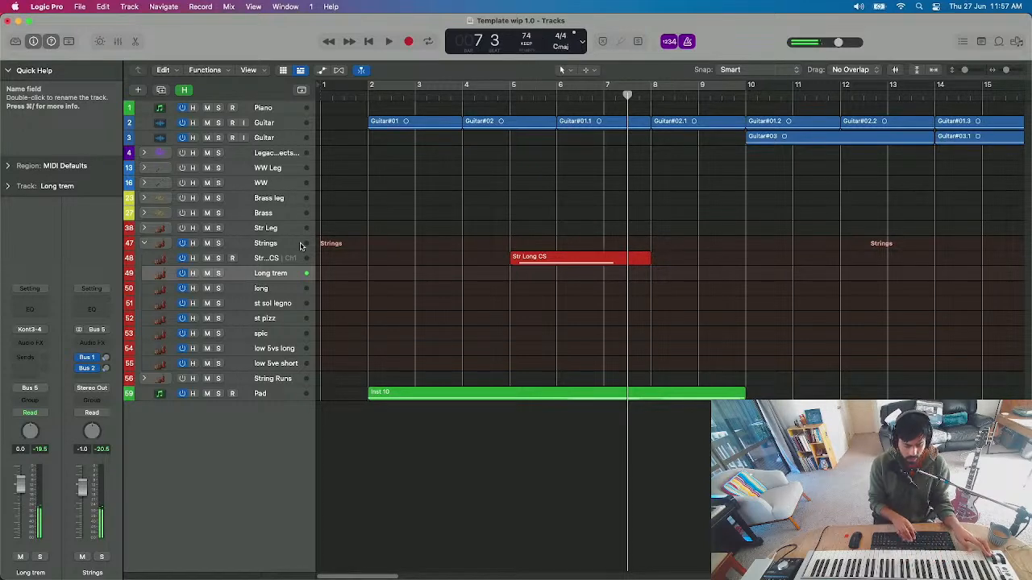
{"action": "key", "text": "comma"}
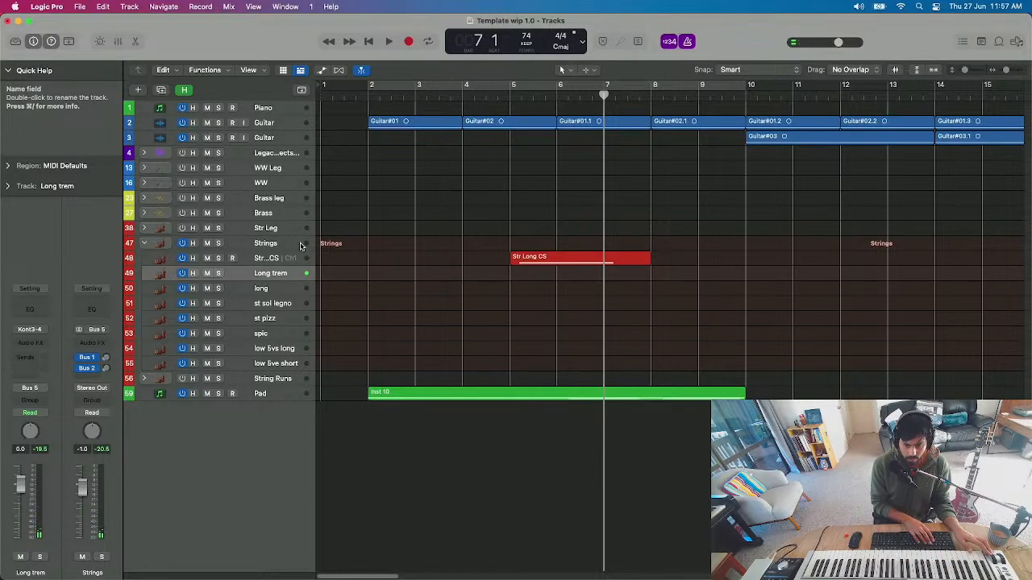
{"action": "key", "text": "r"}
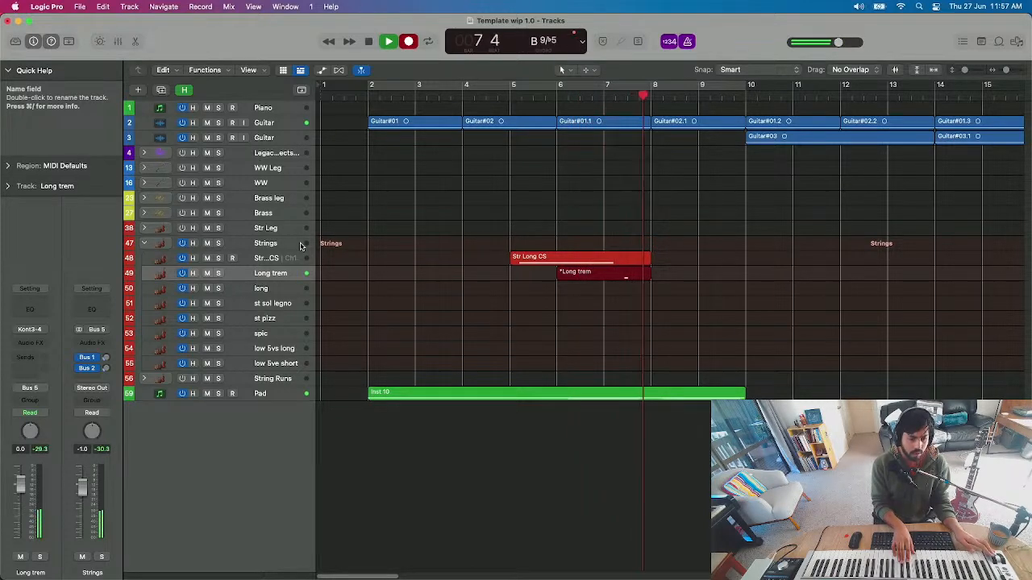
{"action": "key", "text": "space"}
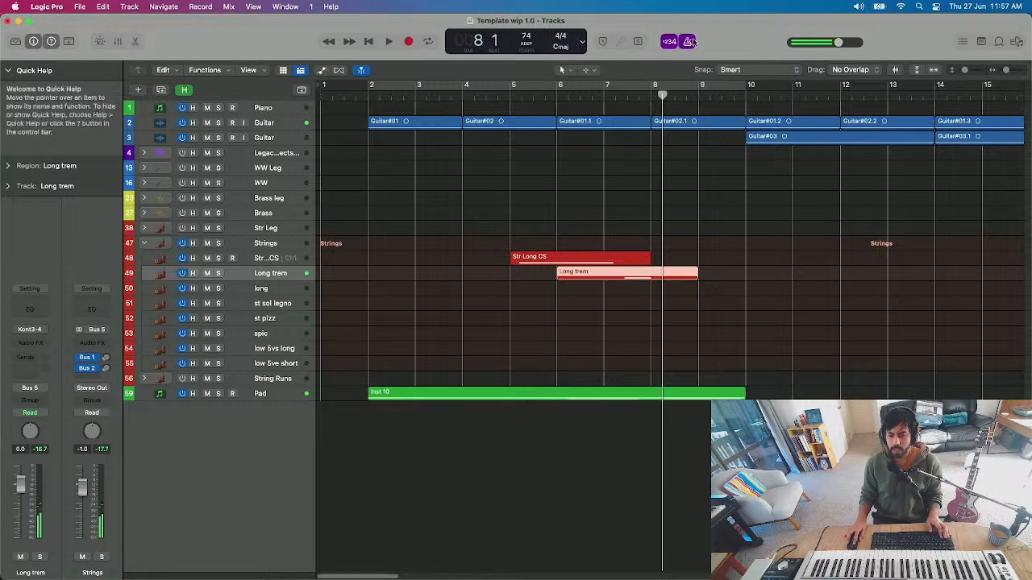
- Turn off the metronome and play the arrangement to hear both strings regions, stopping near the end of bar 7
{"action": "key", "text": "Return"}
{"action": "key", "text": "space"}
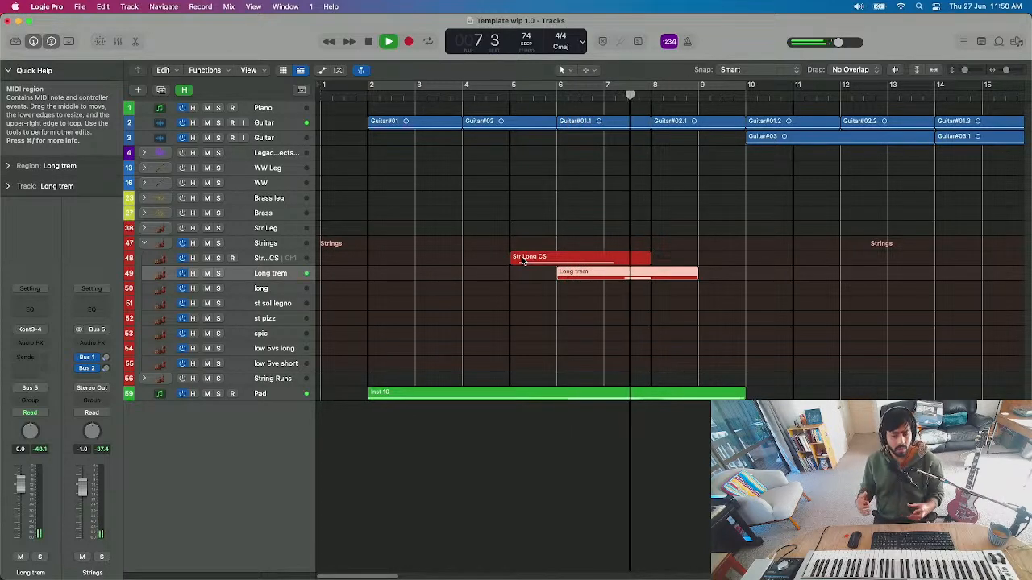
{"action": "key", "text": "space"}
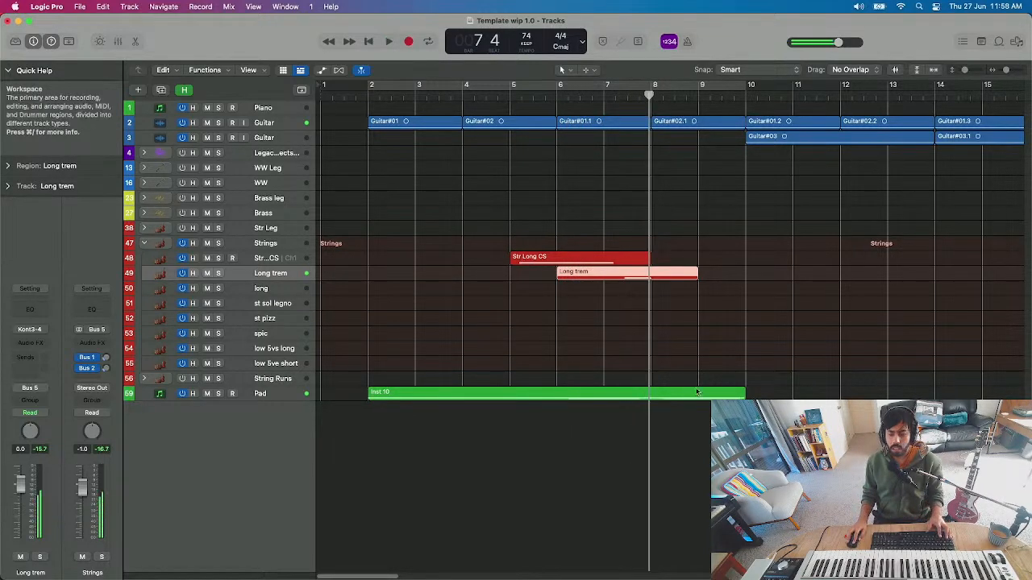
- Open the Long trem region for editing in the Piano Roll
{"action": "double_click", "coordinate": [643, 276]}
{"action": "left_click", "coordinate": [284, 351]}
{"action": "left_click", "coordinate": [543, 331]}
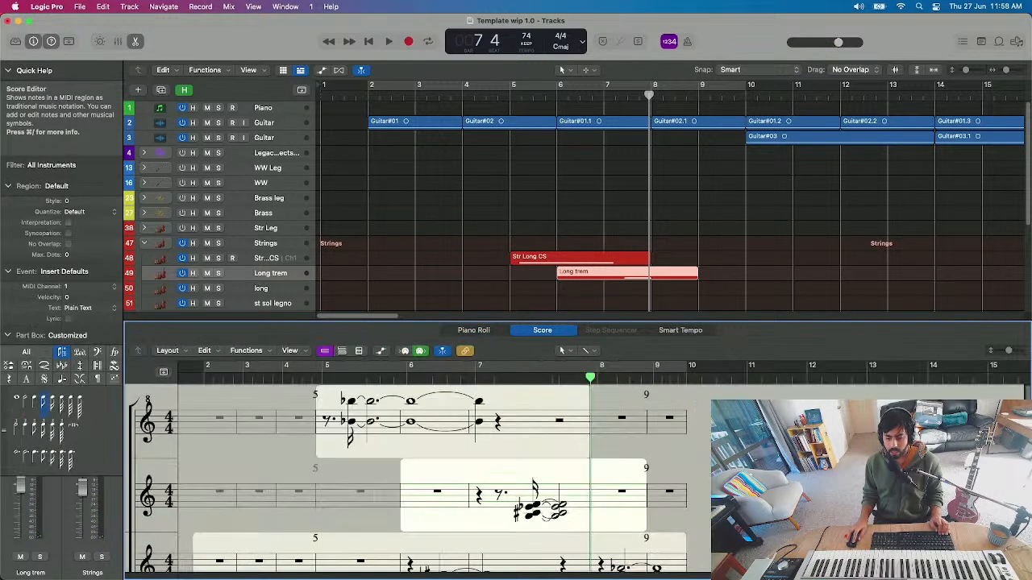
{"action": "key", "text": "super+5"}
{"action": "left_click", "coordinate": [485, 309]}
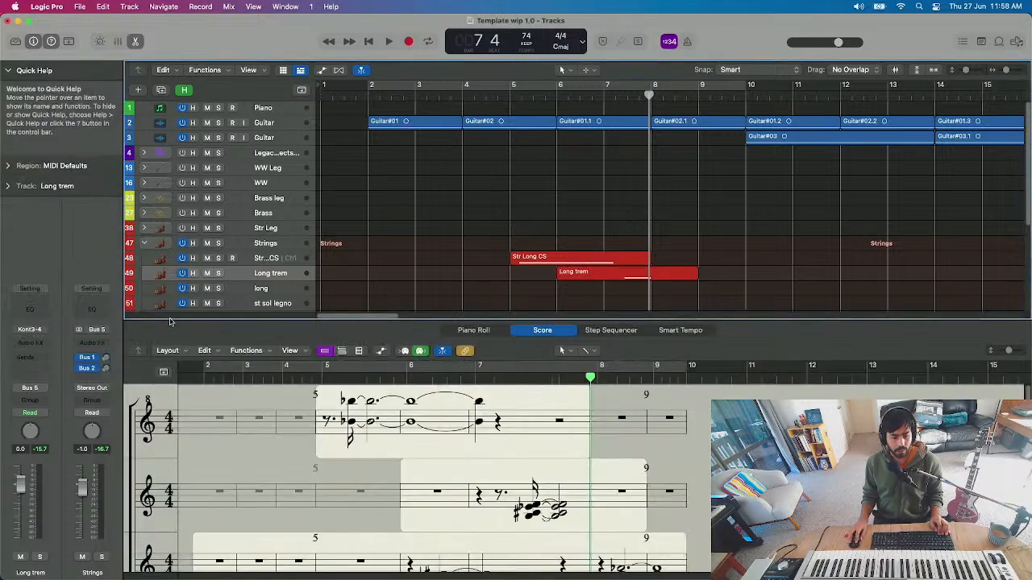
{"action": "left_click", "coordinate": [477, 331]}
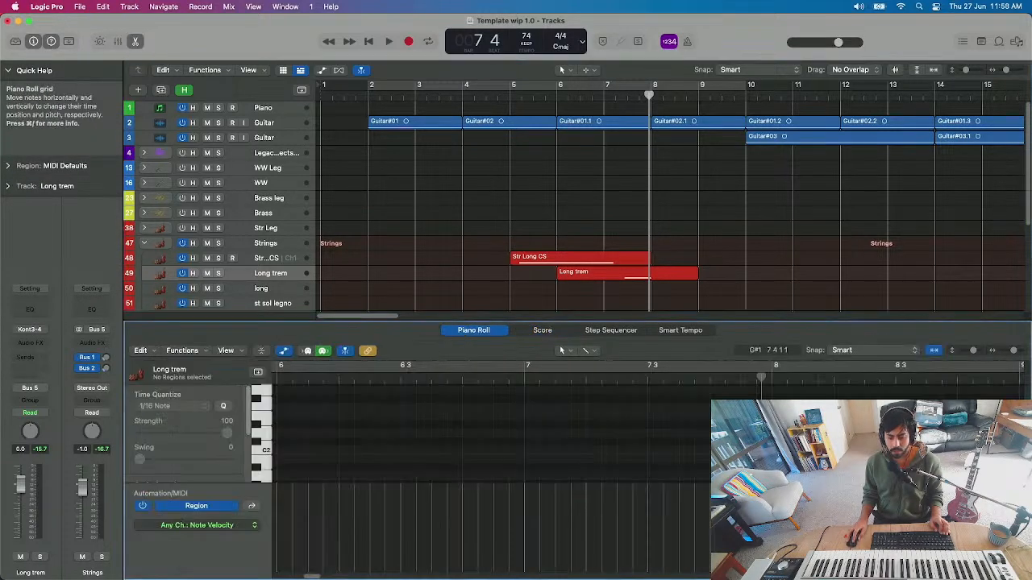
{"action": "left_click", "coordinate": [629, 258]}
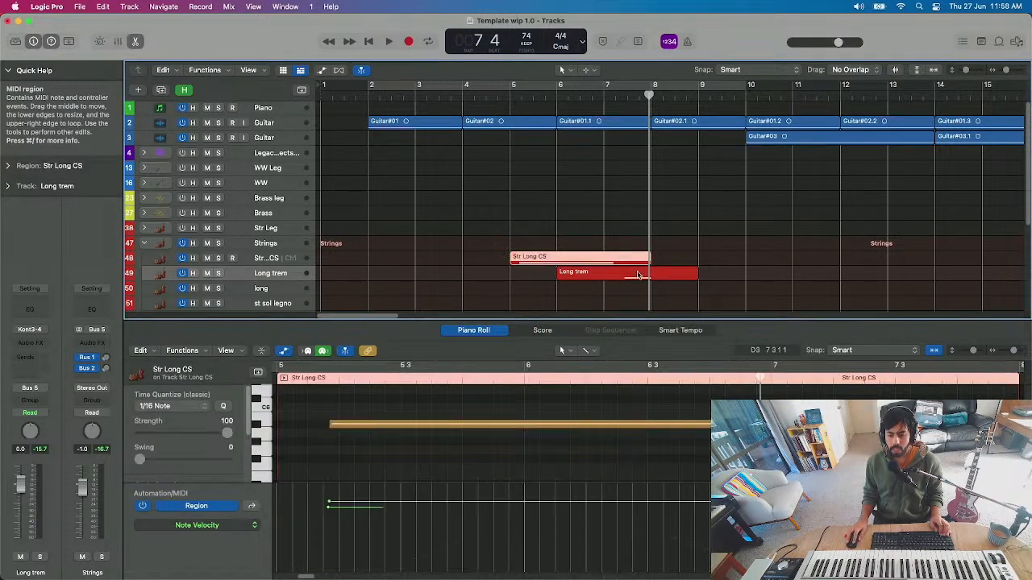
{"action": "left_click", "coordinate": [628, 273]}
- Quantize the four Long trem chord notes to 1/16 Note and adjust the modulation curve's rise into the chord
{"action": "scroll", "coordinate": [618, 417], "scroll_direction": "up", "scroll_amount": 1}
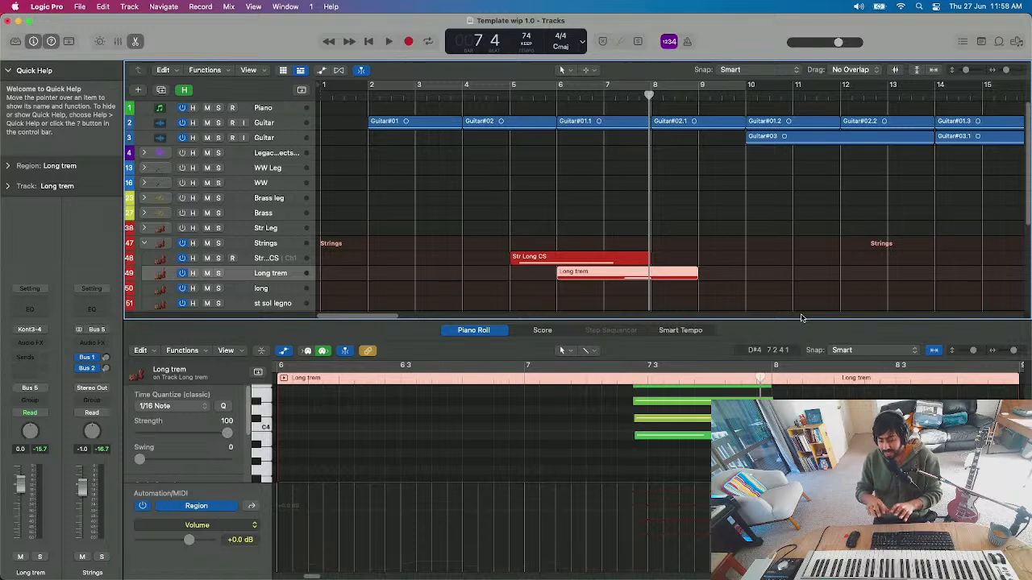
{"action": "left_click_drag", "start_coordinate": [642, 451], "coordinate": [682, 390]}
{"action": "key", "text": "q"}
{"action": "left_click", "coordinate": [251, 506]}
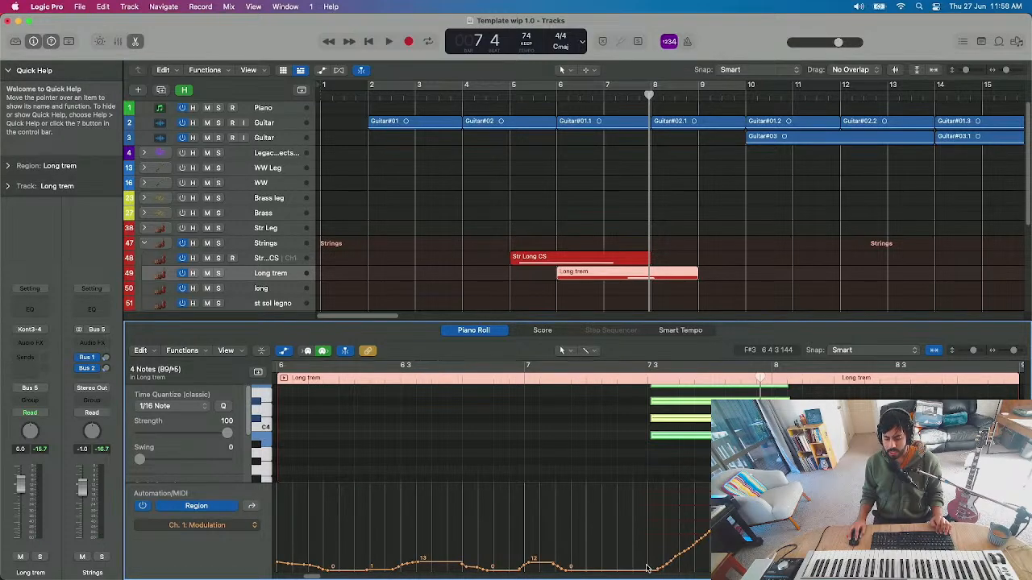
{"action": "left_click_drag", "start_coordinate": [645, 564], "coordinate": [714, 524]}
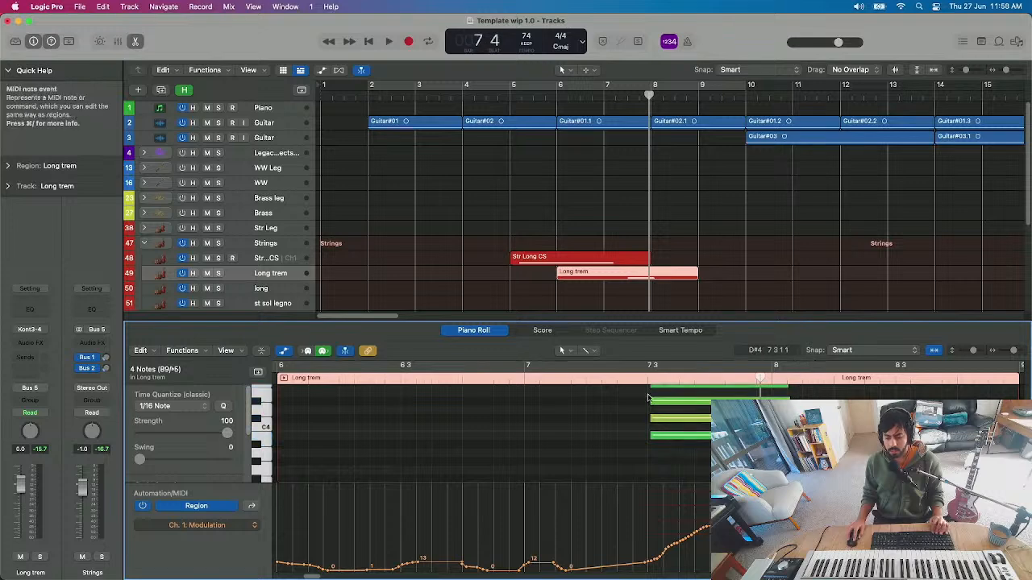
- Play back the passage around bar 7 repeatedly to check the edited tremolo chord, and close the editor
{"action": "left_click", "coordinate": [495, 379]}
{"action": "key", "text": "space"}
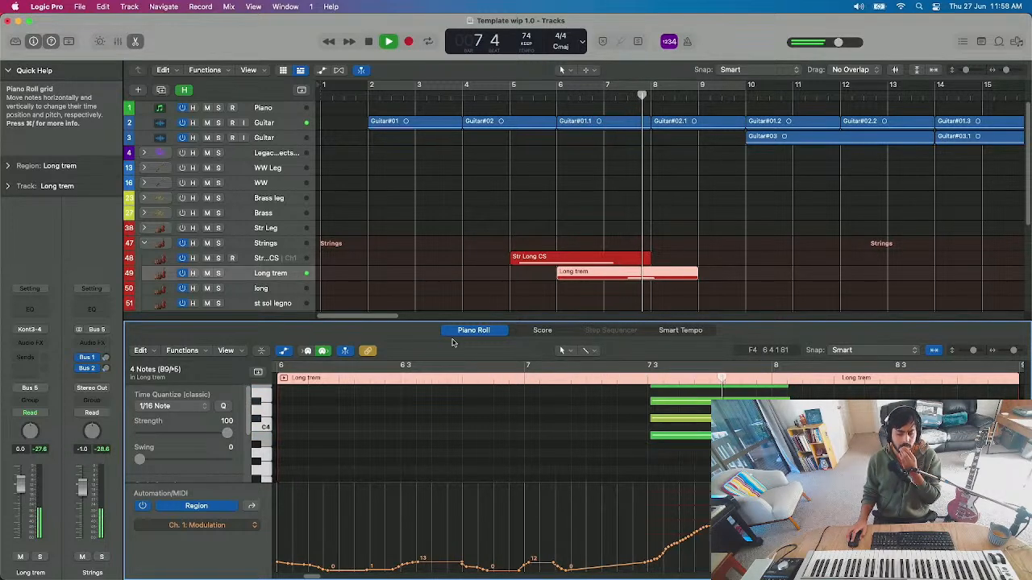
{"action": "key", "text": "space"}
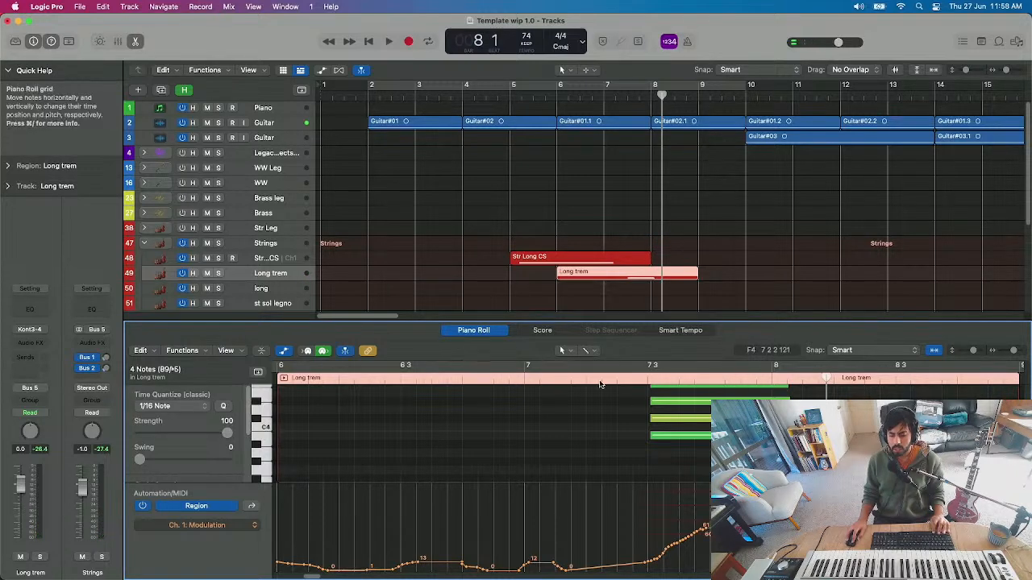
{"action": "key", "text": "space"}
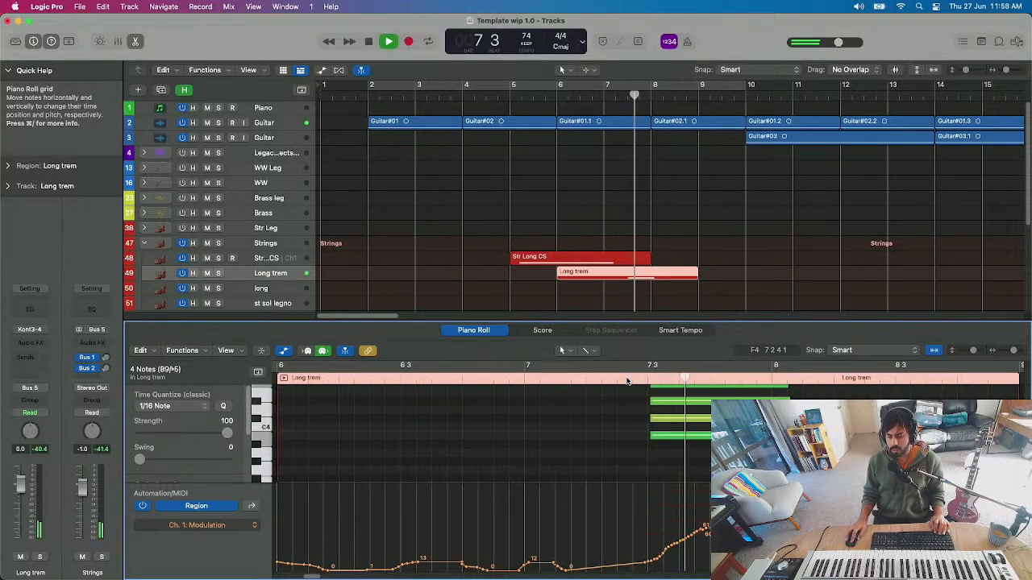
{"action": "key", "text": "space"}
{"action": "left_click", "coordinate": [134, 41]}
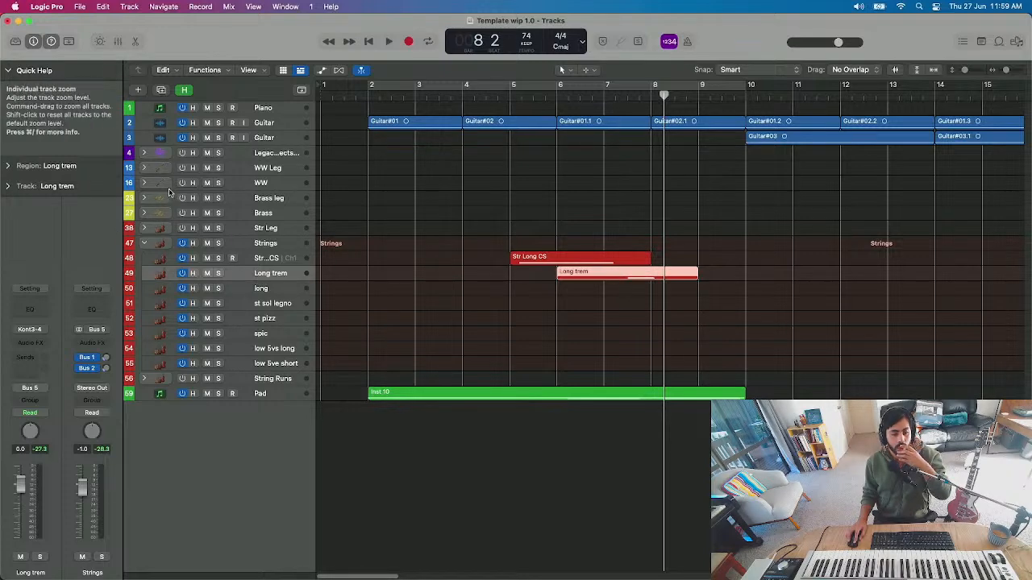
{"action": "left_click", "coordinate": [145, 183]}
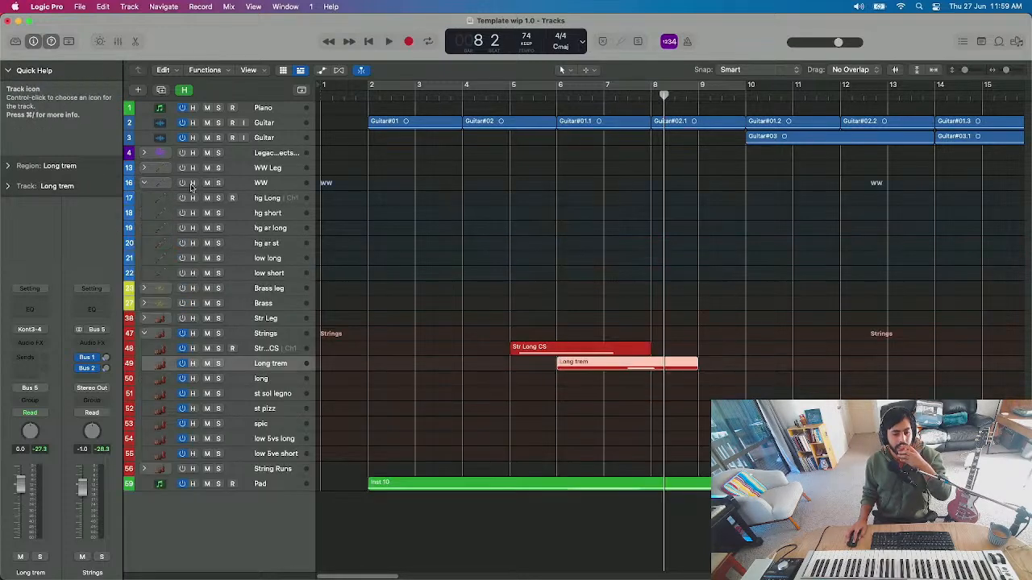
{"action": "left_click", "coordinate": [144, 183]}
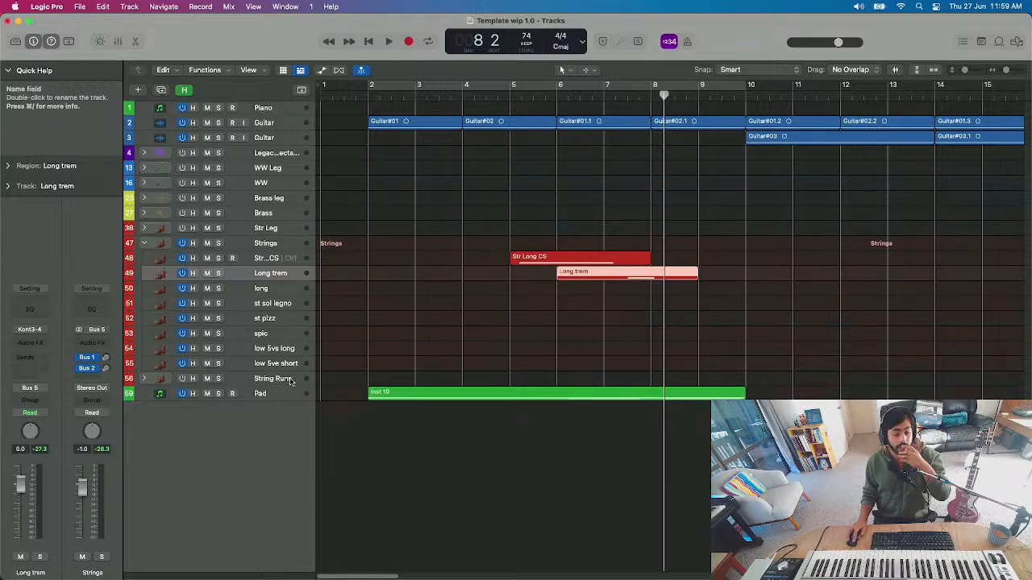
- Create a new software instrument track below Pad and replace its E-Piano with Kontakt 5
{"action": "left_click", "coordinate": [270, 394]}
{"action": "double_click", "coordinate": [266, 420]}
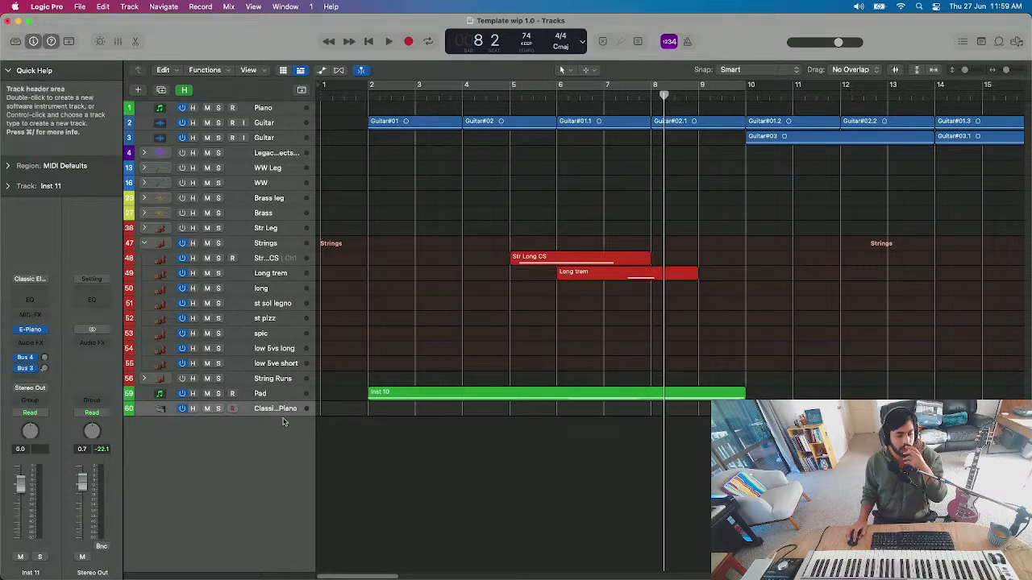
{"action": "left_click", "coordinate": [42, 329]}
{"action": "mouse_move", "coordinate": [97, 219]}
{"action": "left_click", "coordinate": [193, 229]}
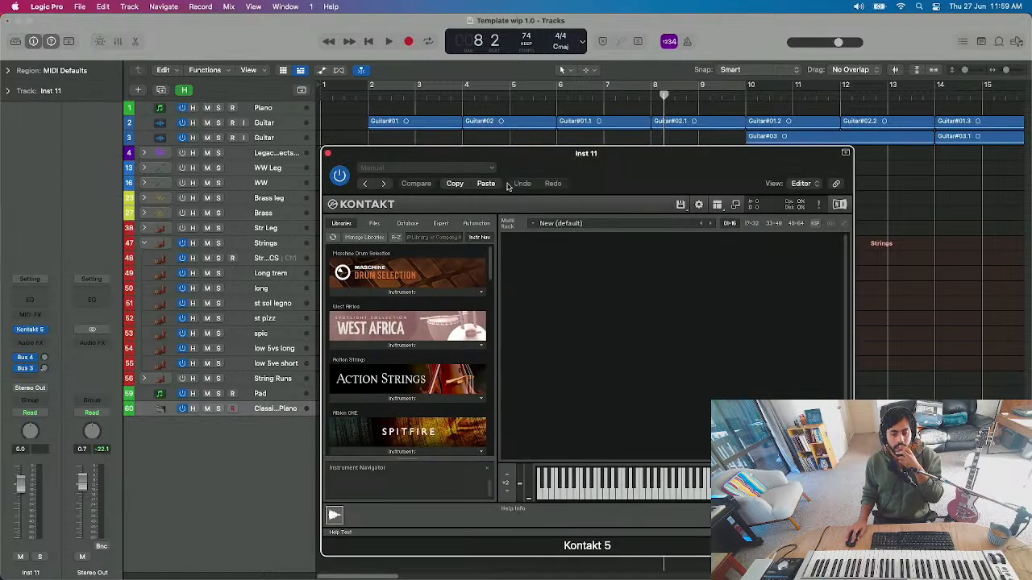
- Load Filtered Wind Waves MW - Simple Gate from Albion ONE's Stephenson's Steam Band Hybrid Orchestra folder, audition it and close the plug-in window
{"action": "scroll", "coordinate": [415, 405], "scroll_direction": "down", "scroll_amount": 2}
{"action": "left_click", "coordinate": [400, 422]}
{"action": "left_click", "coordinate": [382, 306]}
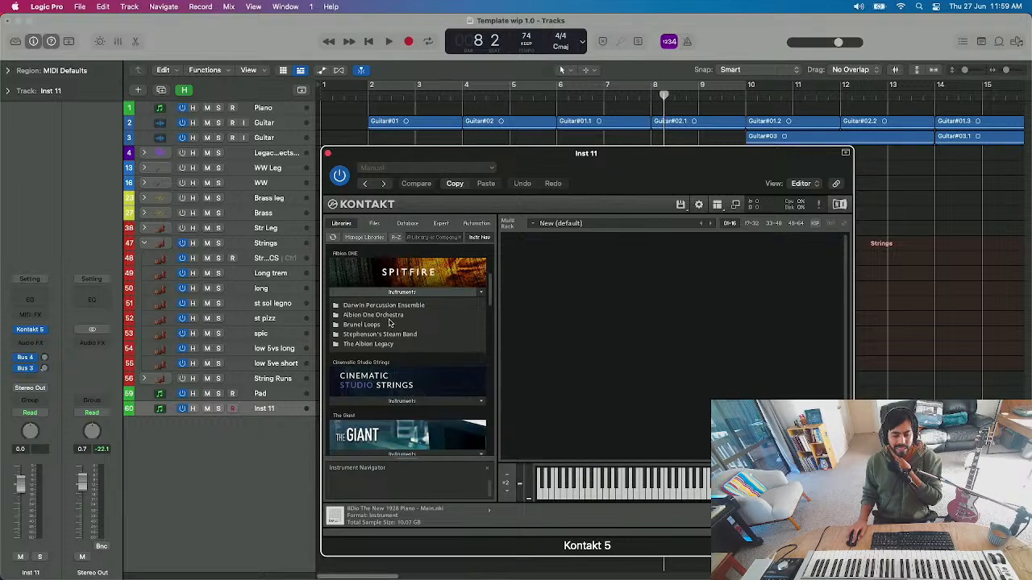
{"action": "left_click", "coordinate": [395, 335]}
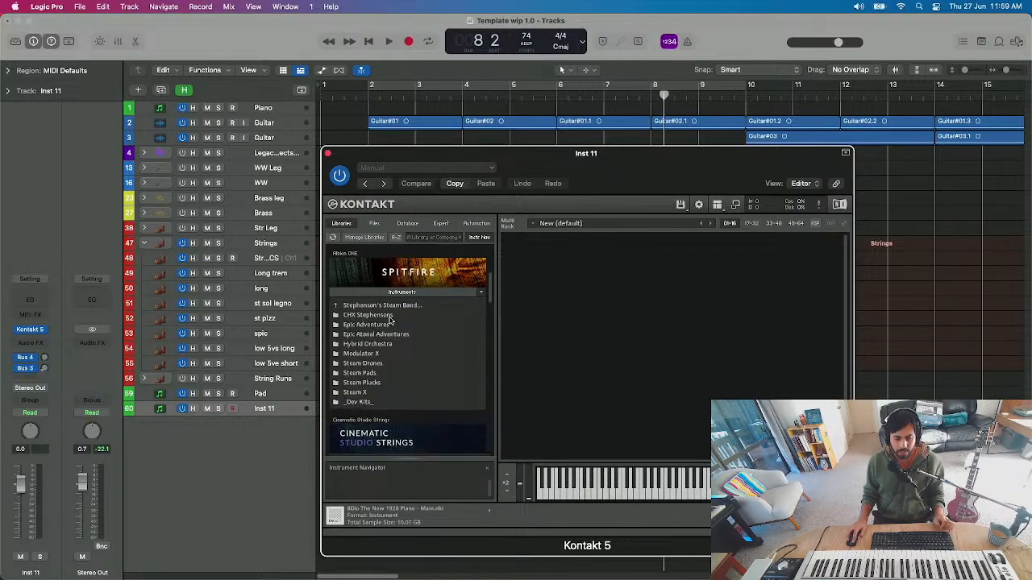
{"action": "left_click", "coordinate": [383, 347]}
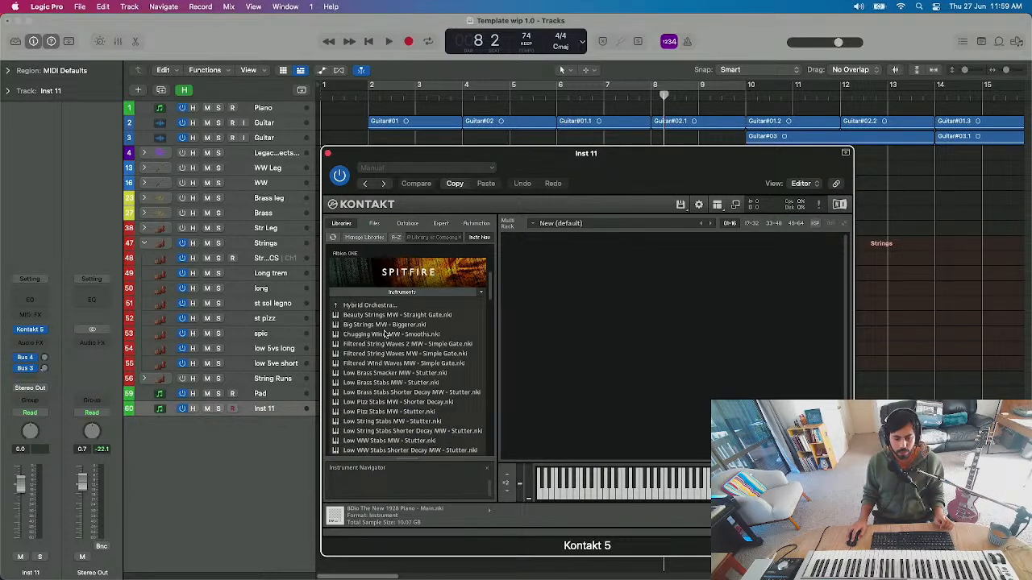
{"action": "scroll", "coordinate": [400, 439], "scroll_direction": "down", "scroll_amount": 1}
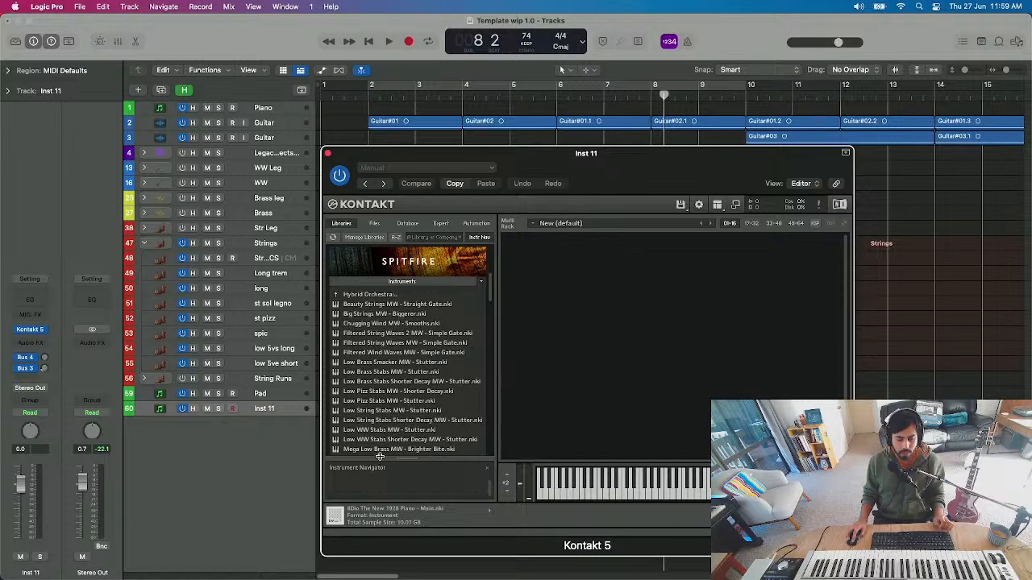
{"action": "scroll", "coordinate": [374, 401], "scroll_direction": "down", "scroll_amount": 1}
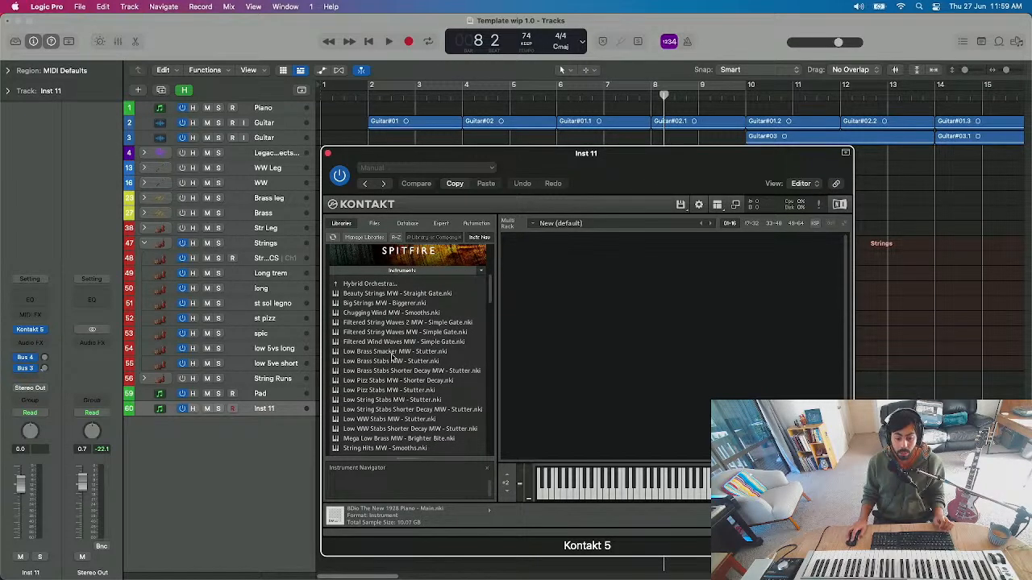
{"action": "double_click", "coordinate": [397, 343]}
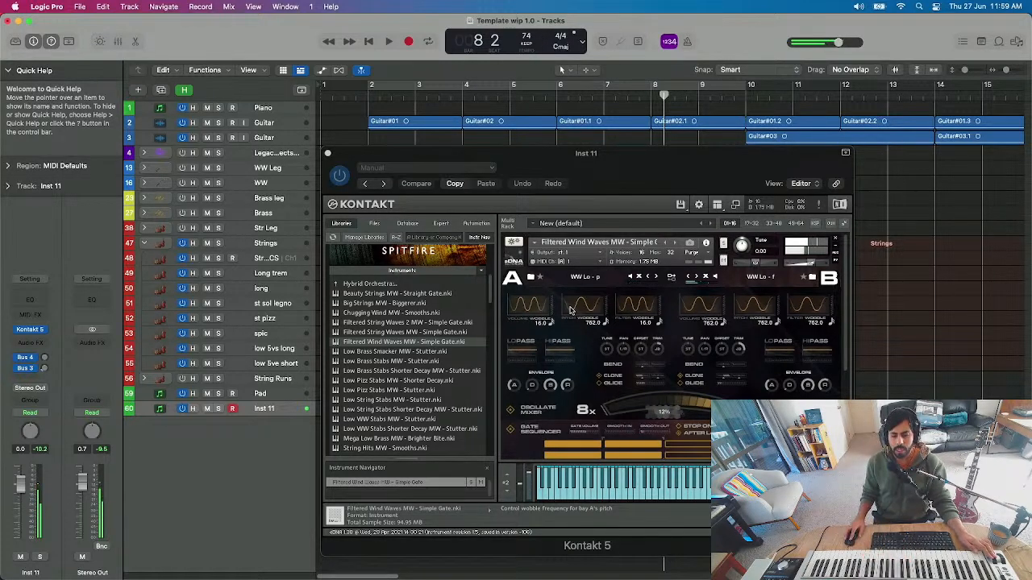
{"action": "left_click", "coordinate": [665, 398]}
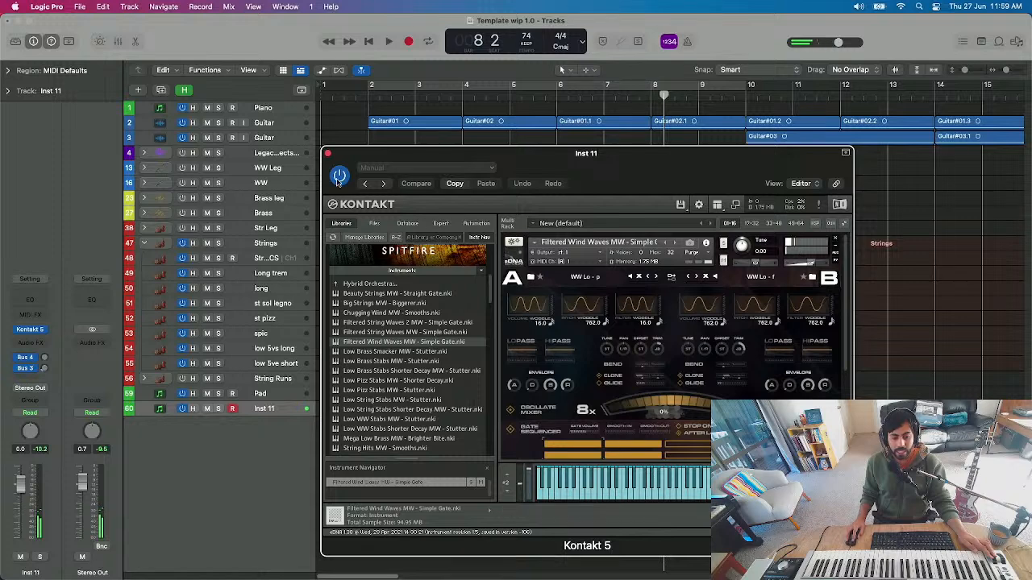
{"action": "left_click", "coordinate": [328, 153]}
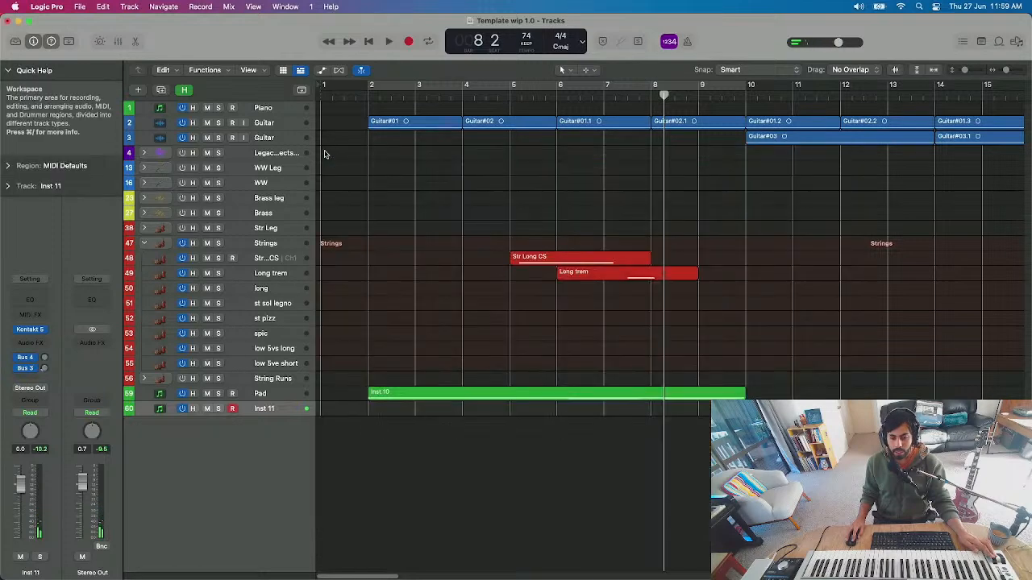
- Mute the Long trem region and try a wind texture take on Inst 11 starting at bar 7
{"action": "left_click", "coordinate": [636, 275]}
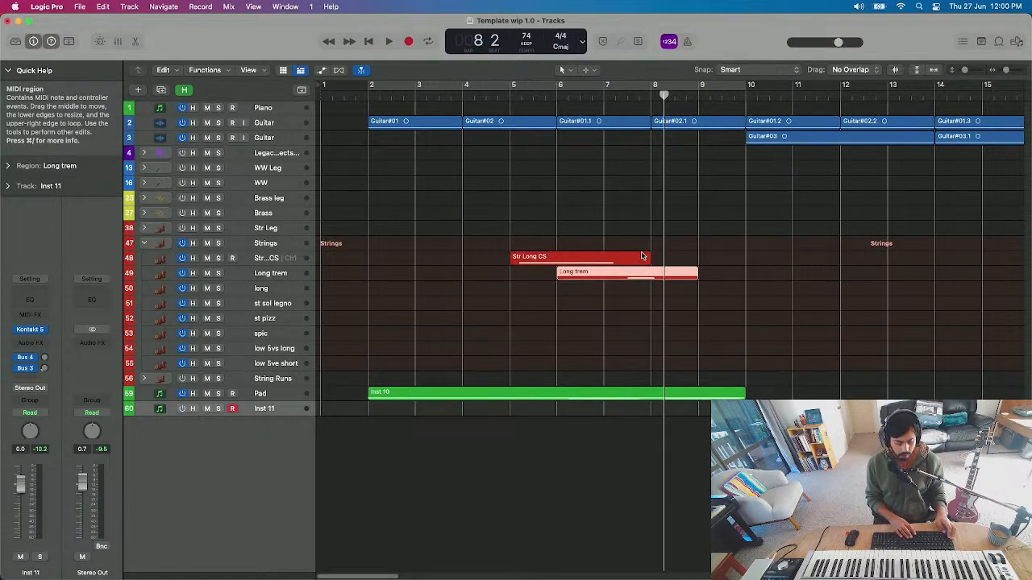
{"action": "key", "text": "ctrl+m"}
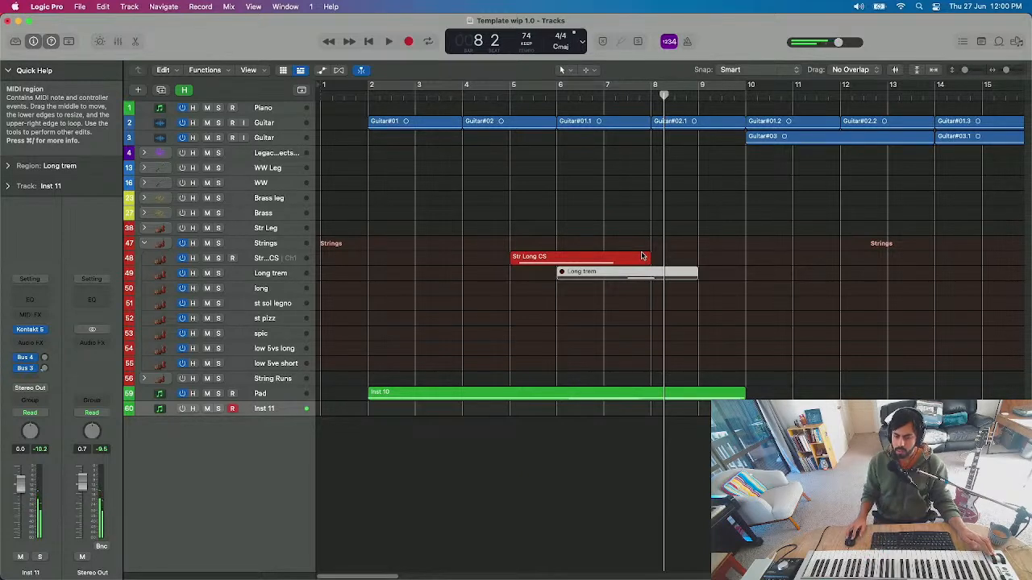
{"action": "left_click", "coordinate": [606, 95]}
{"action": "key", "text": "period"}
{"action": "key", "text": "r"}
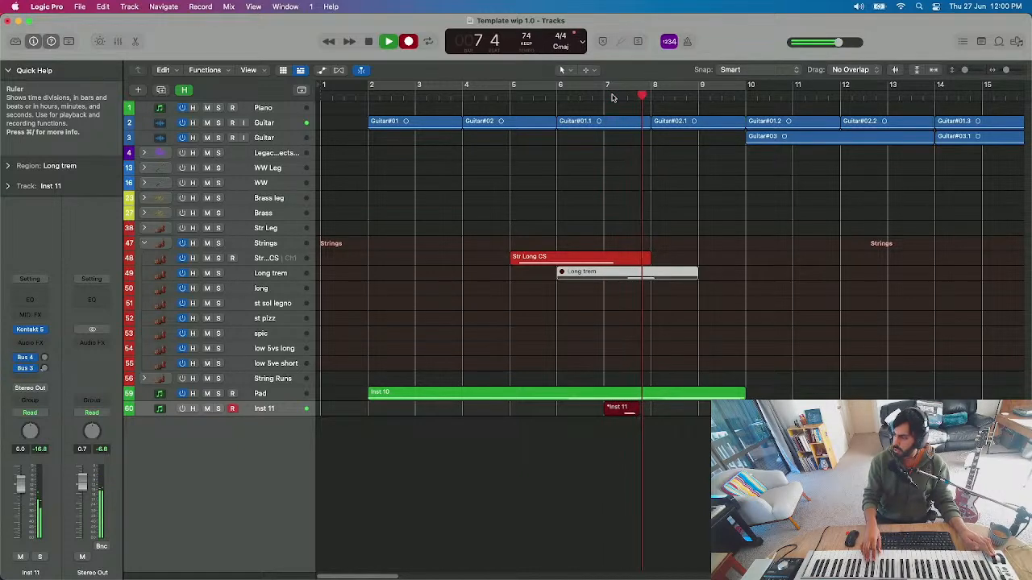
{"action": "key", "text": "space"}
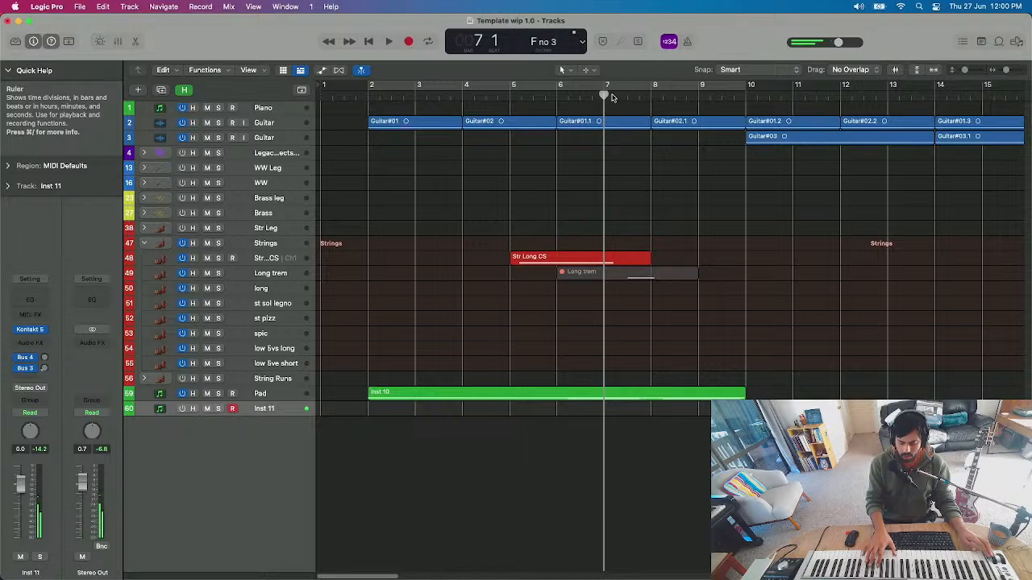
- Record the wind texture on Inst 11 across bars 6 to 8 and switch the track on
{"action": "key", "text": "r"}
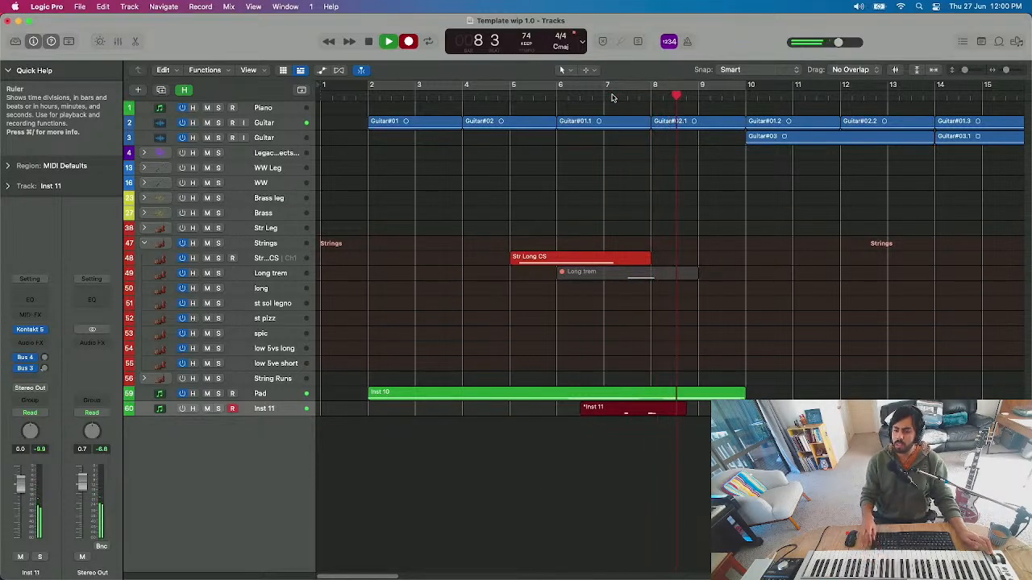
{"action": "key", "text": "space"}
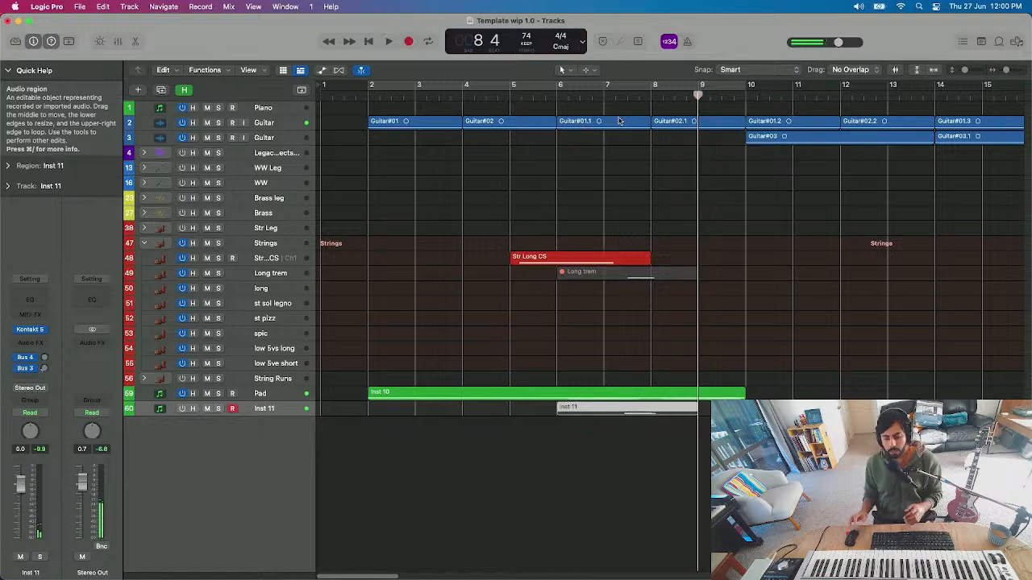
{"action": "left_click", "coordinate": [183, 411]}
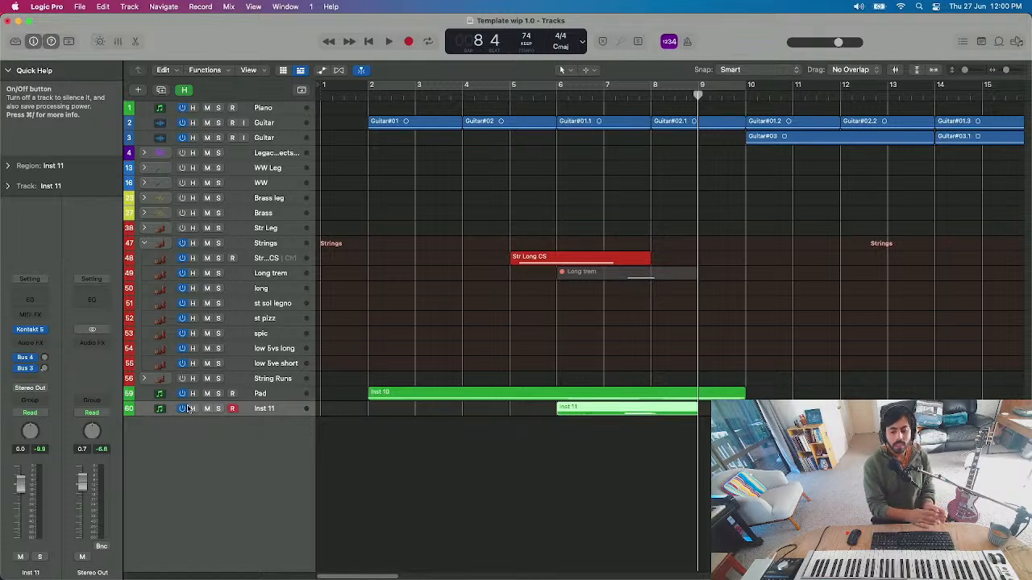
- Record a part on the Piano track from bar 2 through bar 9, deleting the first take and starting again
{"action": "left_click", "coordinate": [370, 98]}
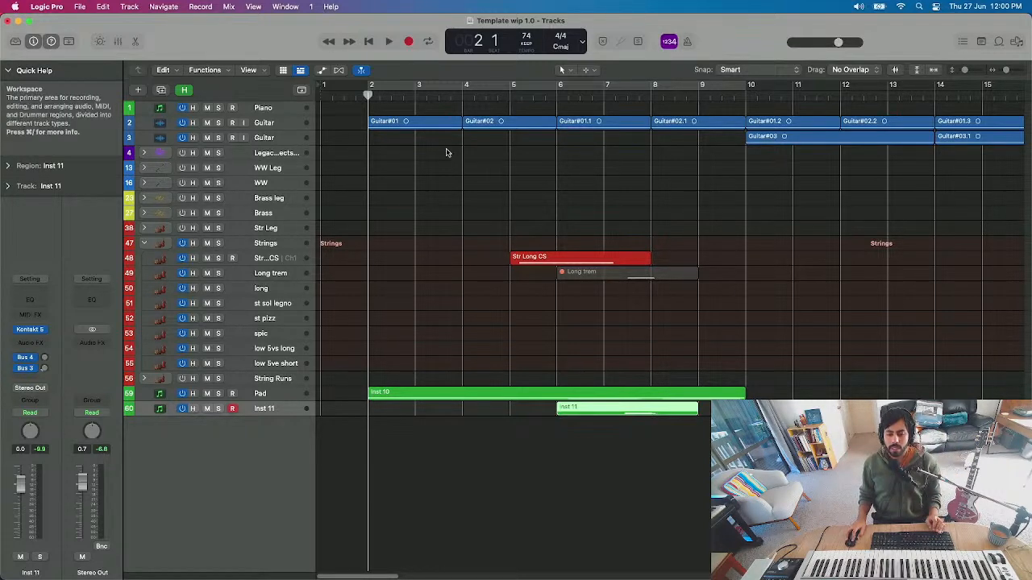
{"action": "left_click", "coordinate": [283, 137]}
{"action": "left_click", "coordinate": [295, 109]}
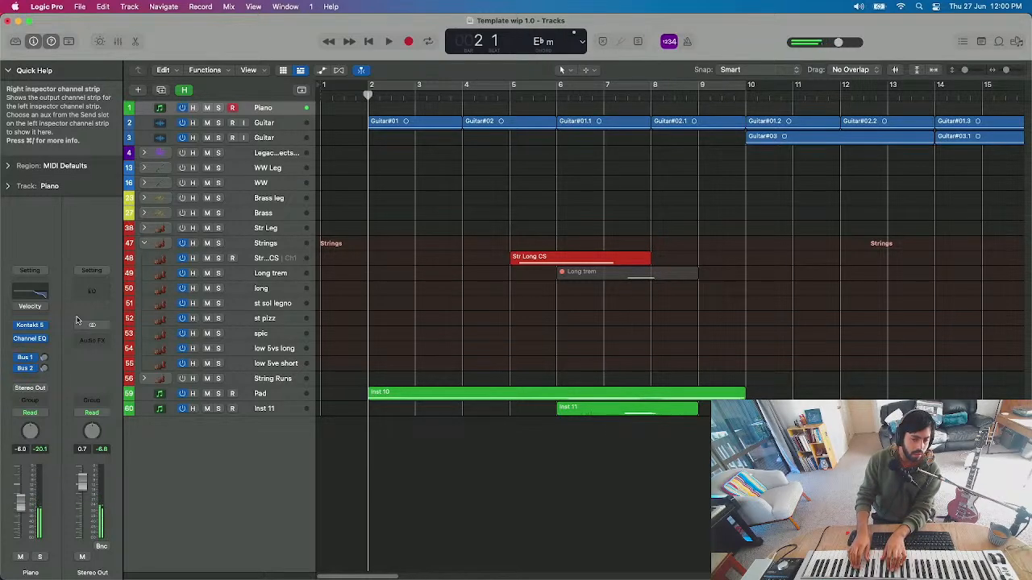
{"action": "key", "text": "r"}
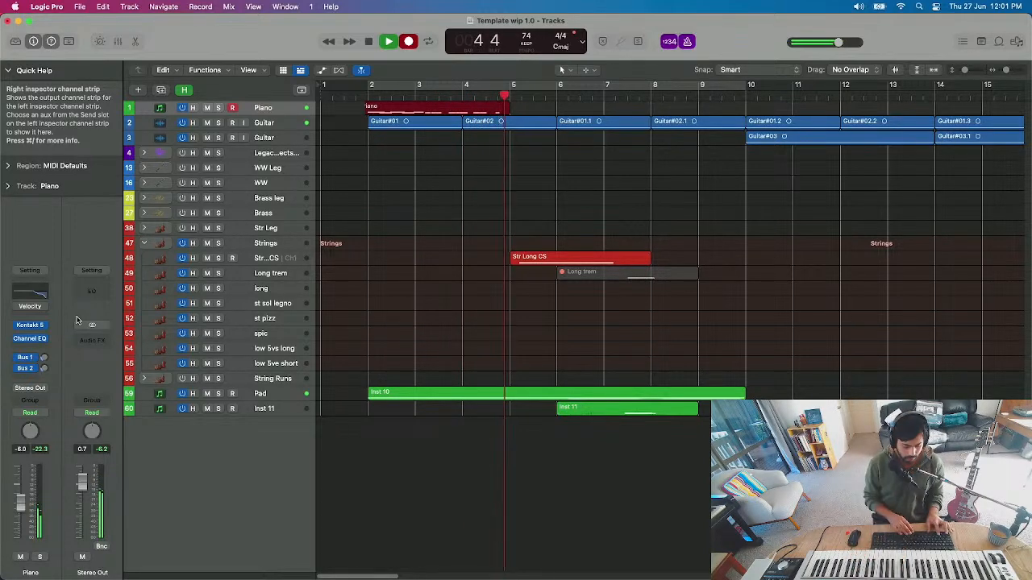
{"action": "key", "text": "space"}
{"action": "key", "text": "Delete"}
{"action": "key", "text": "Return"}
{"action": "key", "text": "period"}
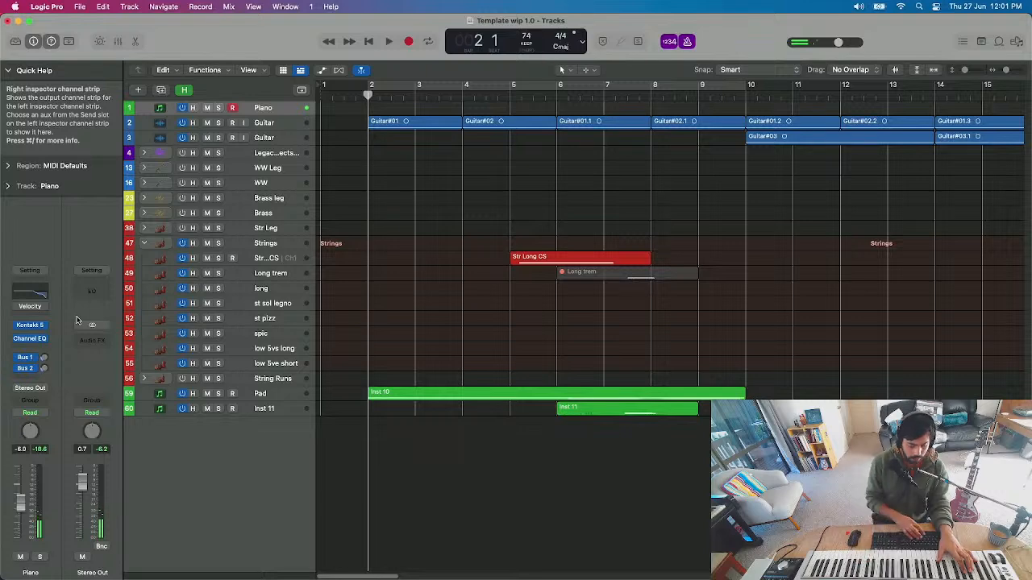
{"action": "key", "text": "r"}
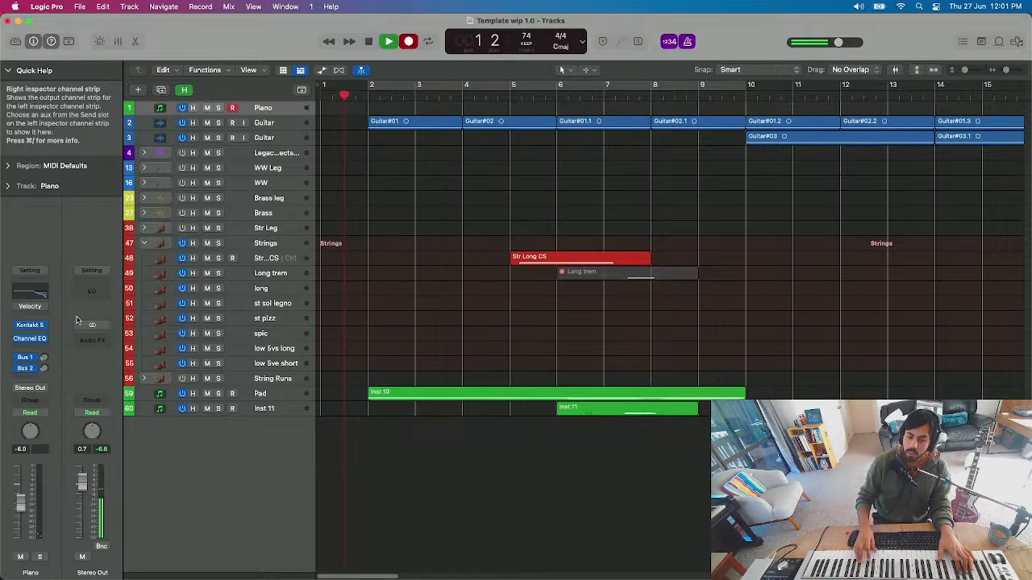
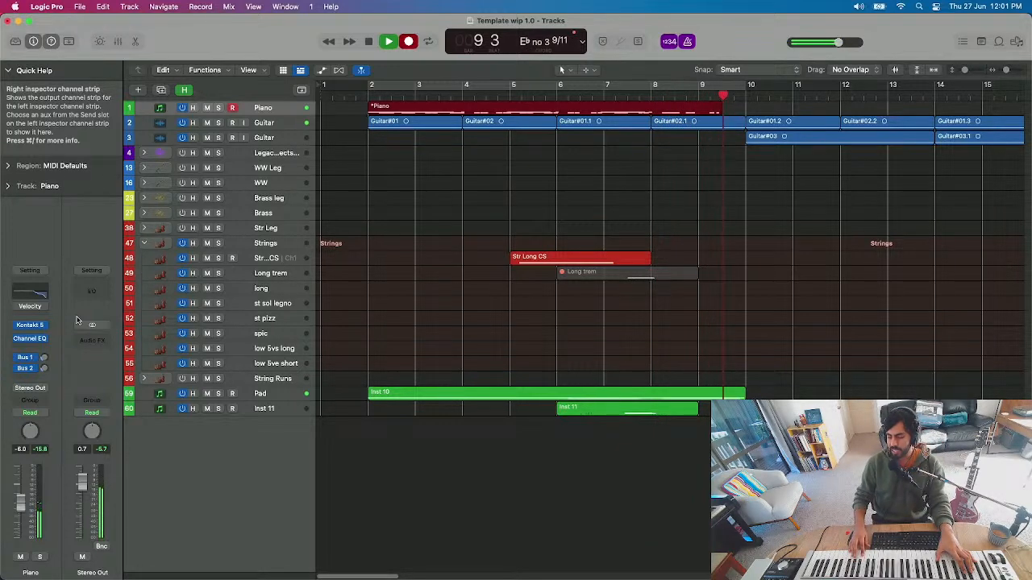
{"action": "key", "text": "space"}
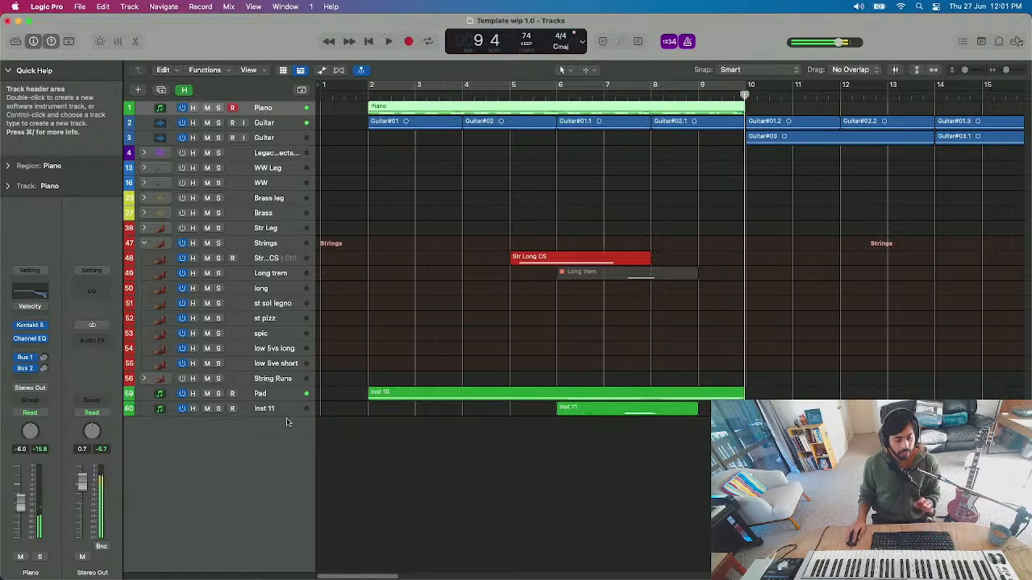
- Lower the Inst 11 track's volume to -14.2 dB and place the playhead just before bar 2
{"action": "left_click", "coordinate": [282, 411]}
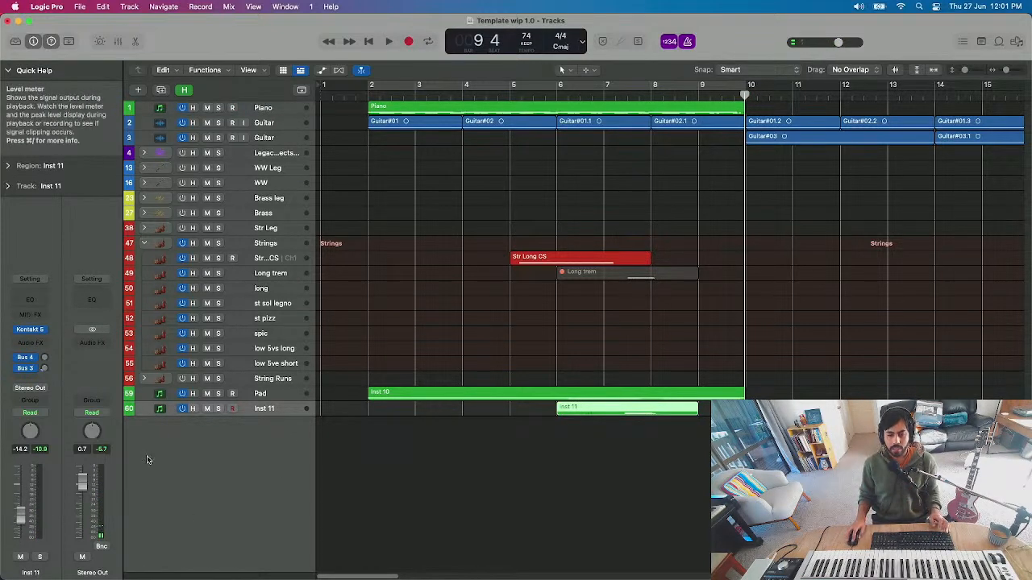
{"action": "left_click", "coordinate": [374, 98]}
{"action": "left_click", "coordinate": [355, 98]}
- Solo the upper Guitar track and set a cycle range from bar 2 to bar 4
{"action": "left_click", "coordinate": [278, 123]}
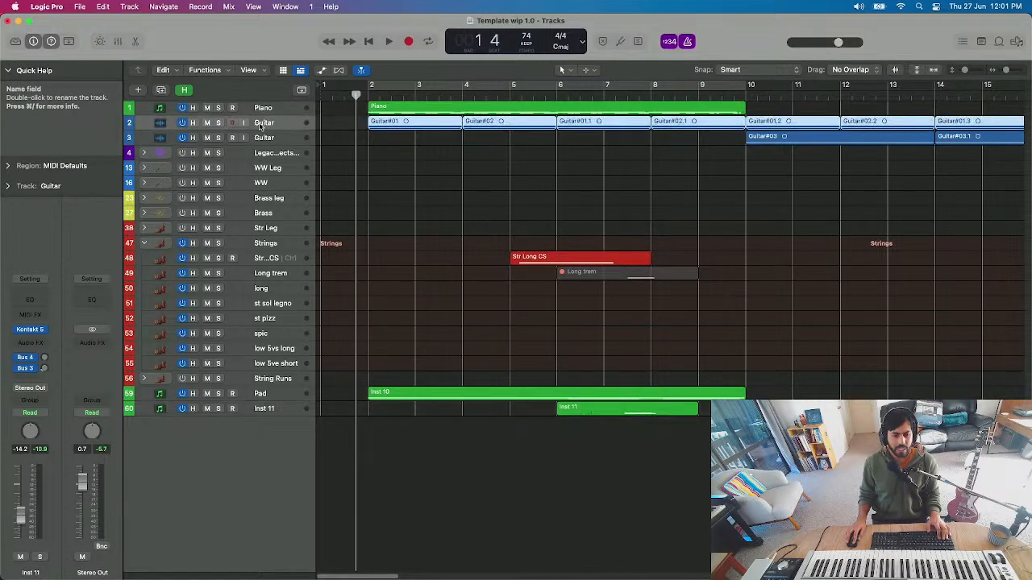
{"action": "left_click", "coordinate": [217, 123]}
{"action": "left_click_drag", "start_coordinate": [368, 85], "coordinate": [463, 85]}
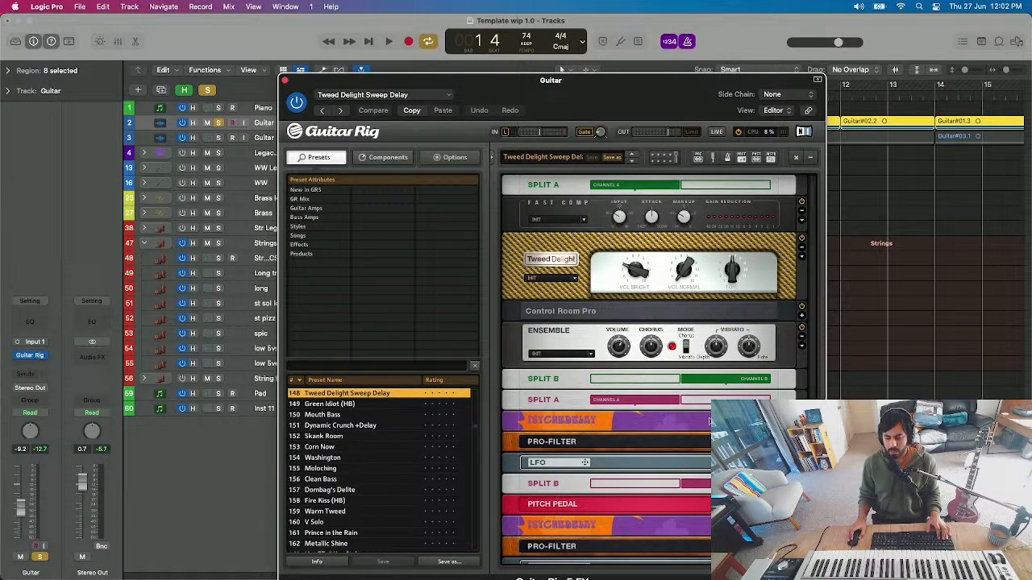
- Expand both Psychedelay modules in the Guitar track's Guitar Rig rack to show their controls
{"action": "scroll", "coordinate": [698, 420], "scroll_direction": "down", "scroll_amount": 5}
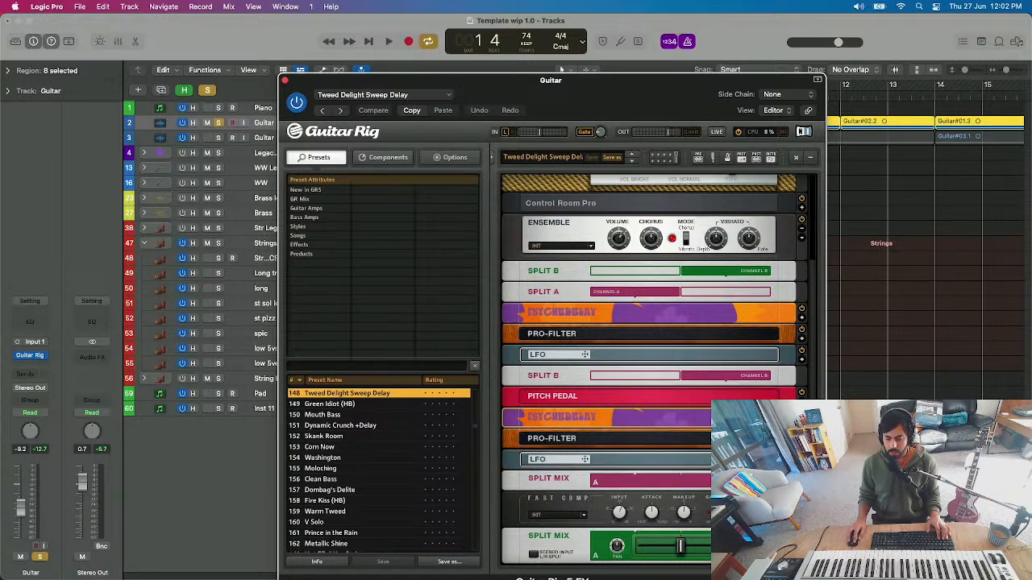
{"action": "left_click", "coordinate": [801, 423]}
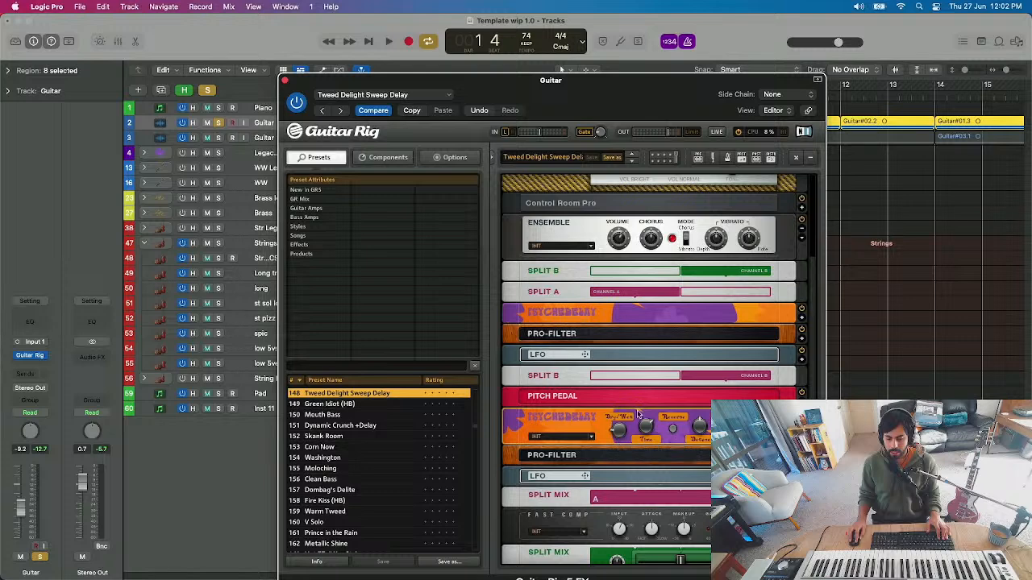
{"action": "left_click", "coordinate": [597, 317]}
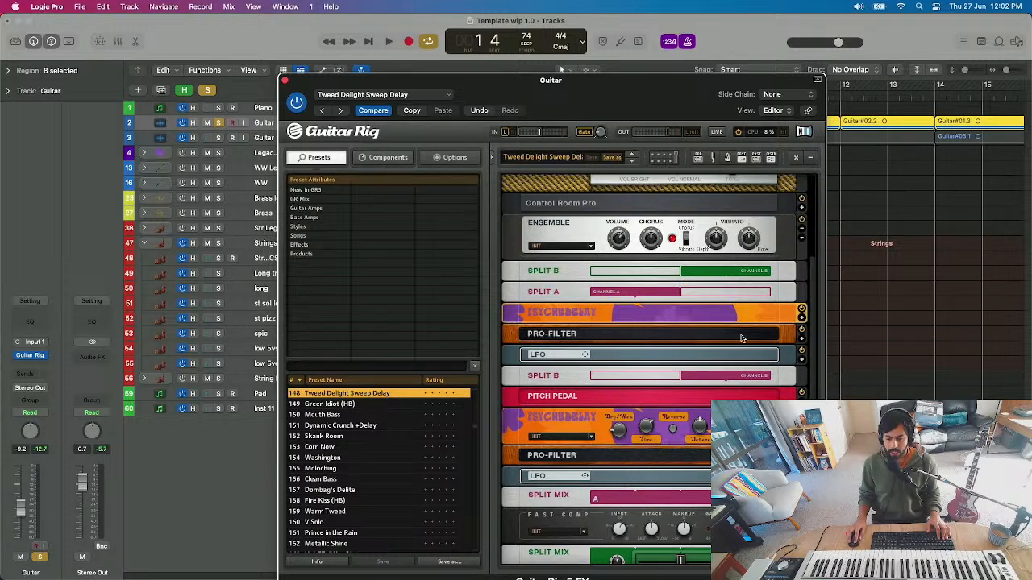
{"action": "left_click", "coordinate": [801, 317]}
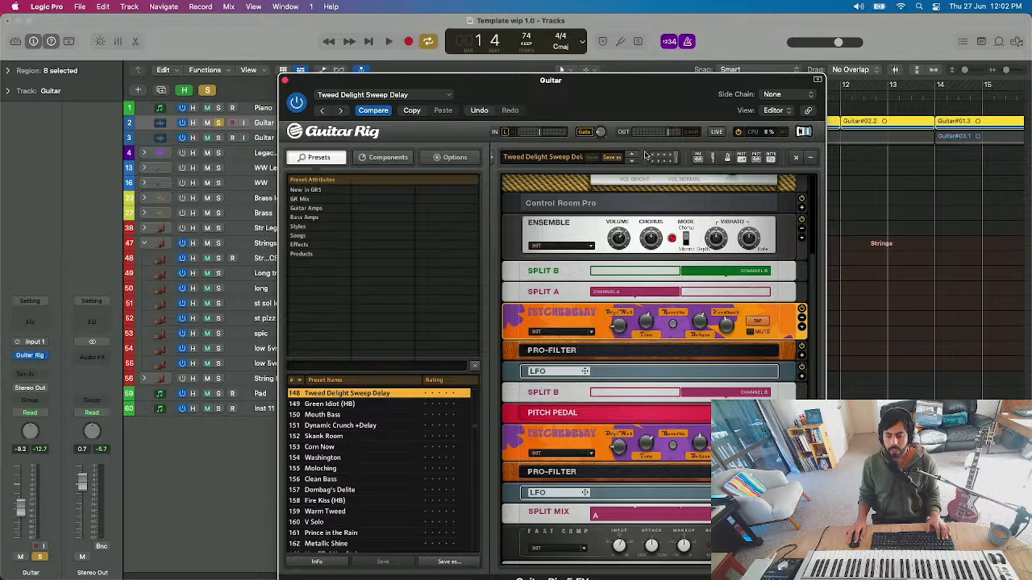
- Play the soloed guitar loop, adjust the Tweed Delight amp's Tone and close the Guitar Rig window
{"action": "left_click_drag", "start_coordinate": [691, 82], "coordinate": [615, 127]}
{"action": "key", "text": "space"}
{"action": "left_click_drag", "start_coordinate": [593, 304], "coordinate": [608, 128]}
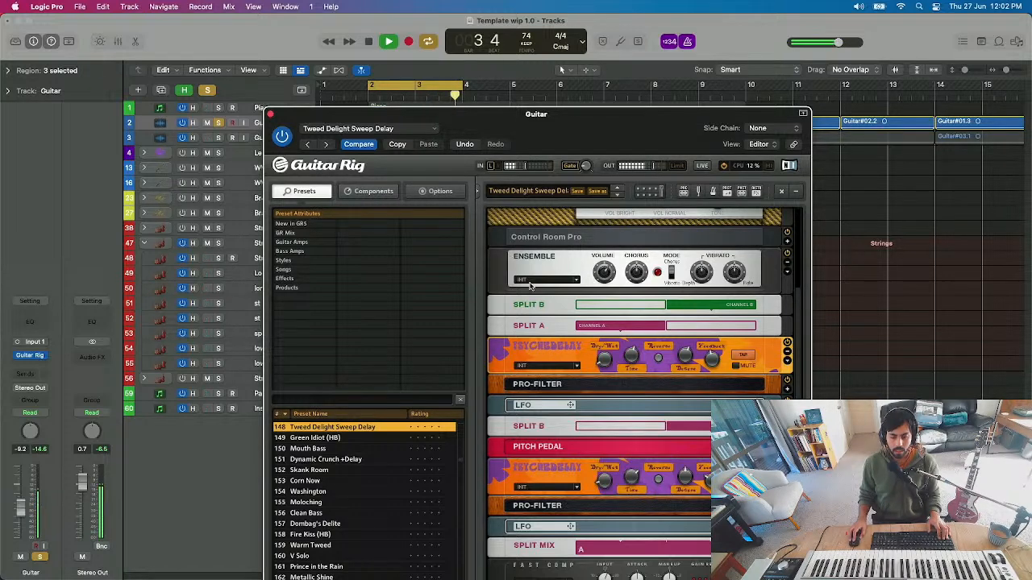
{"action": "scroll", "coordinate": [530, 285], "scroll_direction": "up", "scroll_amount": 3}
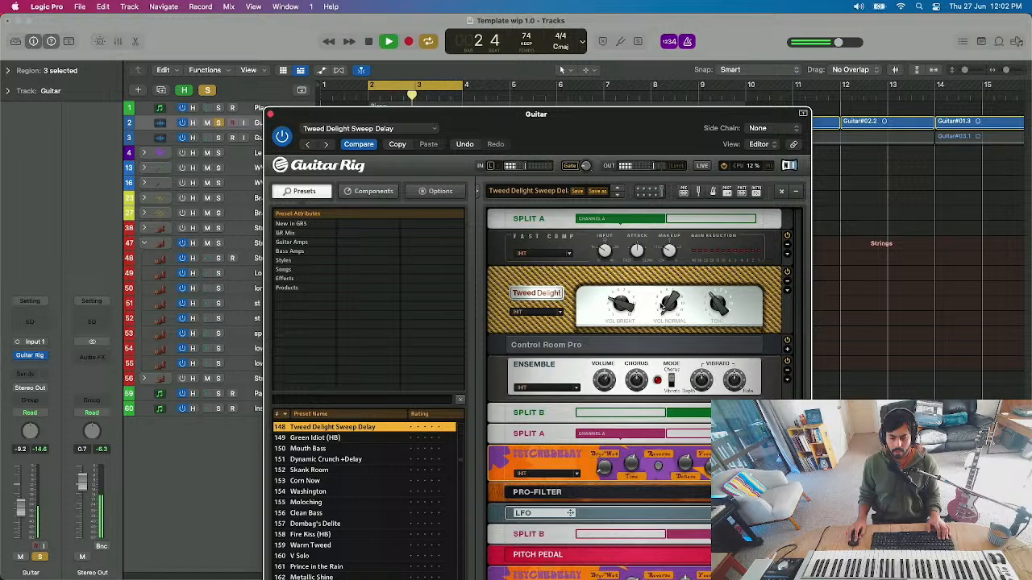
{"action": "left_click", "coordinate": [271, 114]}
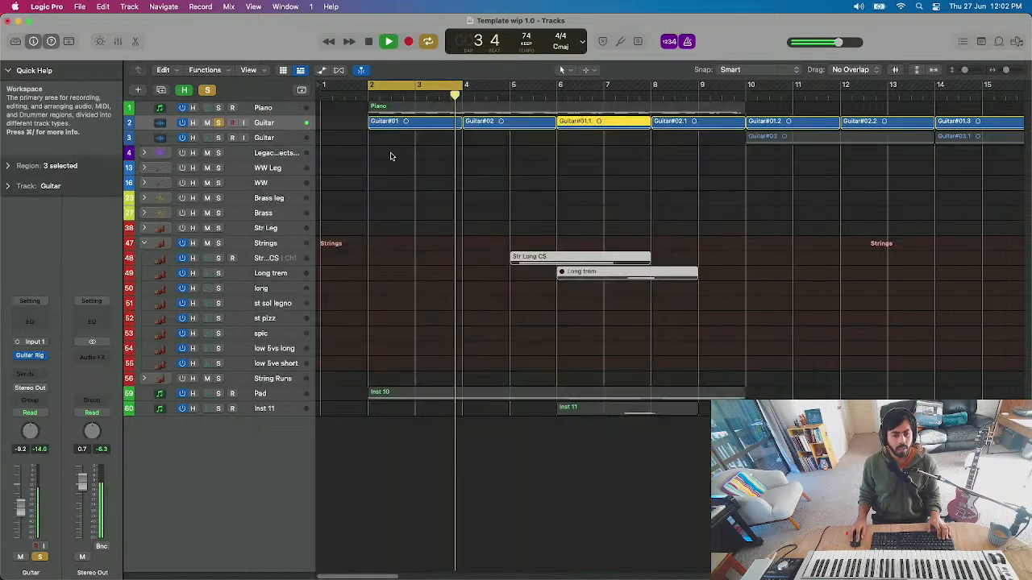
- Insert a Mono->Stereo Chorus effect after Guitar Rig on the Guitar channel strip
{"action": "left_click", "coordinate": [36, 357]}
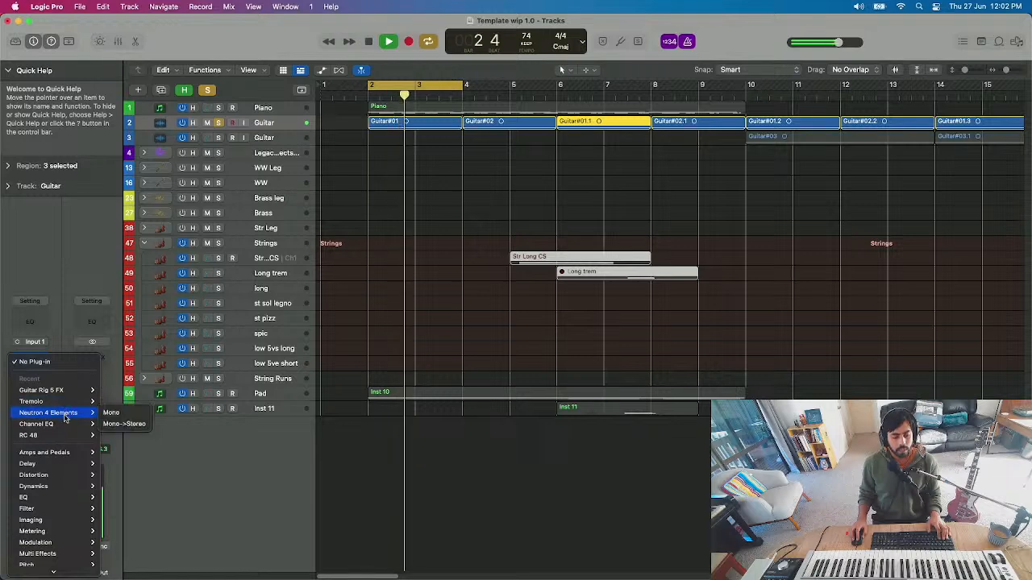
{"action": "mouse_move", "coordinate": [53, 488]}
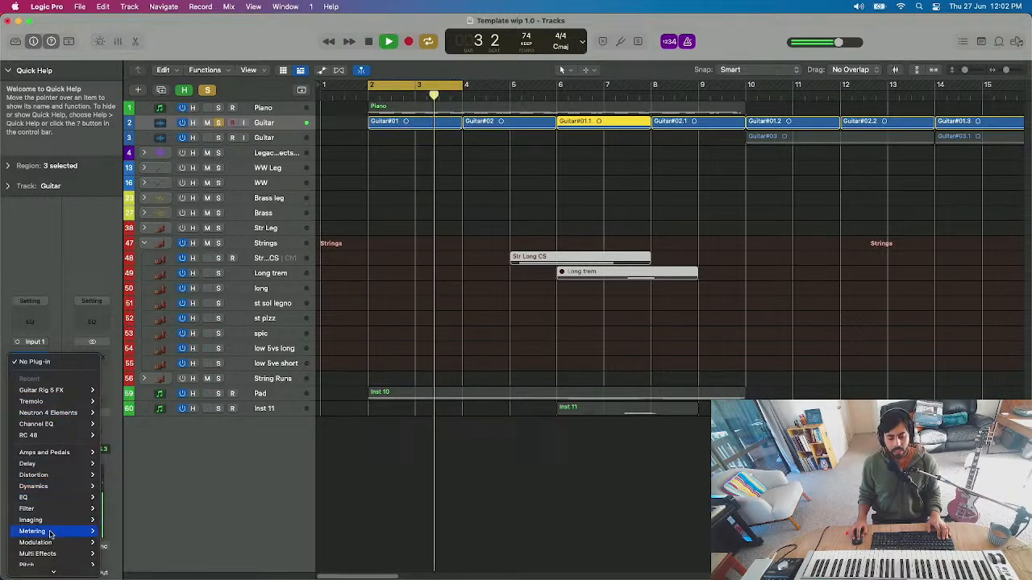
{"action": "mouse_move", "coordinate": [51, 544]}
{"action": "mouse_move", "coordinate": [157, 457]}
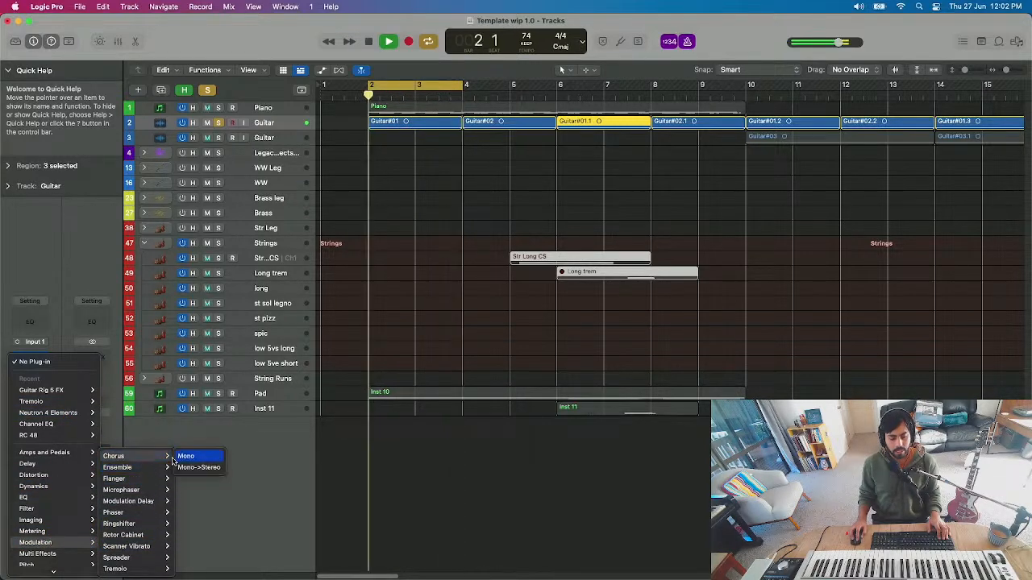
{"action": "left_click", "coordinate": [206, 467]}
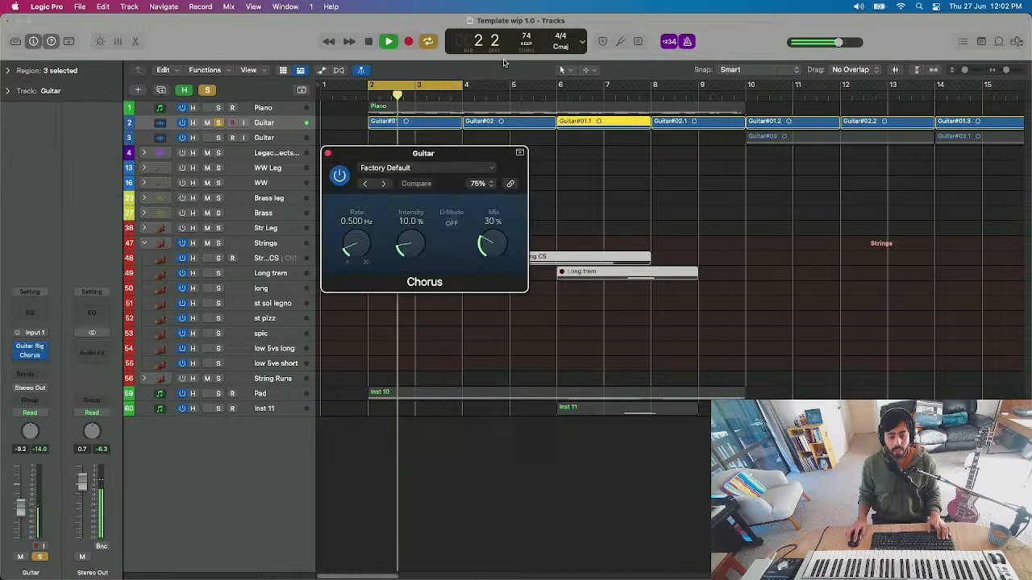
- Try a 47% Mix on the guitar's Chorus, then audition its Guitar Summer preset
{"action": "left_click_drag", "start_coordinate": [490, 238], "coordinate": [488, 219]}
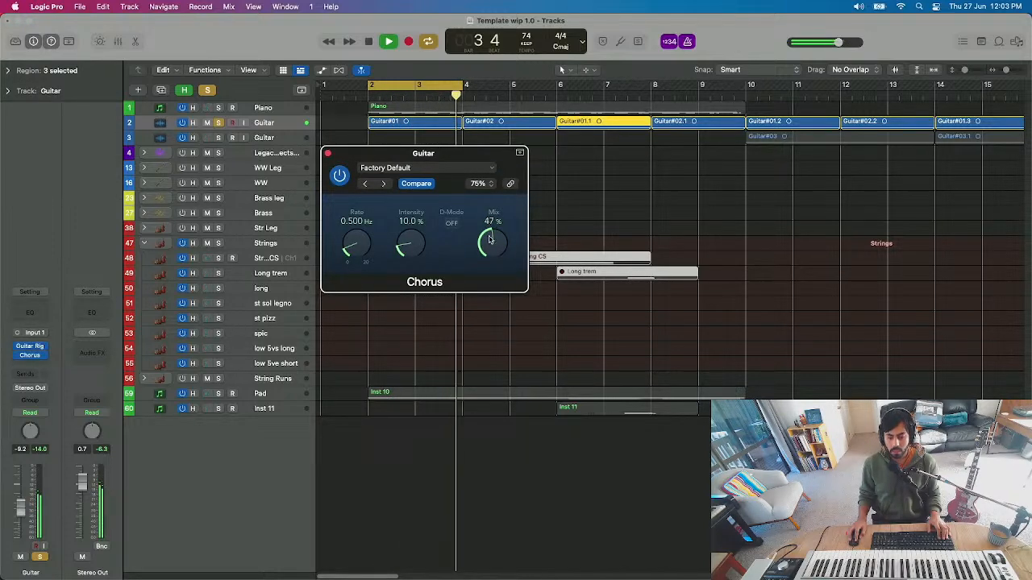
{"action": "left_click", "coordinate": [423, 168]}
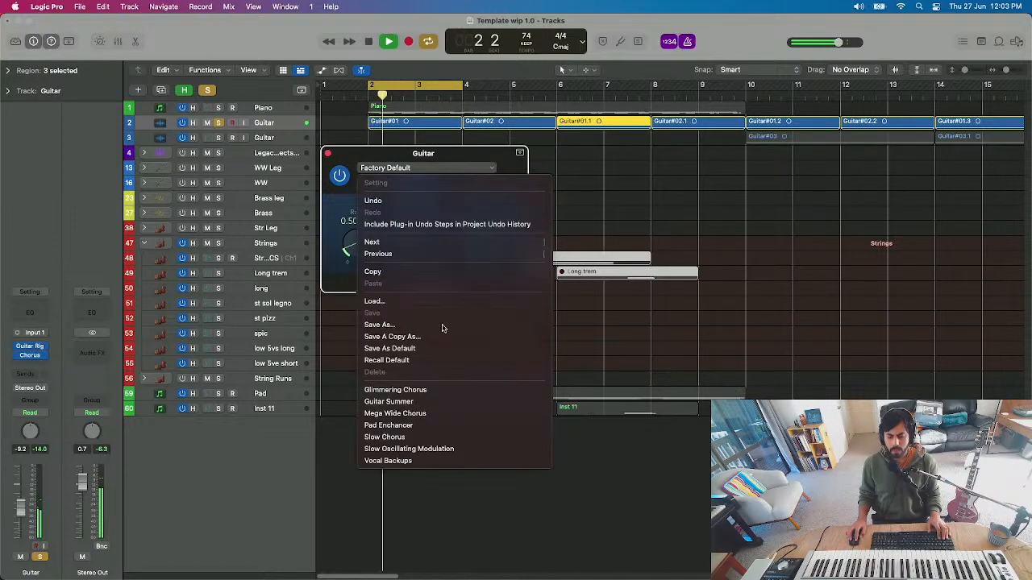
{"action": "left_click", "coordinate": [424, 402]}
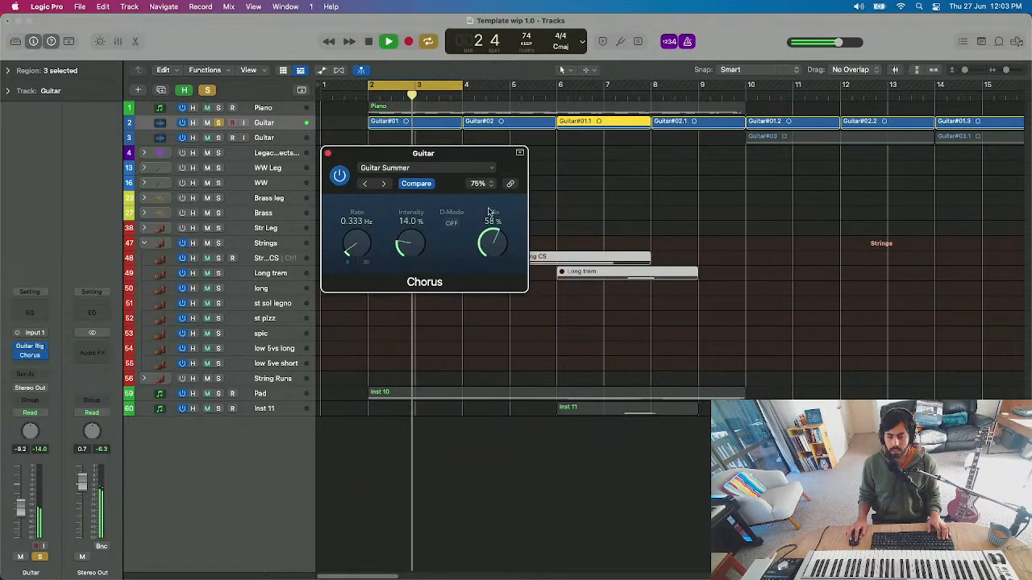
- Load the Mega Wide Chorus preset with the Mix at 74% and close the Chorus window
{"action": "left_click", "coordinate": [434, 169]}
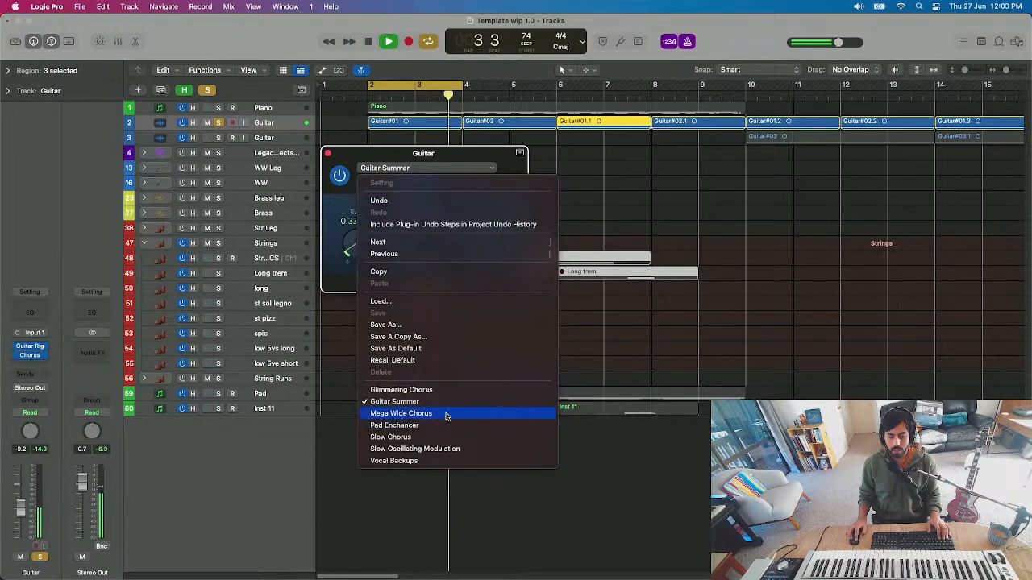
{"action": "left_click", "coordinate": [417, 413]}
{"action": "left_click_drag", "start_coordinate": [487, 237], "coordinate": [486, 254]}
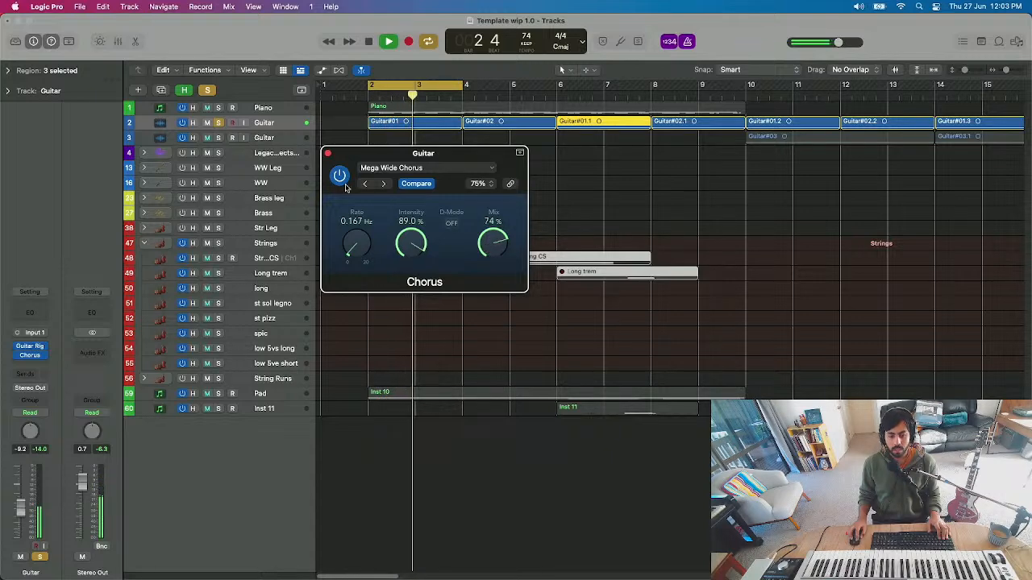
{"action": "left_click", "coordinate": [328, 153]}
- Send the Guitar channel to Bus 1 (Small Hall), raise the send level, and take the track out of solo with playback stopped
{"action": "left_click", "coordinate": [33, 374]}
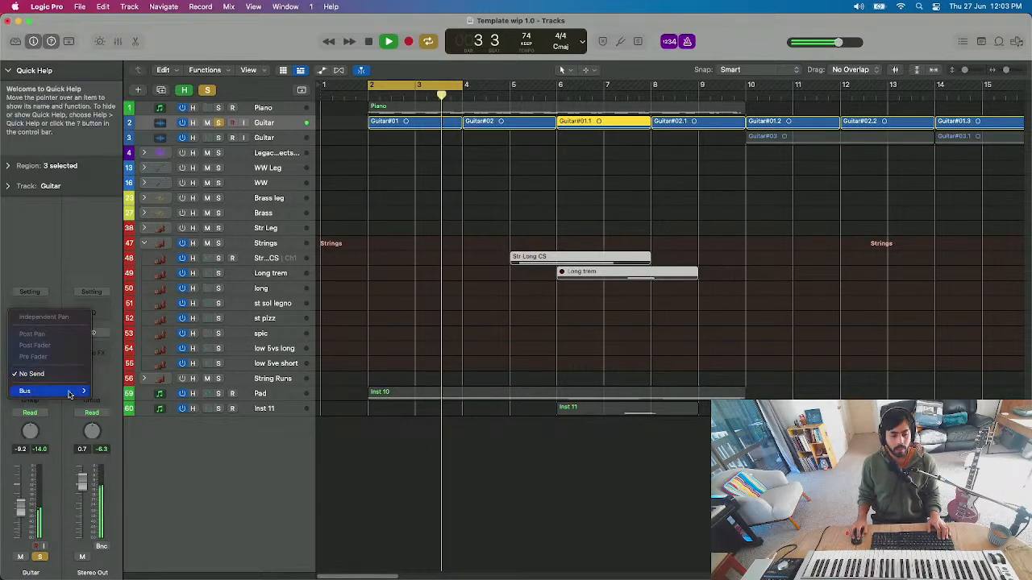
{"action": "mouse_move", "coordinate": [75, 390]}
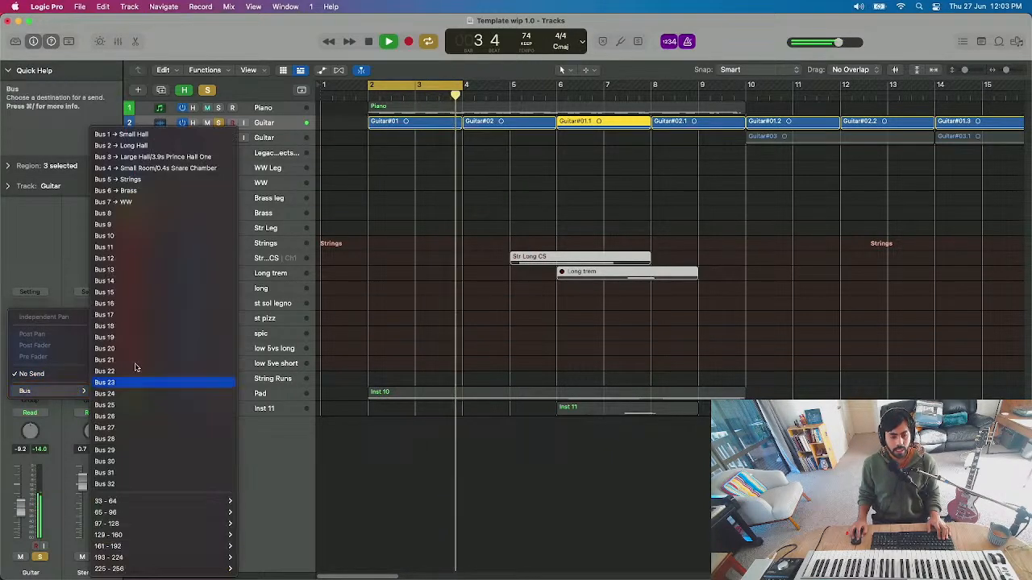
{"action": "left_click", "coordinate": [155, 139]}
{"action": "mouse_move", "coordinate": [52, 334]}
{"action": "left_mouse_down"}
{"action": "mouse_move", "coordinate": [61, 306]}
{"action": "mouse_move", "coordinate": [58, 318]}
{"action": "left_mouse_up"}
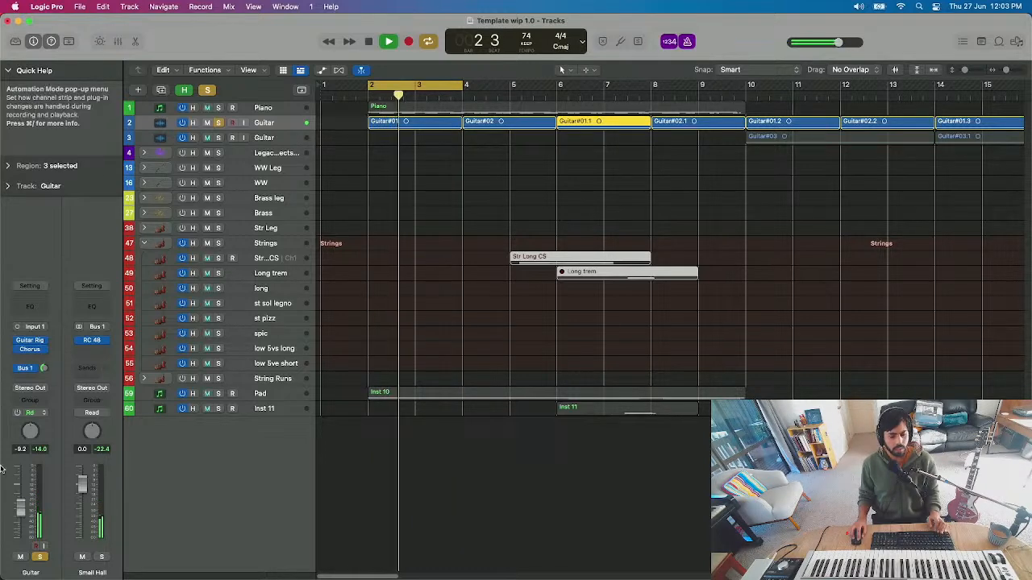
{"action": "left_click", "coordinate": [218, 123]}
{"action": "key", "text": "space"}
- Open the Piano region in the Piano Roll and show its Note Velocity values
{"action": "double_click", "coordinate": [420, 111]}
{"action": "left_click_drag", "start_coordinate": [337, 422], "coordinate": [341, 498]}
{"action": "left_click_drag", "start_coordinate": [336, 459], "coordinate": [612, 375]}
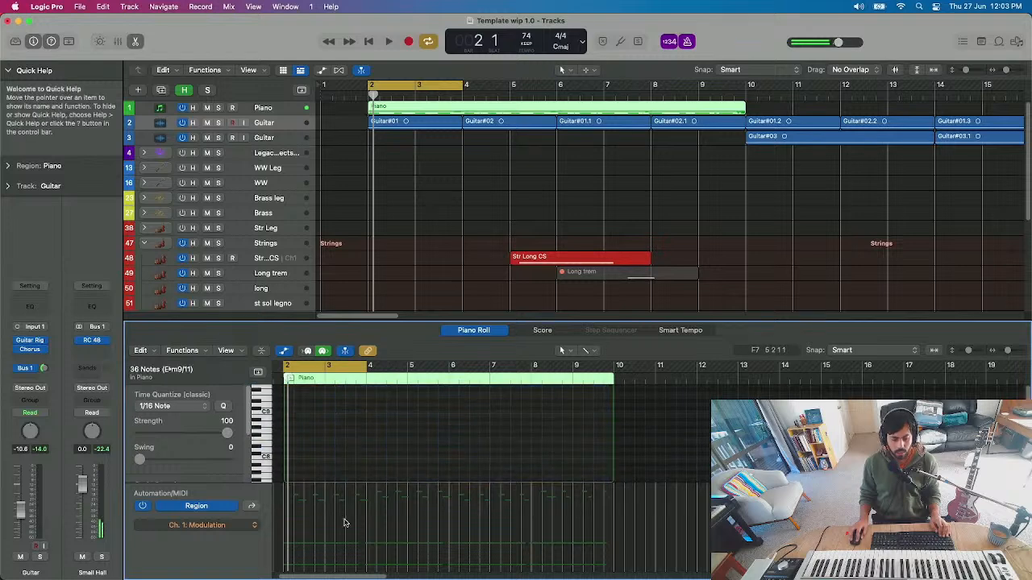
{"action": "left_click", "coordinate": [252, 506]}
{"action": "left_click", "coordinate": [251, 505]}
- Undo the velocity reduction across all piano notes and lower the velocity of only the eight sustained notes
{"action": "left_click_drag", "start_coordinate": [354, 513], "coordinate": [353, 558]}
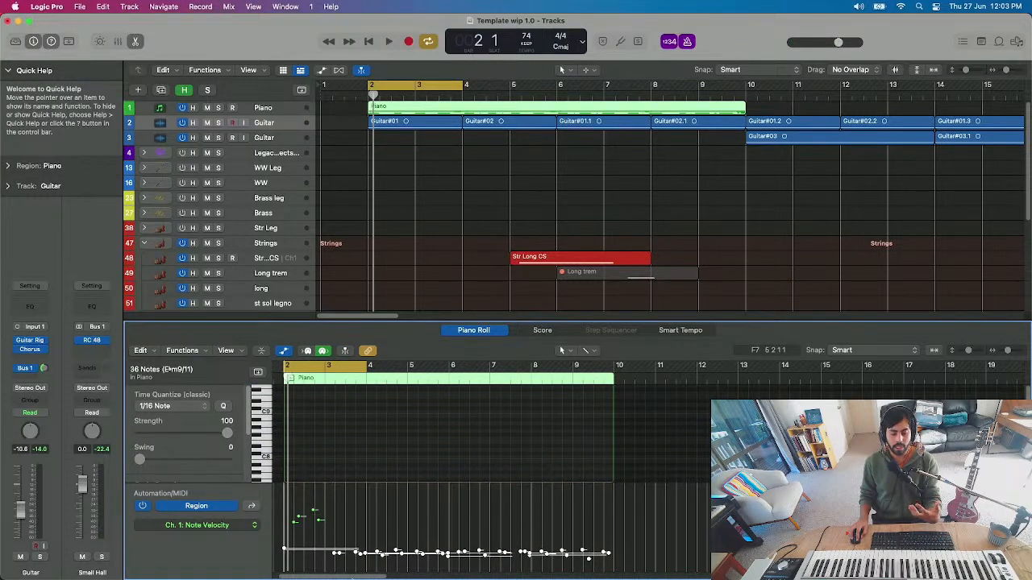
{"action": "key", "text": "super+z"}
{"action": "scroll", "coordinate": [331, 419], "scroll_direction": "down", "scroll_amount": 5}
{"action": "left_click", "coordinate": [349, 412]}
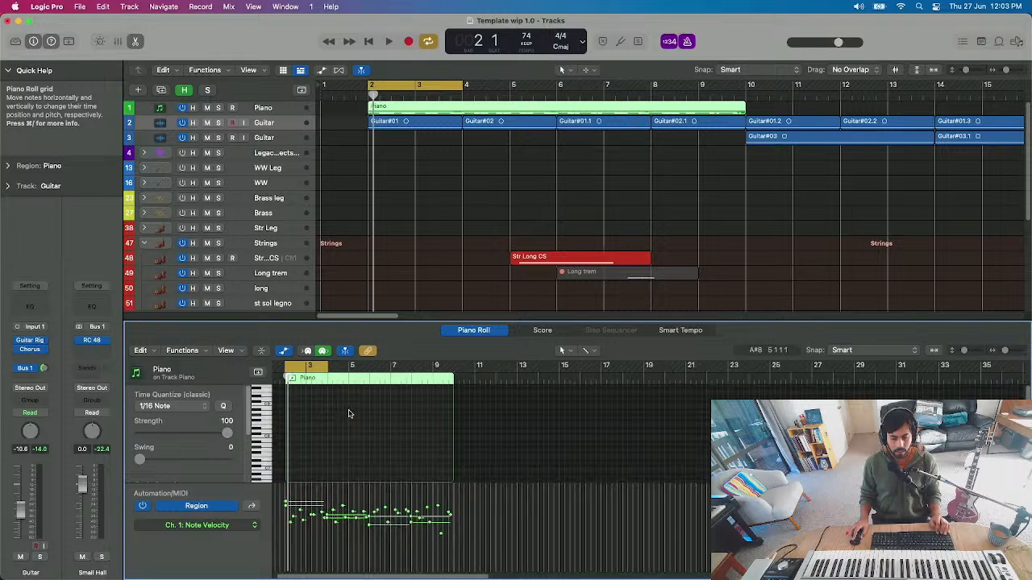
{"action": "scroll", "coordinate": [353, 419], "scroll_direction": "down", "scroll_amount": 3}
{"action": "scroll", "coordinate": [362, 423], "scroll_direction": "down", "scroll_amount": 8}
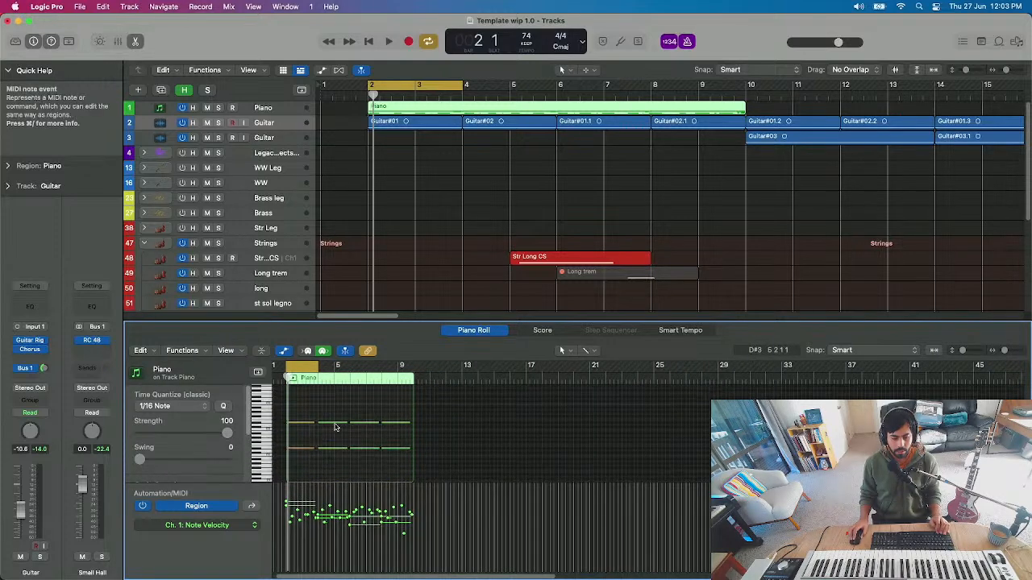
{"action": "key", "text": "super+a"}
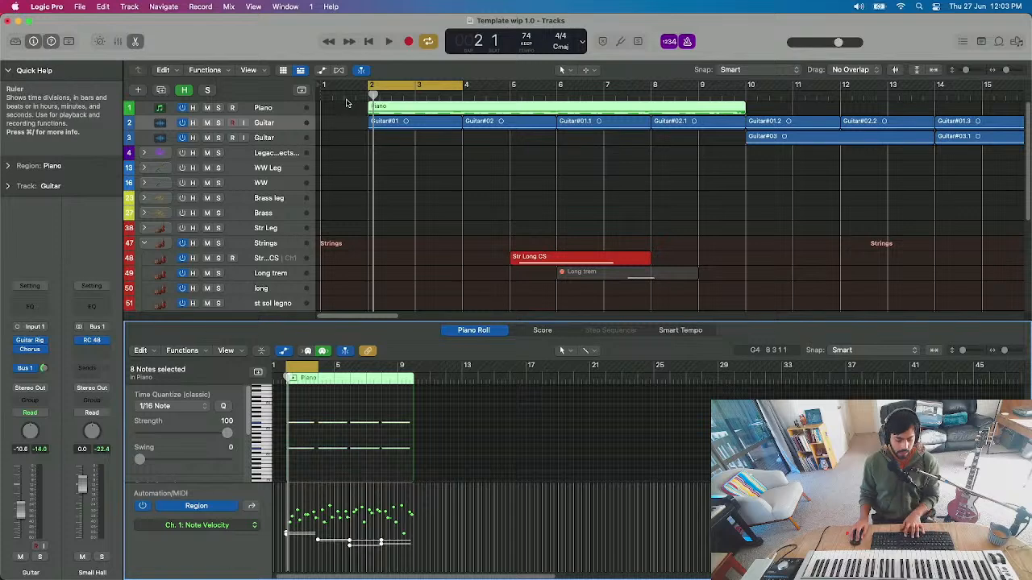
- Play the arrangement with the cycle off to check the softened piano, closing the Piano Roll and stopping near bar 10
{"action": "key", "text": "Return"}
{"action": "key", "text": "space"}
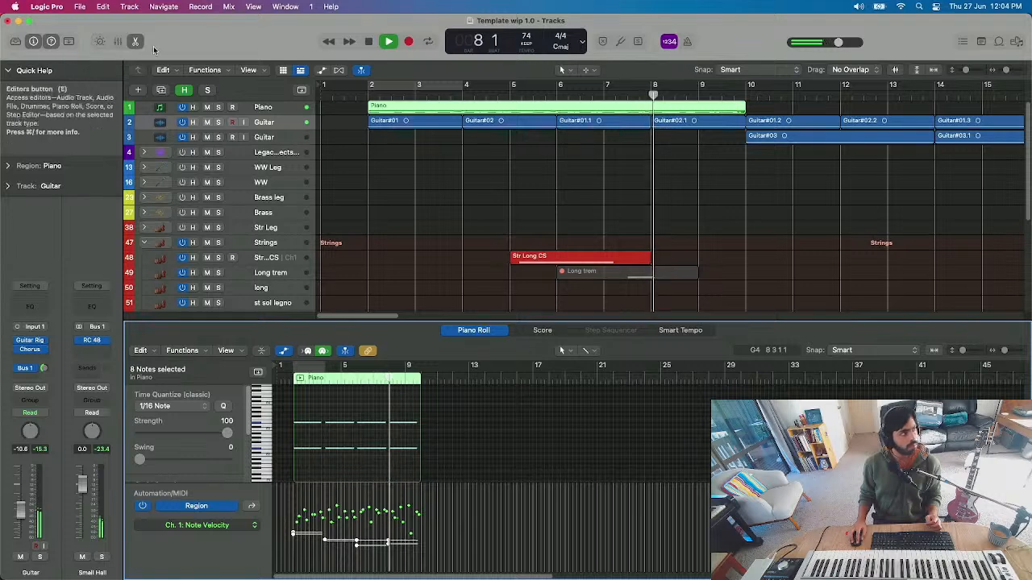
{"action": "key", "text": "e"}
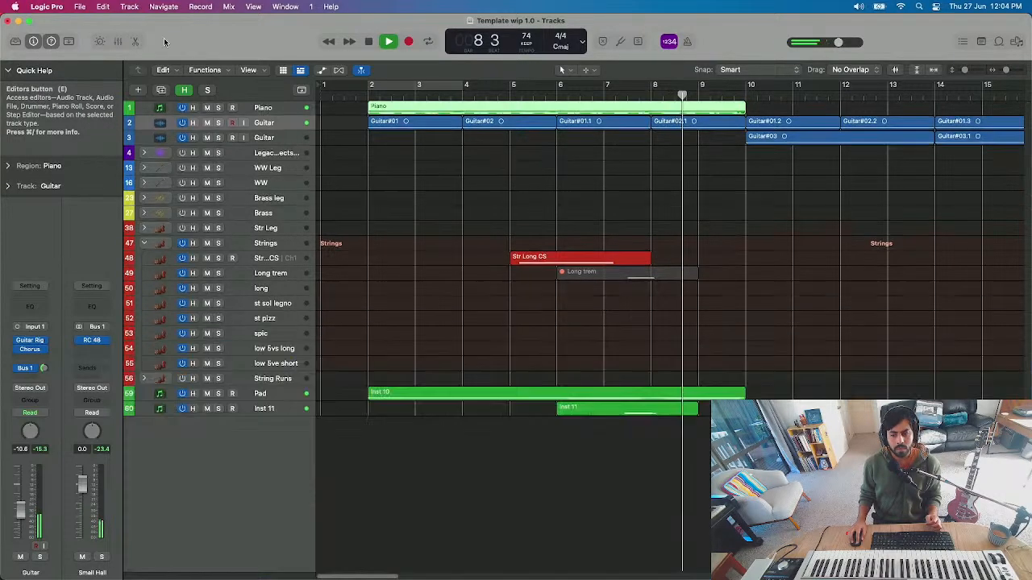
{"action": "scroll", "coordinate": [646, 196], "scroll_direction": "right", "scroll_amount": 3}
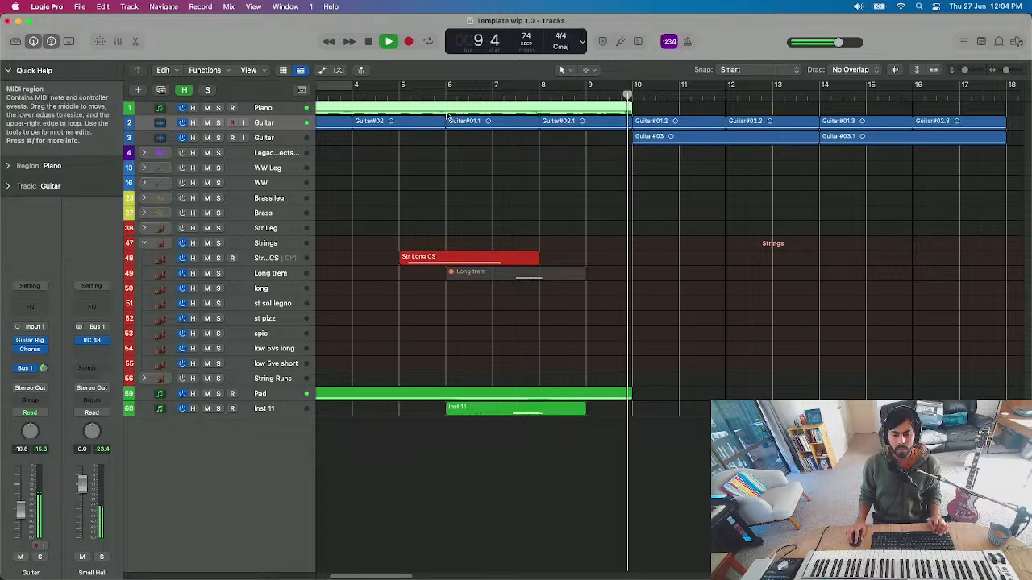
{"action": "key", "text": "space"}
- Copy the Piano region to bar 10 and mute the first Guitar track's four regions from bar 10 onward
{"action": "left_click_drag", "start_coordinate": [463, 109], "coordinate": [777, 115]}
{"action": "left_click", "coordinate": [1013, 126]}
{"action": "left_click_drag", "start_coordinate": [1013, 125], "coordinate": [689, 123]}
- Play from bar 10 and lower the second Guitar track's volume to -10.2 dB
{"action": "left_click", "coordinate": [606, 97]}
{"action": "key", "text": "space"}
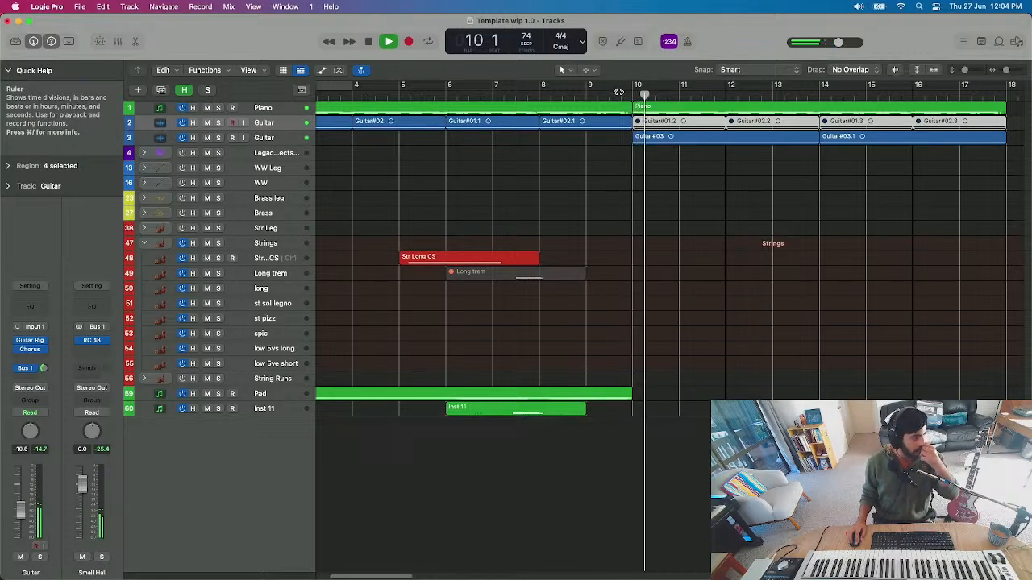
{"action": "left_click", "coordinate": [278, 138]}
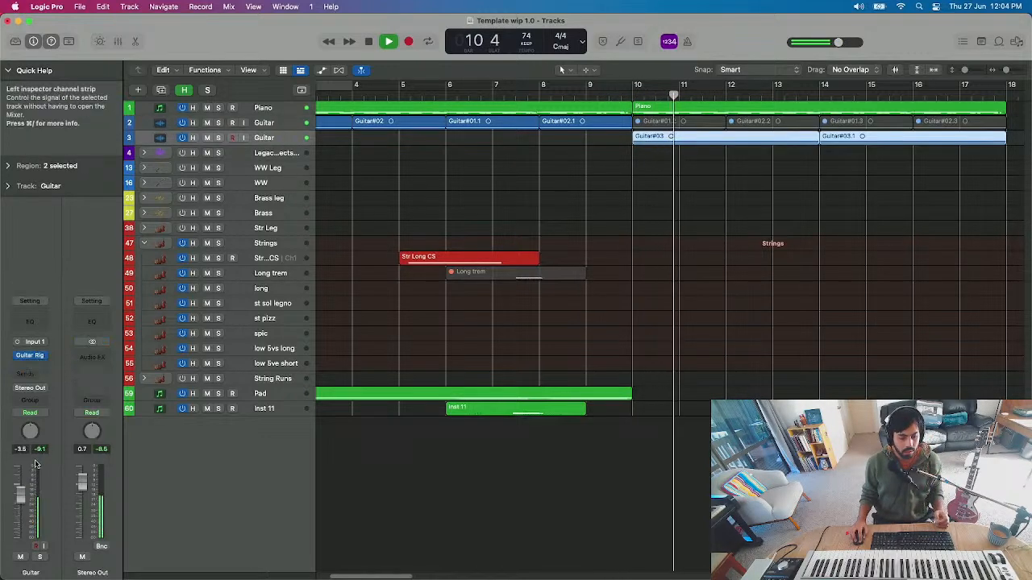
{"action": "left_click_drag", "start_coordinate": [20, 506], "coordinate": [21, 512]}
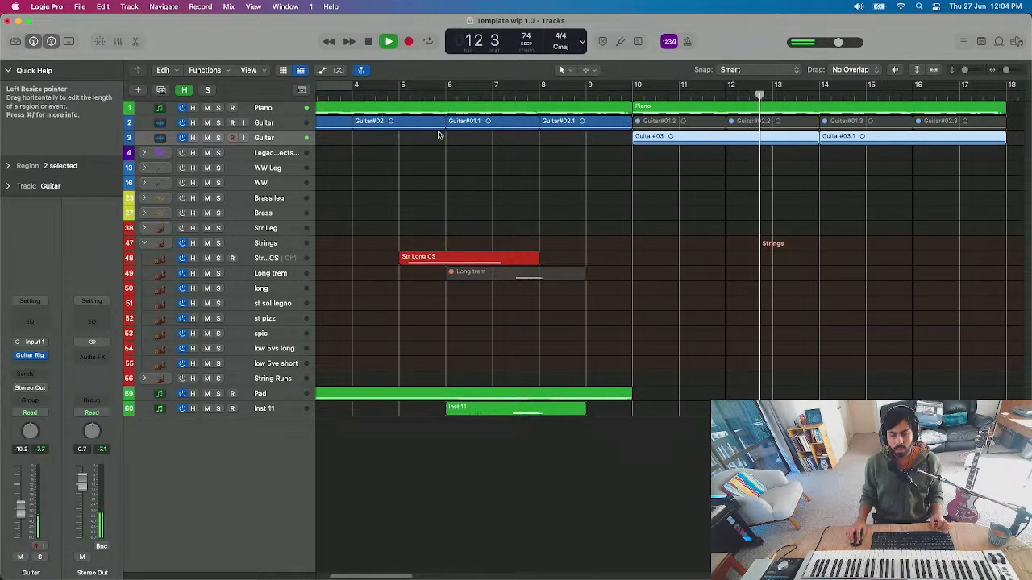
{"action": "key", "text": "space"}
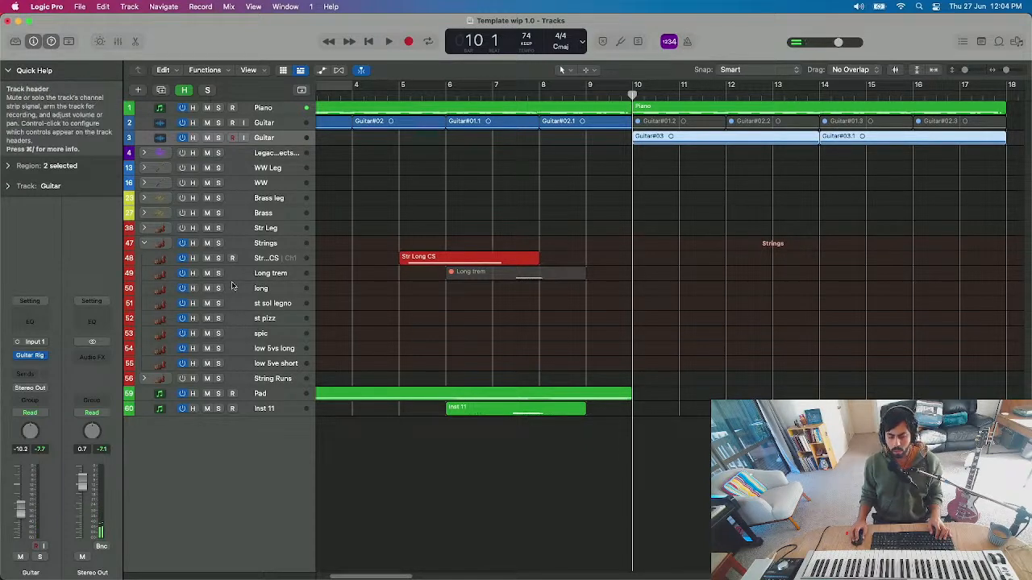
- Record a pizzicato part on the st pizz track from bar 10 to about bar 18
{"action": "left_click", "coordinate": [270, 320]}
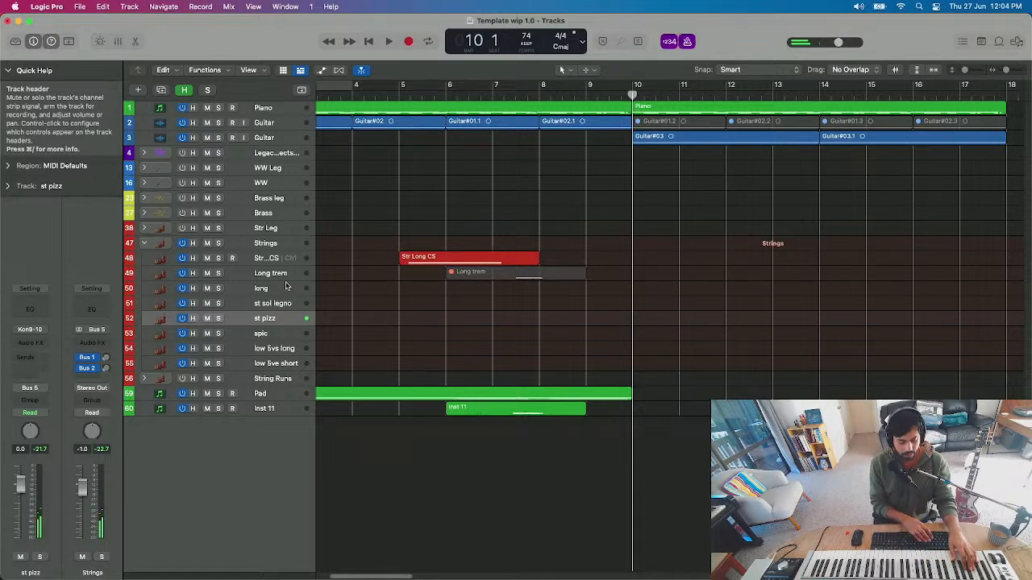
{"action": "key", "text": "r"}
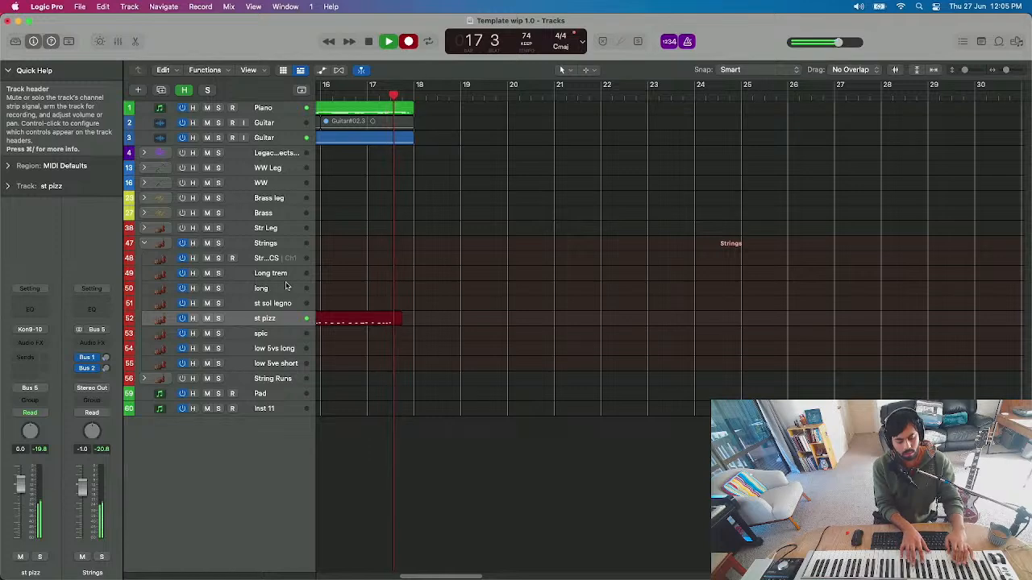
{"action": "key", "text": "space"}
{"action": "scroll", "coordinate": [557, 308], "scroll_direction": "left", "scroll_amount": 2}
- Shorten the recorded st pizz region to end at bar 14 and place a copy of it at bar 14
{"action": "scroll", "coordinate": [557, 308], "scroll_direction": "left", "scroll_amount": 6}
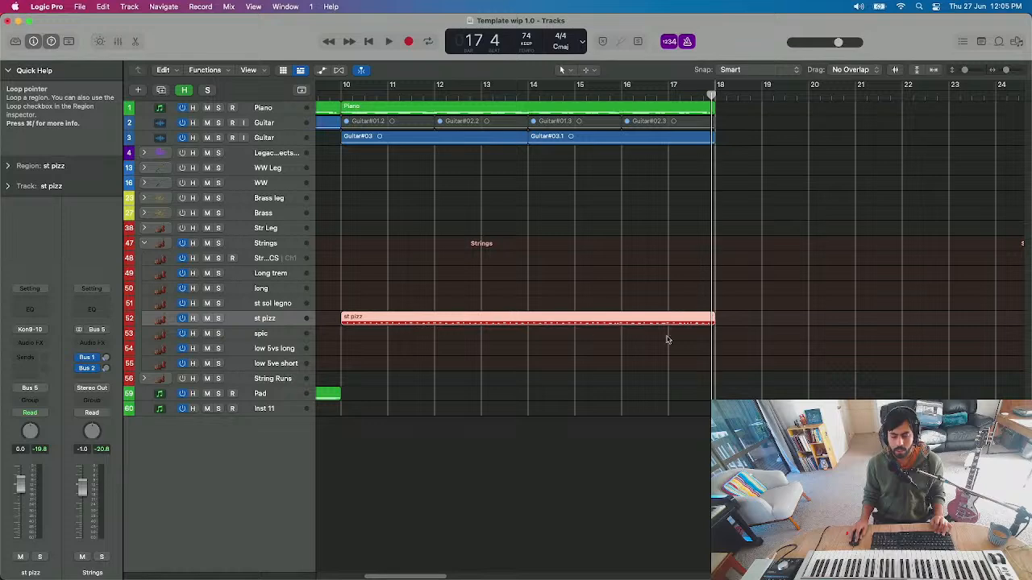
{"action": "left_click_drag", "start_coordinate": [714, 325], "coordinate": [527, 323]}
{"action": "left_click_drag", "start_coordinate": [465, 322], "coordinate": [649, 324]}
- Select all piano, guitar and st pizz regions between bars 10 and 18 and repeat them from bar 18
{"action": "left_click_drag", "start_coordinate": [740, 396], "coordinate": [344, 108]}
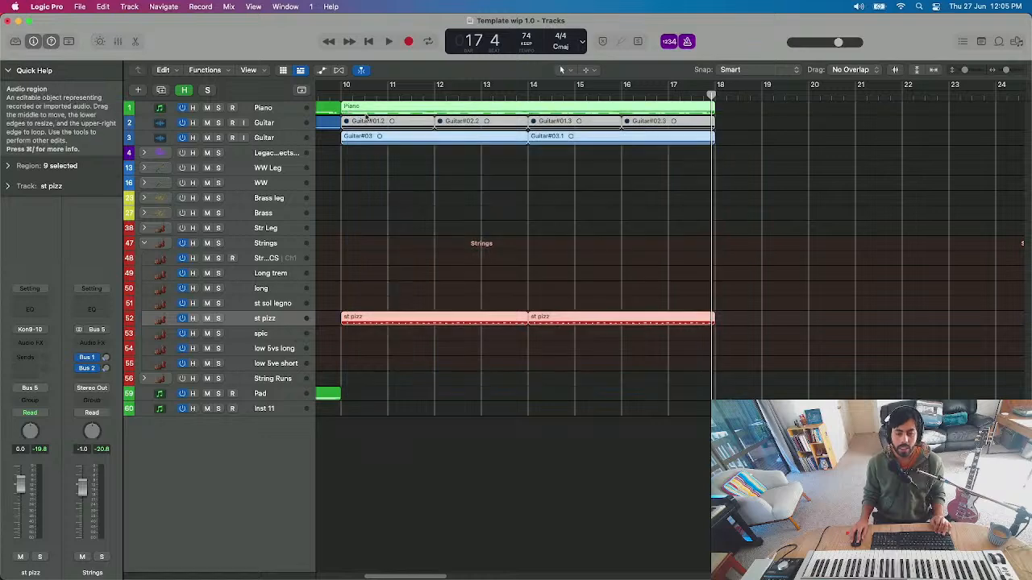
{"action": "key", "text": "super+r"}
{"action": "scroll", "coordinate": [614, 171], "scroll_direction": "right", "scroll_amount": 3}
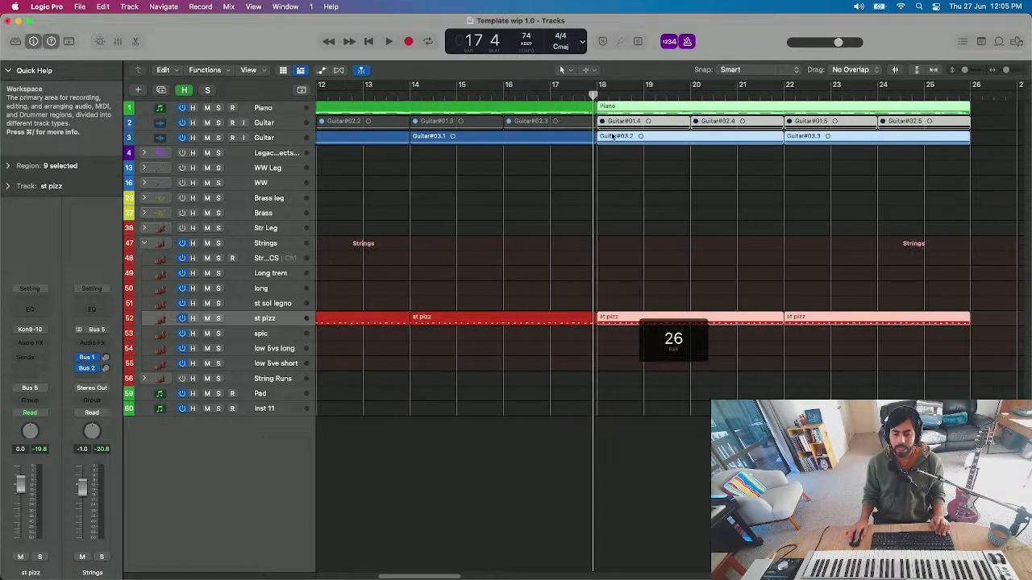
- Expand the Str Leg and WW Leg stacks, select the High leg woodwind track and audition the section from bar 18
{"action": "left_click", "coordinate": [601, 96]}
{"action": "left_click", "coordinate": [368, 196]}
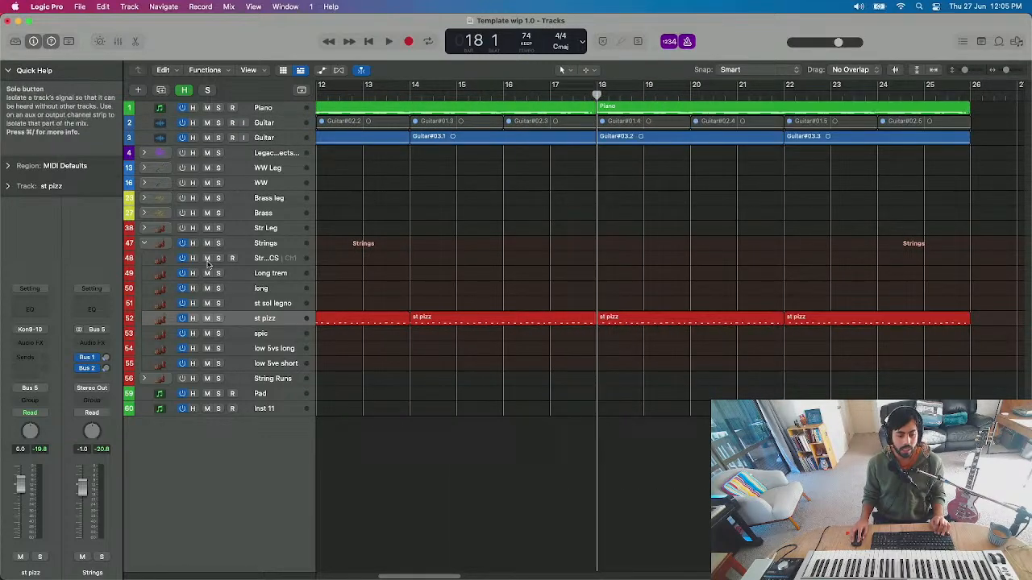
{"action": "left_click", "coordinate": [214, 259]}
{"action": "left_click", "coordinate": [154, 230]}
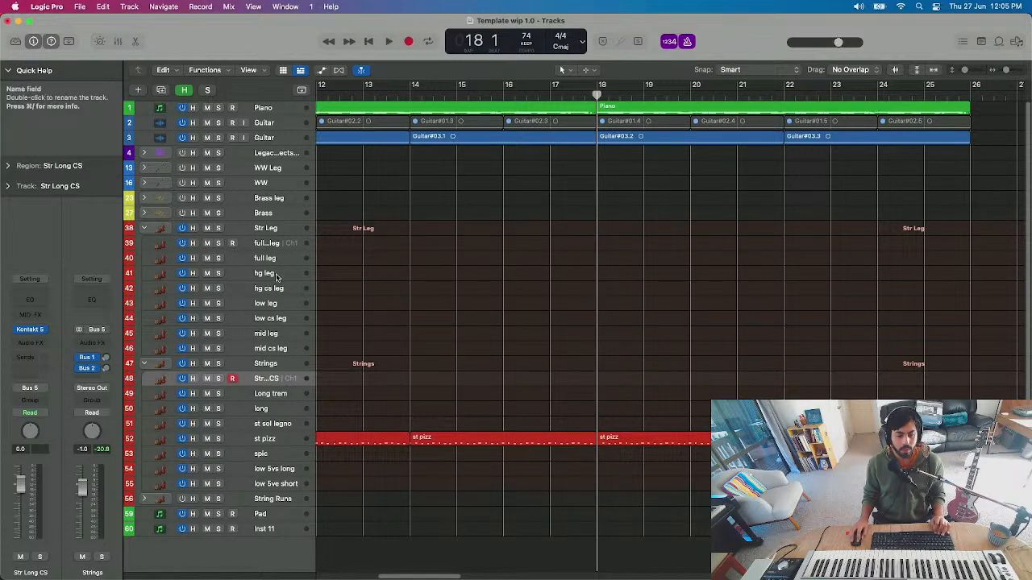
{"action": "left_click", "coordinate": [143, 167]}
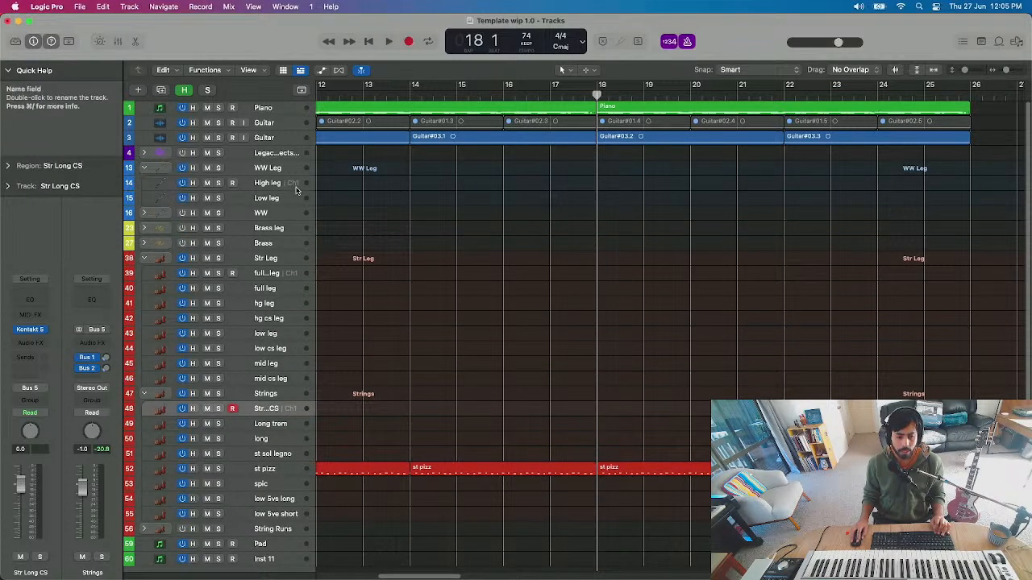
{"action": "left_click", "coordinate": [295, 186]}
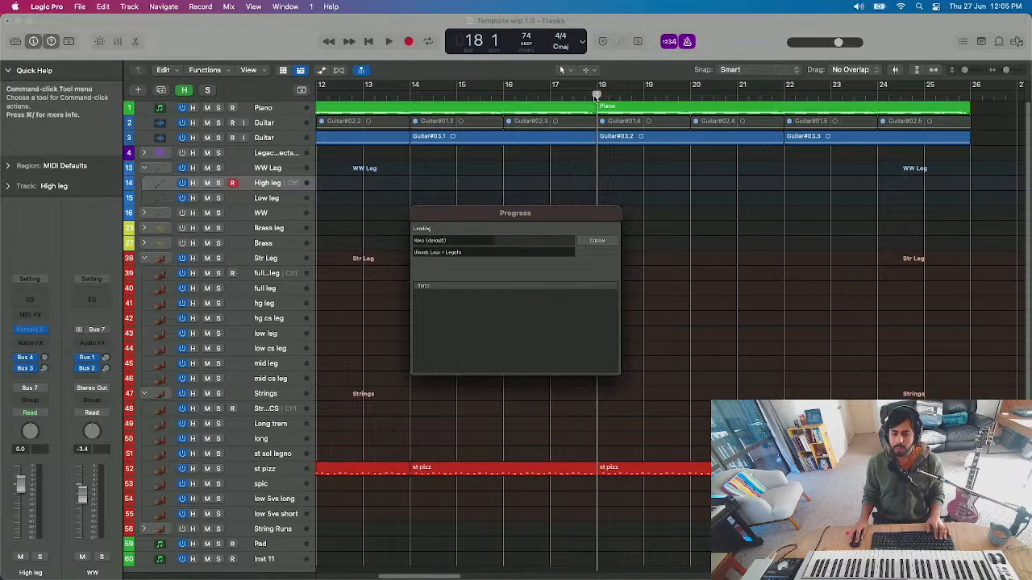
{"action": "key", "text": "space"}
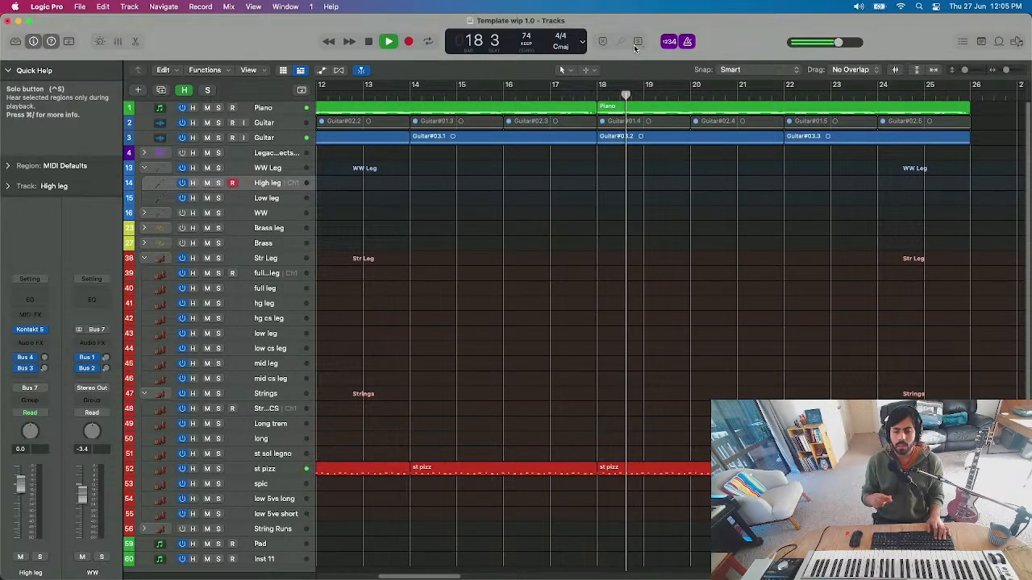
{"action": "key", "text": "space"}
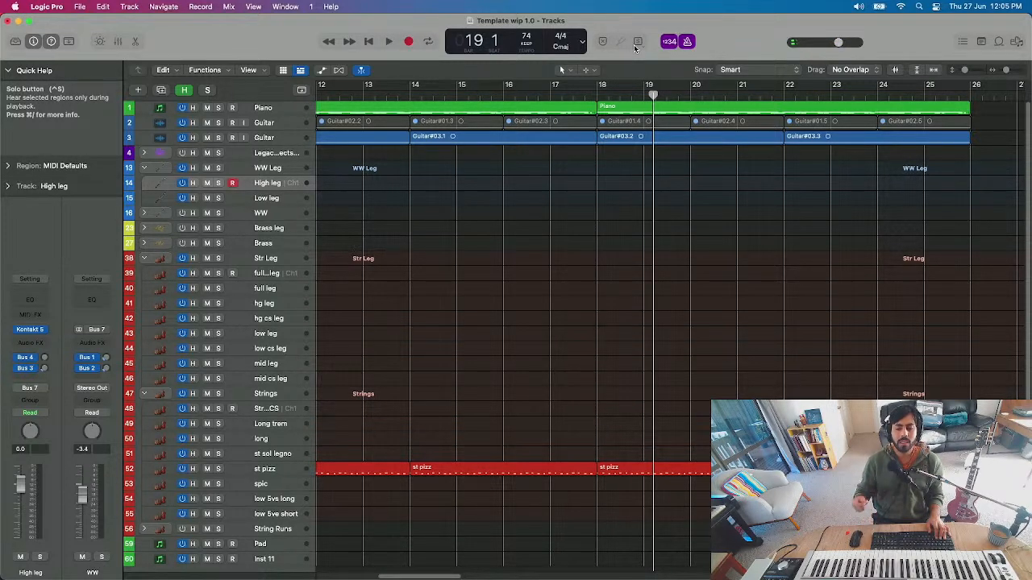
{"action": "left_click", "coordinate": [587, 97]}
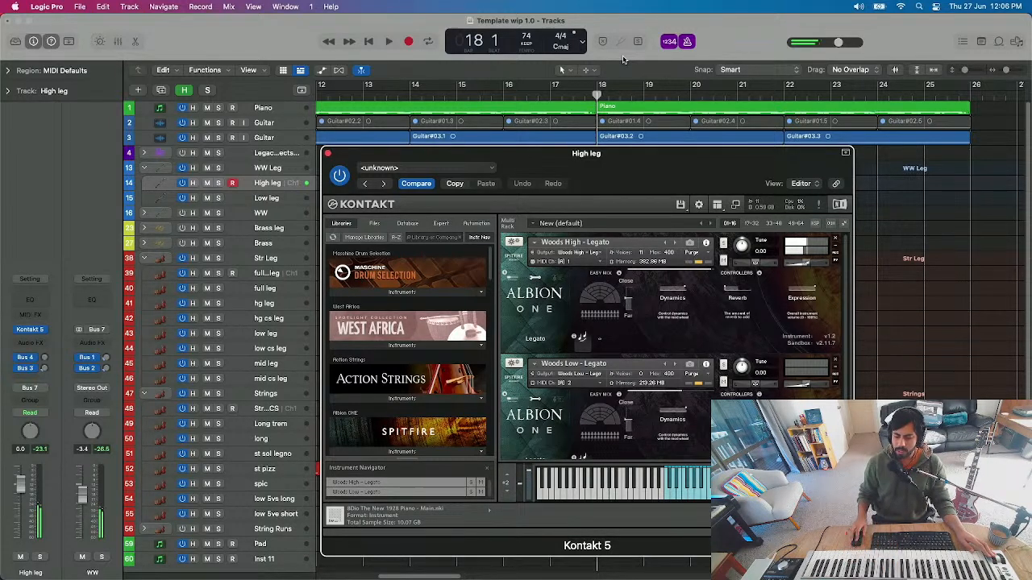
- Show the detailed mic mix of Woods High - Legato in Kontakt, adjust the O mic level and close the window
{"action": "left_click", "coordinate": [535, 279]}
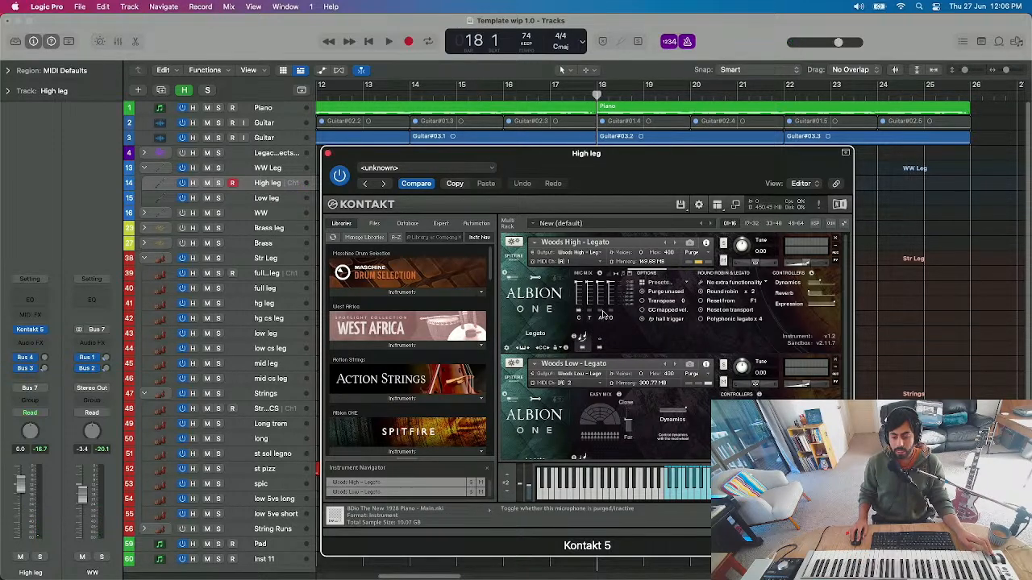
{"action": "left_click_drag", "start_coordinate": [613, 297], "coordinate": [611, 300]}
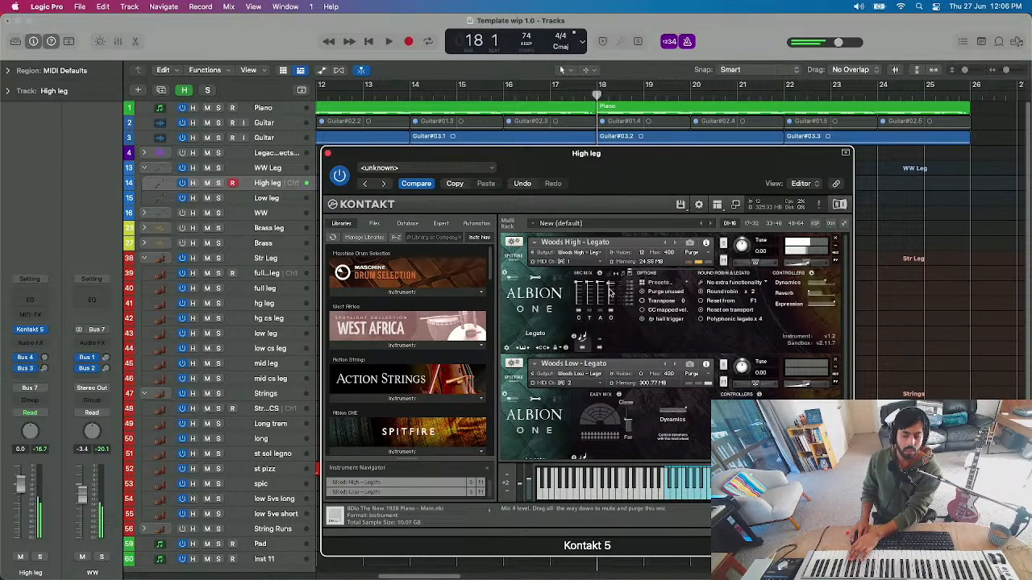
{"action": "left_click", "coordinate": [328, 153]}
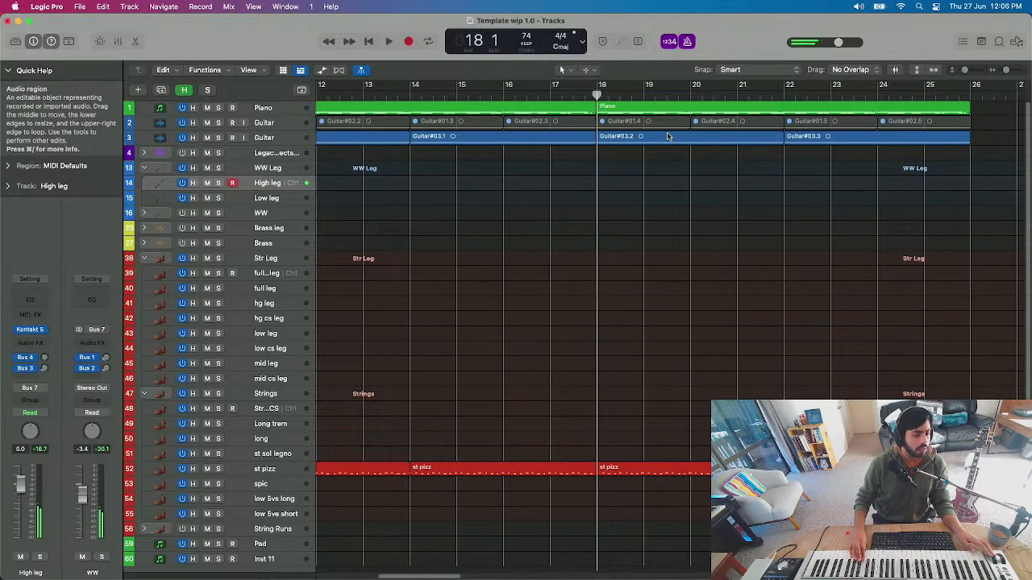
- Record a woodwind line on the High leg track from bar 18 to bar 25, then return the playhead to bar 10
{"action": "key", "text": "r"}
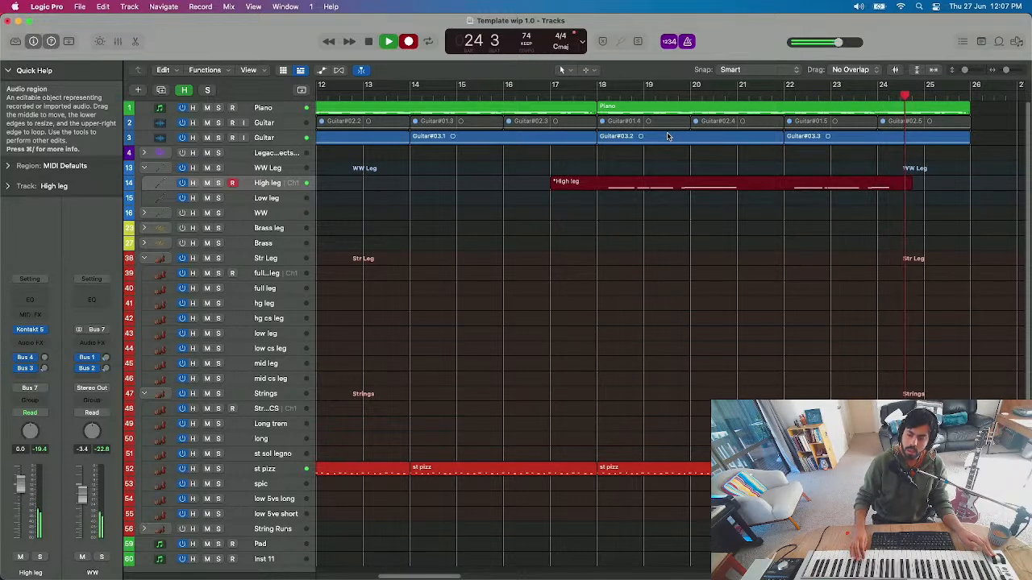
{"action": "key", "text": "space"}
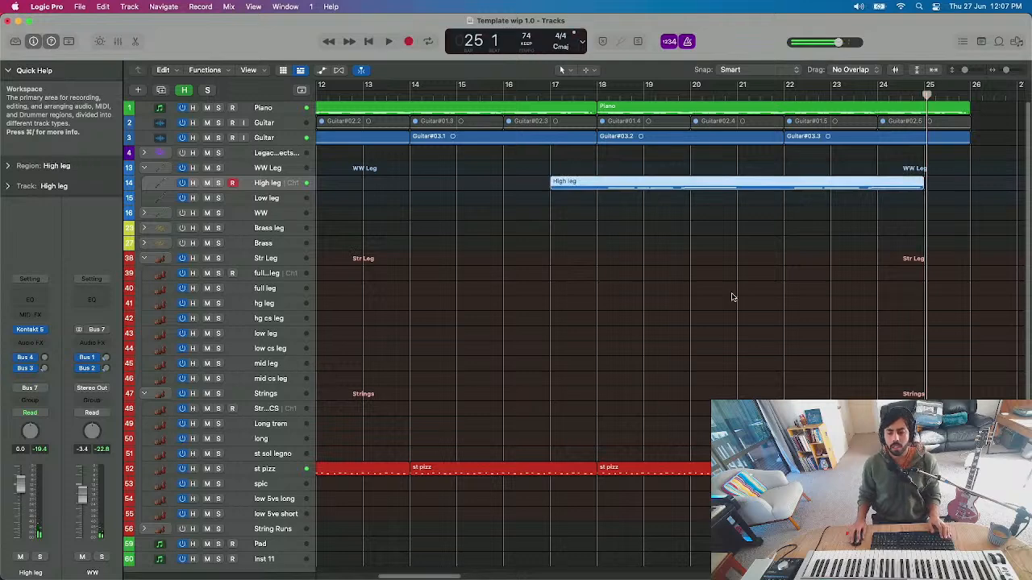
{"action": "left_click", "coordinate": [596, 93]}
{"action": "scroll", "coordinate": [661, 247], "scroll_direction": "left", "scroll_amount": 5}
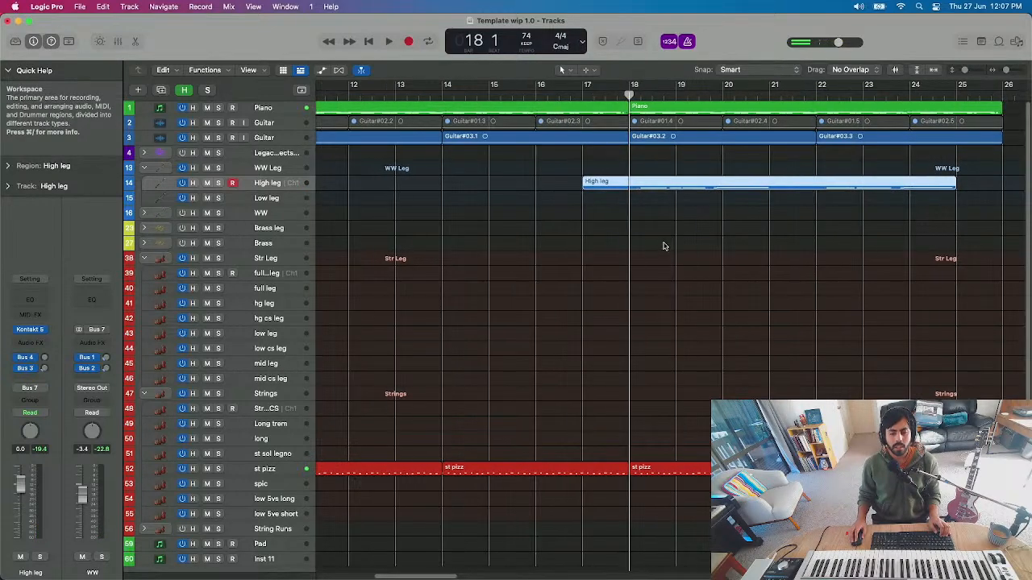
{"action": "scroll", "coordinate": [675, 245], "scroll_direction": "down", "scroll_amount": 2}
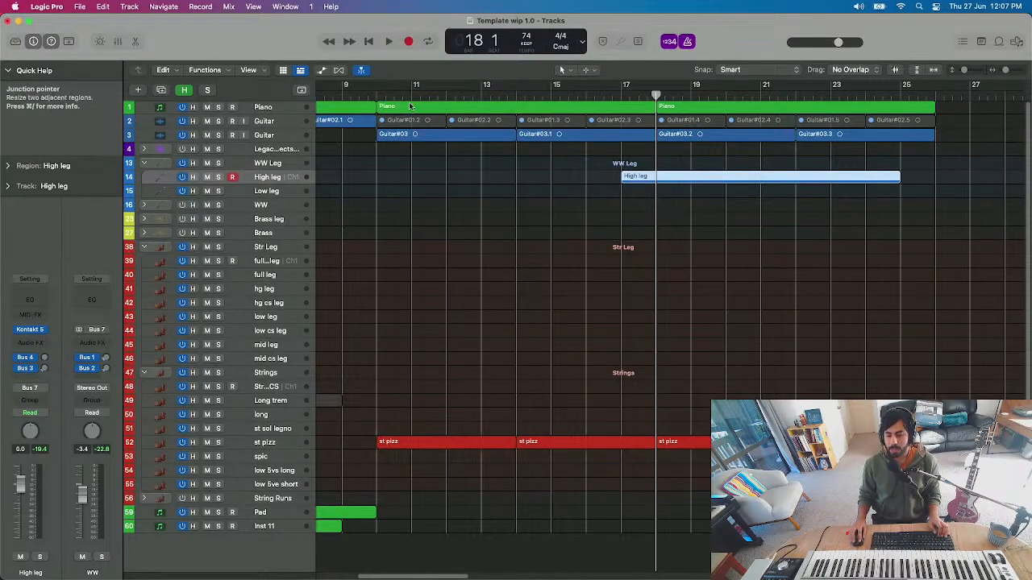
{"action": "left_click", "coordinate": [375, 94]}
{"action": "left_click_drag", "start_coordinate": [375, 94], "coordinate": [376, 95]}
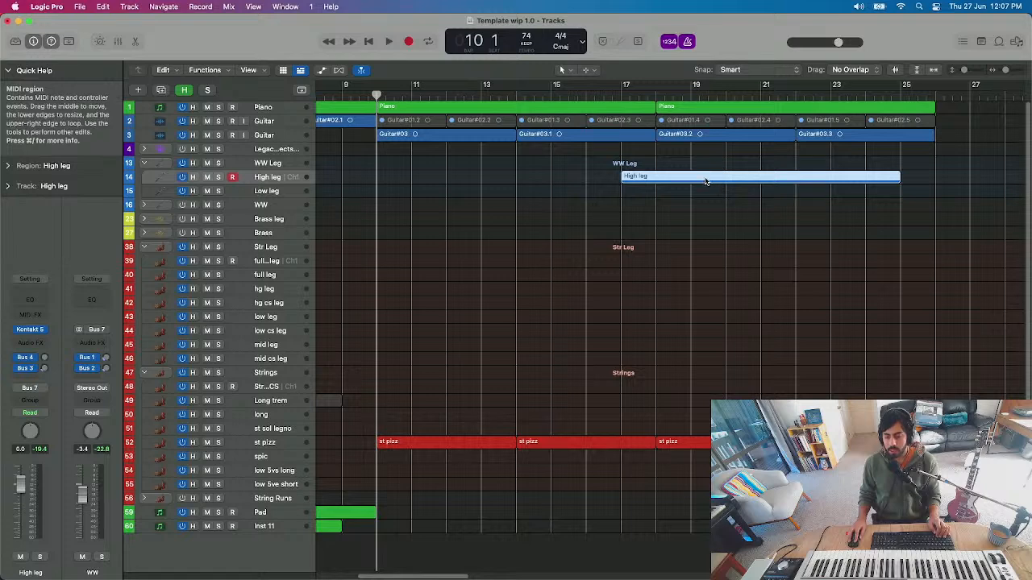
- Mute the Guitar#03.2 and Guitar#03.3 regions on the second Guitar track and audition the section from just before bar 10
{"action": "left_click_drag", "start_coordinate": [693, 153], "coordinate": [902, 141]}
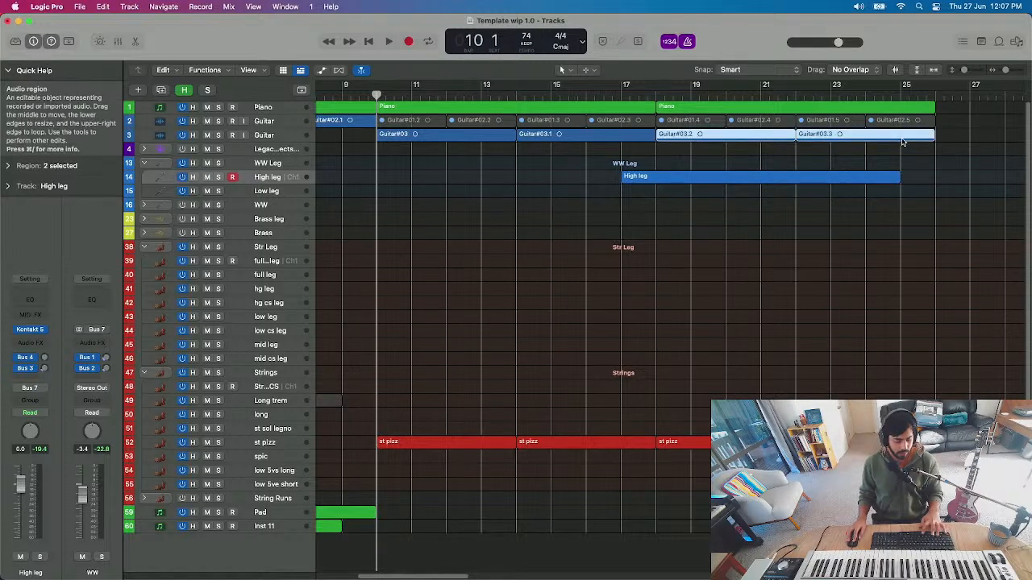
{"action": "key", "text": "ctrl+m"}
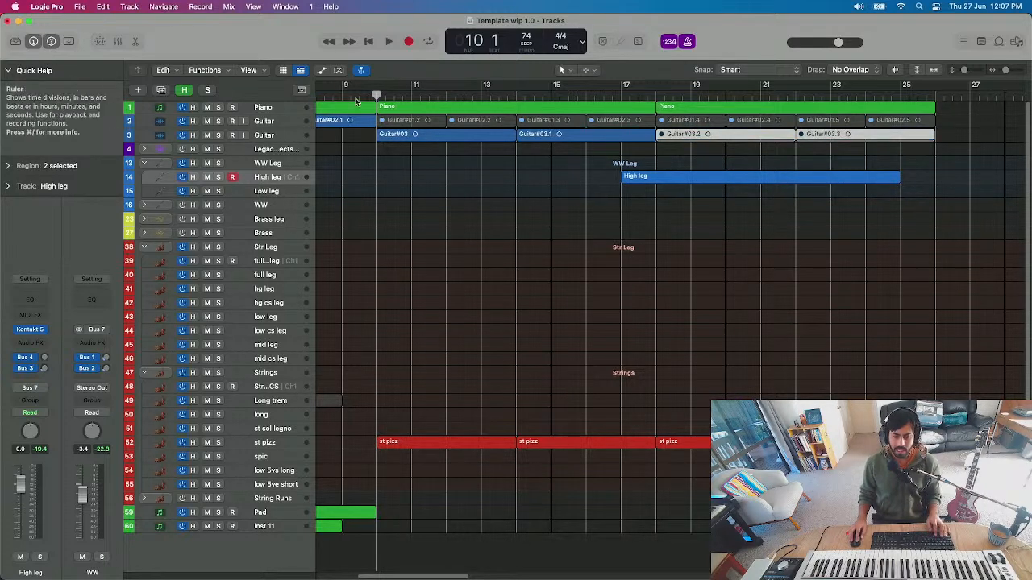
{"action": "left_click", "coordinate": [378, 90]}
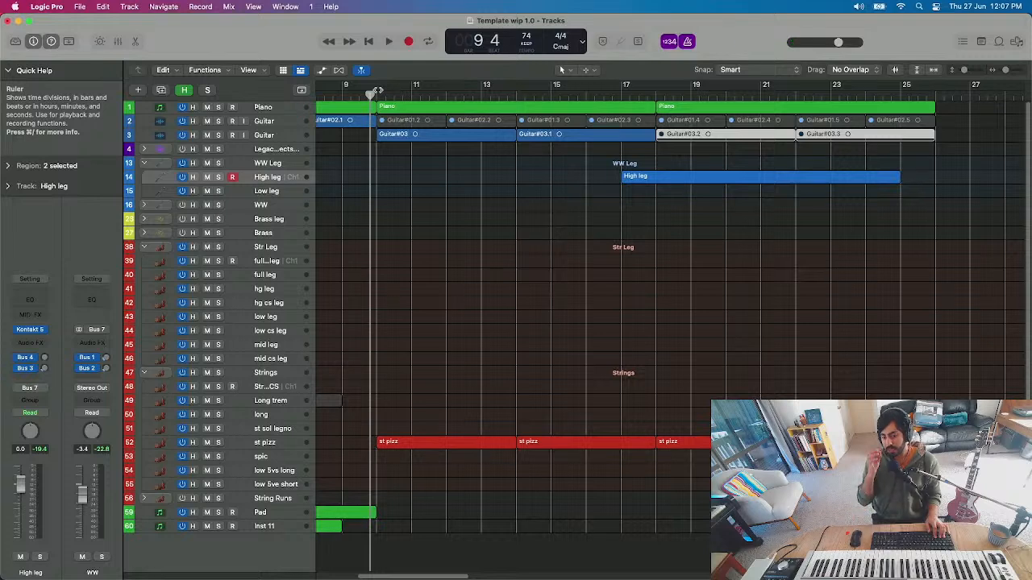
{"action": "key", "text": "space"}
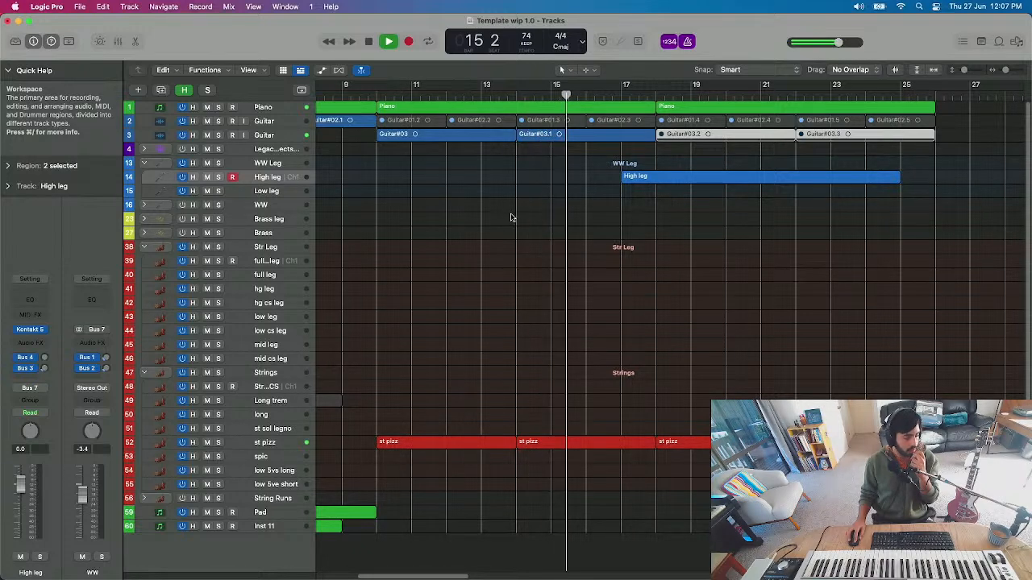
{"action": "key", "text": "space"}
- Delete the High leg woodwind region and select the Piano track for playing
{"action": "left_click", "coordinate": [677, 181]}
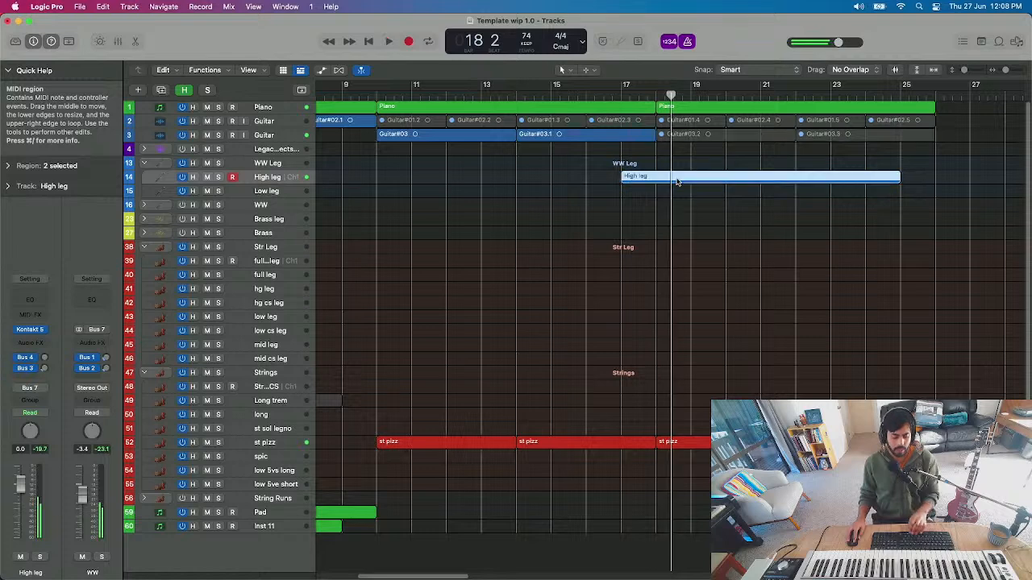
{"action": "key", "text": "Delete"}
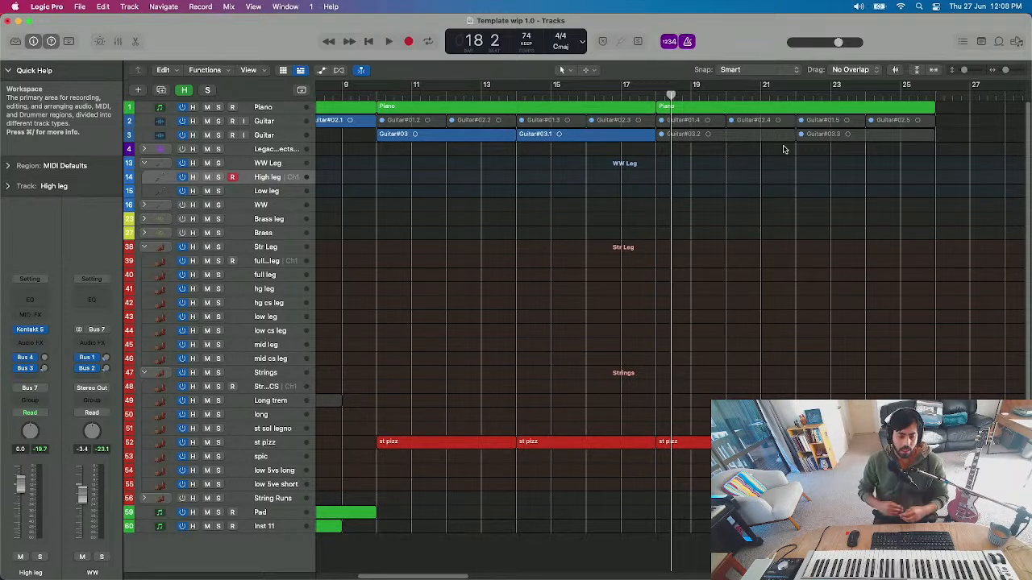
{"action": "left_click", "coordinate": [271, 107]}
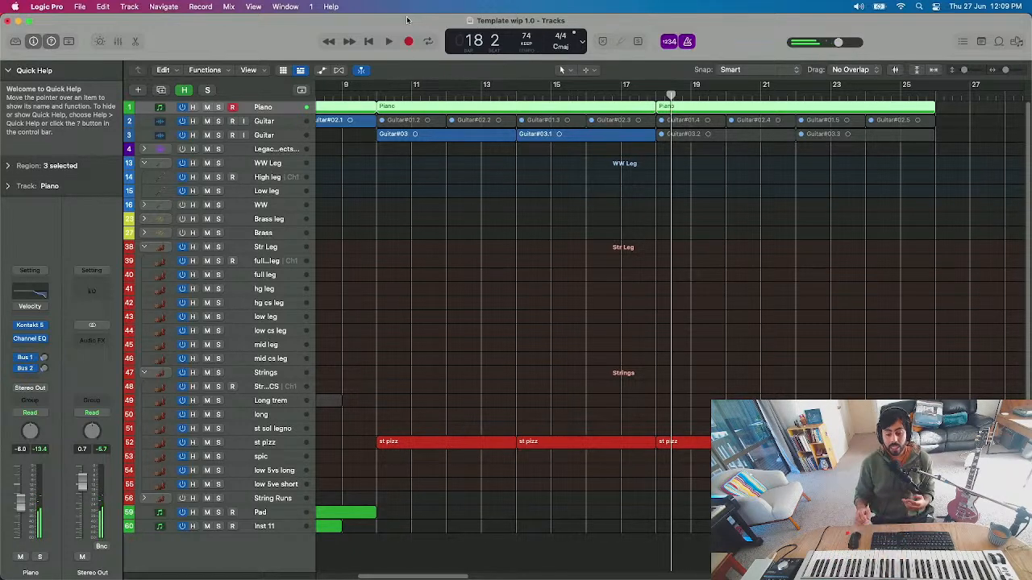
- Select the st pizz regions from bar 18 and audition the Piano track in solo from bar 10
{"action": "scroll", "coordinate": [596, 403], "scroll_direction": "left", "scroll_amount": 5}
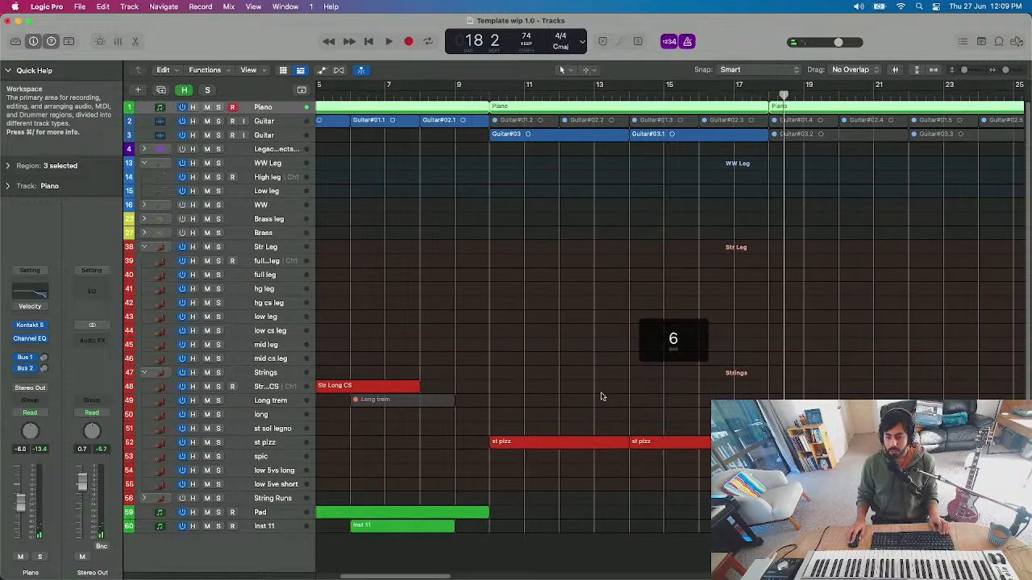
{"action": "scroll", "coordinate": [599, 392], "scroll_direction": "down", "scroll_amount": 3}
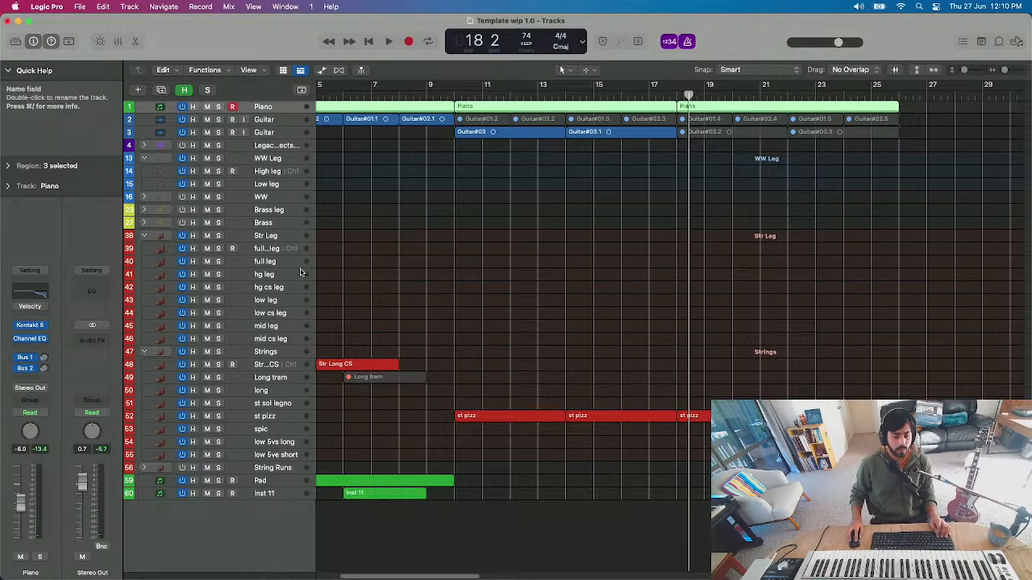
{"action": "left_click_drag", "start_coordinate": [702, 460], "coordinate": [837, 399]}
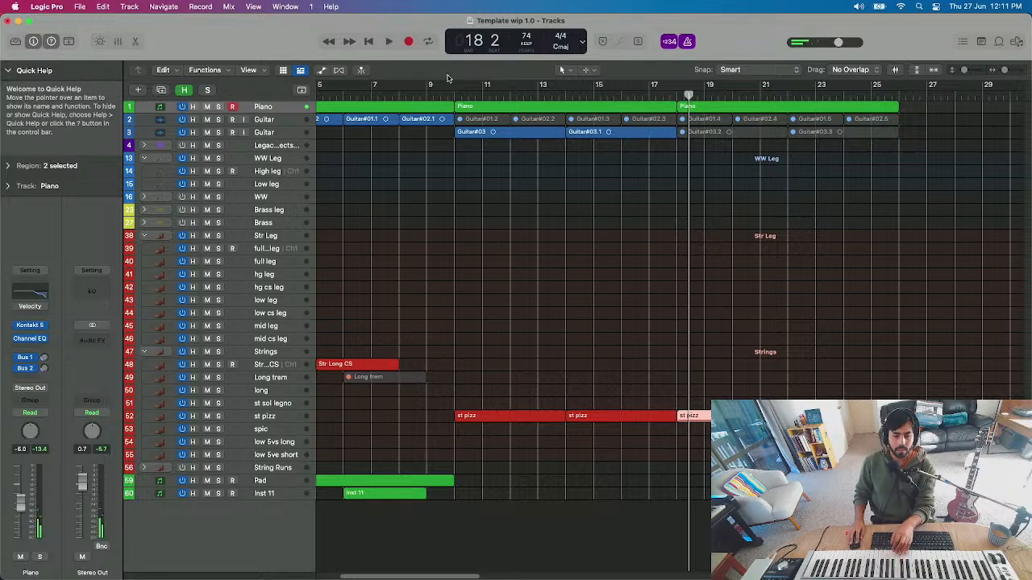
{"action": "left_click", "coordinate": [453, 95]}
{"action": "key", "text": "space"}
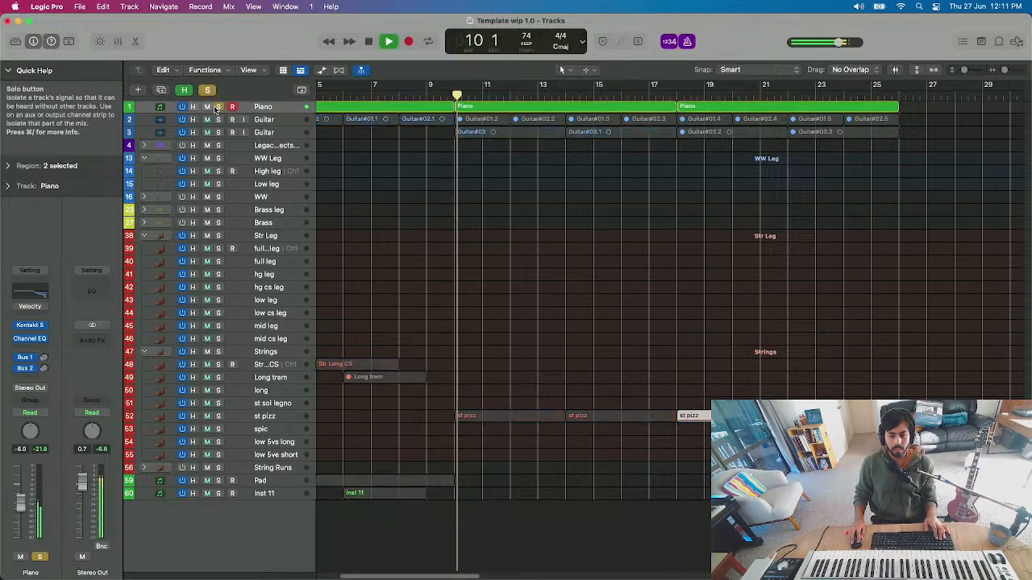
{"action": "key", "text": "space"}
- Solo the first Guitar track, audition it from bar 8 and turn its solo off
{"action": "left_click", "coordinate": [215, 120]}
{"action": "key", "text": "space"}
{"action": "key", "text": "space"}
{"action": "left_click", "coordinate": [398, 96]}
{"action": "key", "text": "space"}
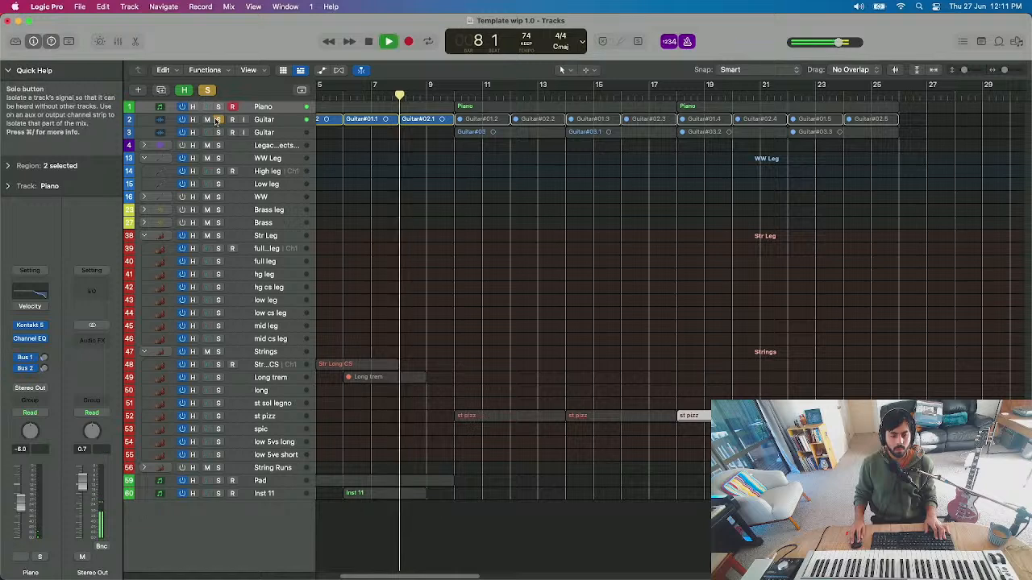
{"action": "key", "text": "space"}
{"action": "left_click", "coordinate": [216, 120]}
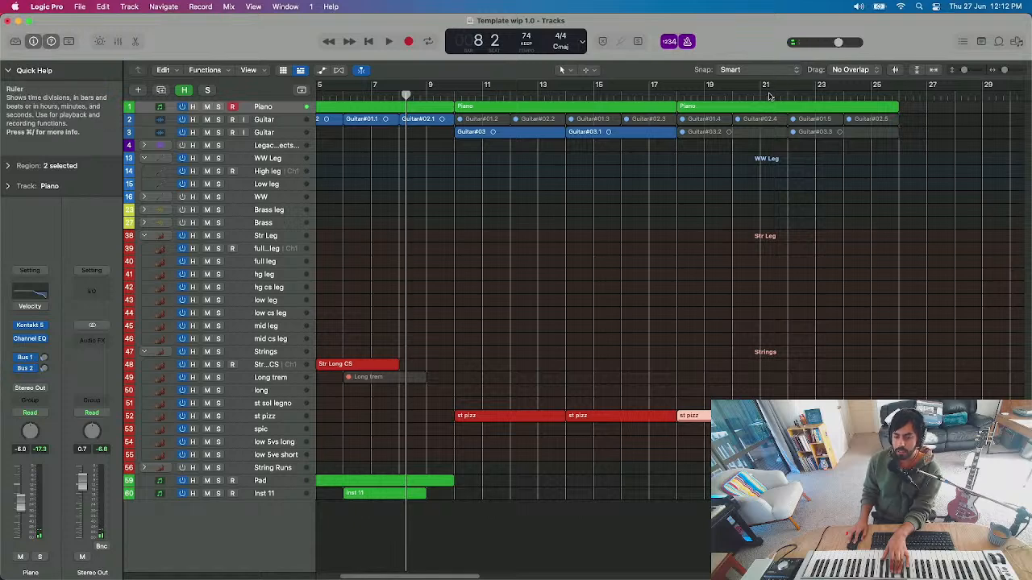
- Select the hg cs leg string track and record a legato line with the playhead set to bar 18, stopping near bar 22
{"action": "left_click", "coordinate": [774, 99]}
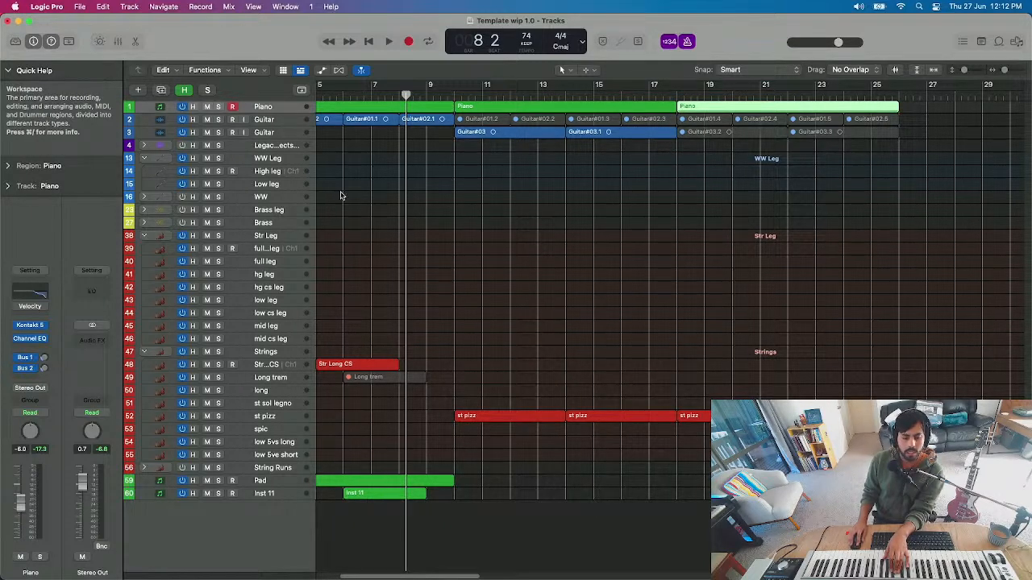
{"action": "left_click", "coordinate": [274, 264]}
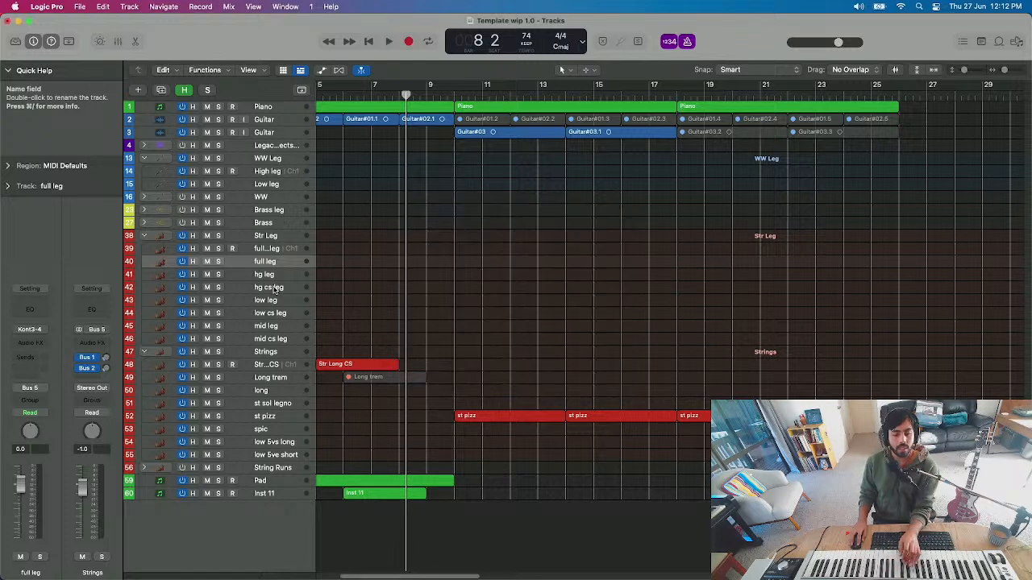
{"action": "left_click", "coordinate": [274, 288]}
{"action": "left_click", "coordinate": [690, 97]}
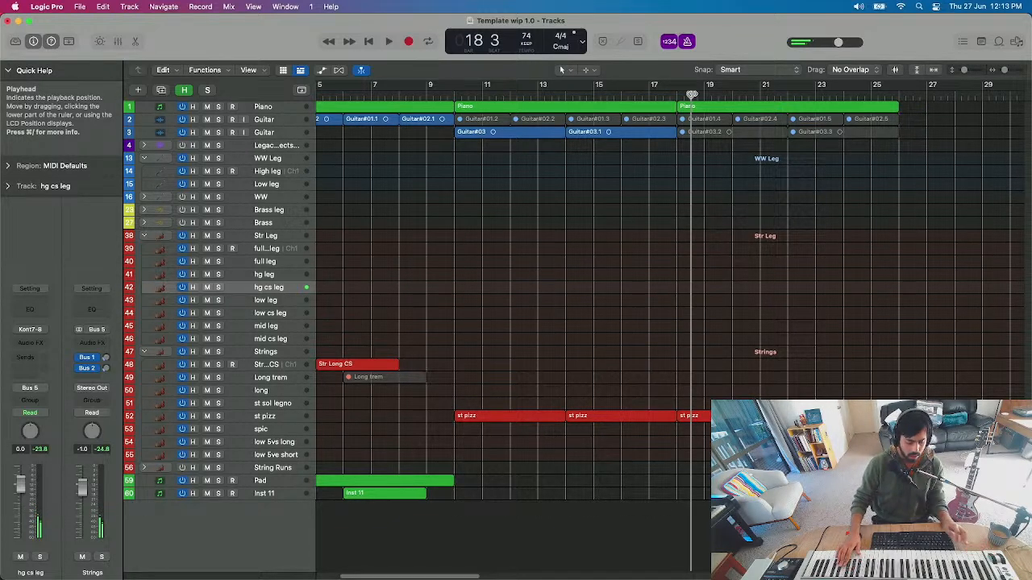
{"action": "left_click", "coordinate": [691, 94]}
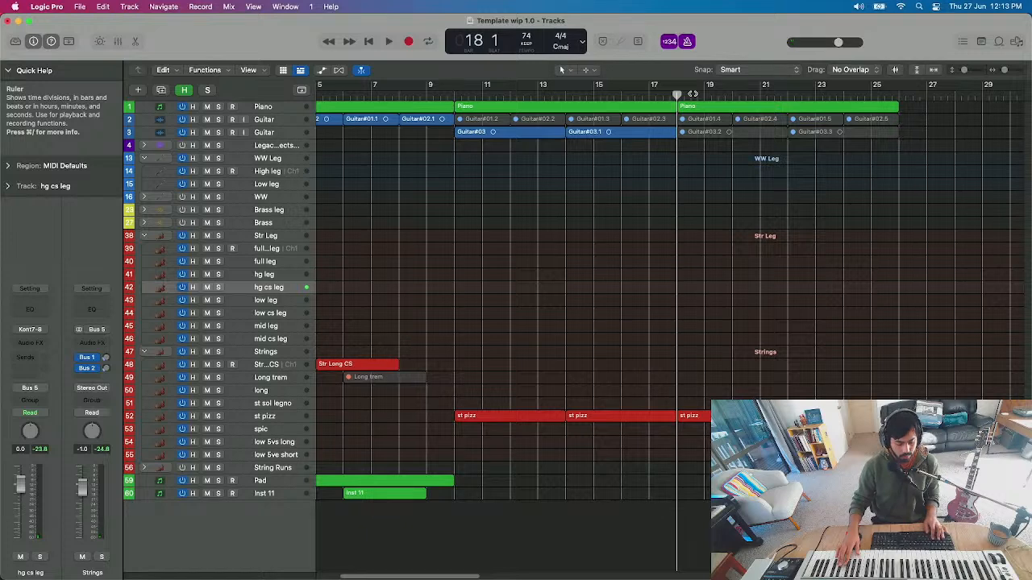
{"action": "key", "text": "r"}
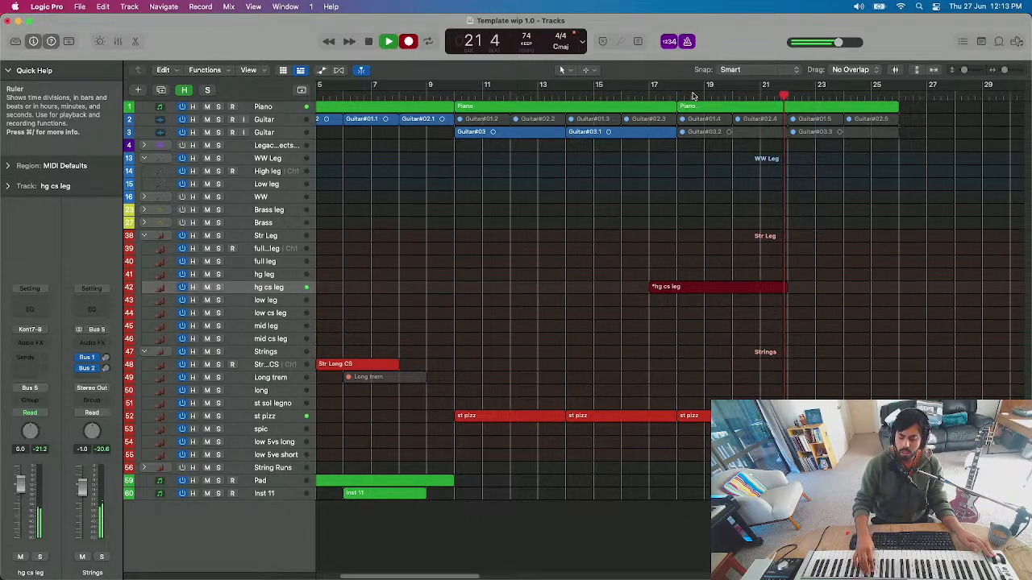
{"action": "key", "text": "space"}
- Play back the hg cs leg recording from bar 17 and open the region in the Piano Roll
{"action": "left_click", "coordinate": [662, 95]}
{"action": "key", "text": "space"}
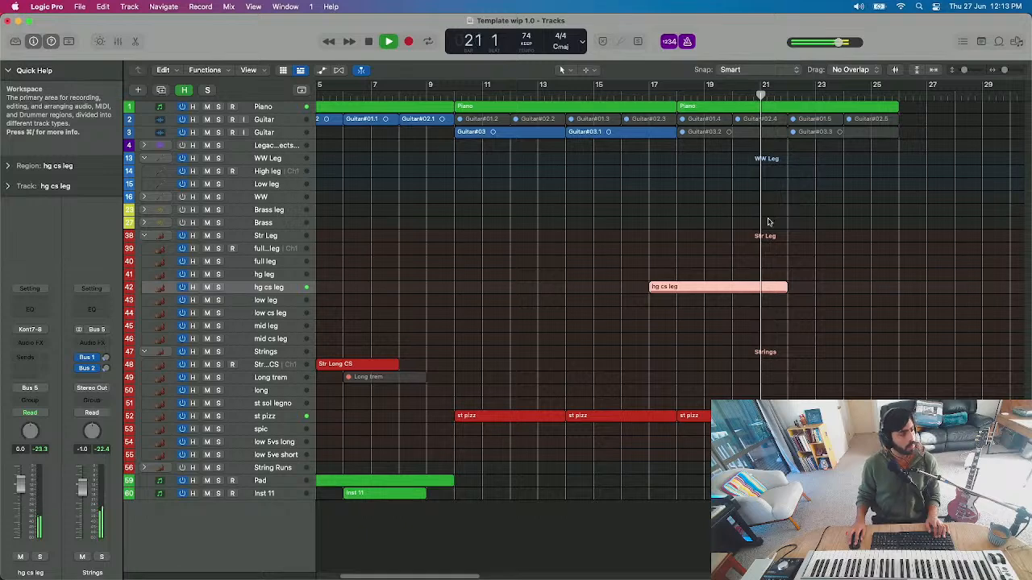
{"action": "key", "text": "space"}
{"action": "double_click", "coordinate": [780, 288]}
{"action": "scroll", "coordinate": [653, 462], "scroll_direction": "up", "scroll_amount": 5}
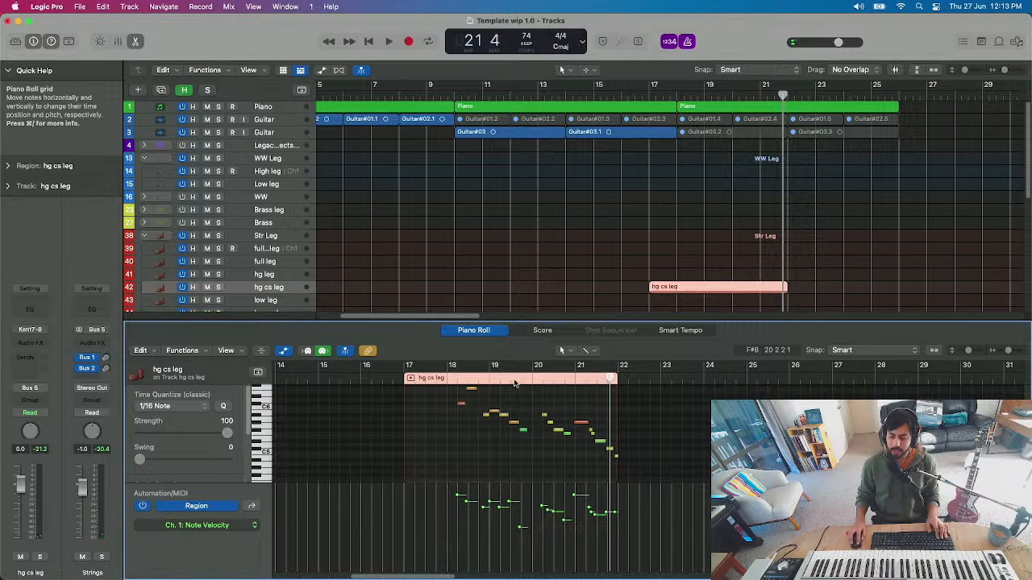
- Play back the hg cs leg phrase from bar 21
{"action": "left_click", "coordinate": [585, 386]}
{"action": "left_click", "coordinate": [575, 386]}
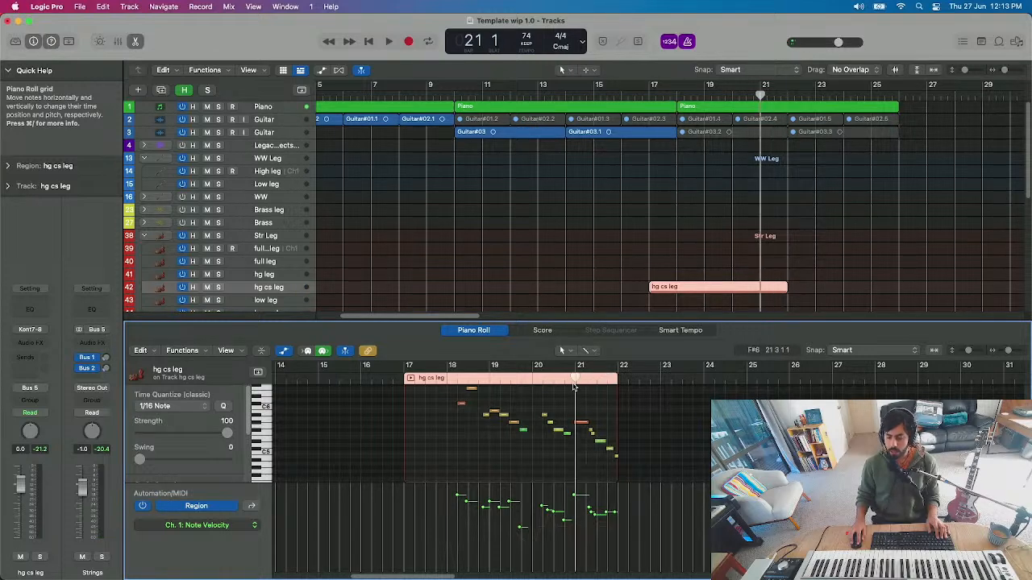
{"action": "left_click", "coordinate": [438, 381]}
{"action": "key", "text": "space"}
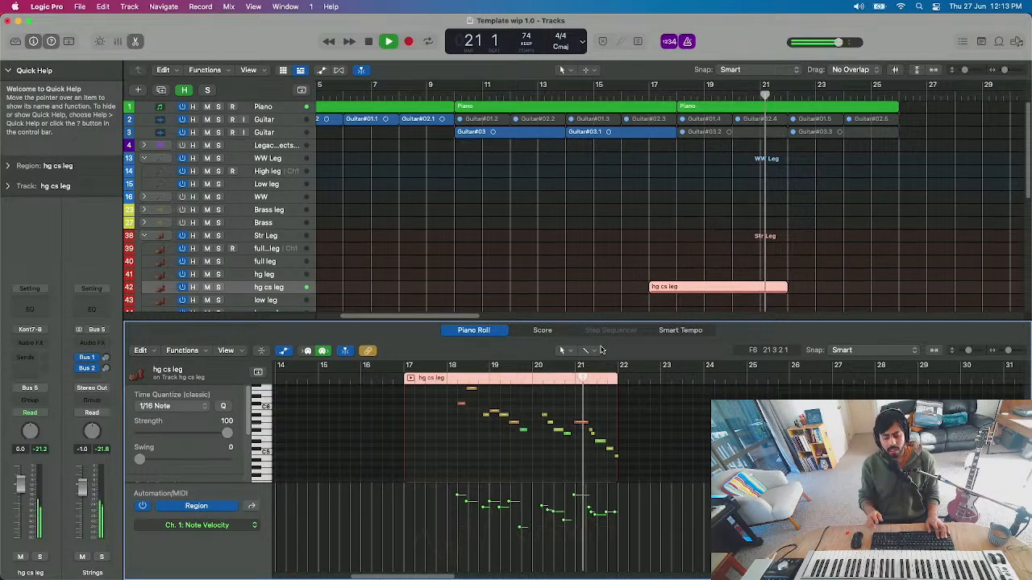
{"action": "key", "text": "space"}
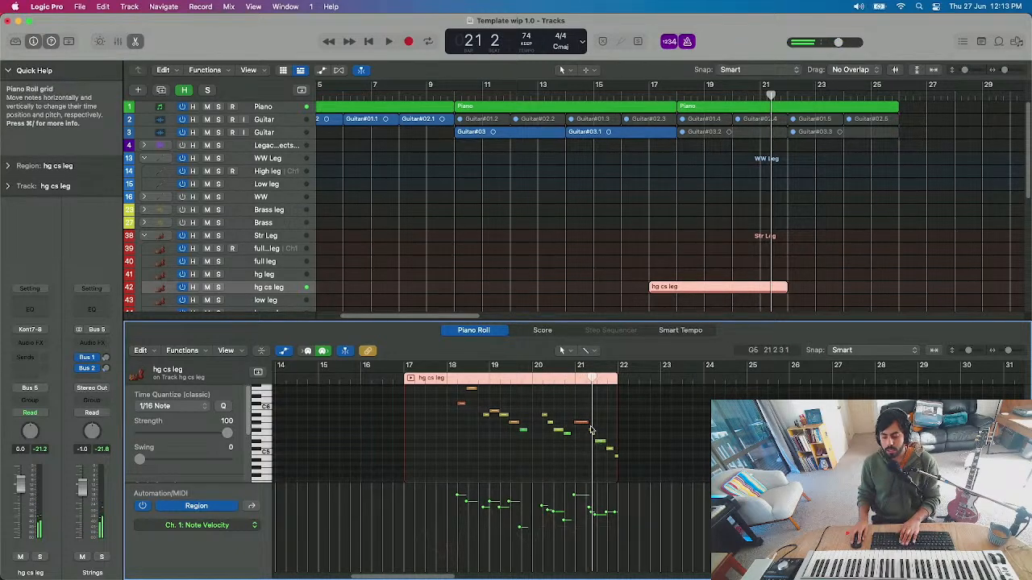
- Replace the last five notes of the hg cs leg region with three descending copies of the long bar 21 note
{"action": "left_click_drag", "start_coordinate": [592, 432], "coordinate": [622, 471]}
{"action": "key", "text": "Delete"}
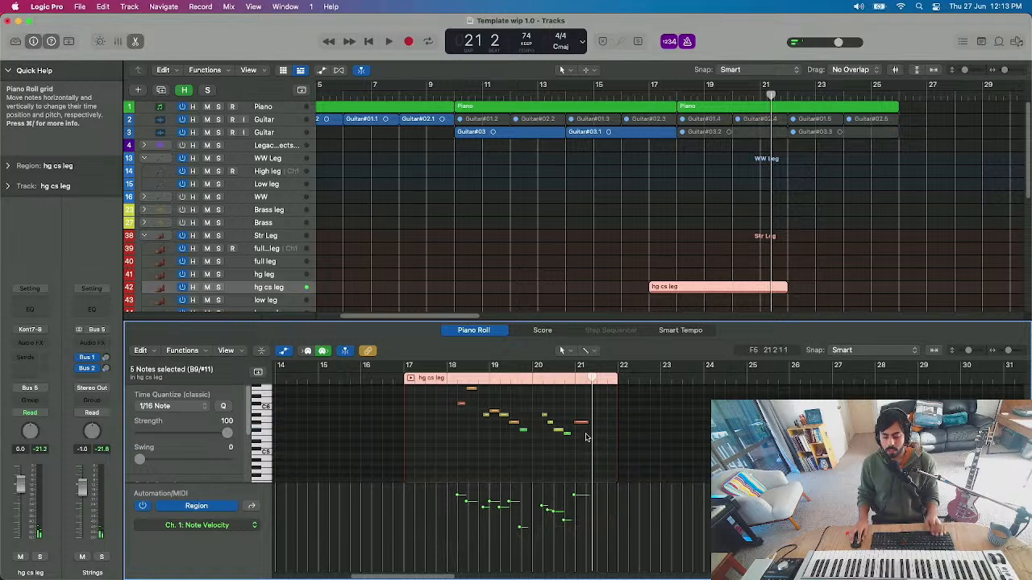
{"action": "left_click", "coordinate": [582, 424]}
{"action": "left_click_drag", "start_coordinate": [582, 424], "coordinate": [601, 437]}
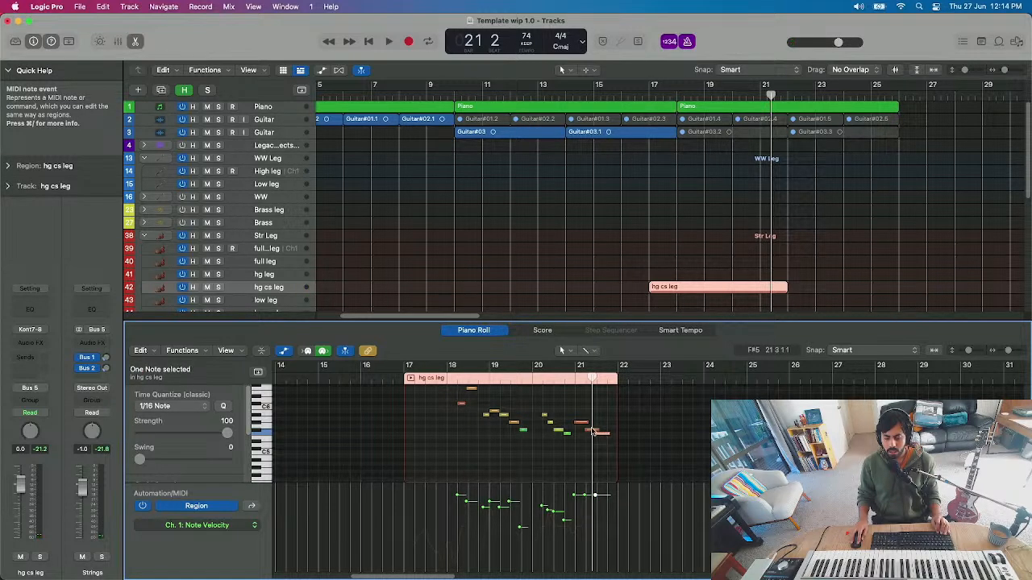
{"action": "left_click", "coordinate": [605, 434]}
{"action": "left_click_drag", "start_coordinate": [605, 435], "coordinate": [616, 447]}
{"action": "double_click", "coordinate": [532, 381]}
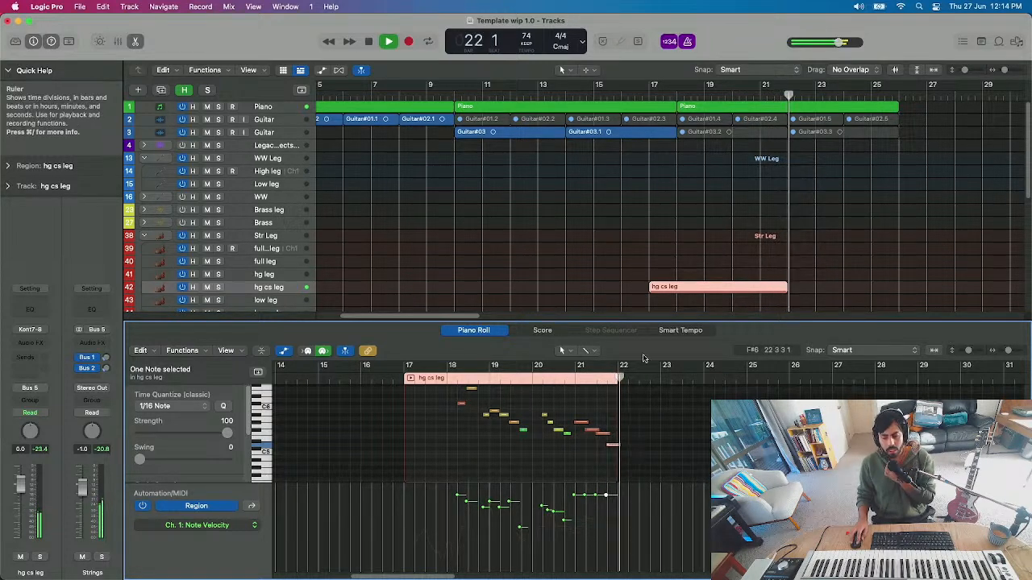
{"action": "key", "text": "space"}
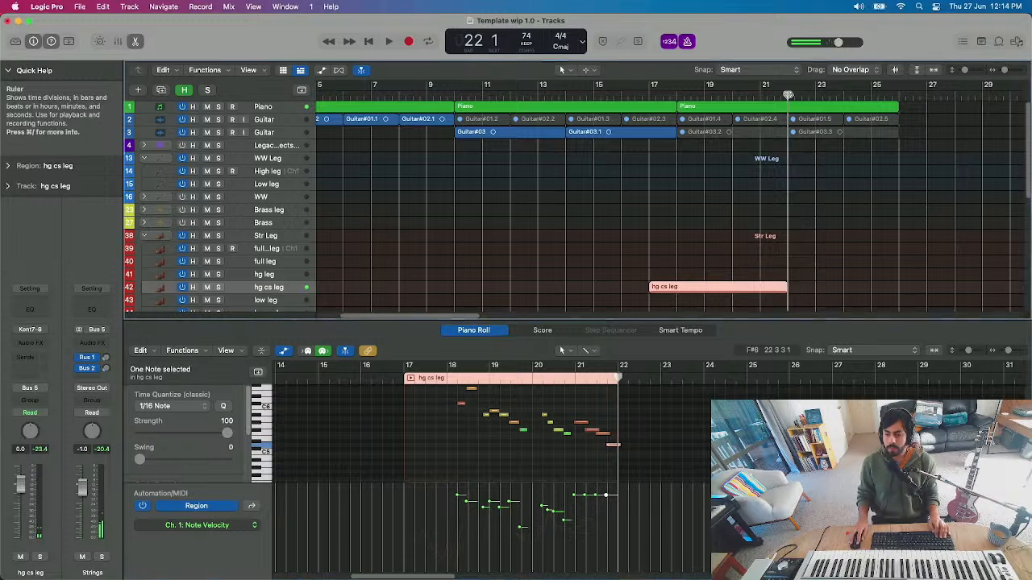
- Select the Piano track for live playing and show the hg cs leg region's notes in the Piano Roll for reference
{"action": "left_click", "coordinate": [772, 108]}
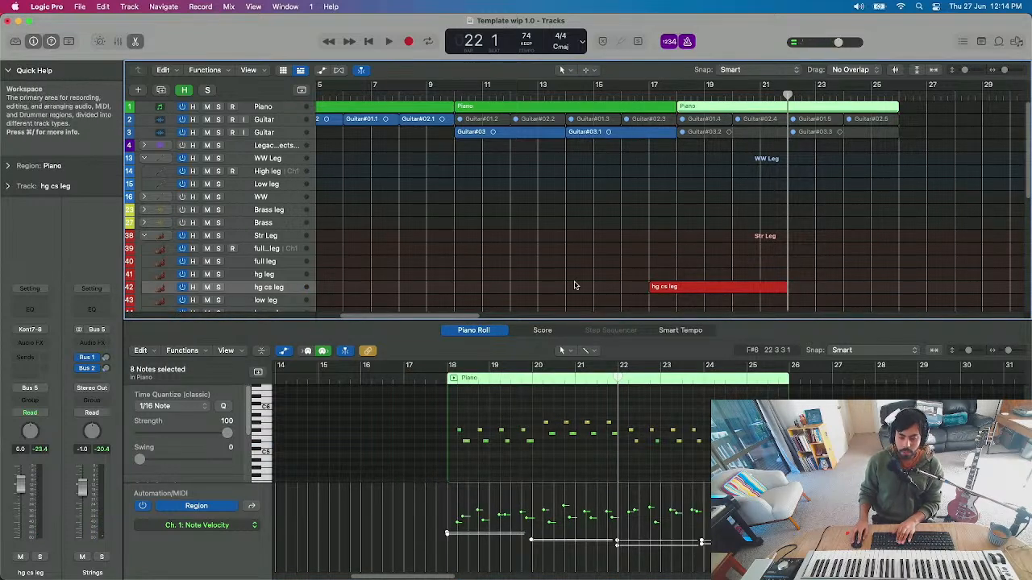
{"action": "left_click", "coordinate": [730, 286]}
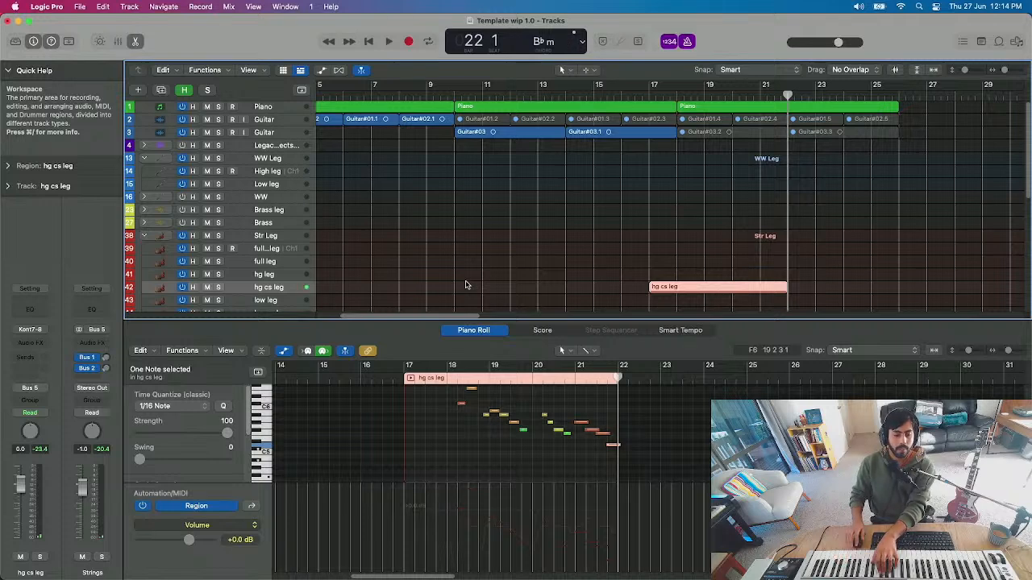
{"action": "left_click", "coordinate": [286, 119]}
{"action": "left_click", "coordinate": [289, 109]}
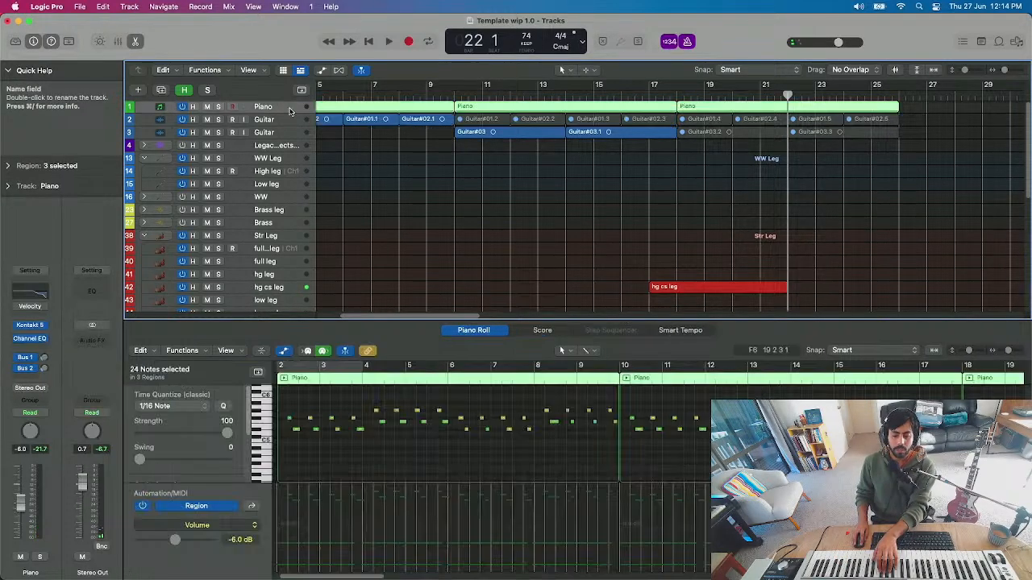
{"action": "left_click", "coordinate": [708, 286]}
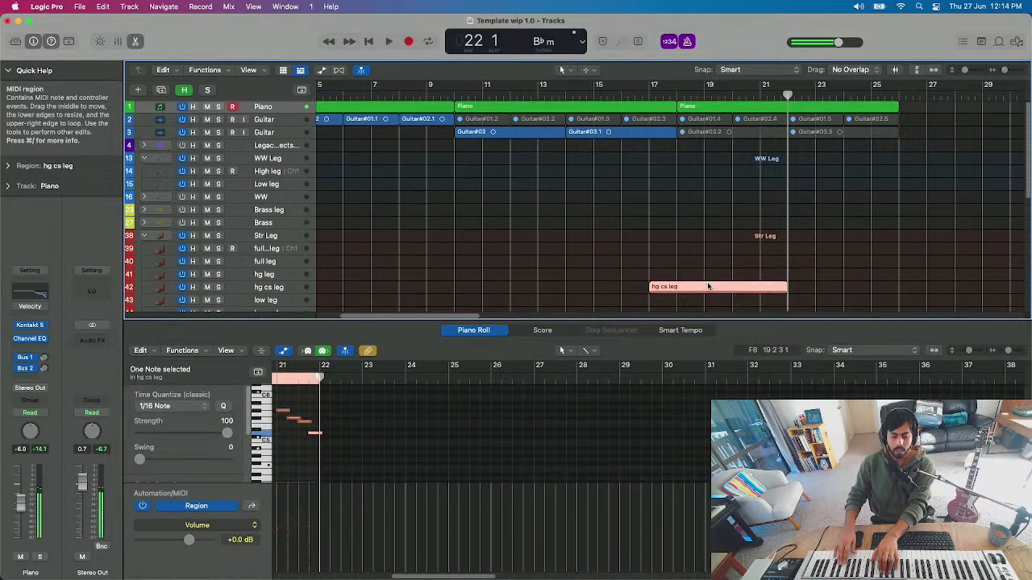
{"action": "scroll", "coordinate": [411, 454], "scroll_direction": "left", "scroll_amount": 5}
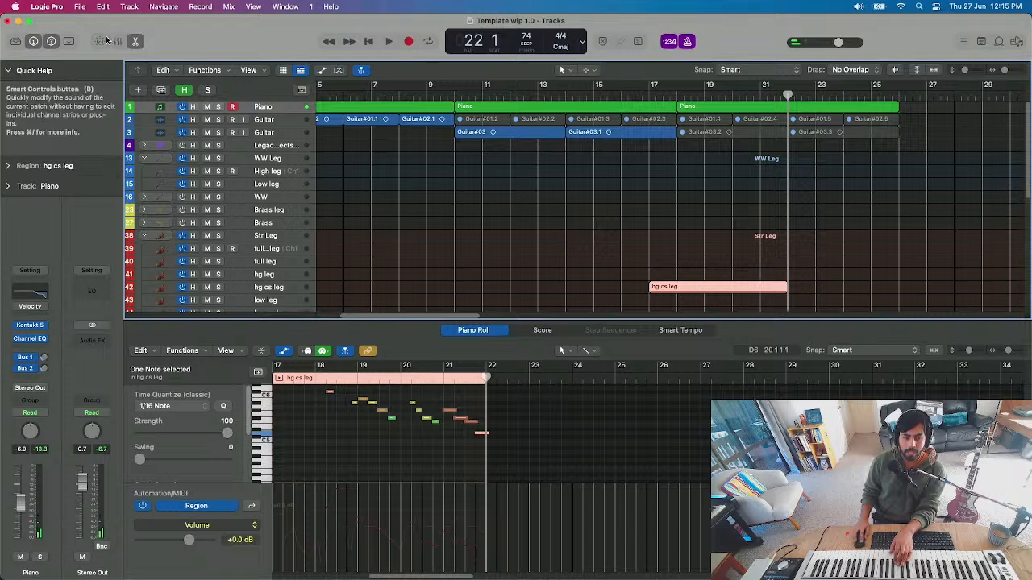
- Close the note editor and delete the st pizz regions from bar 18 onward
{"action": "left_click", "coordinate": [136, 41]}
{"action": "left_click_drag", "start_coordinate": [730, 436], "coordinate": [943, 377]}
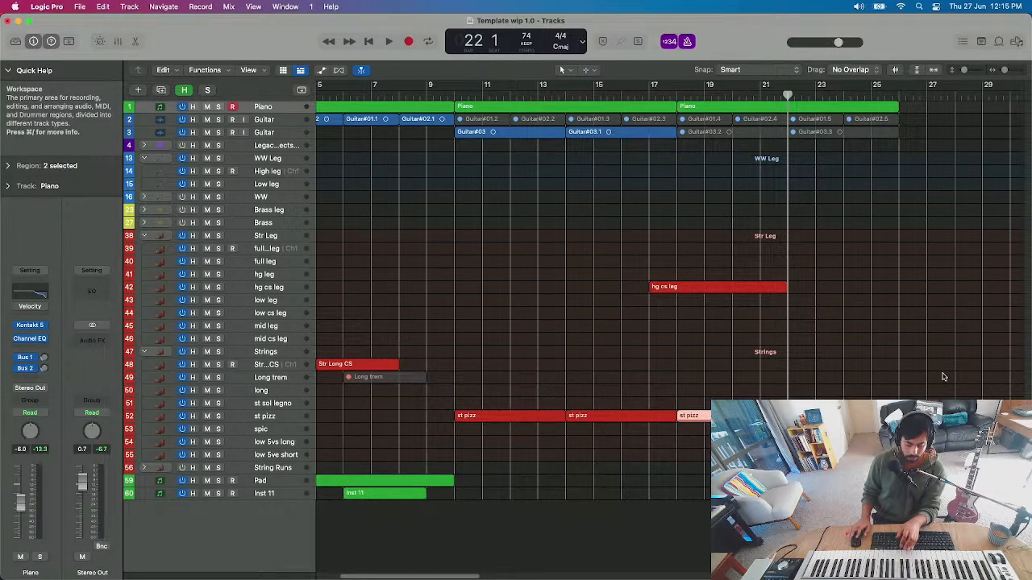
{"action": "key", "text": "Delete"}
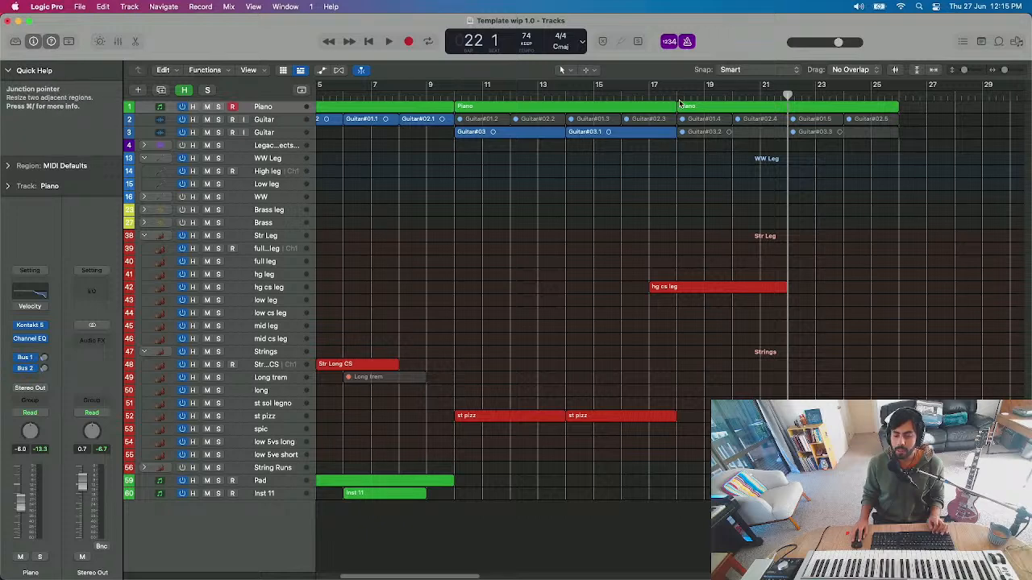
- Select the st pizz track for recording and place the playhead at bar 18
{"action": "left_click", "coordinate": [266, 416]}
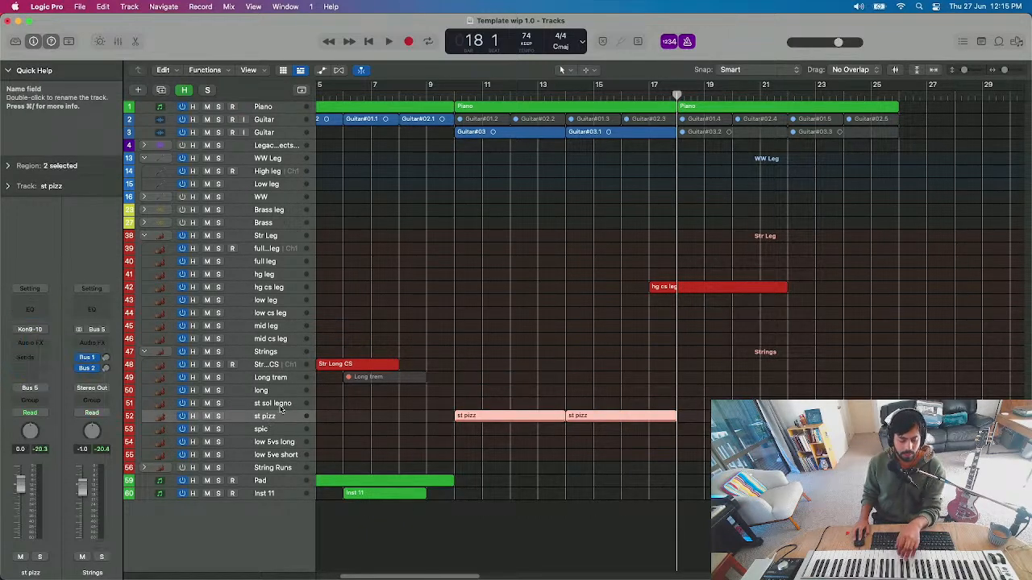
{"action": "double_click", "coordinate": [571, 96]}
{"action": "double_click", "coordinate": [677, 96]}
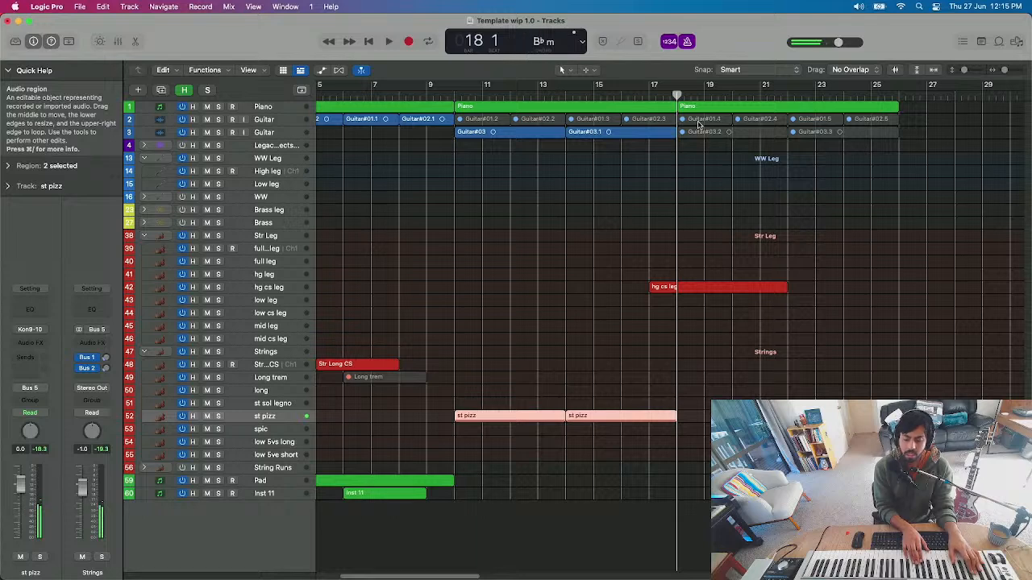
{"action": "key", "text": "r"}
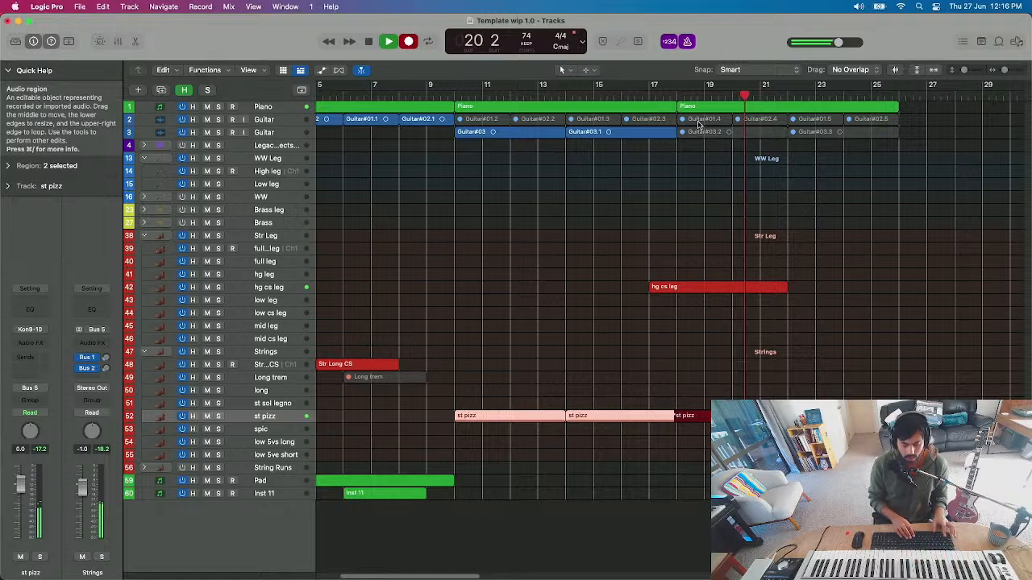
{"action": "key", "text": "space"}
{"action": "key", "text": "super+z"}
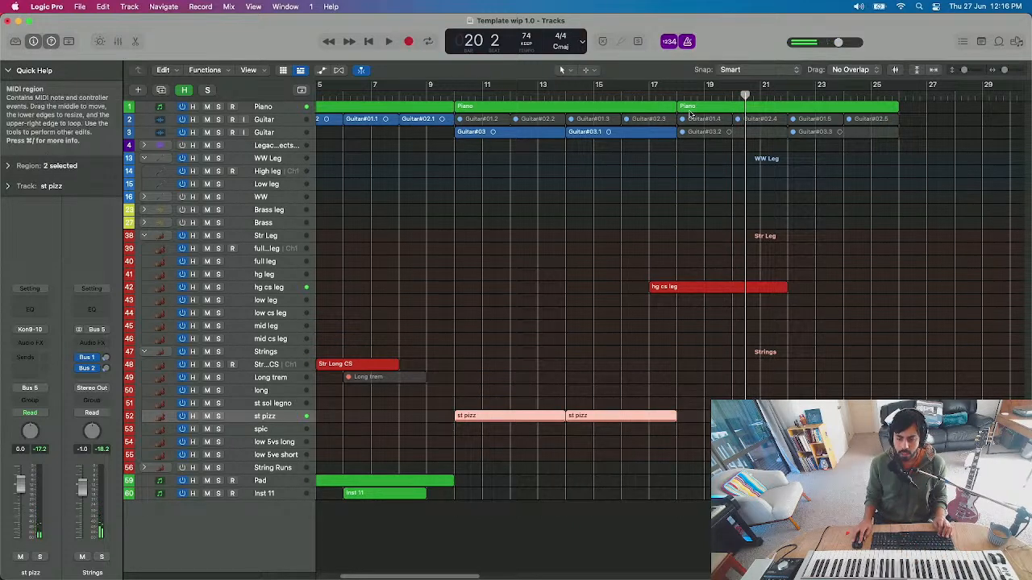
- Mute the Piano region starting at bar 18 and record a new st pizz part from bar 18 through bar 21
{"action": "left_click", "coordinate": [694, 107]}
{"action": "left_click", "coordinate": [678, 95]}
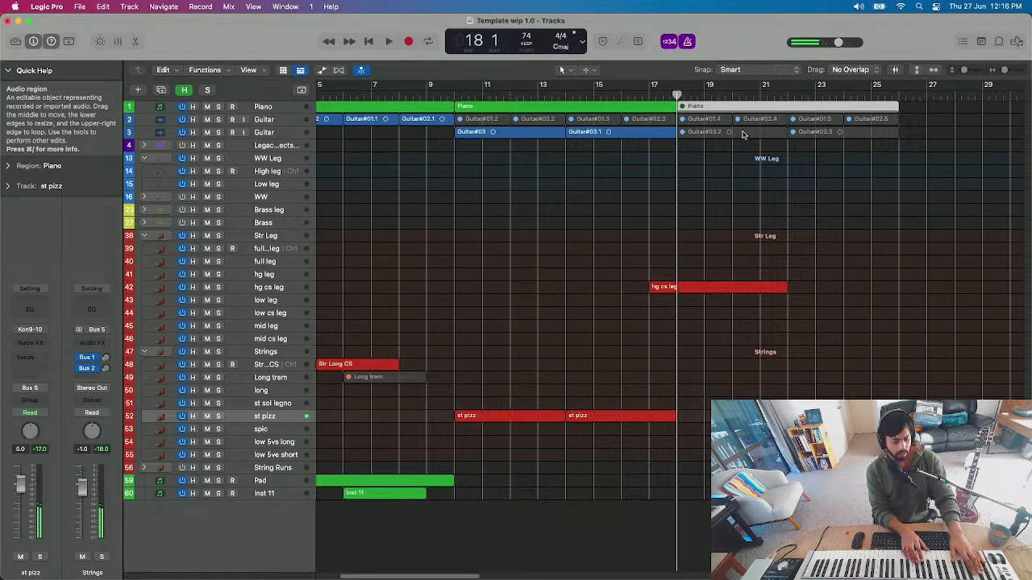
{"action": "key", "text": "r"}
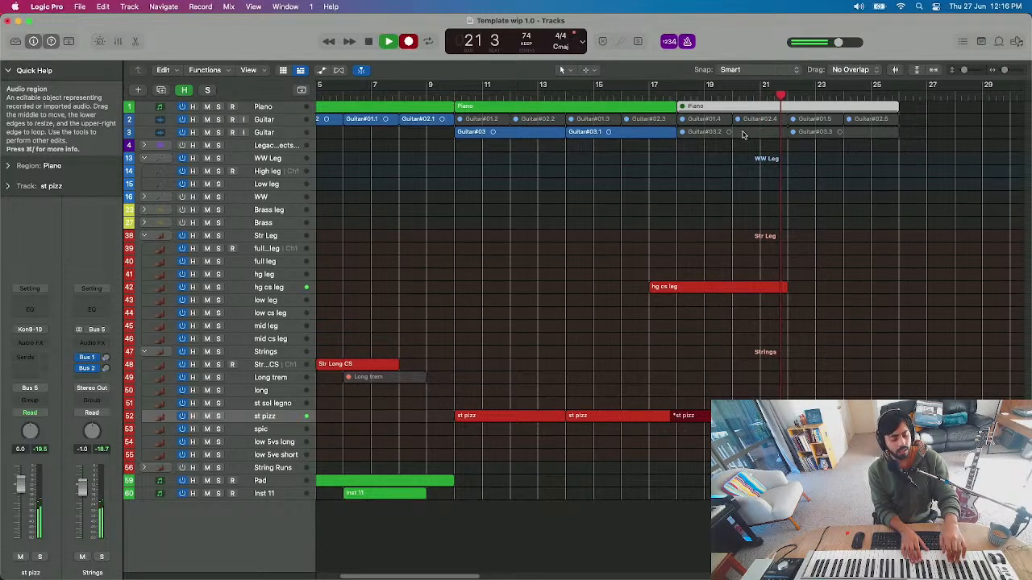
{"action": "key", "text": "space"}
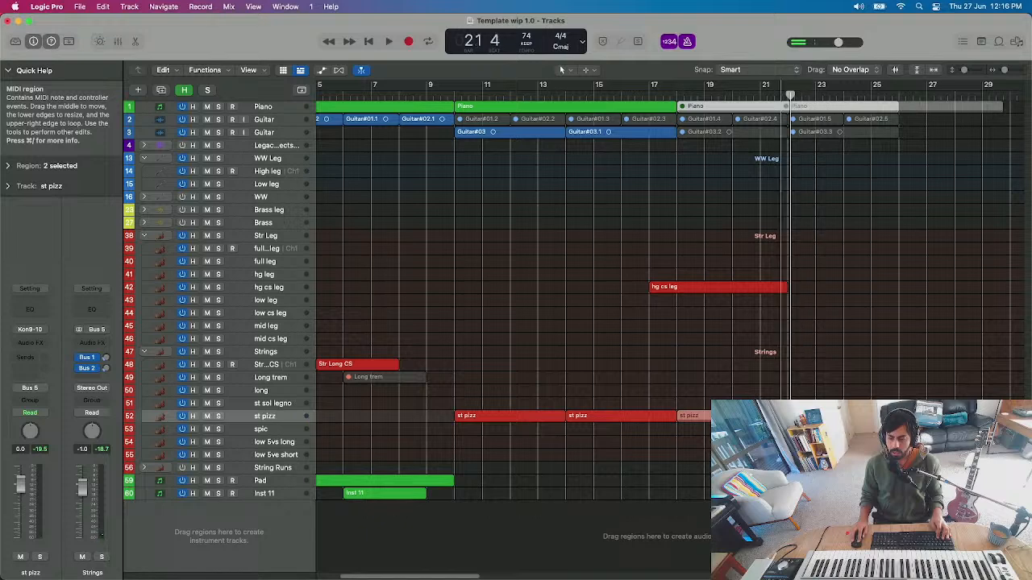
- Delete both muted Piano regions from bar 18 onward
{"action": "left_click", "coordinate": [833, 108]}
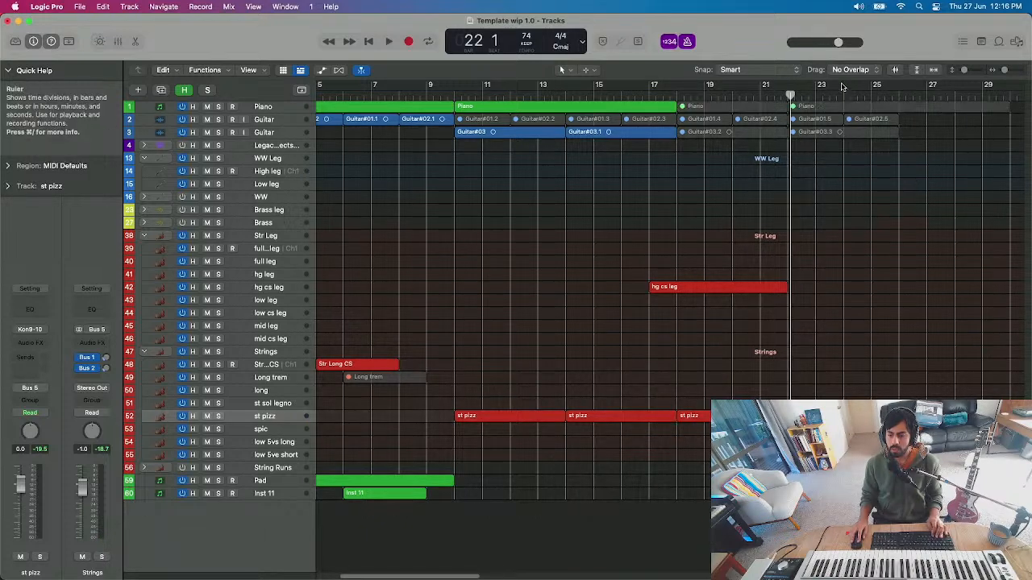
{"action": "key", "text": "Delete"}
{"action": "left_click", "coordinate": [696, 105]}
{"action": "key", "text": "Delete"}
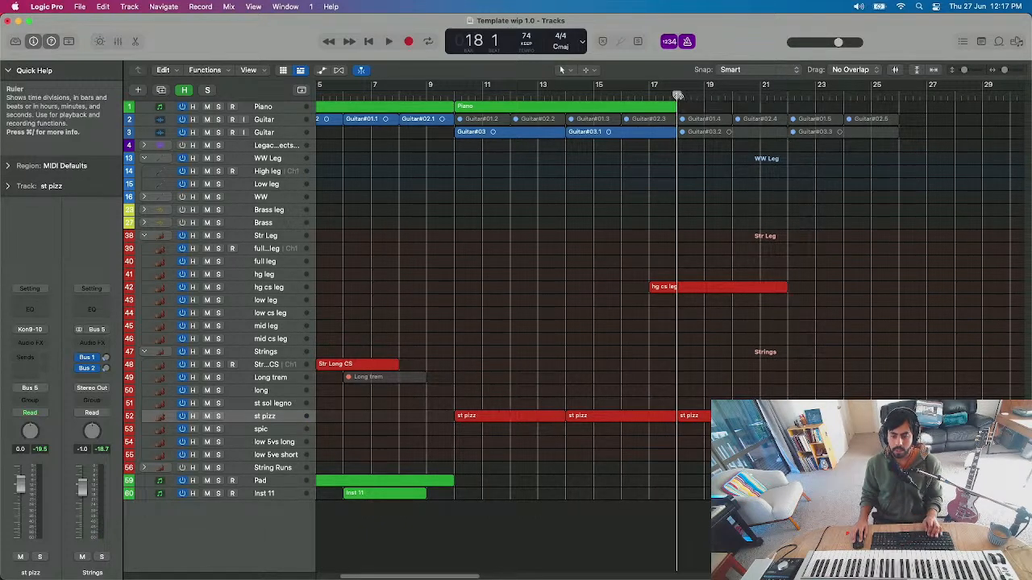
- Record a new Piano part from bar 18 through bar 21 and review its notes in the Piano Roll
{"action": "left_click", "coordinate": [269, 106]}
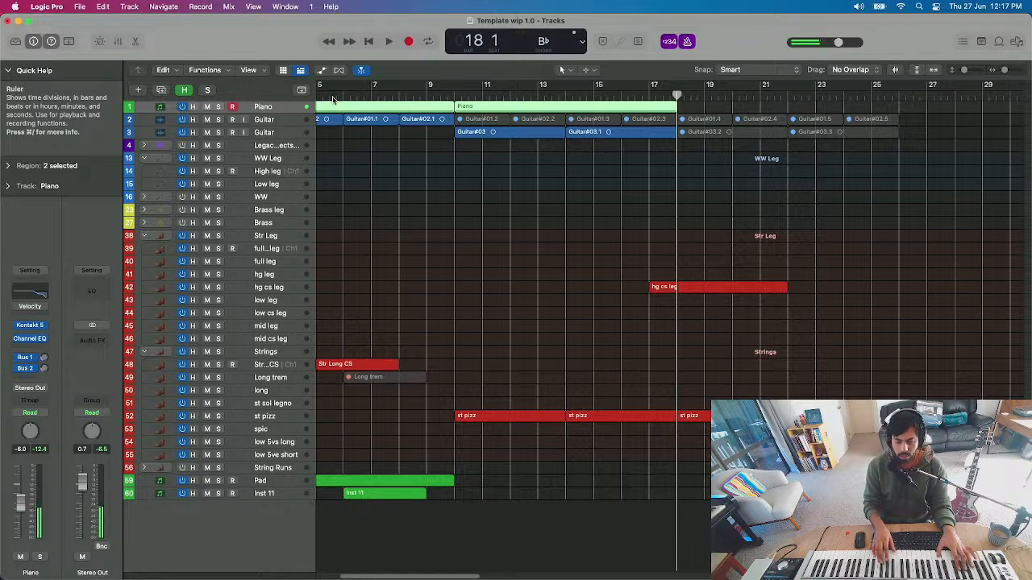
{"action": "key", "text": "r"}
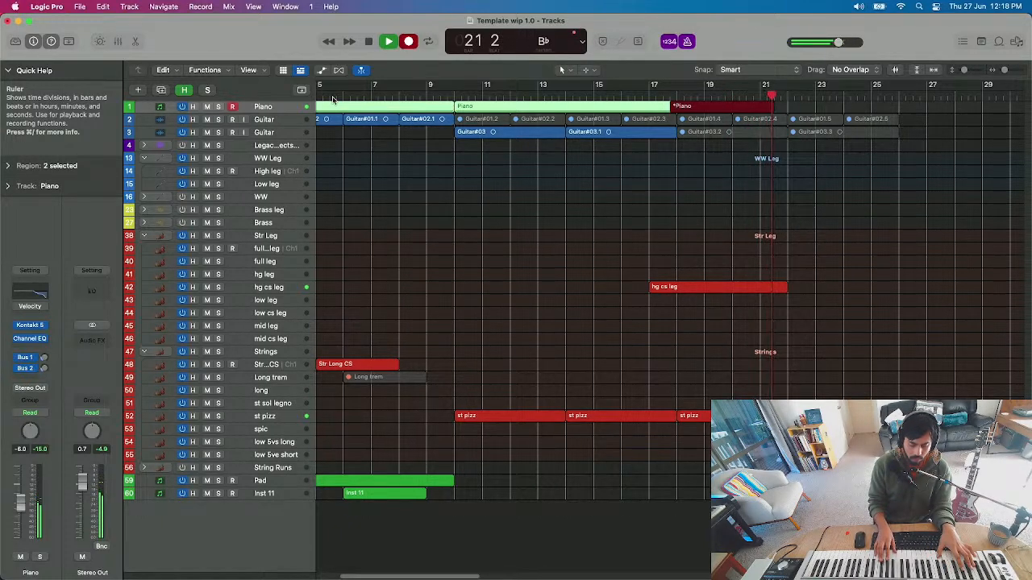
{"action": "key", "text": "space"}
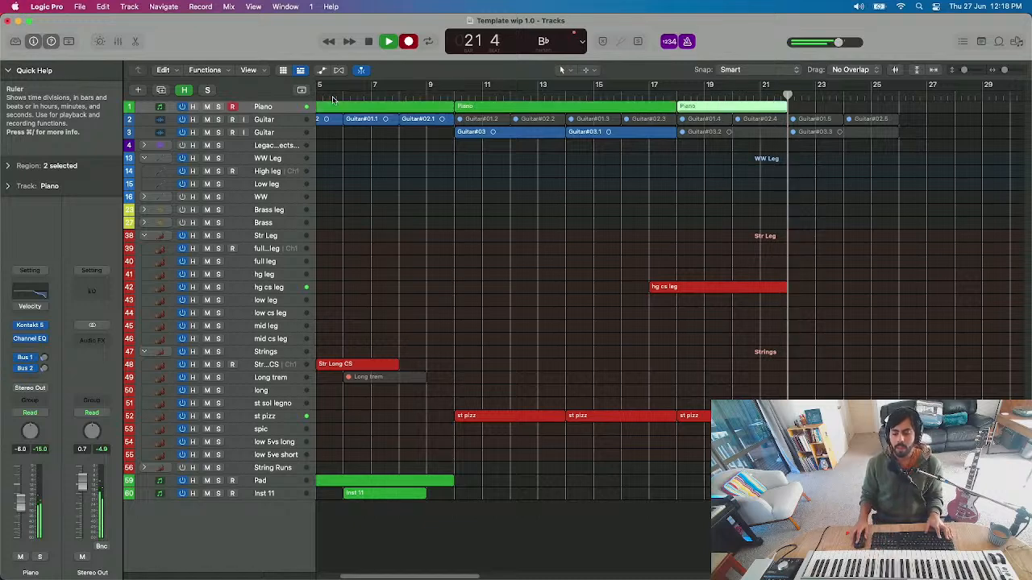
{"action": "key", "text": "p"}
{"action": "scroll", "coordinate": [447, 449], "scroll_direction": "down", "scroll_amount": 5}
{"action": "left_click_drag", "start_coordinate": [474, 424], "coordinate": [456, 503]}
{"action": "scroll", "coordinate": [542, 410], "scroll_direction": "up", "scroll_amount": 8}
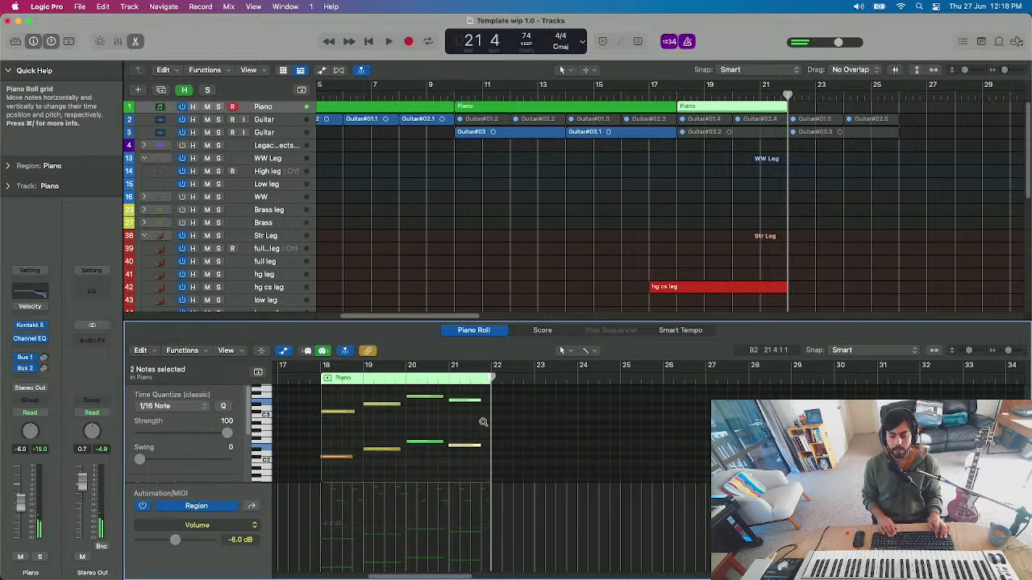
{"action": "key", "text": "e"}
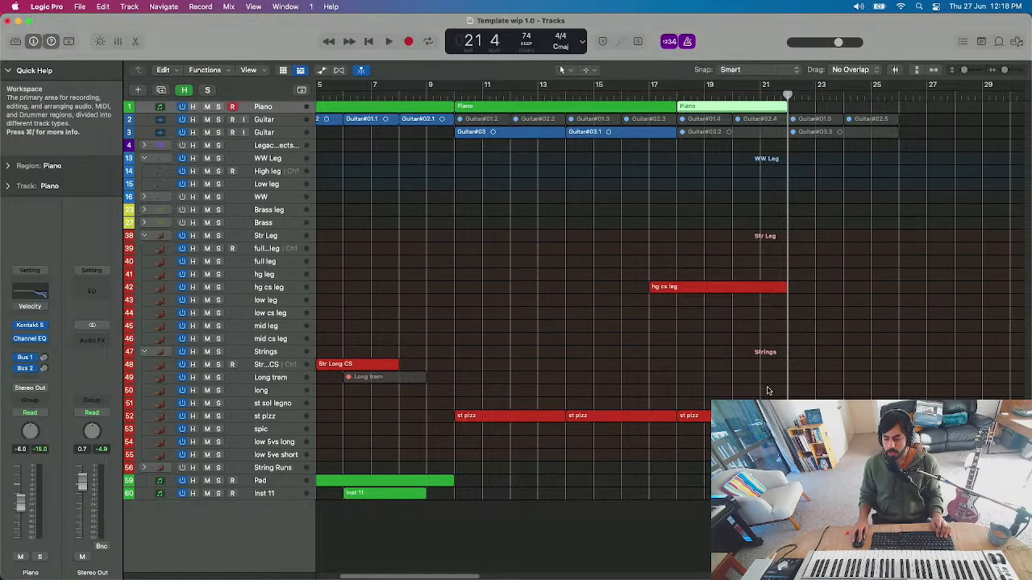
- Copy the new Piano region to bar 22 and lower the copy's sustained octave notes in bar 25
{"action": "left_click_drag", "start_coordinate": [745, 107], "coordinate": [813, 107]}
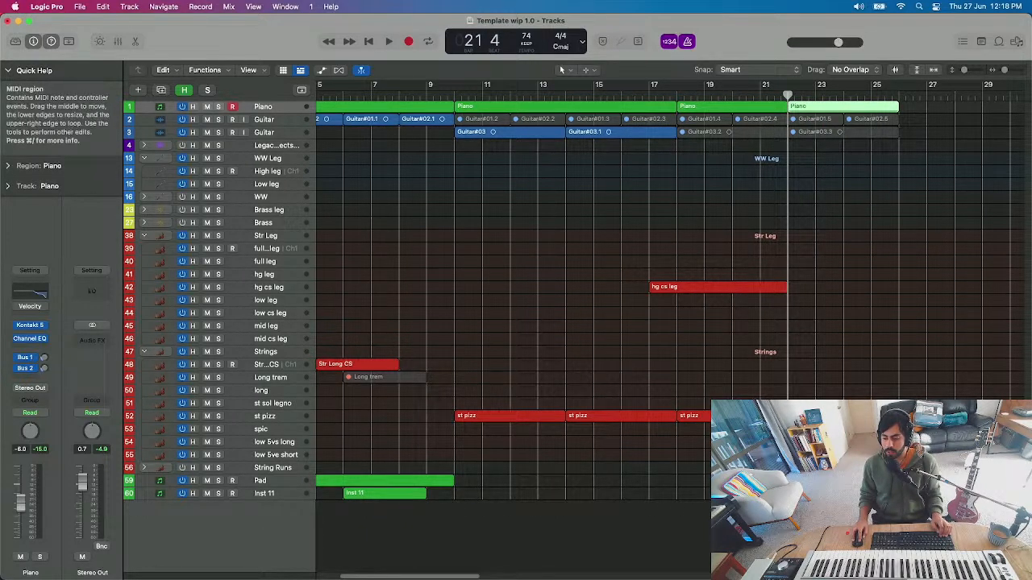
{"action": "key", "text": "e"}
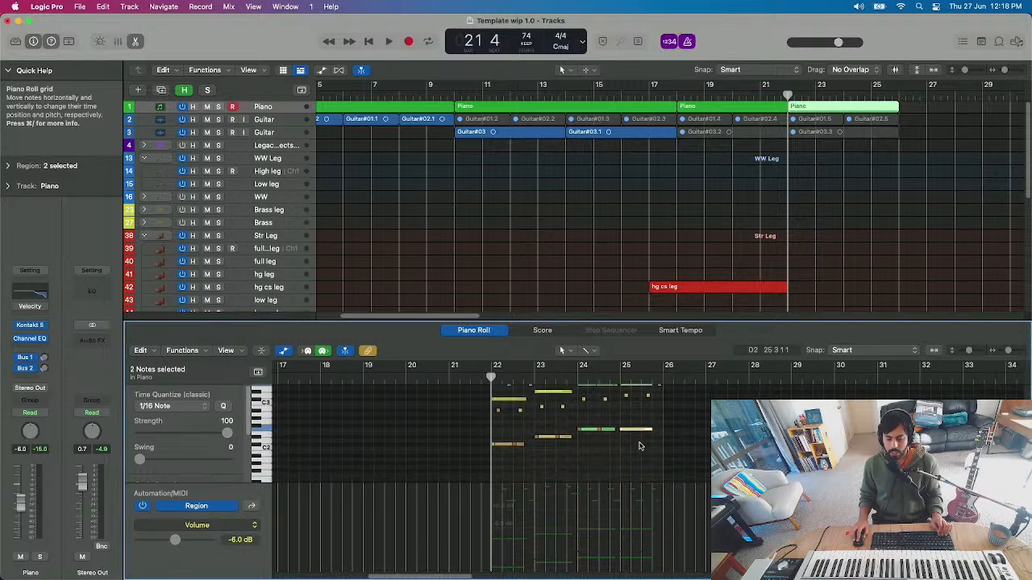
{"action": "left_click", "coordinate": [637, 445]}
{"action": "scroll", "coordinate": [641, 436], "scroll_direction": "up", "scroll_amount": 1}
{"action": "left_click", "coordinate": [640, 435]}
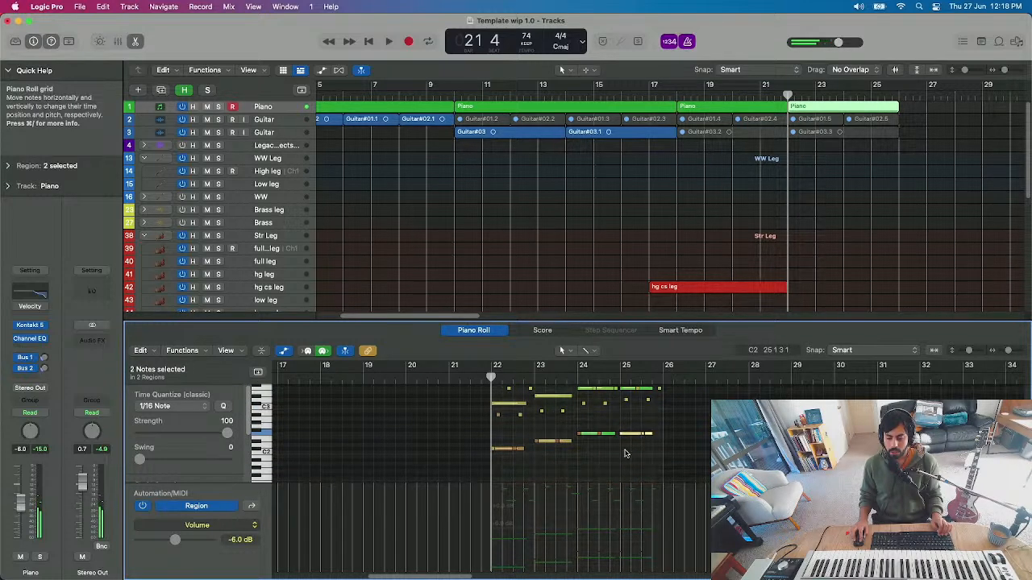
{"action": "scroll", "coordinate": [643, 423], "scroll_direction": "up", "scroll_amount": 1}
{"action": "left_click", "coordinate": [654, 394]}
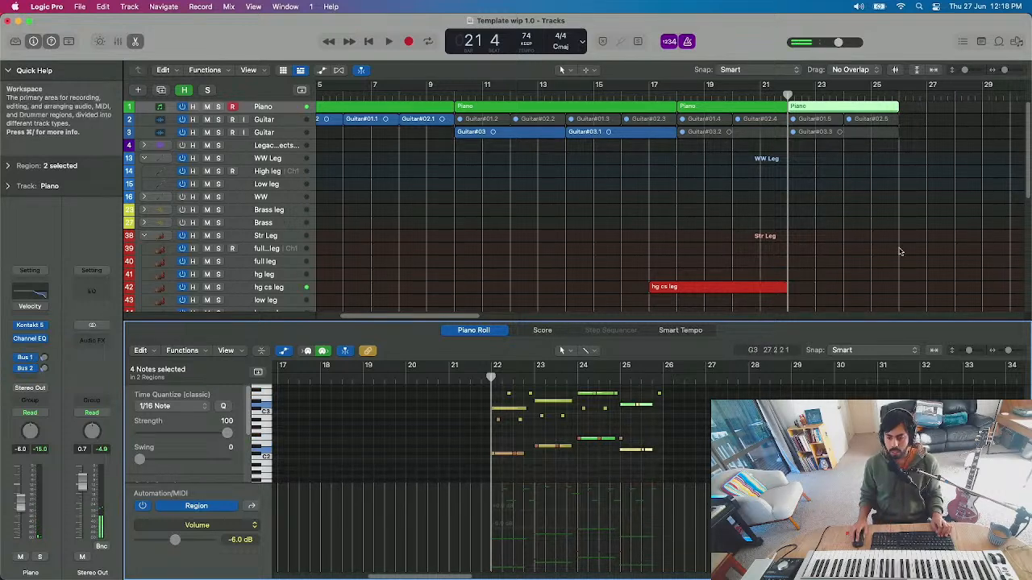
- Lower individual bar 25 notes in the st pizz region starting at bar 22 to fit the changed chord
{"action": "scroll", "coordinate": [820, 255], "scroll_direction": "down", "scroll_amount": 10}
{"action": "left_click", "coordinate": [834, 253]}
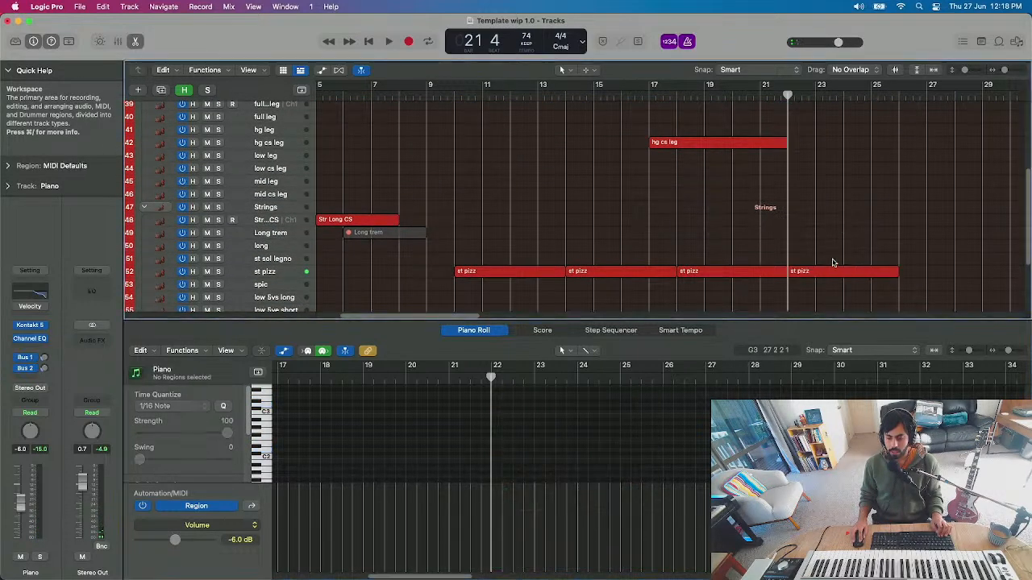
{"action": "left_click", "coordinate": [834, 272]}
{"action": "scroll", "coordinate": [622, 446], "scroll_direction": "up", "scroll_amount": 1}
{"action": "scroll", "coordinate": [622, 445], "scroll_direction": "up", "scroll_amount": 3}
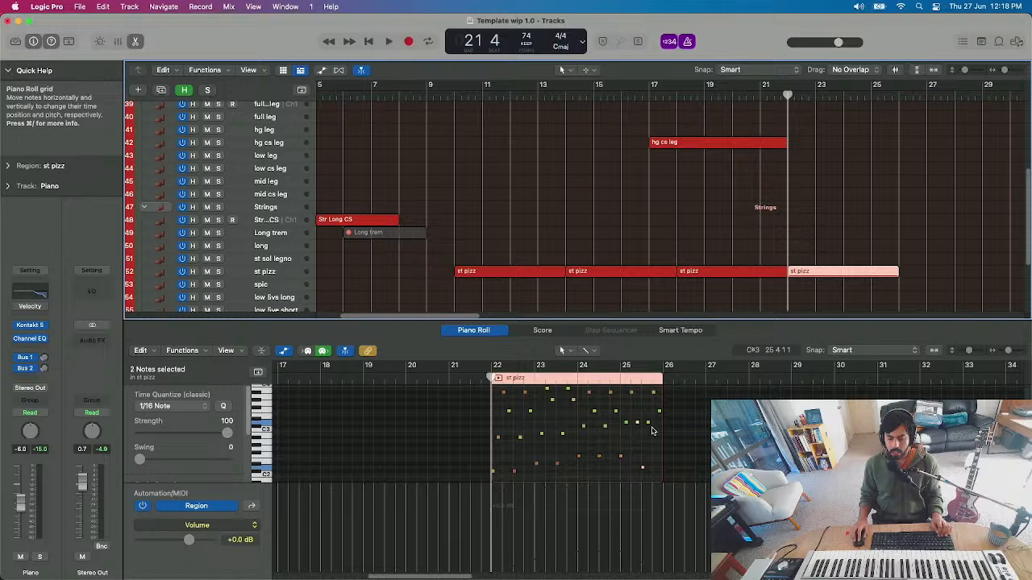
{"action": "left_click", "coordinate": [647, 426]}
{"action": "scroll", "coordinate": [647, 425], "scroll_direction": "up", "scroll_amount": 1}
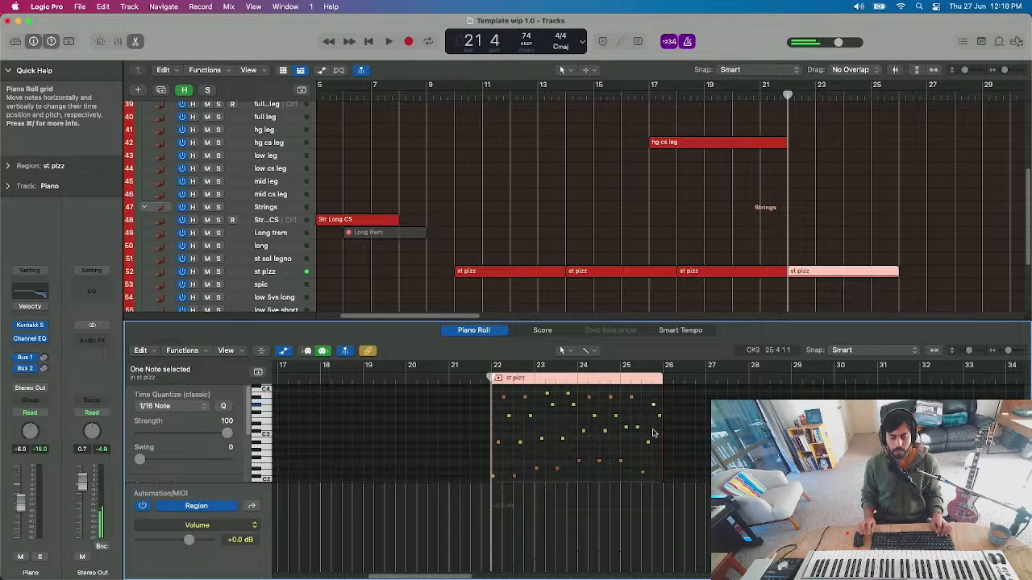
- Play from bar 17 and select the sustained low octave notes in both Piano regions from bar 18 through bar 25
{"action": "left_click", "coordinate": [669, 95]}
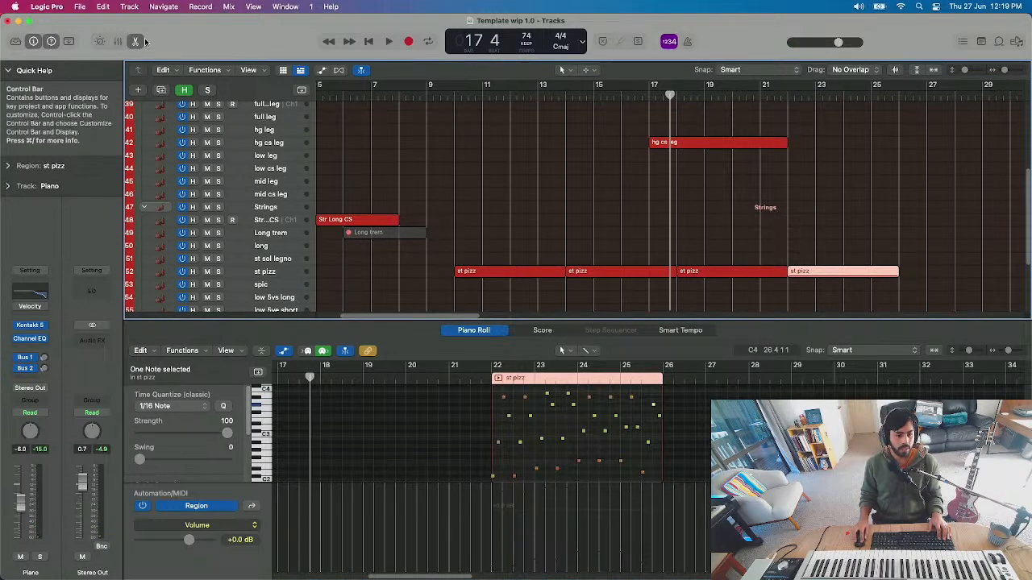
{"action": "key", "text": "p"}
{"action": "key", "text": "space"}
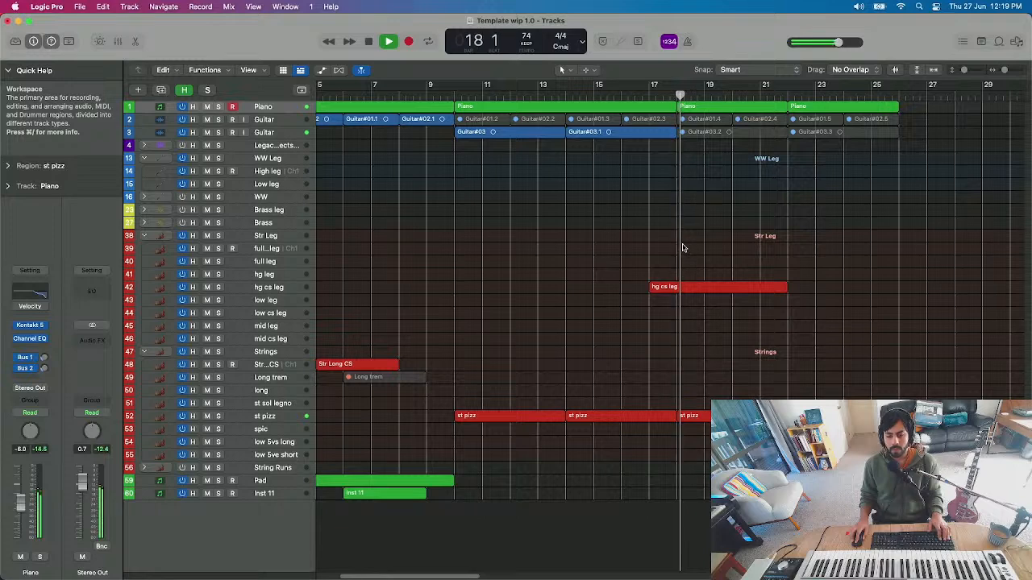
{"action": "double_click", "coordinate": [700, 109]}
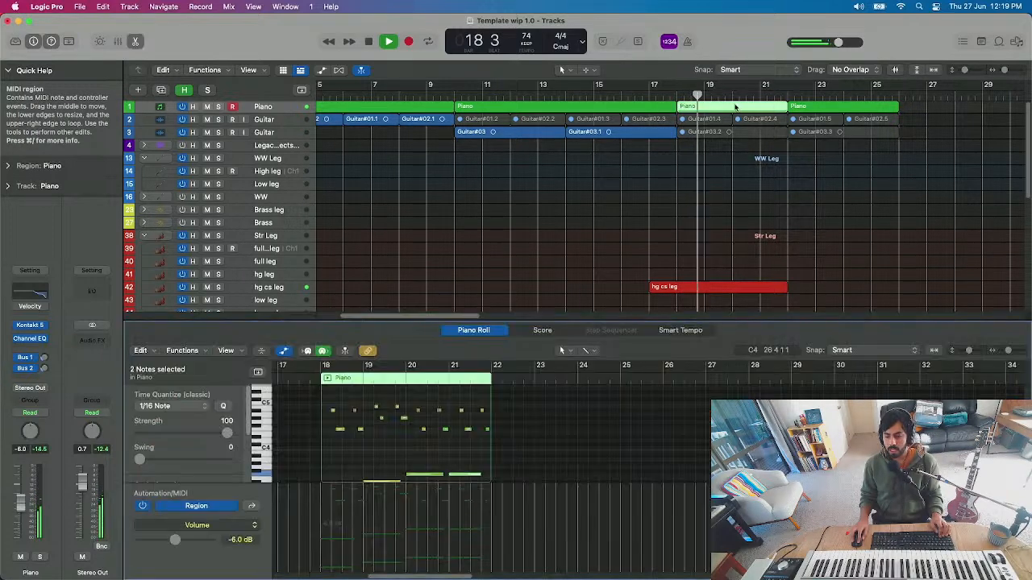
{"action": "scroll", "coordinate": [458, 410], "scroll_direction": "down", "scroll_amount": 2}
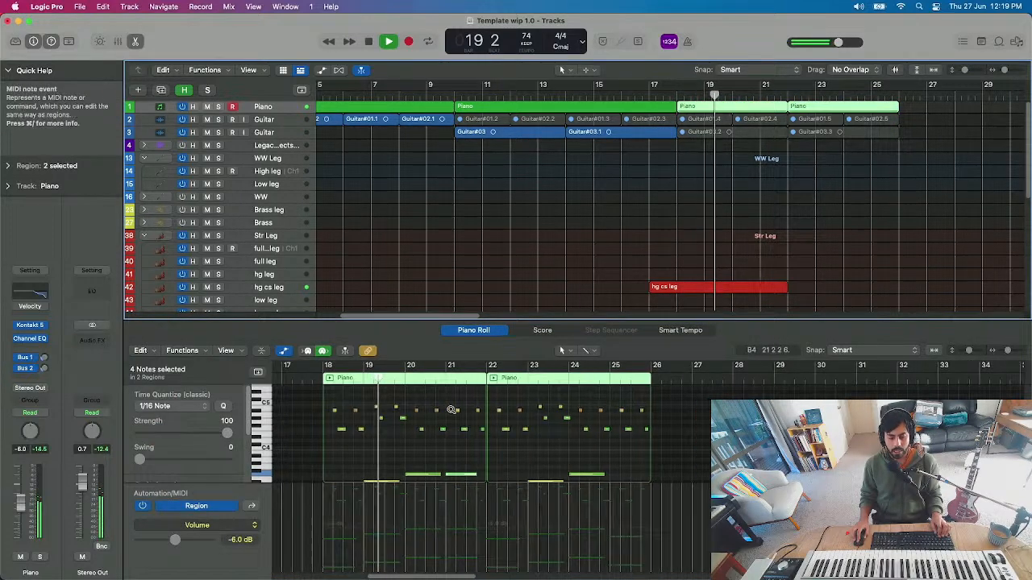
{"action": "left_click", "coordinate": [283, 350]}
{"action": "left_click_drag", "start_coordinate": [304, 554], "coordinate": [705, 452]}
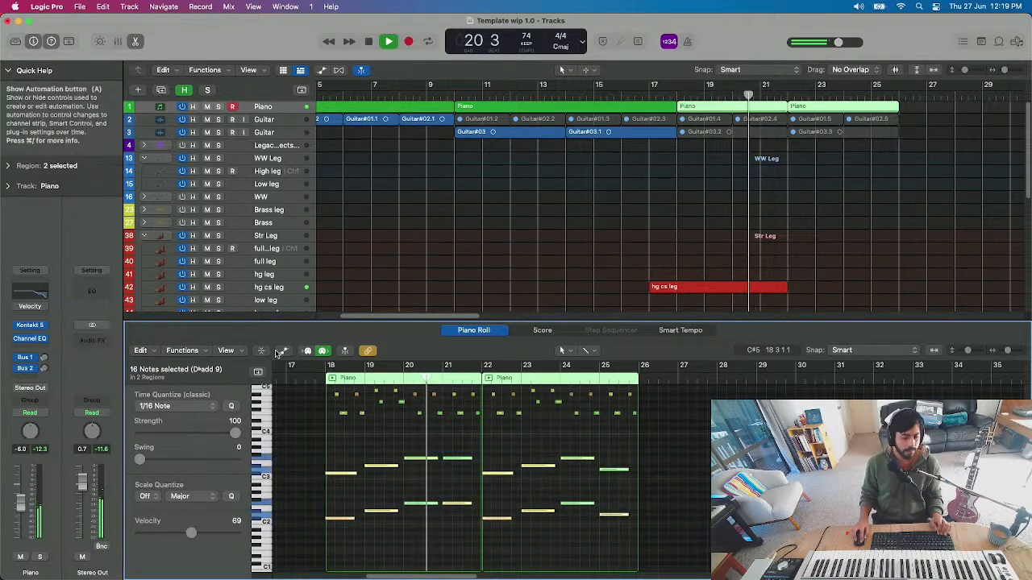
- Show the Note Velocity lane for both Piano regions and lower the velocities of the sustained low notes, mainly in bars 19 to 21
{"action": "left_click", "coordinate": [283, 351]}
{"action": "left_click", "coordinate": [251, 506]}
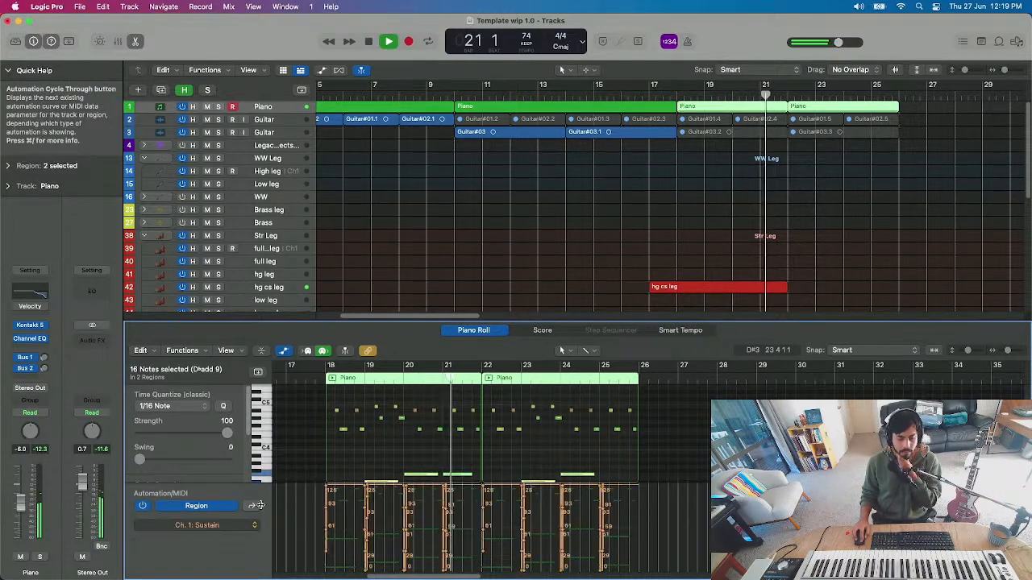
{"action": "left_click", "coordinate": [252, 506]}
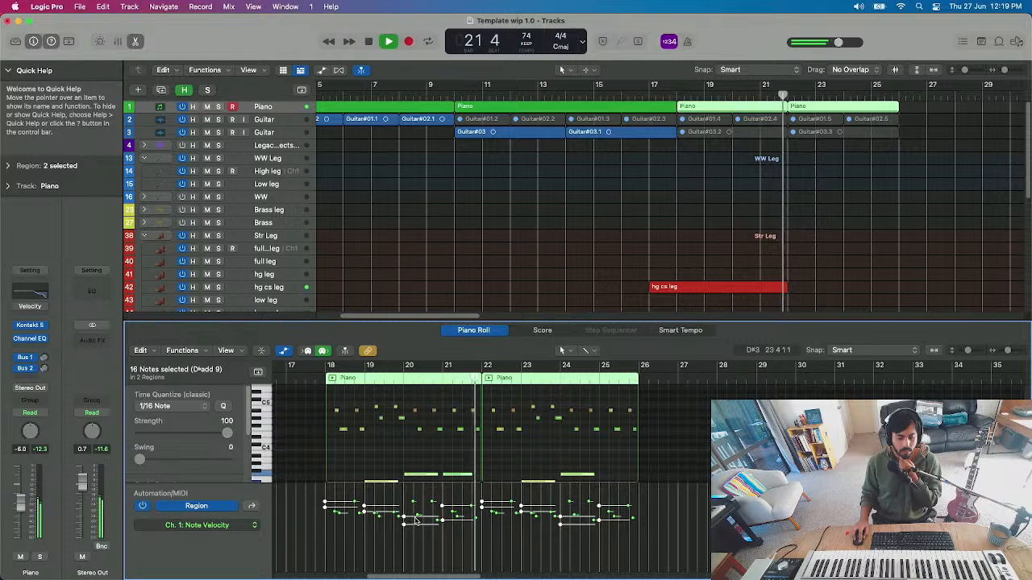
{"action": "left_click_drag", "start_coordinate": [405, 530], "coordinate": [404, 538]}
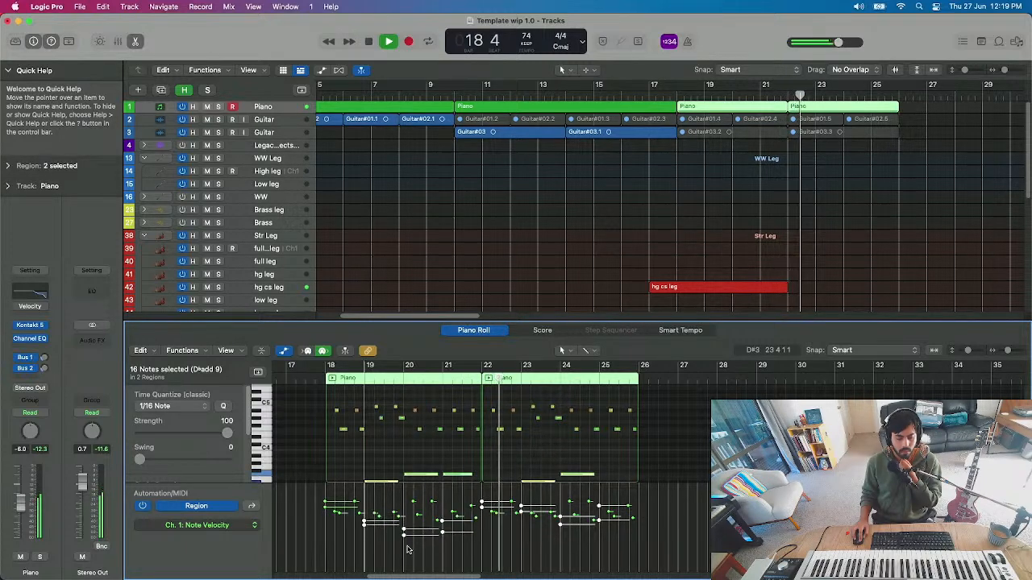
{"action": "left_click_drag", "start_coordinate": [482, 508], "coordinate": [482, 524]}
- Select the sustained low notes in the Piano region at bar 22, lower their velocities, and stop playback
{"action": "scroll", "coordinate": [542, 440], "scroll_direction": "down", "scroll_amount": 5}
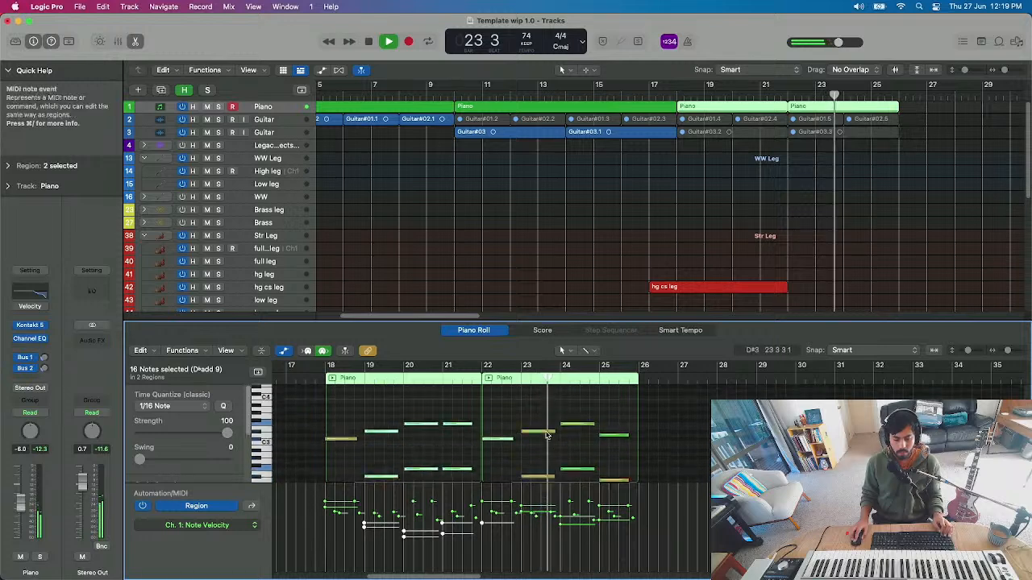
{"action": "left_click_drag", "start_coordinate": [500, 418], "coordinate": [740, 500]}
{"action": "left_click_drag", "start_coordinate": [544, 508], "coordinate": [482, 539]}
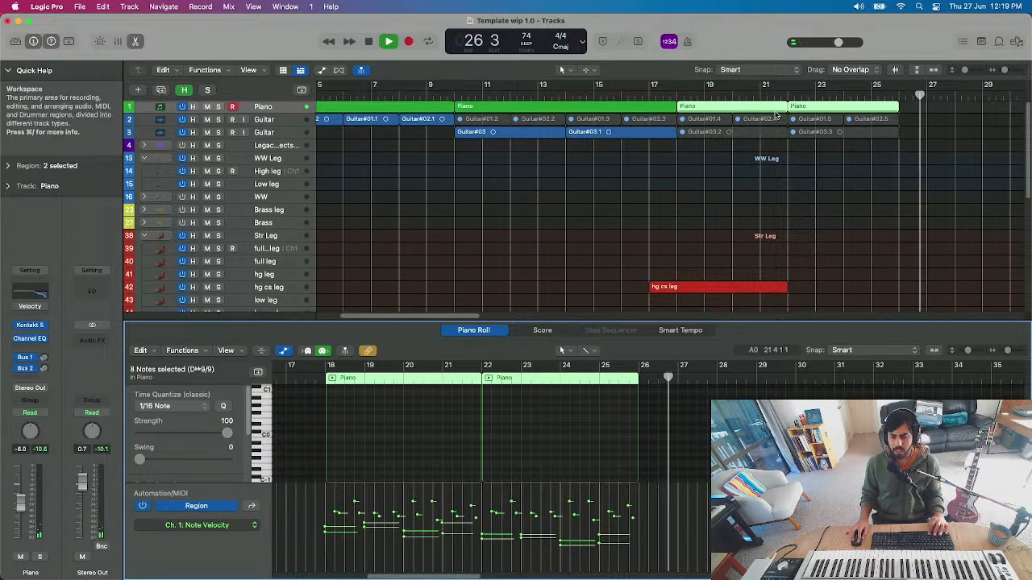
{"action": "key", "text": "space"}
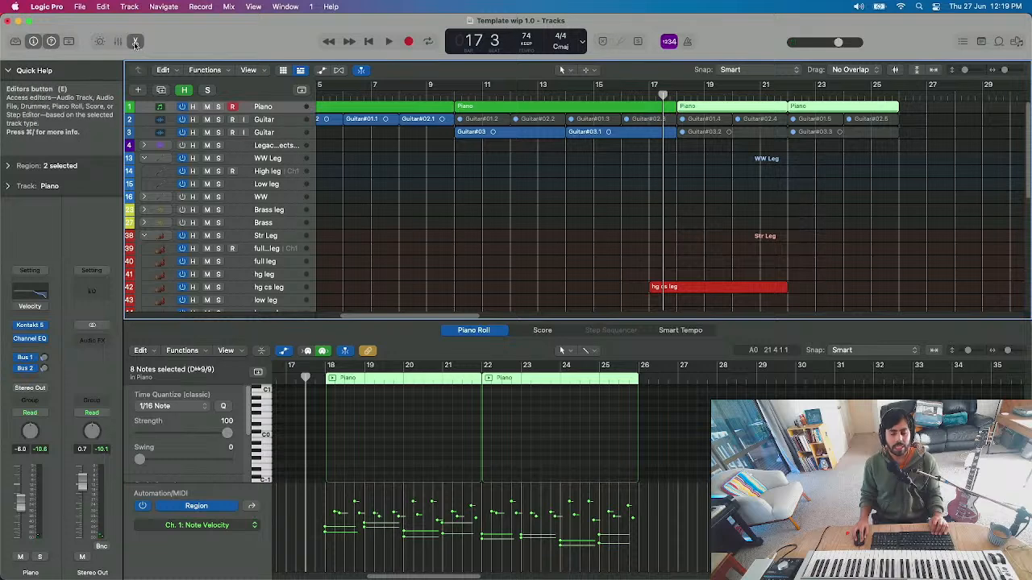
- Close the note editor and listen to the arrangement from just before bar 10 to bar 19
{"action": "key", "text": "p"}
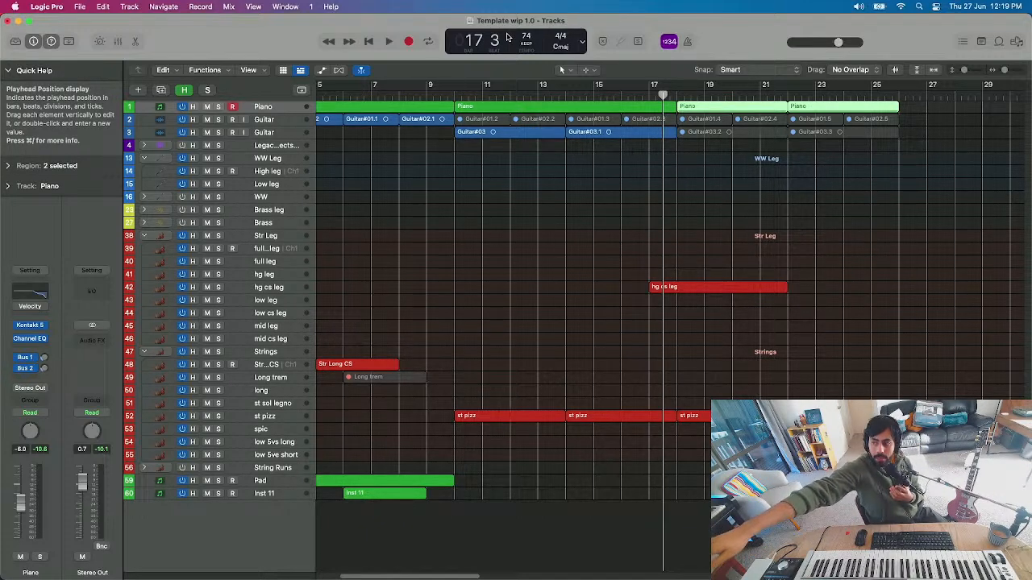
{"action": "left_click", "coordinate": [446, 95]}
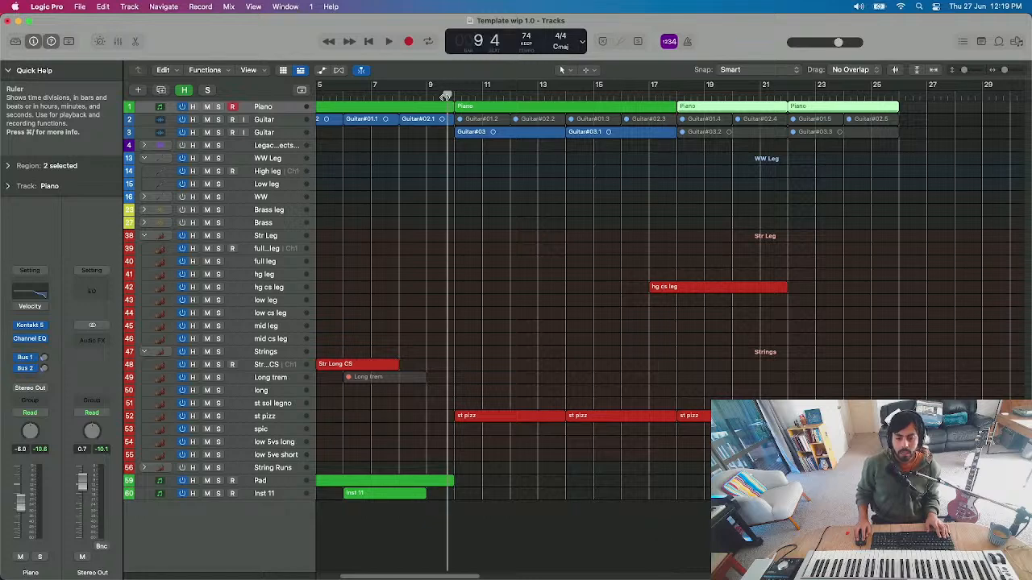
{"action": "key", "text": "space"}
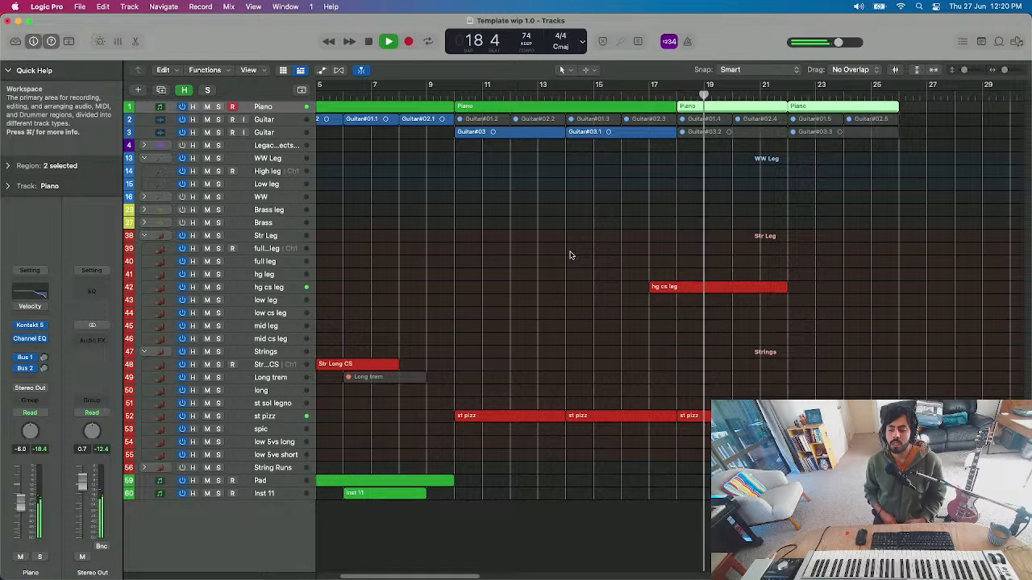
{"action": "key", "text": "space"}
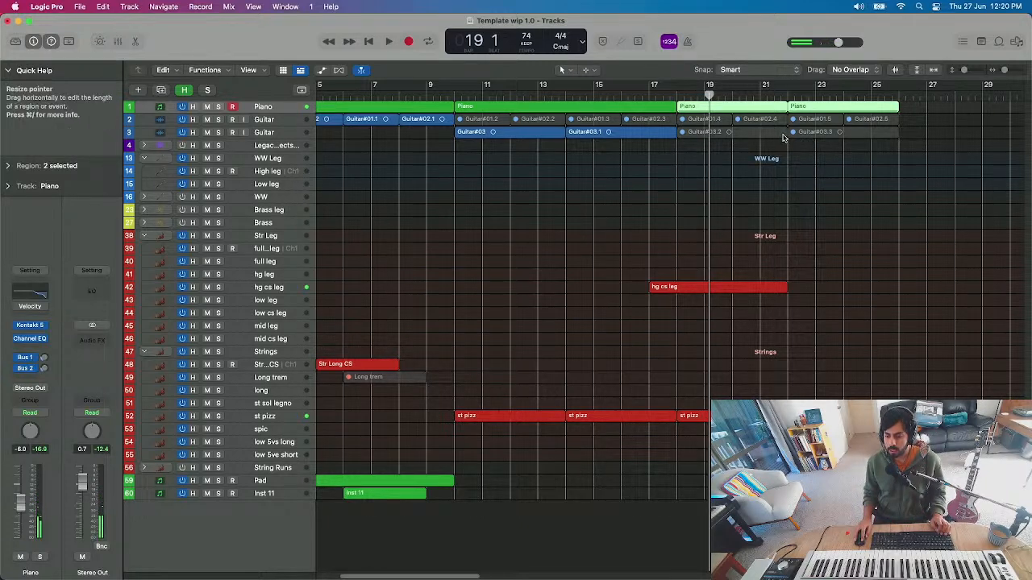
- Shorten the Guitar#03.2 region to end just after bar 18 and remove the Guitar#03.3 region at bar 22
{"action": "left_click_drag", "start_coordinate": [787, 135], "coordinate": [680, 143]}
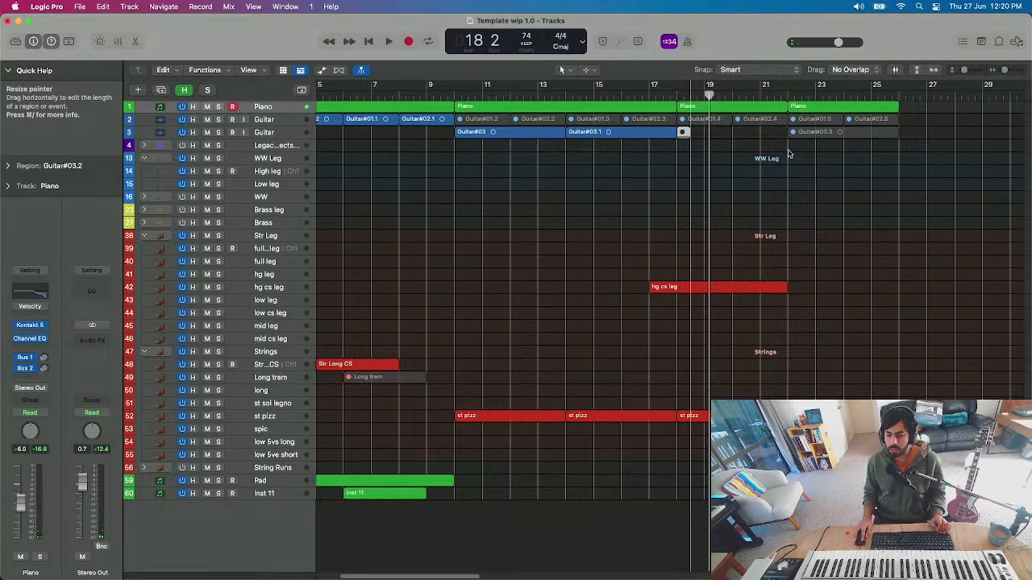
{"action": "left_click", "coordinate": [846, 135]}
{"action": "left_click", "coordinate": [681, 94]}
- Select the three regions on the second Guitar track from bar 10 to just after bar 18 and unmute them
{"action": "left_click", "coordinate": [273, 134]}
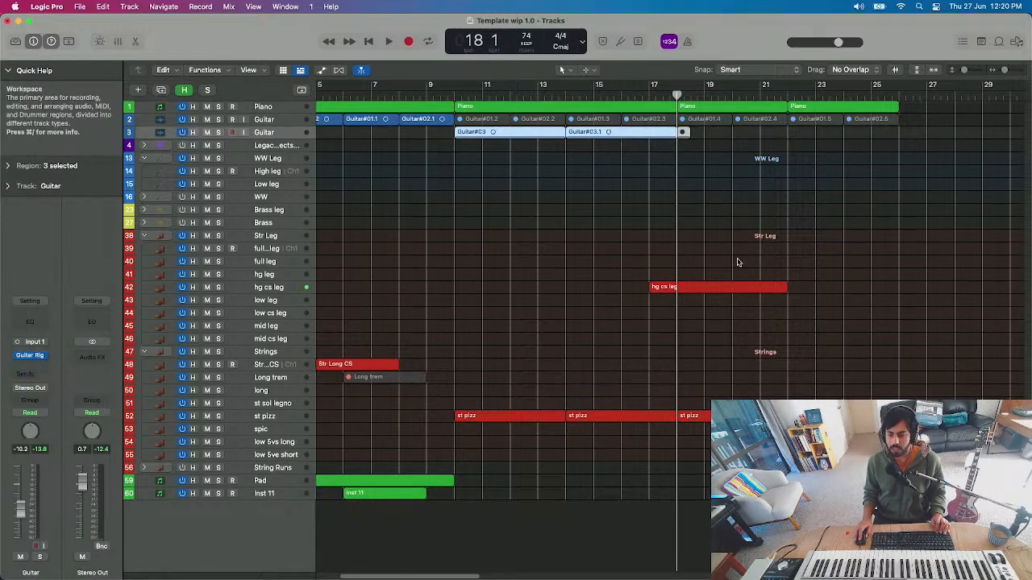
{"action": "key", "text": "super+Down"}
{"action": "key", "text": "super+Down"}
{"action": "left_click", "coordinate": [702, 177]}
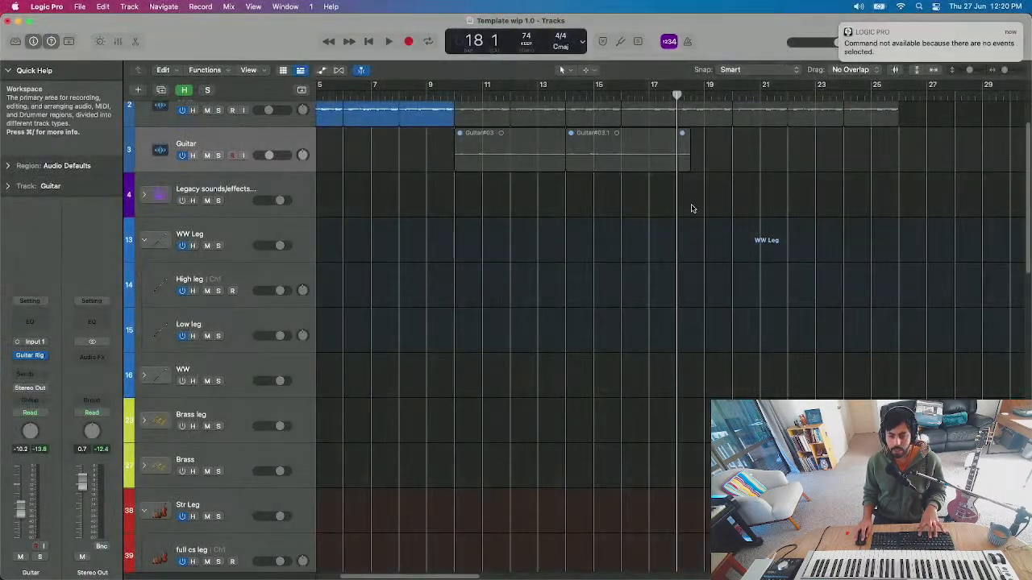
{"action": "left_click_drag", "start_coordinate": [702, 204], "coordinate": [451, 129]}
{"action": "key", "text": "ctrl+m"}
- Trim the end of the short Guitar#03.2 region after bar 18 slightly and switch to the Fade tool
{"action": "left_click", "coordinate": [712, 173]}
{"action": "mouse_move", "coordinate": [687, 170]}
{"action": "left_mouse_down"}
{"action": "mouse_move", "coordinate": [690, 159]}
{"action": "mouse_move", "coordinate": [679, 166]}
{"action": "left_mouse_up"}
{"action": "key", "text": "t"}
{"action": "key", "text": "a"}
{"action": "key", "text": "super+Up"}
{"action": "key", "text": "super+Up"}
{"action": "key", "text": "super+Up"}
{"action": "key", "text": "super+Up"}
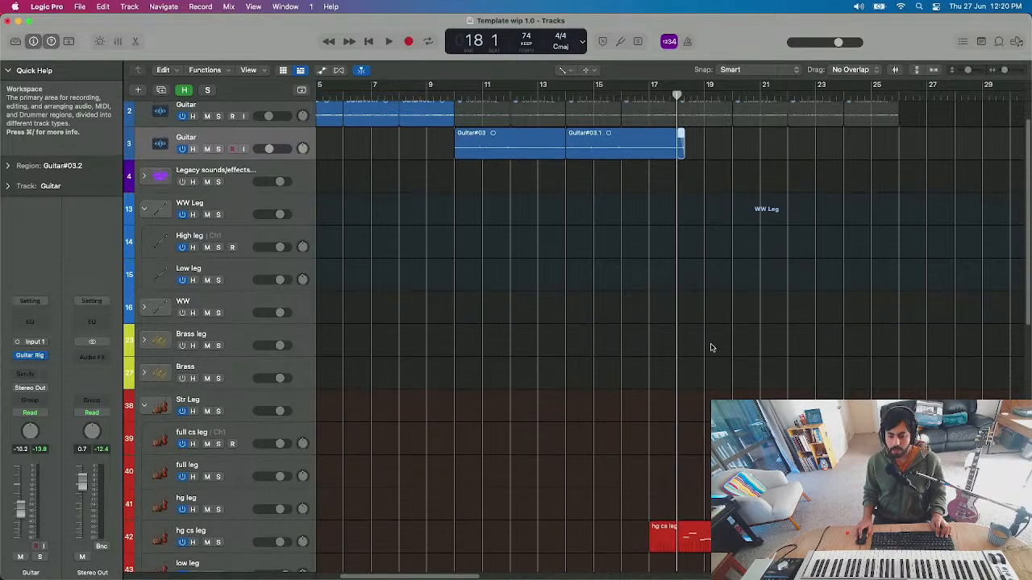
- Expand the WW track stack to show its individual woodwind tracks
{"action": "scroll", "coordinate": [647, 289], "scroll_direction": "down", "scroll_amount": 5}
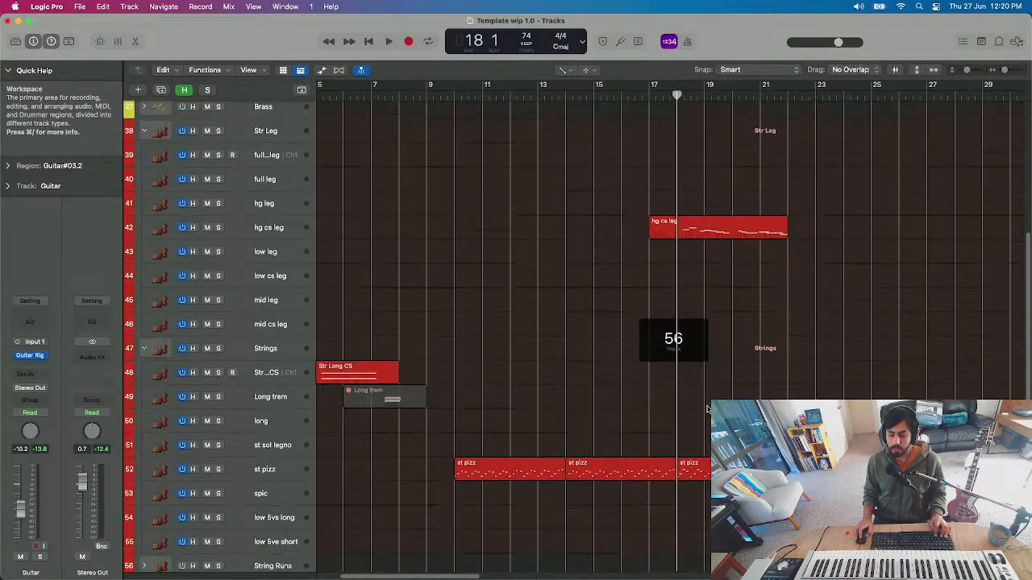
{"action": "key", "text": "super+Up"}
{"action": "scroll", "coordinate": [644, 129], "scroll_direction": "up", "scroll_amount": 3}
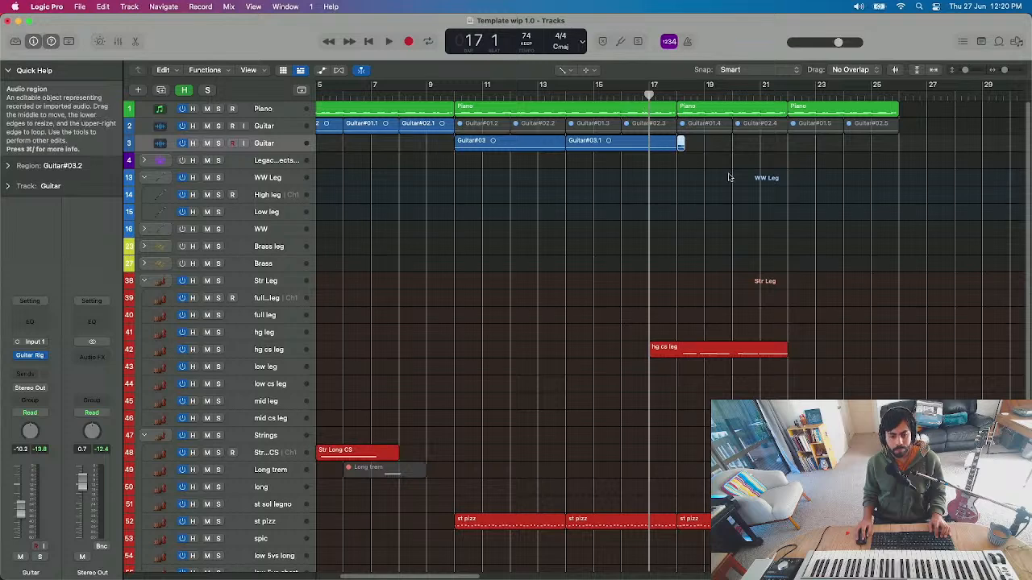
{"action": "scroll", "coordinate": [403, 248], "scroll_direction": "down", "scroll_amount": 1}
{"action": "scroll", "coordinate": [387, 165], "scroll_direction": "up", "scroll_amount": 1}
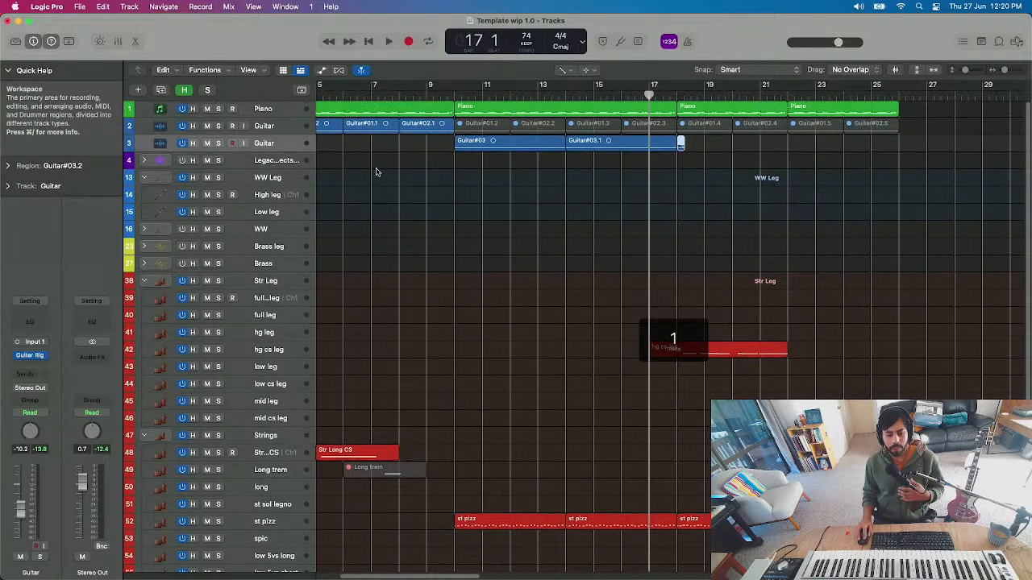
{"action": "left_click", "coordinate": [151, 234]}
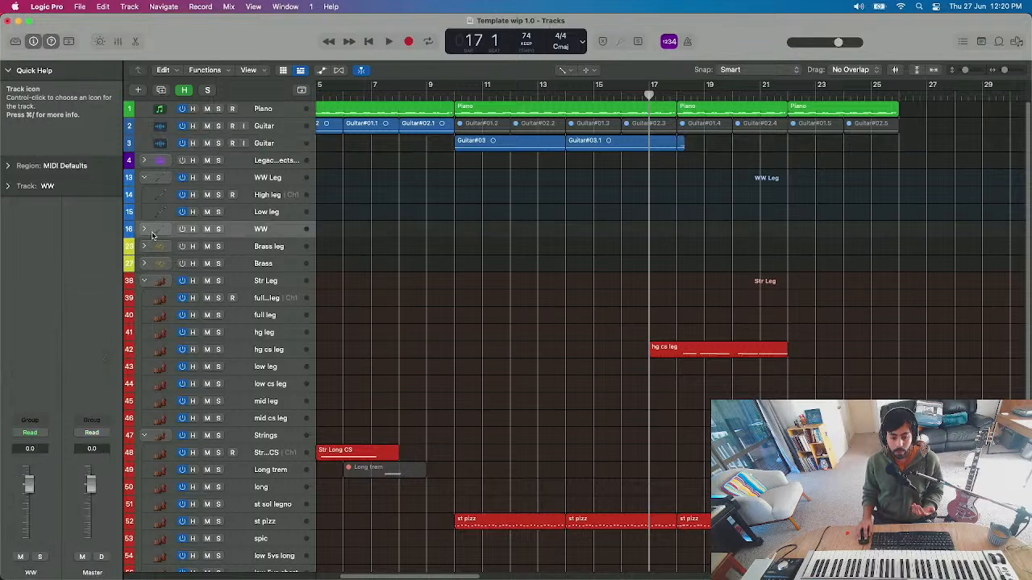
{"action": "left_click", "coordinate": [145, 230]}
{"action": "left_click", "coordinate": [664, 144]}
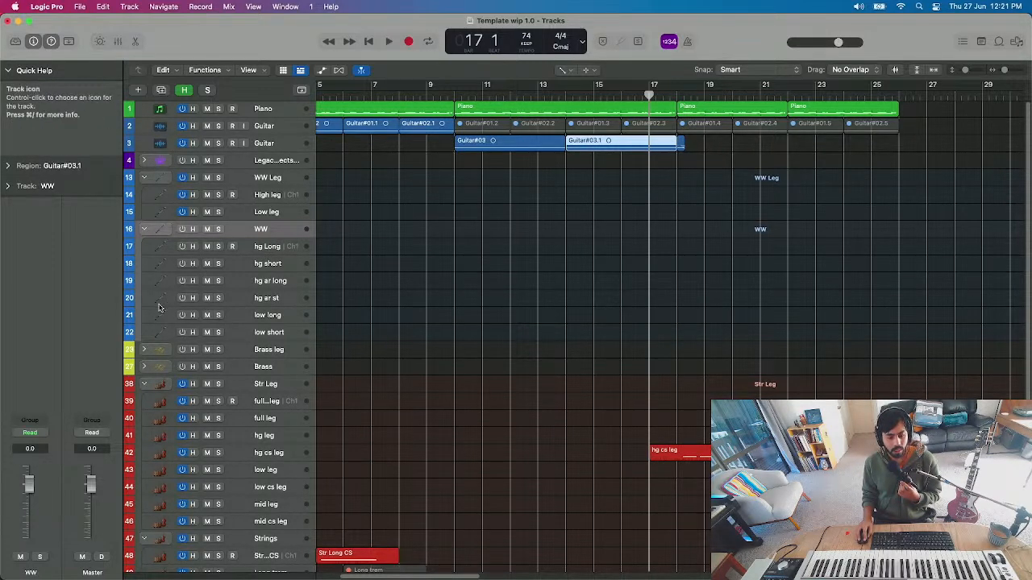
- Turn on the low long, hg short and hg Long woodwind tracks, and select hg Long for recording
{"action": "left_click", "coordinate": [274, 316]}
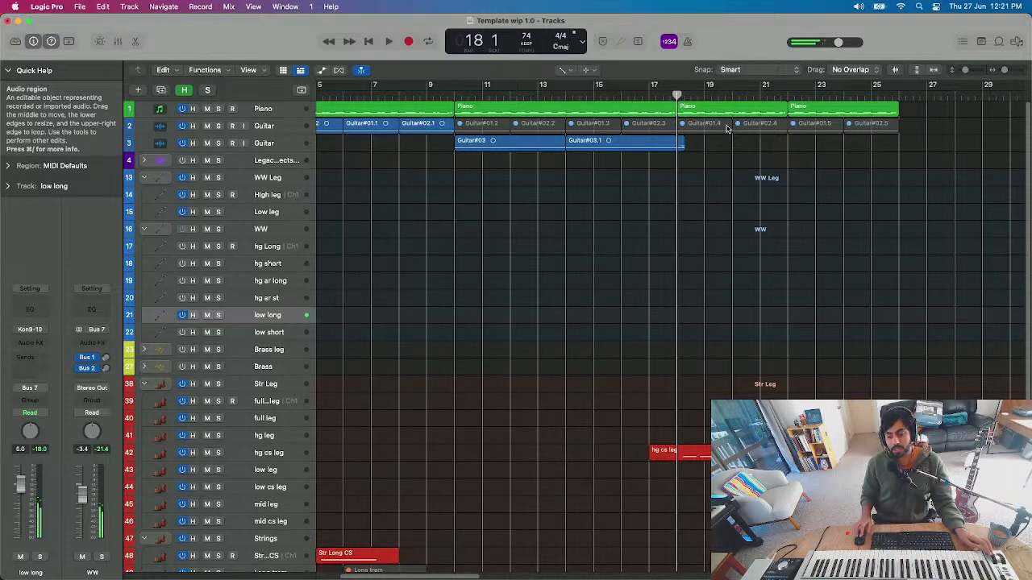
{"action": "left_click", "coordinate": [183, 315]}
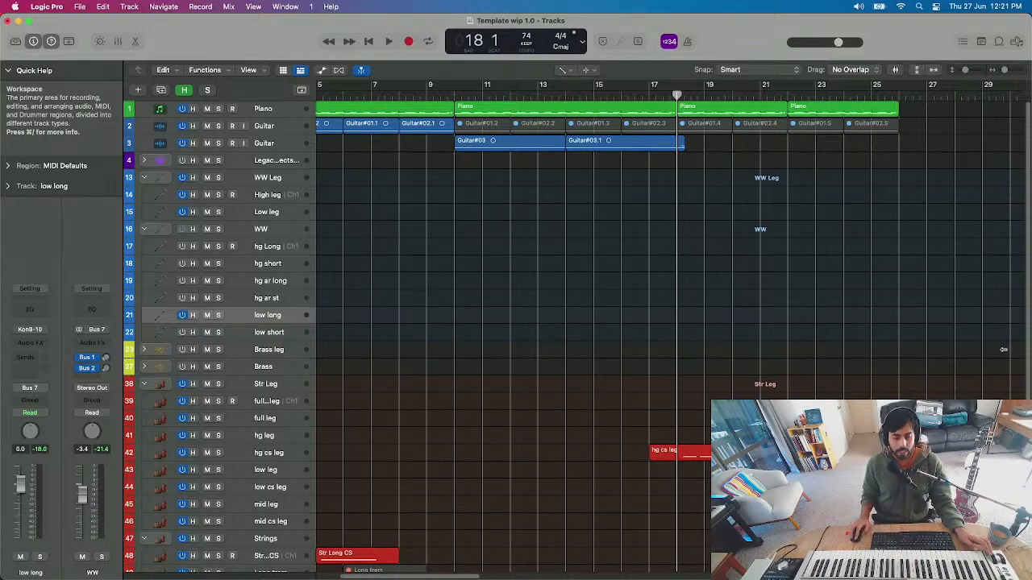
{"action": "left_click", "coordinate": [187, 269]}
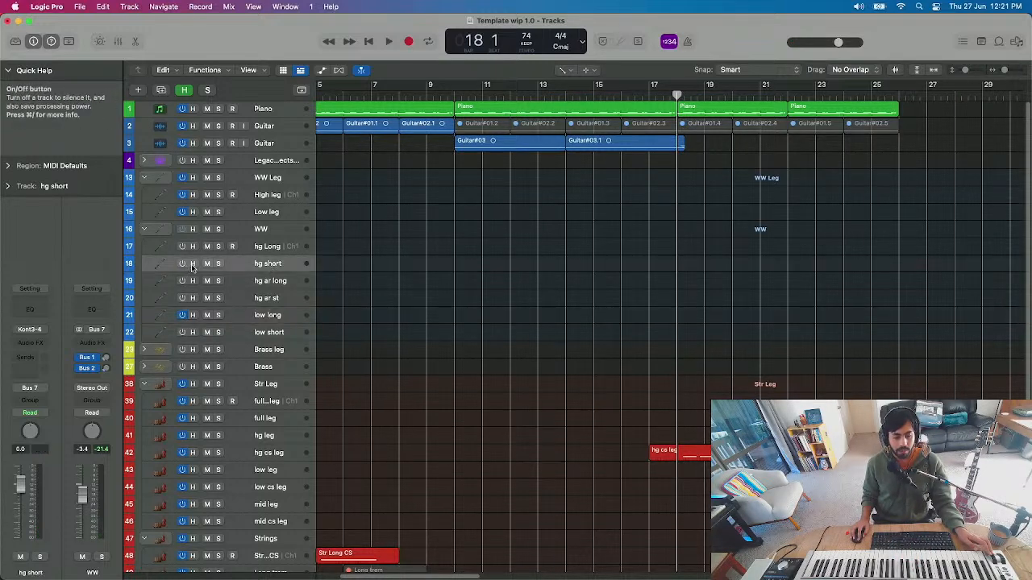
{"action": "left_click", "coordinate": [250, 245]}
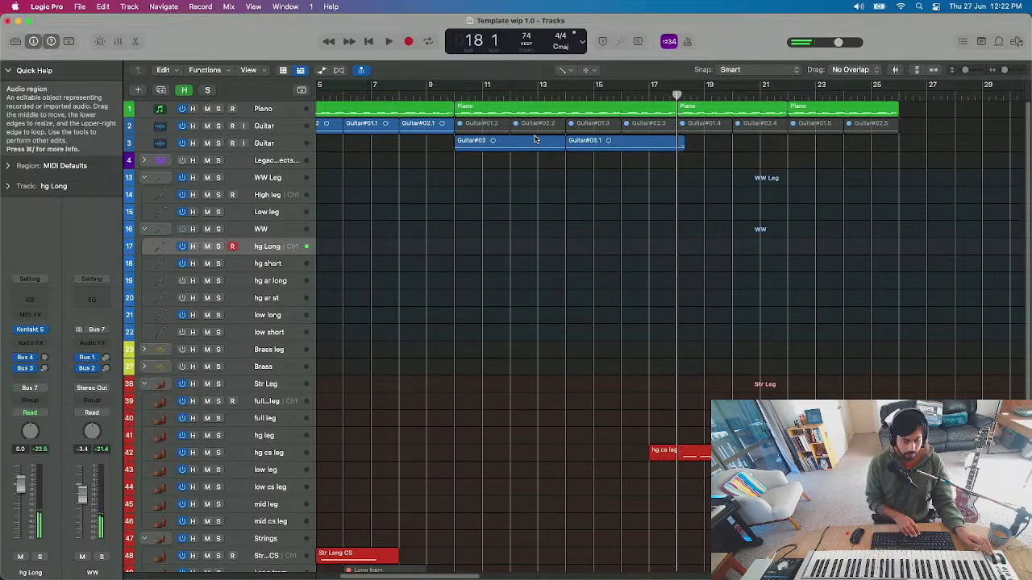
- Record a sustained hg Long woodwind part from bar 18 through bar 25 and return the playhead to bar 17 beat 3
{"action": "key", "text": "r"}
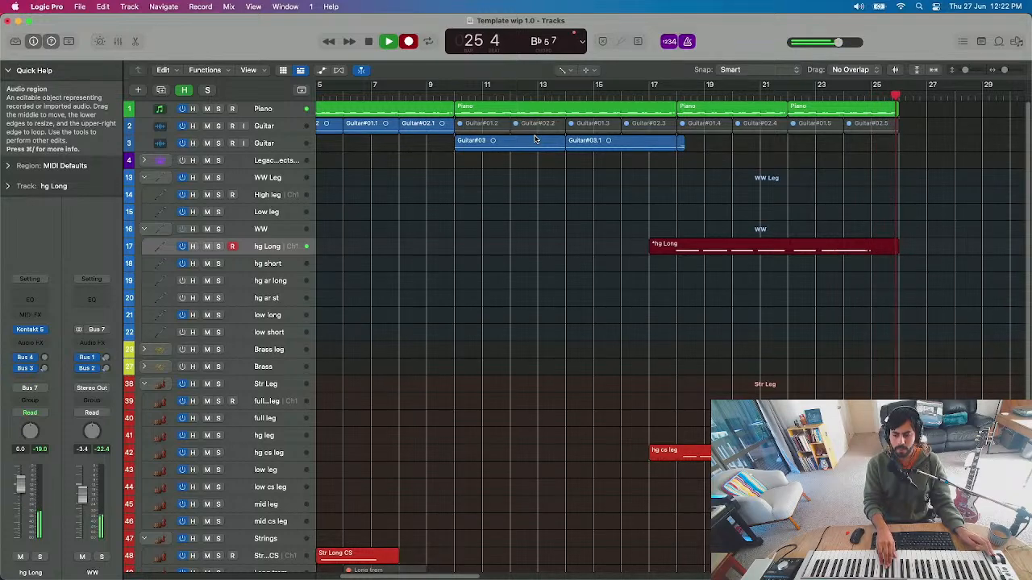
{"action": "key", "text": "space"}
{"action": "left_click", "coordinate": [677, 96]}
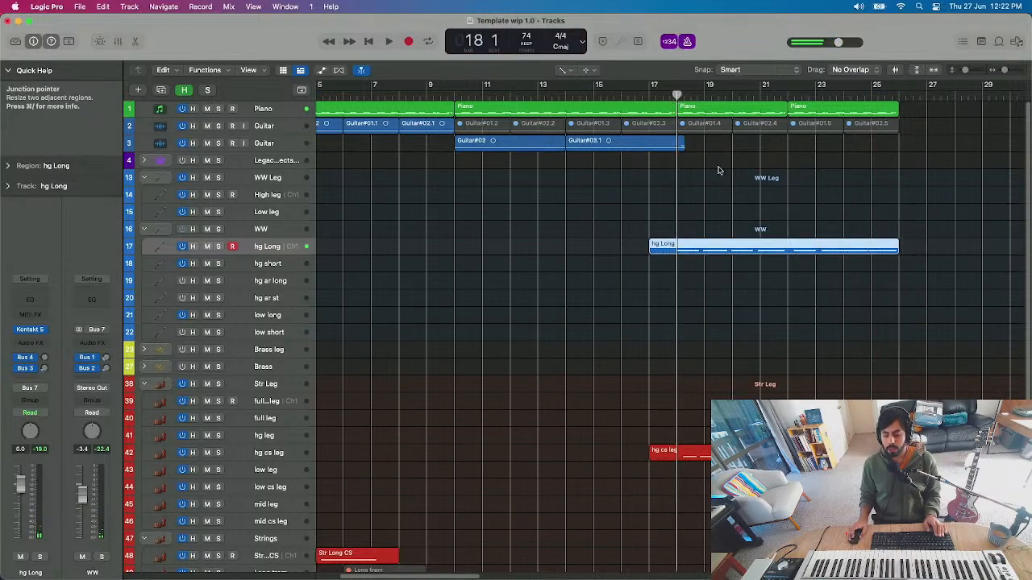
{"action": "scroll", "coordinate": [757, 332], "scroll_direction": "down", "scroll_amount": 5}
{"action": "scroll", "coordinate": [725, 355], "scroll_direction": "up", "scroll_amount": 15}
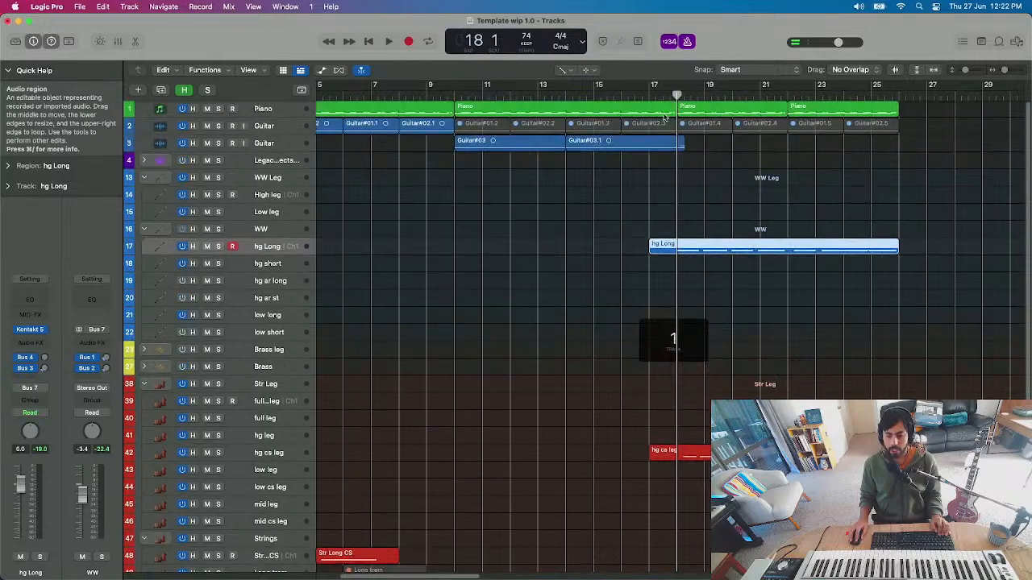
{"action": "left_click", "coordinate": [657, 94]}
{"action": "left_click", "coordinate": [662, 94]}
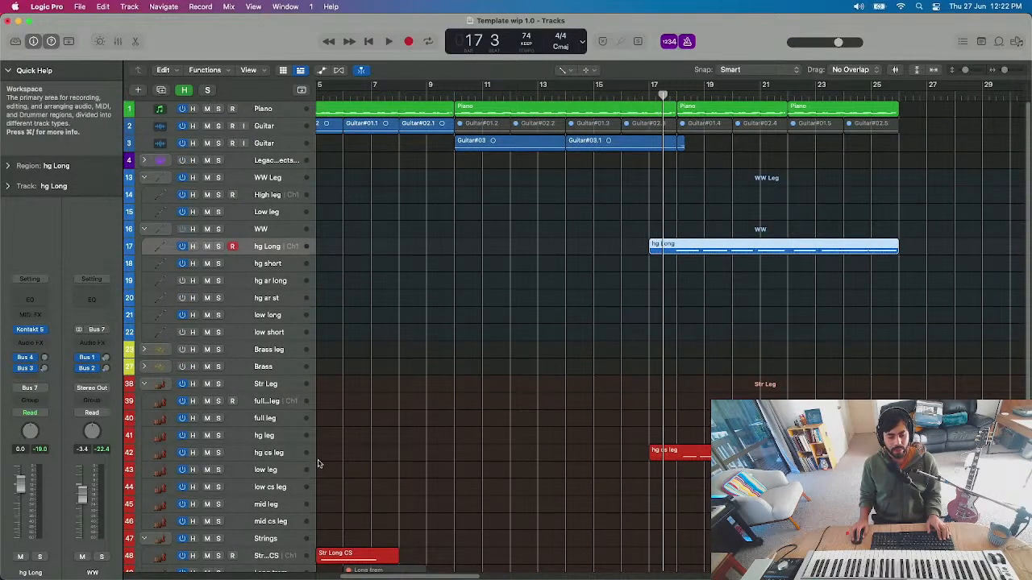
- Expand the Brass leg track stack to show its legato brass tracks
{"action": "scroll", "coordinate": [323, 447], "scroll_direction": "down", "scroll_amount": 1}
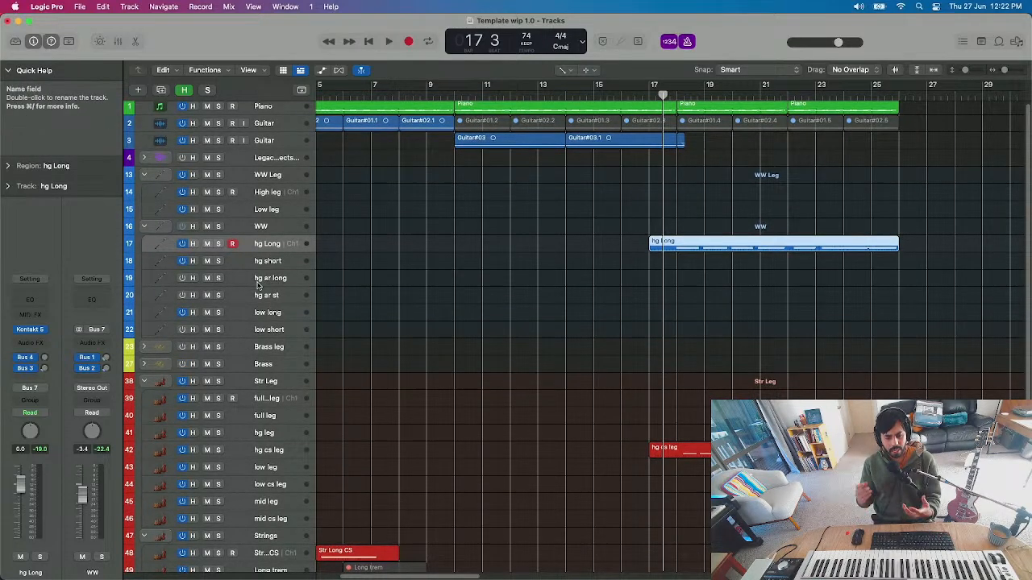
{"action": "scroll", "coordinate": [377, 345], "scroll_direction": "down", "scroll_amount": 5}
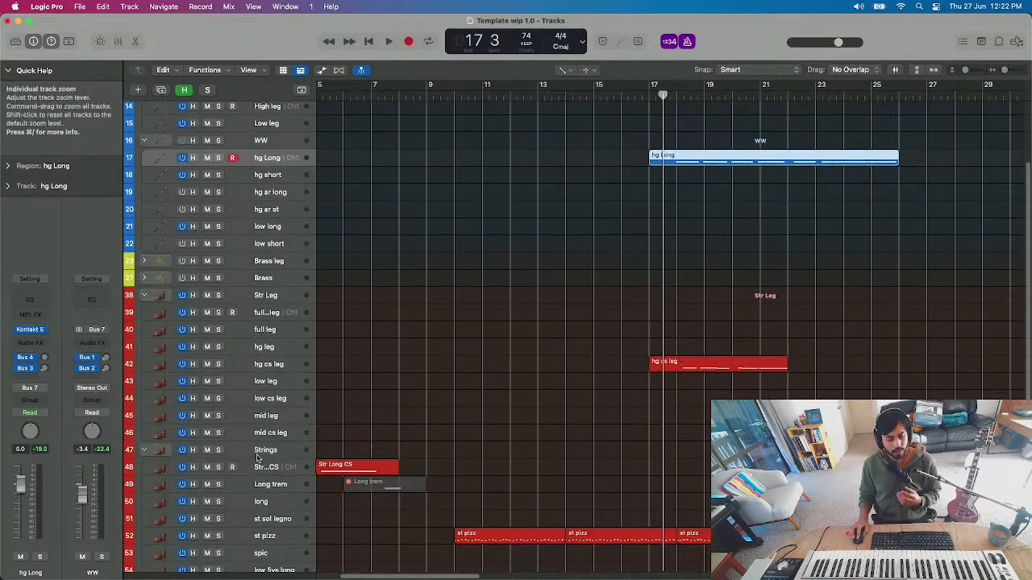
{"action": "left_click", "coordinate": [144, 260]}
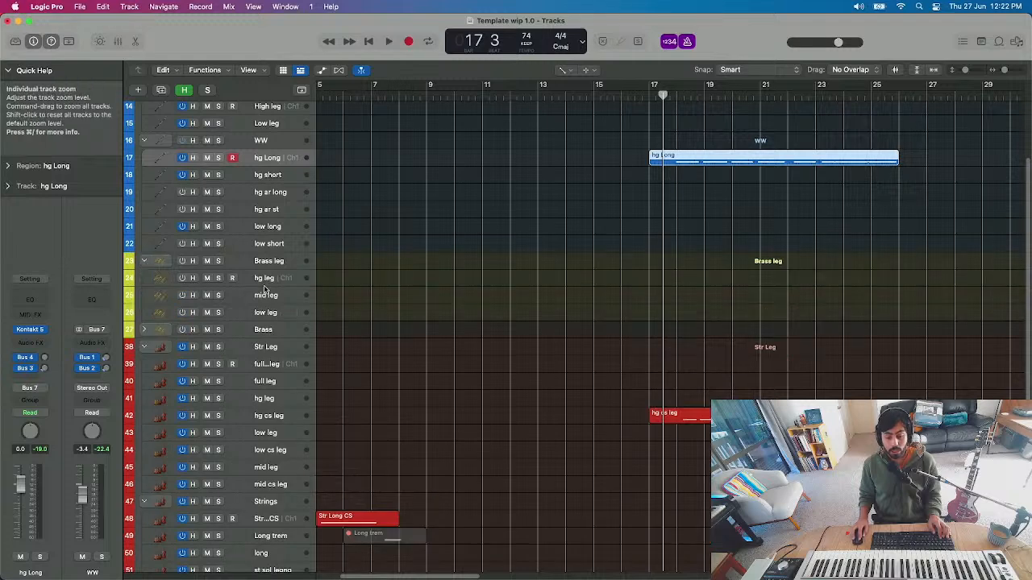
- Turn on the mid leg brass track and record a legato part on it from bar 18 to bar 20
{"action": "left_click", "coordinate": [269, 300]}
{"action": "left_click", "coordinate": [183, 295]}
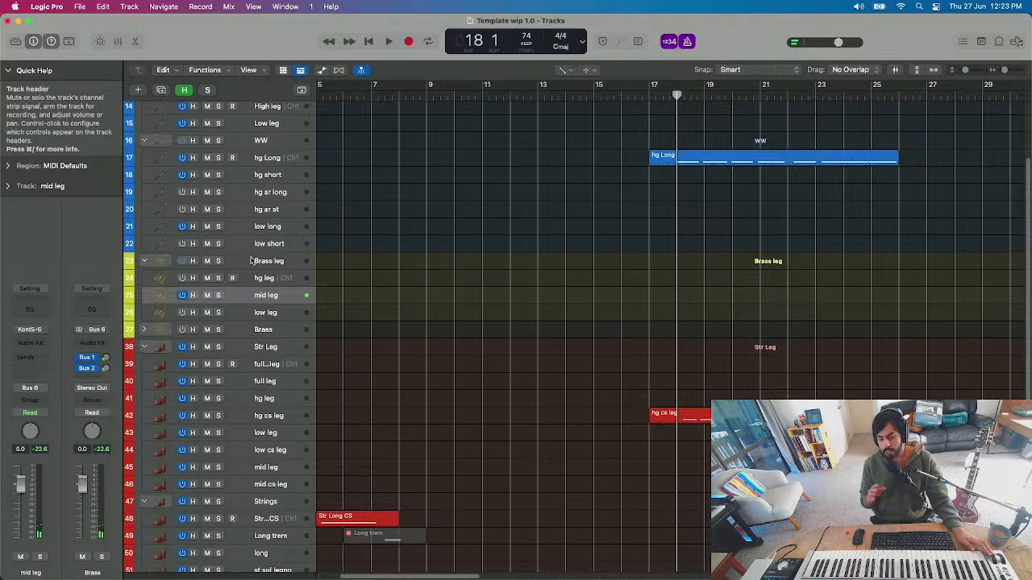
{"action": "key", "text": "r"}
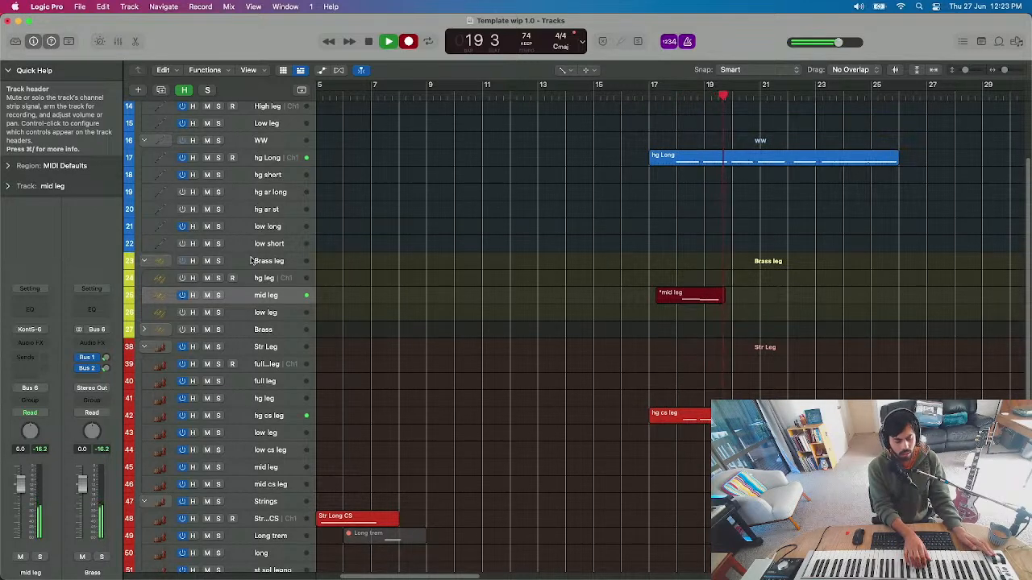
{"action": "key", "text": "space"}
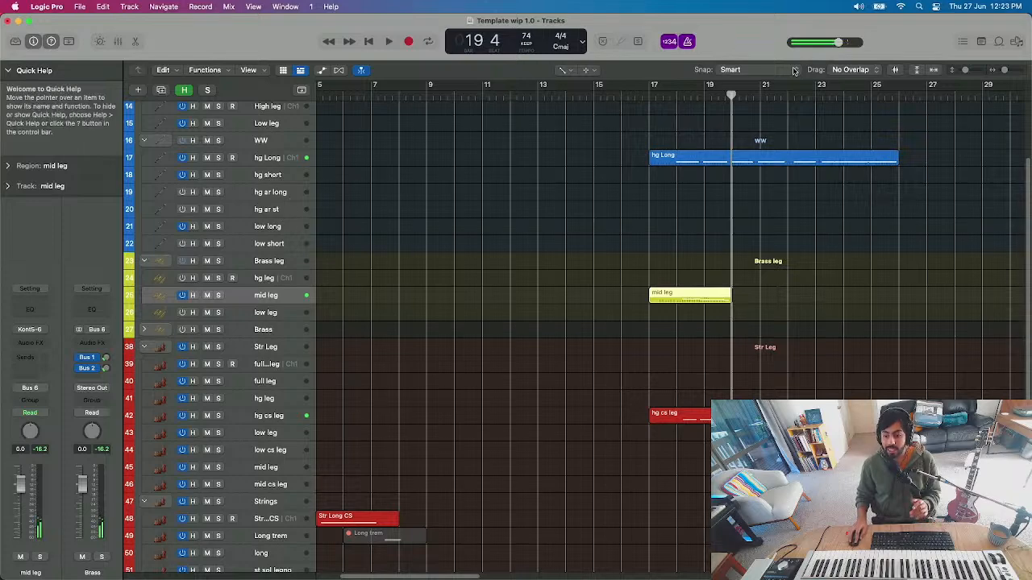
- Record a low long woodwind part from bar 20 to bar 21
{"action": "left_click", "coordinate": [729, 94]}
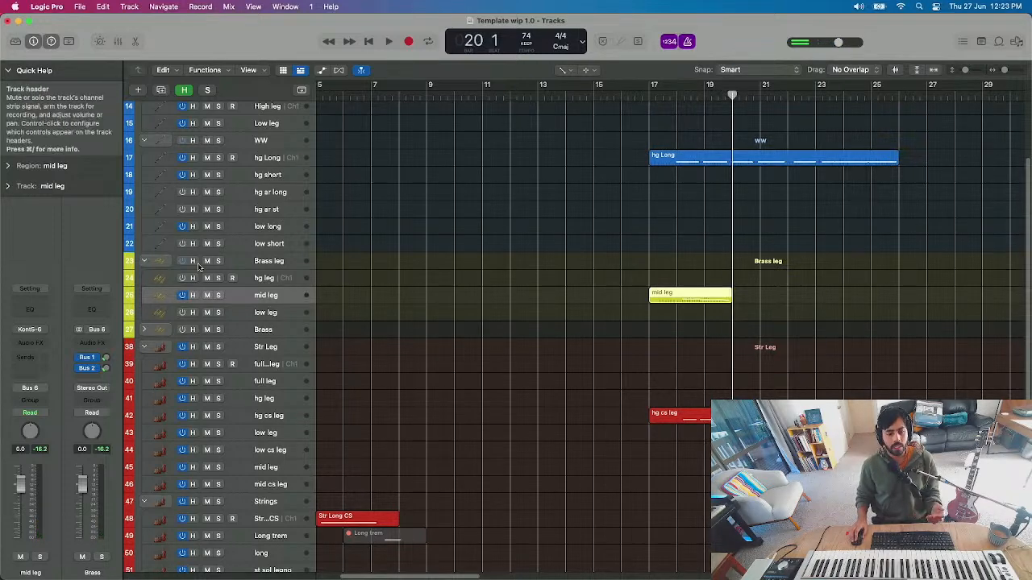
{"action": "scroll", "coordinate": [284, 212], "scroll_direction": "up", "scroll_amount": 3}
{"action": "scroll", "coordinate": [341, 415], "scroll_direction": "down", "scroll_amount": 10}
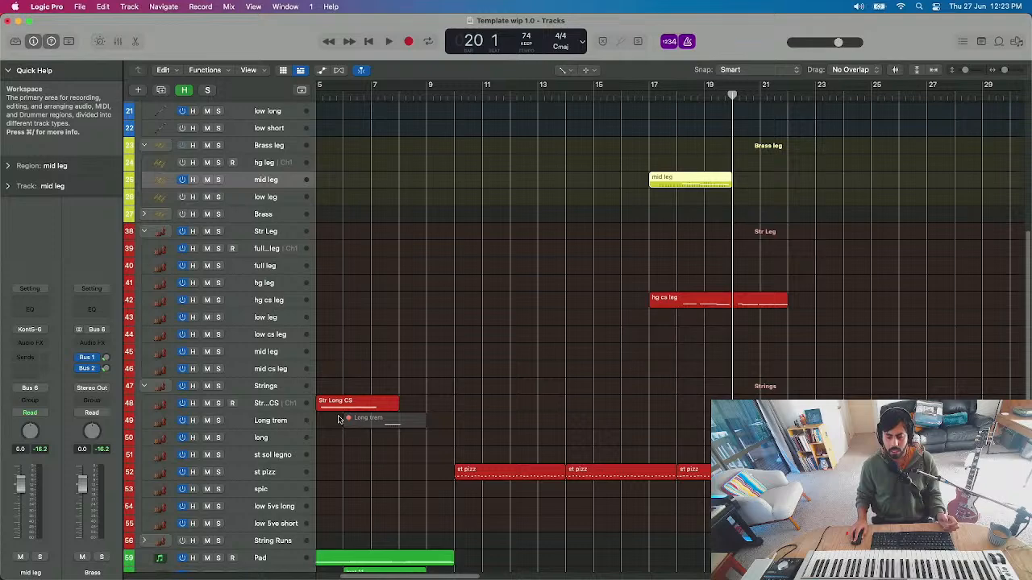
{"action": "scroll", "coordinate": [270, 321], "scroll_direction": "up", "scroll_amount": 5}
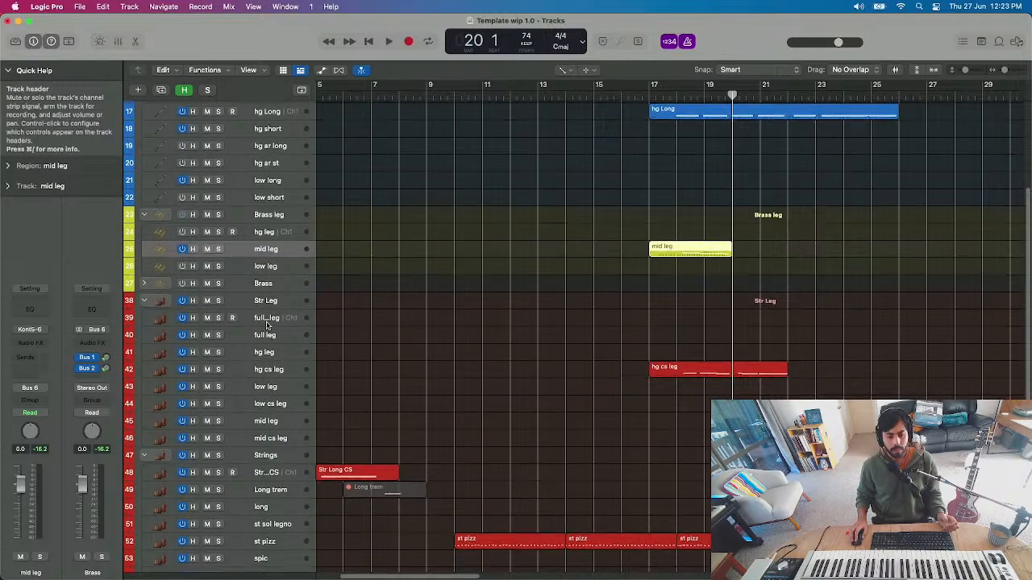
{"action": "left_click", "coordinate": [286, 211]}
{"action": "scroll", "coordinate": [292, 219], "scroll_direction": "up", "scroll_amount": 1}
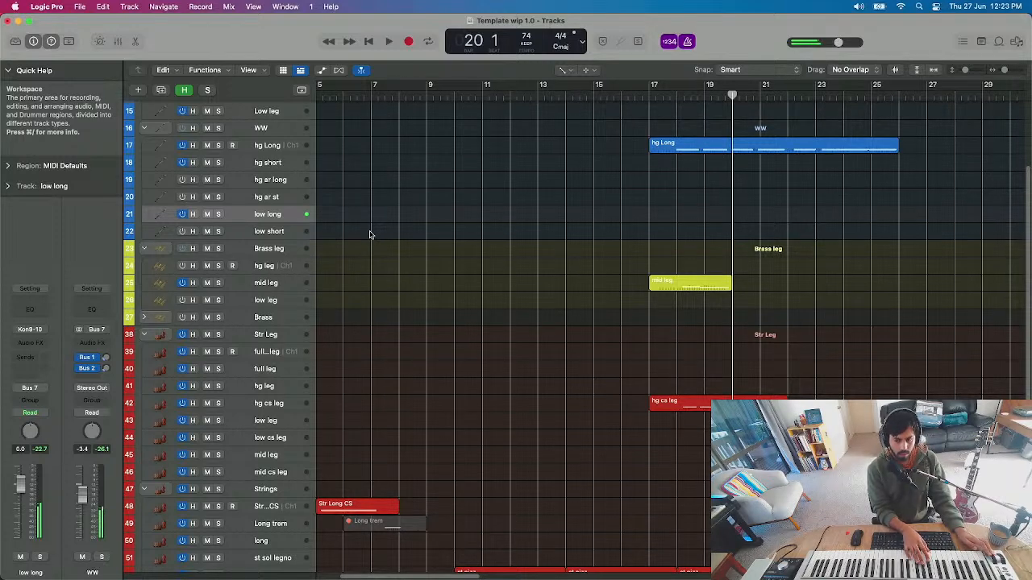
{"action": "key", "text": "r"}
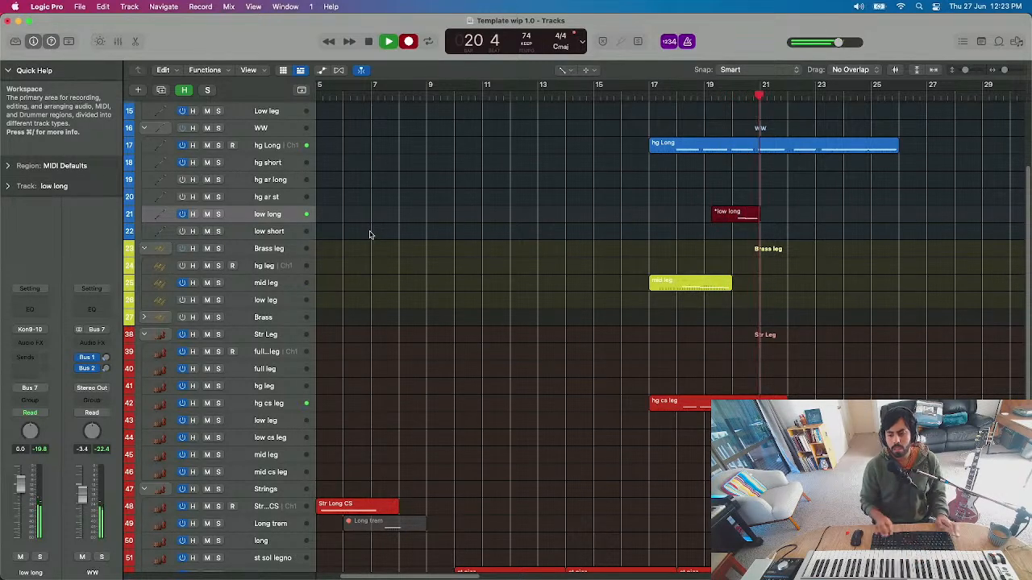
{"action": "key", "text": "space"}
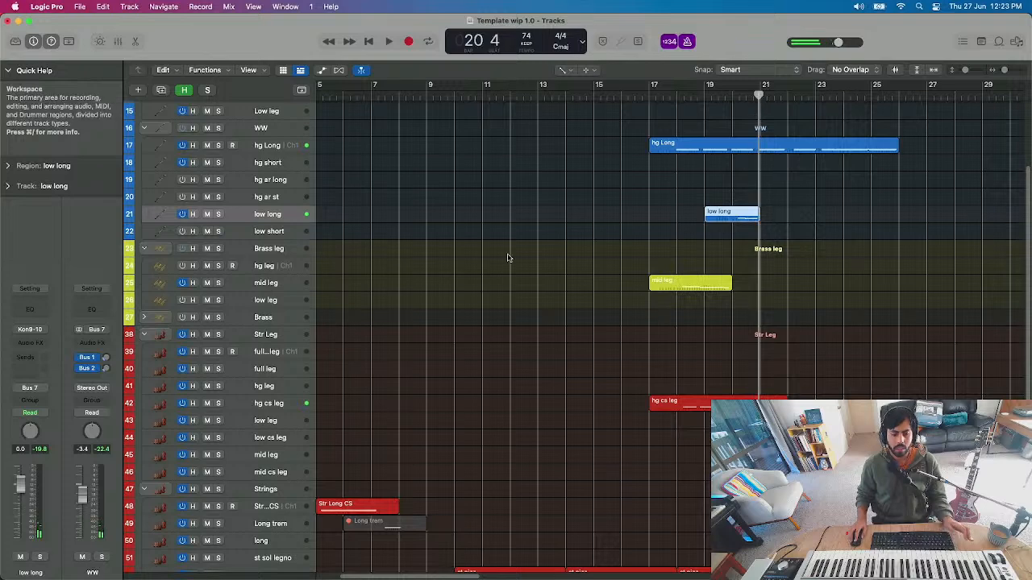
- Try to record a Long trem string part from bar 21
{"action": "scroll", "coordinate": [557, 233], "scroll_direction": "down", "scroll_amount": 2}
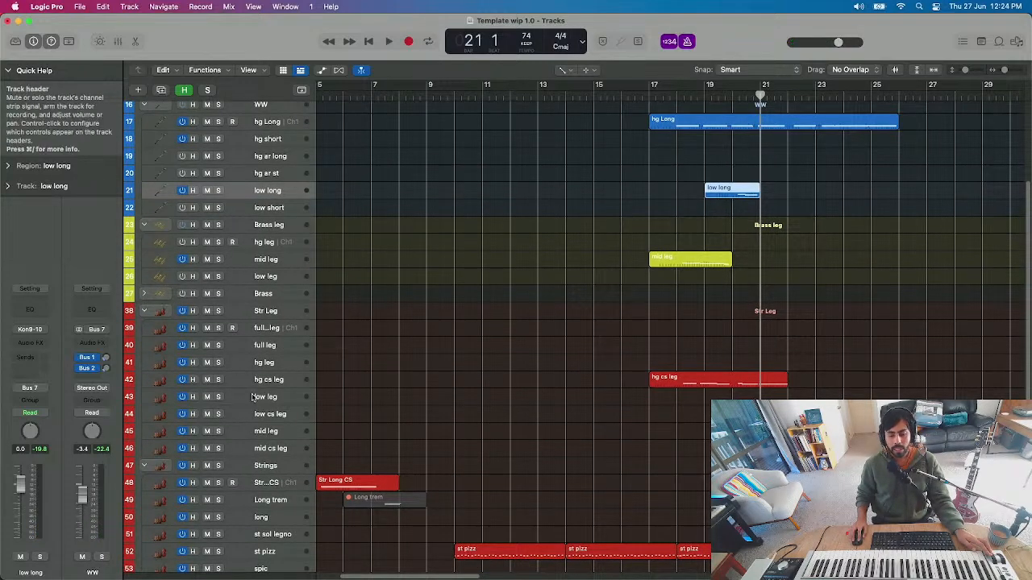
{"action": "scroll", "coordinate": [280, 413], "scroll_direction": "down", "scroll_amount": 4}
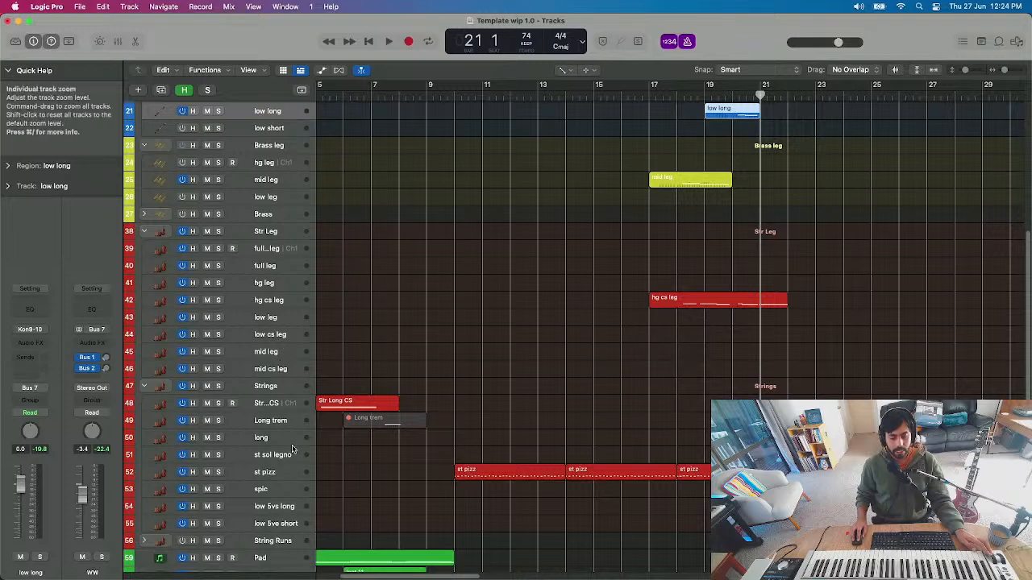
{"action": "left_click", "coordinate": [290, 426]}
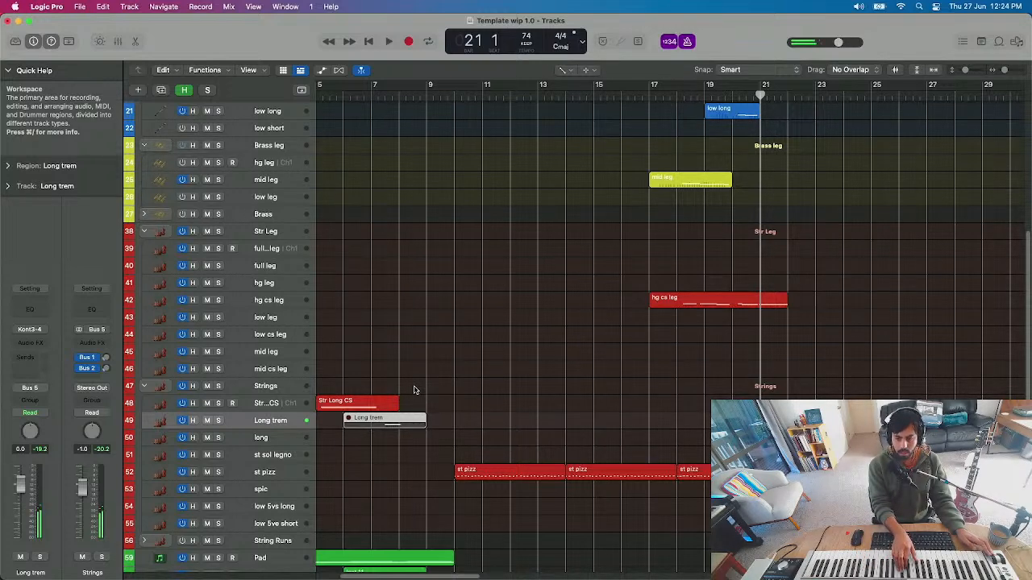
{"action": "key", "text": "r"}
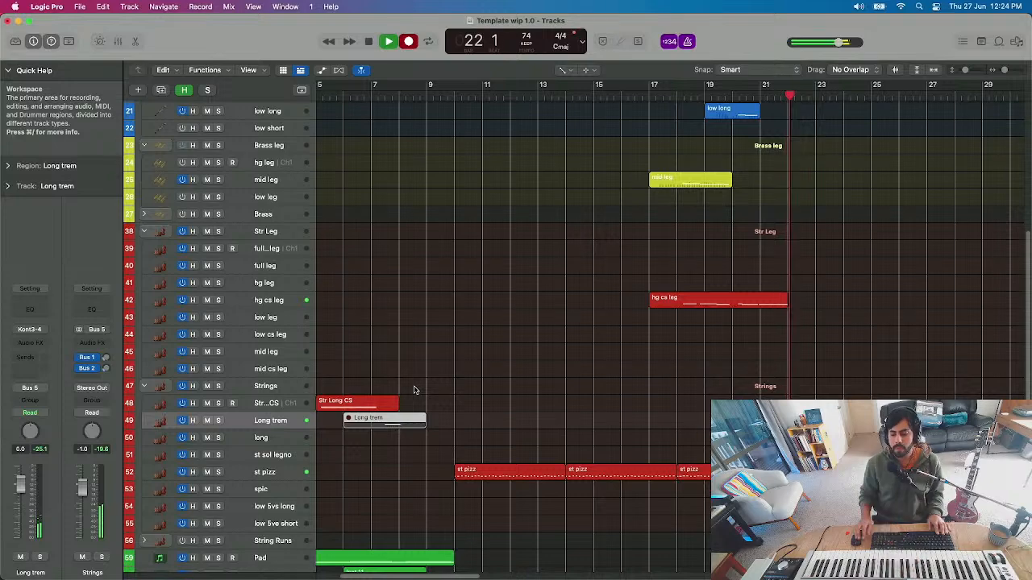
- Play the arrangement from bar 1 beat 3 to bar 10 to review the opening section
{"action": "scroll", "coordinate": [679, 263], "scroll_direction": "up", "scroll_amount": 3}
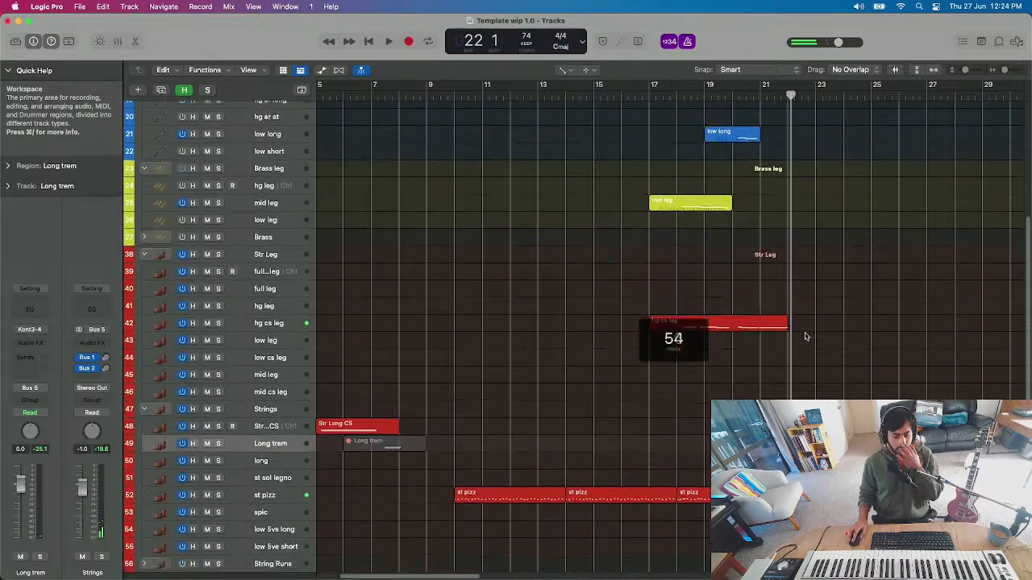
{"action": "scroll", "coordinate": [806, 336], "scroll_direction": "down", "scroll_amount": 5}
{"action": "scroll", "coordinate": [773, 361], "scroll_direction": "down", "scroll_amount": 5}
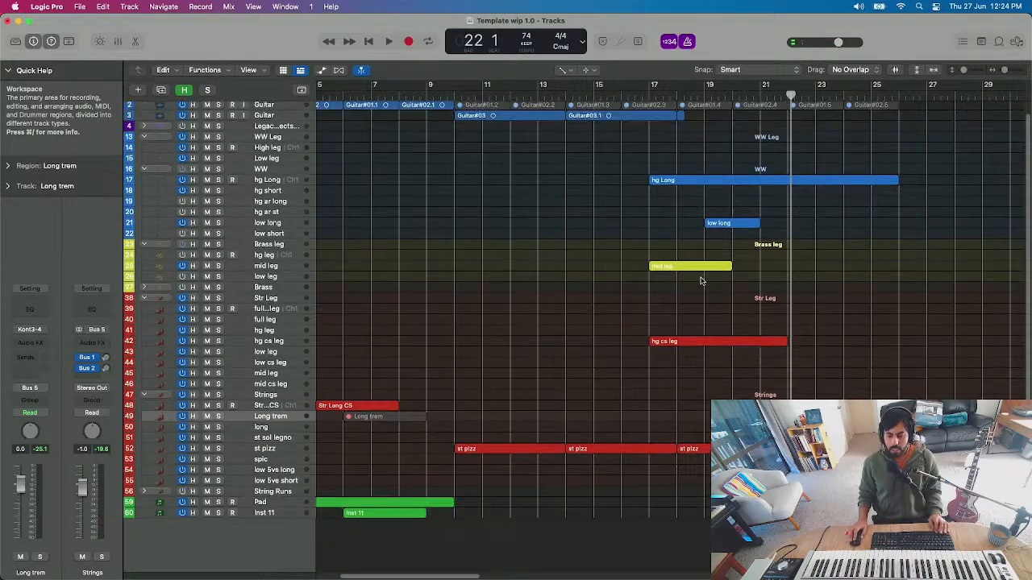
{"action": "scroll", "coordinate": [520, 169], "scroll_direction": "left", "scroll_amount": 1}
{"action": "scroll", "coordinate": [520, 169], "scroll_direction": "left", "scroll_amount": 3}
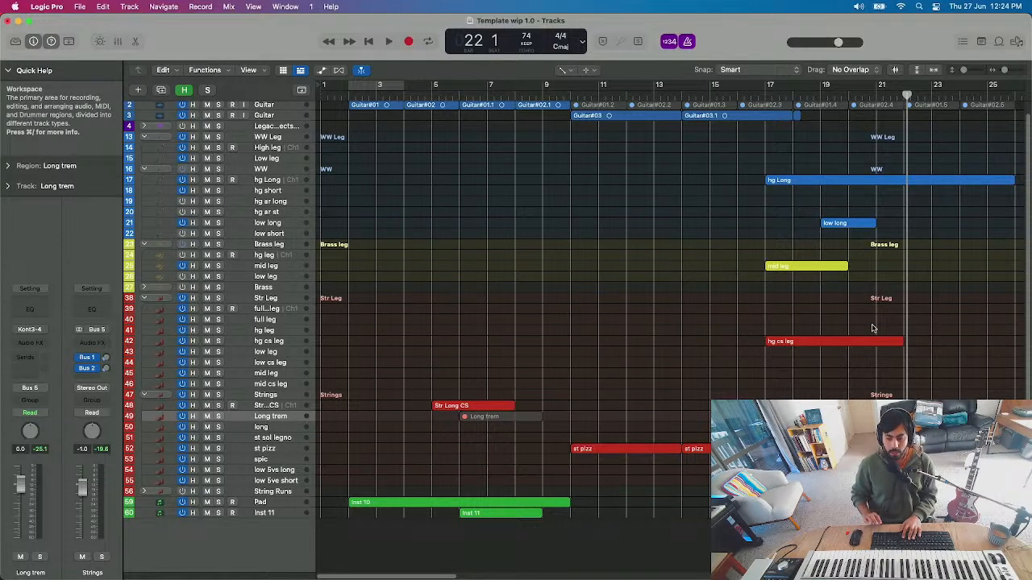
{"action": "left_click", "coordinate": [334, 95]}
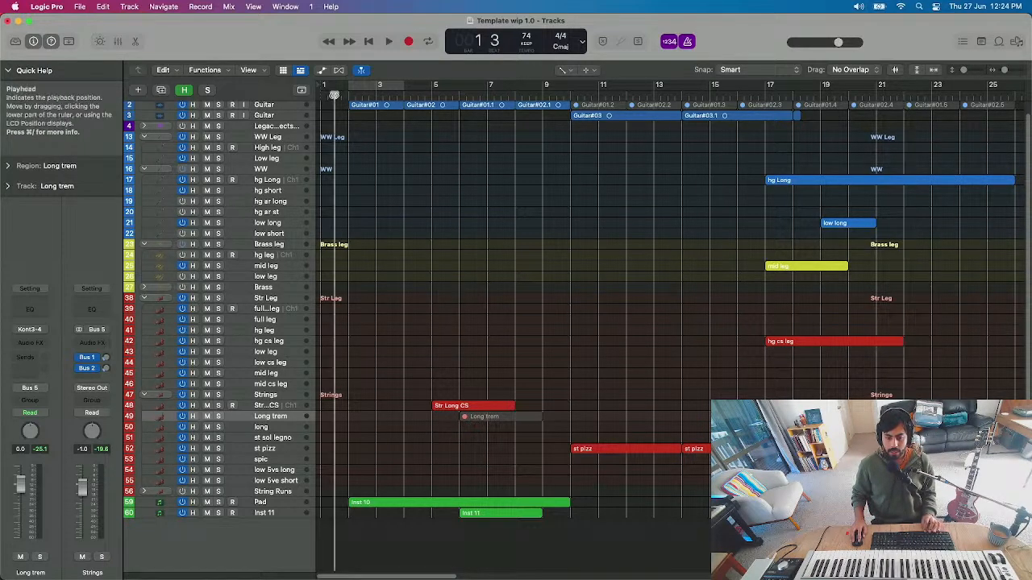
{"action": "key", "text": "space"}
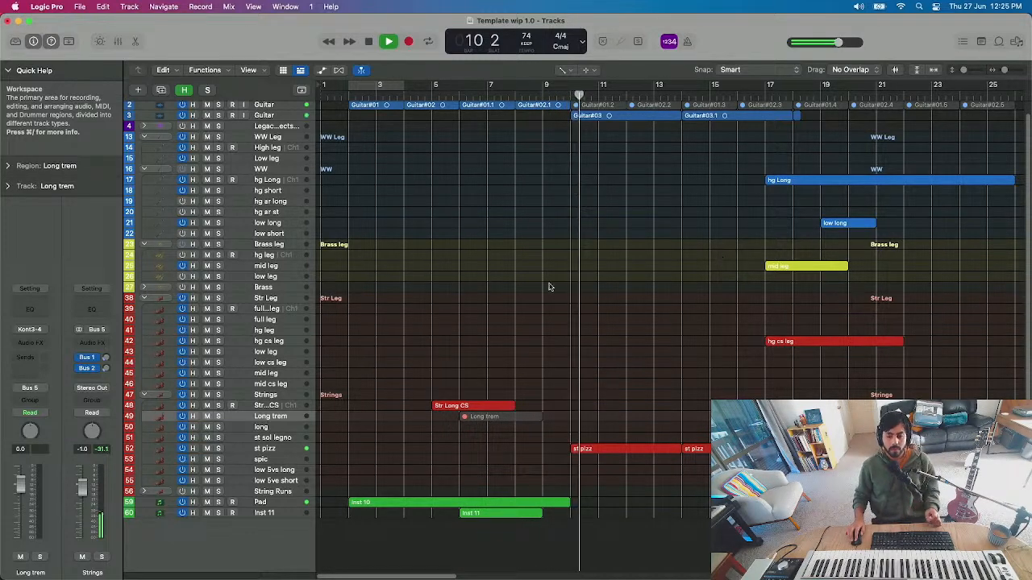
{"action": "key", "text": "1"}
{"action": "key", "text": "space"}
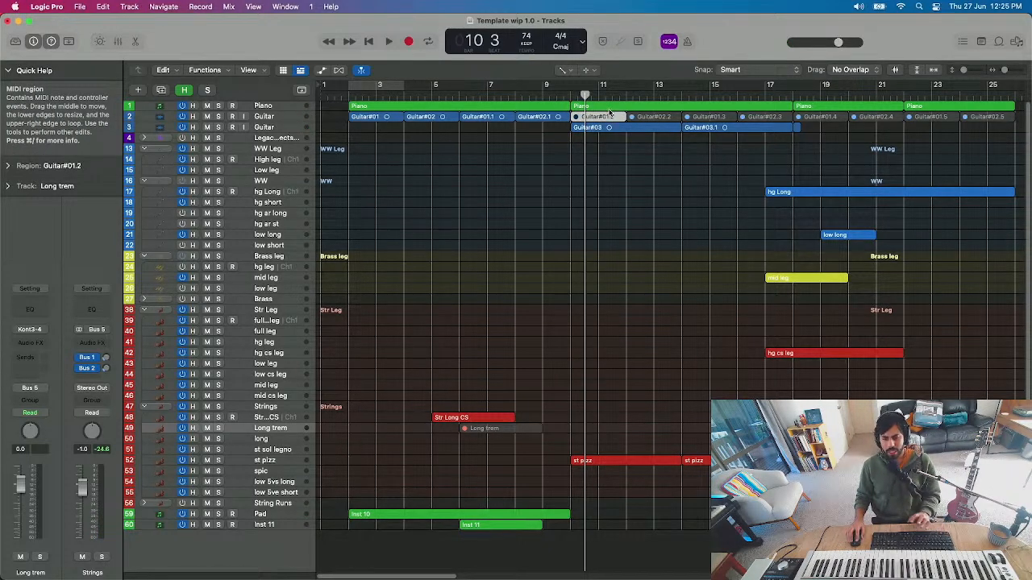
- Delete the short leftover region at bar 18 on the second Guitar track and unmute the Guitar#01.2 region at bar 10
{"action": "left_click", "coordinate": [797, 127]}
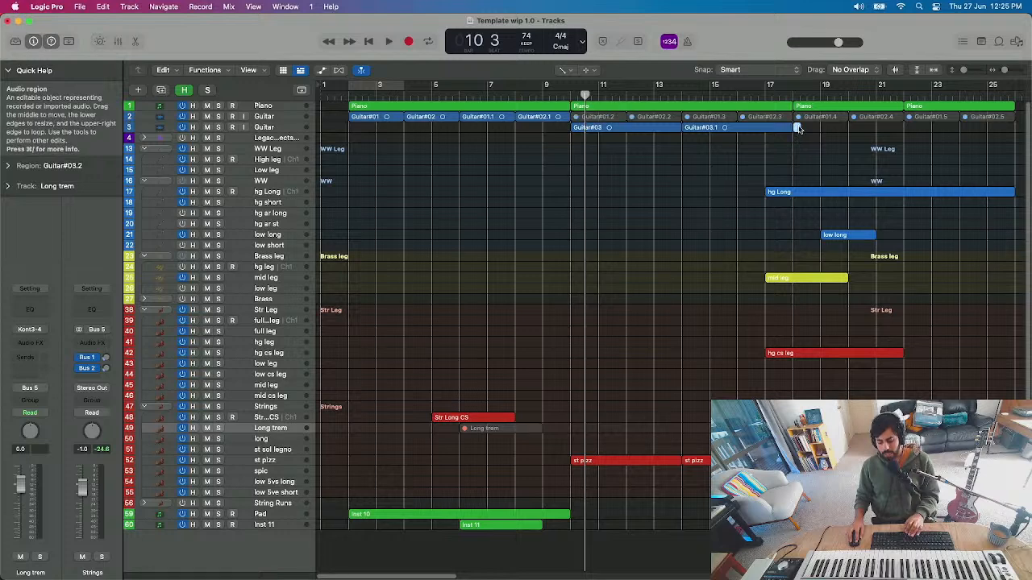
{"action": "key", "text": "Delete"}
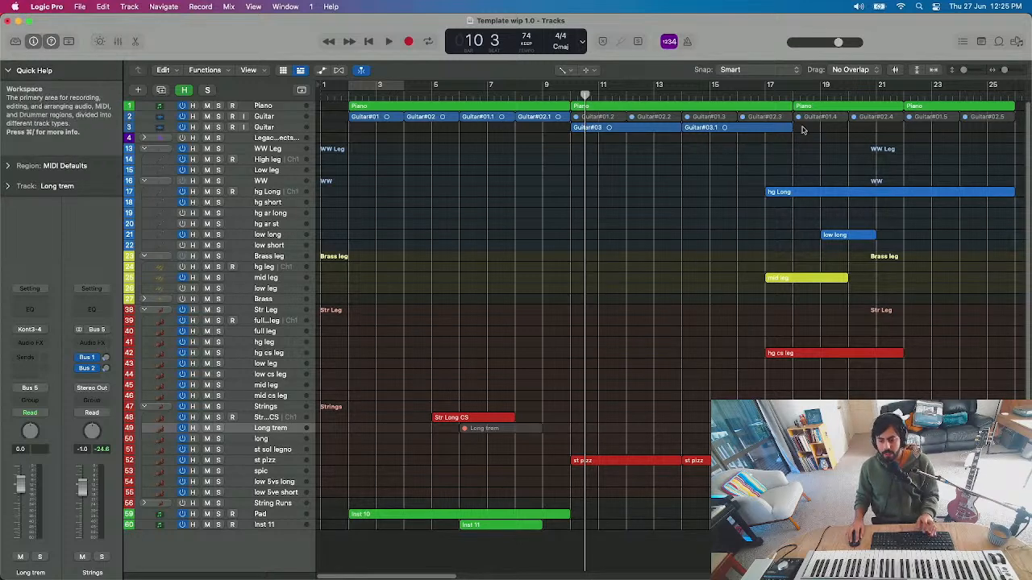
{"action": "left_click", "coordinate": [605, 119]}
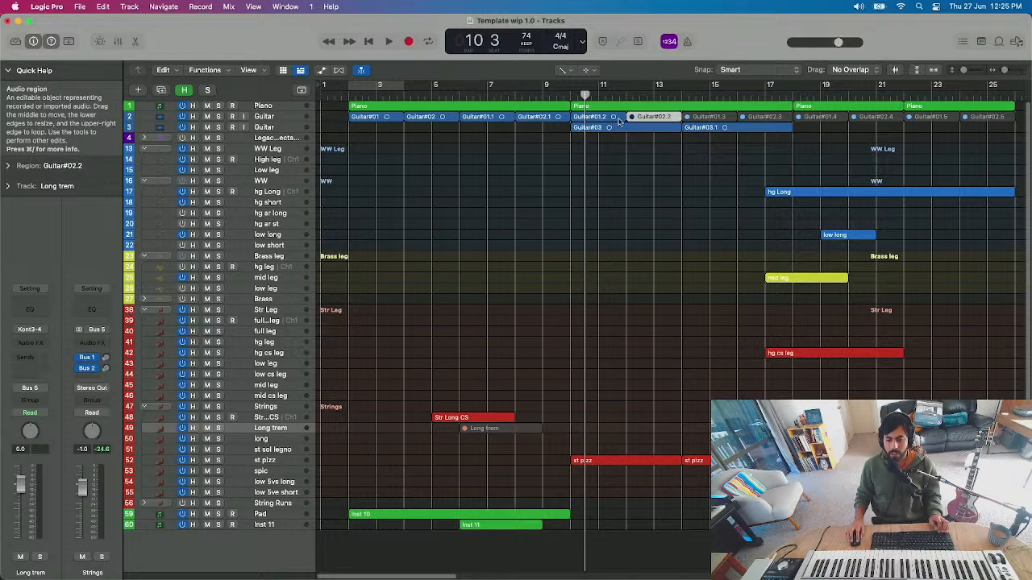
- Split the Guitar#01.2 region shortly before bar 11 and delete its remainder
{"action": "key", "text": "super+Down"}
{"action": "key", "text": "super+Down"}
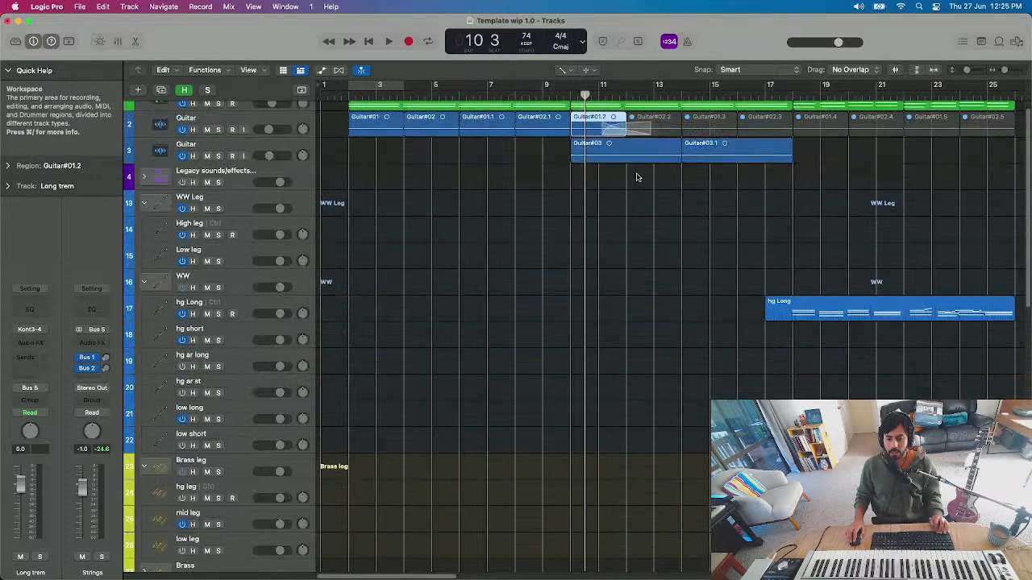
{"action": "left_click", "coordinate": [635, 213]}
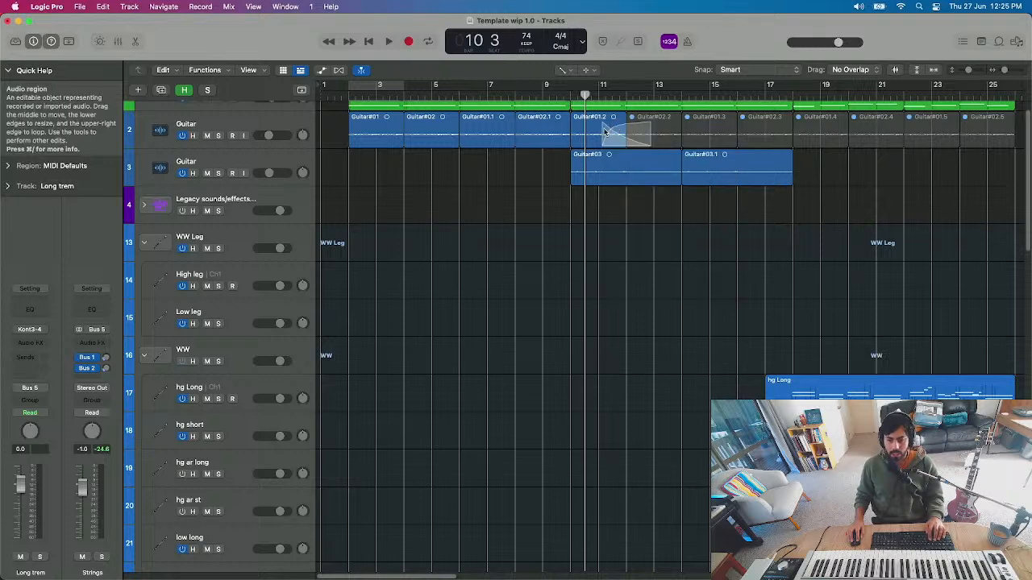
{"action": "key", "text": "t"}
{"action": "key", "text": "i"}
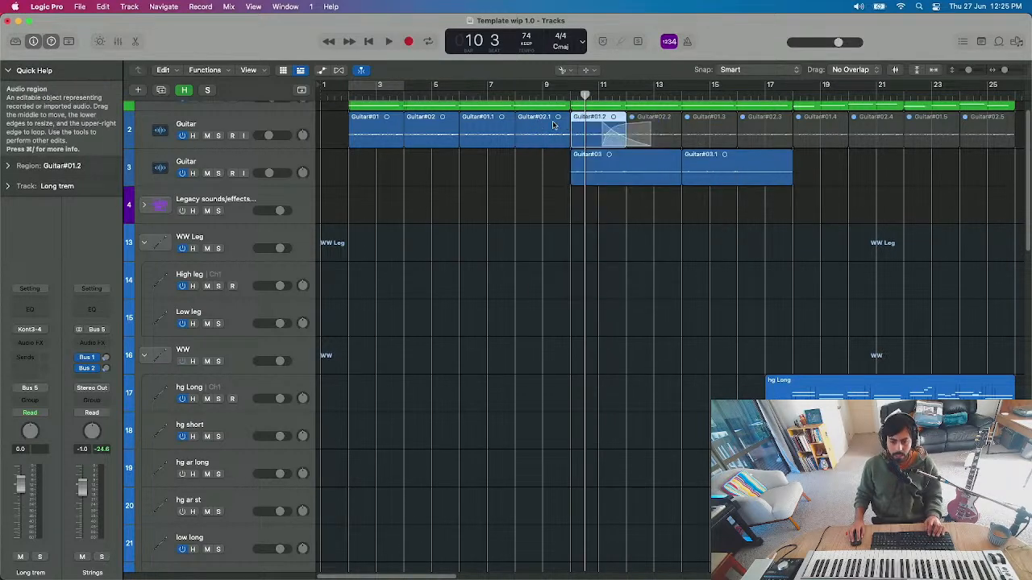
{"action": "left_click", "coordinate": [593, 131]}
{"action": "key", "text": "t"}
{"action": "key", "text": "t"}
{"action": "key", "text": "Delete"}
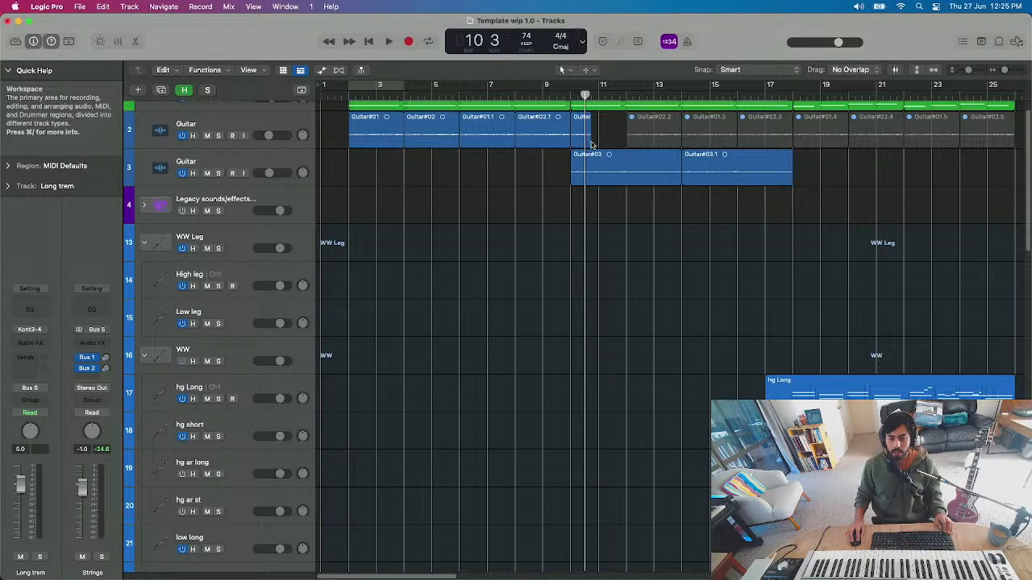
- Trim the end of the shortened guitar region at bar 10 slightly and add a fade-out to it
{"action": "mouse_move", "coordinate": [587, 149]}
{"action": "left_mouse_down"}
{"action": "mouse_move", "coordinate": [579, 152]}
{"action": "mouse_move", "coordinate": [589, 150]}
{"action": "left_mouse_up"}
{"action": "key", "text": "t"}
{"action": "key", "text": "a"}
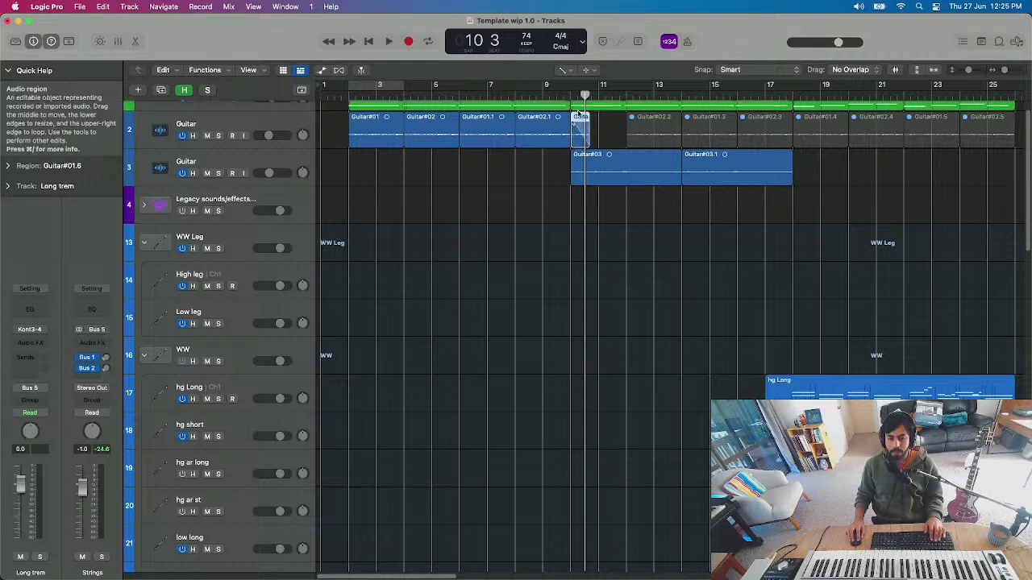
- Play the arrangement from bar 10 past bar 21, and replay the woodwind and brass entries from bar 17 to bar 19 beat 4
{"action": "key", "text": "space"}
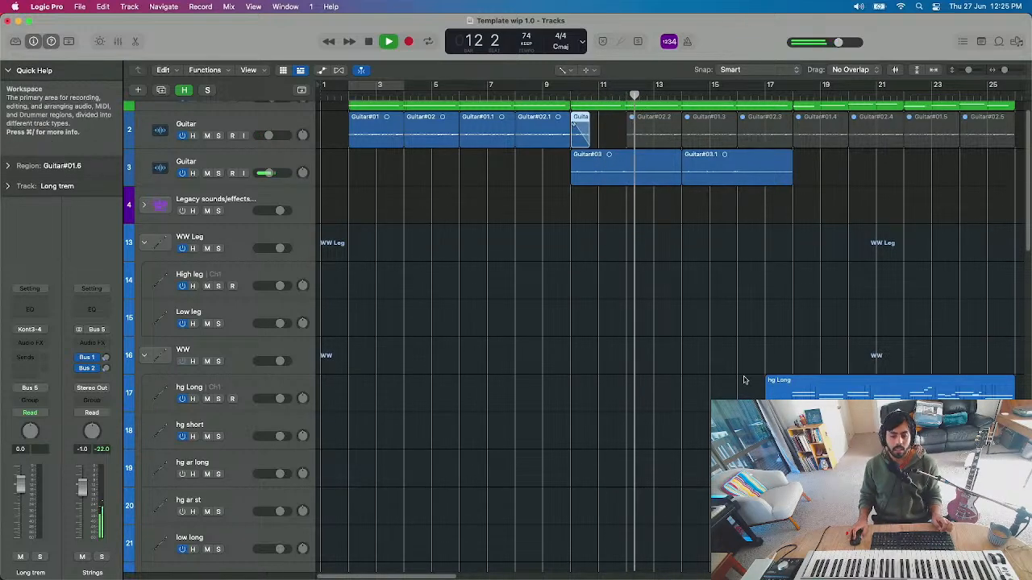
{"action": "scroll", "coordinate": [737, 378], "scroll_direction": "down", "scroll_amount": 5}
{"action": "scroll", "coordinate": [718, 363], "scroll_direction": "up", "scroll_amount": 8}
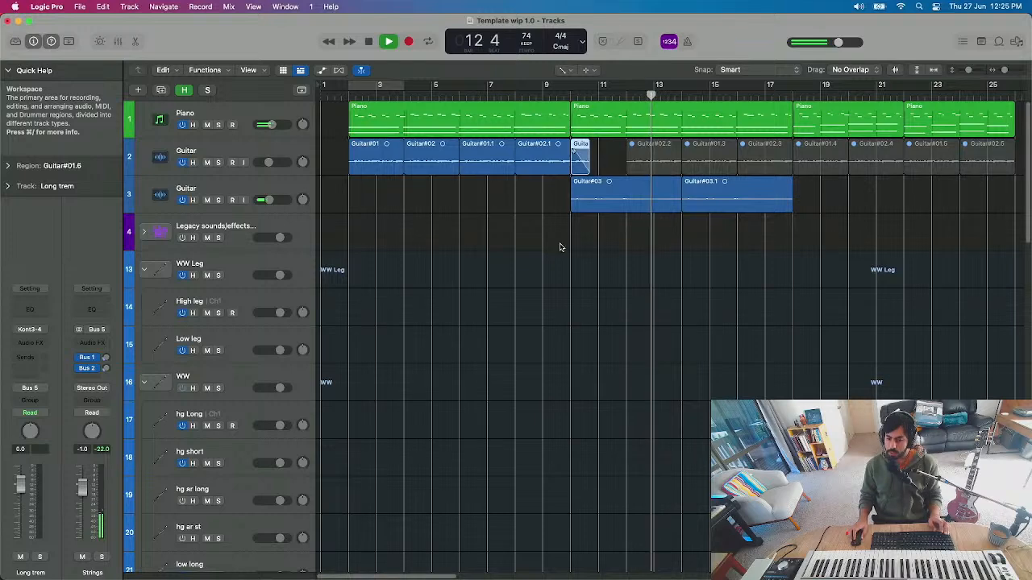
{"action": "scroll", "coordinate": [569, 260], "scroll_direction": "down", "scroll_amount": 3}
{"action": "scroll", "coordinate": [568, 264], "scroll_direction": "up", "scroll_amount": 1}
{"action": "scroll", "coordinate": [569, 265], "scroll_direction": "down", "scroll_amount": 3}
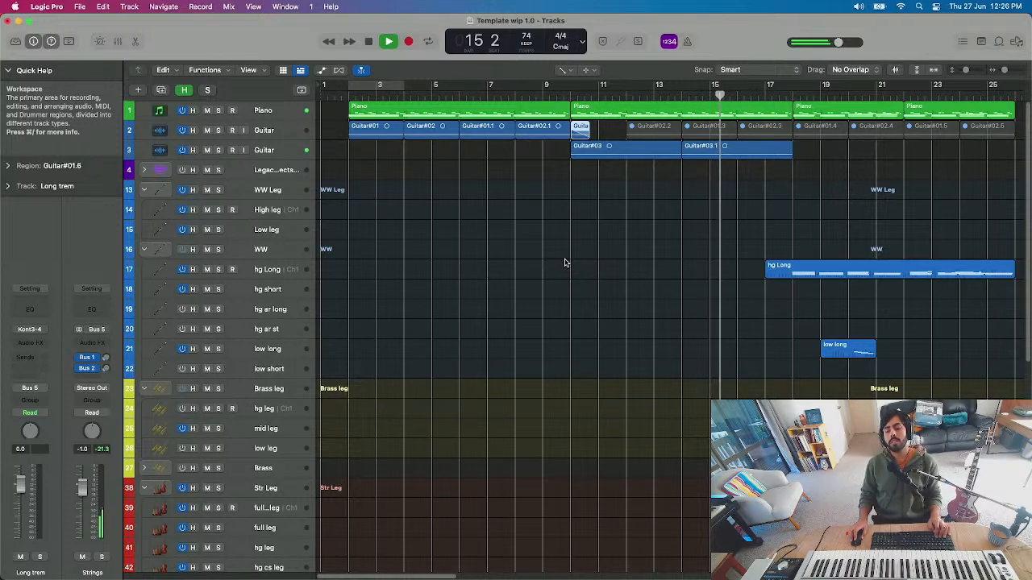
{"action": "scroll", "coordinate": [577, 269], "scroll_direction": "right", "scroll_amount": 5}
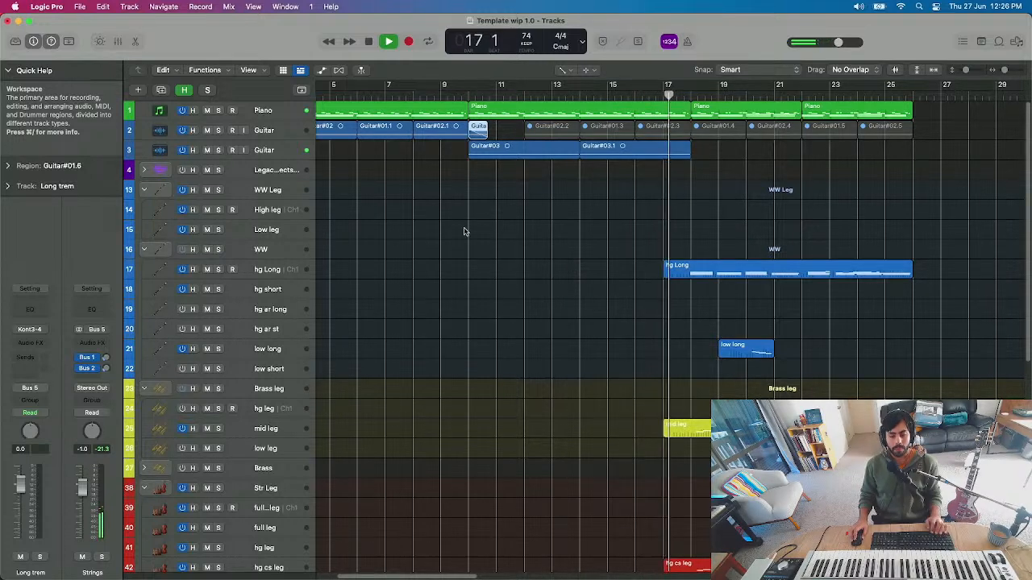
{"action": "scroll", "coordinate": [559, 233], "scroll_direction": "right", "scroll_amount": 3}
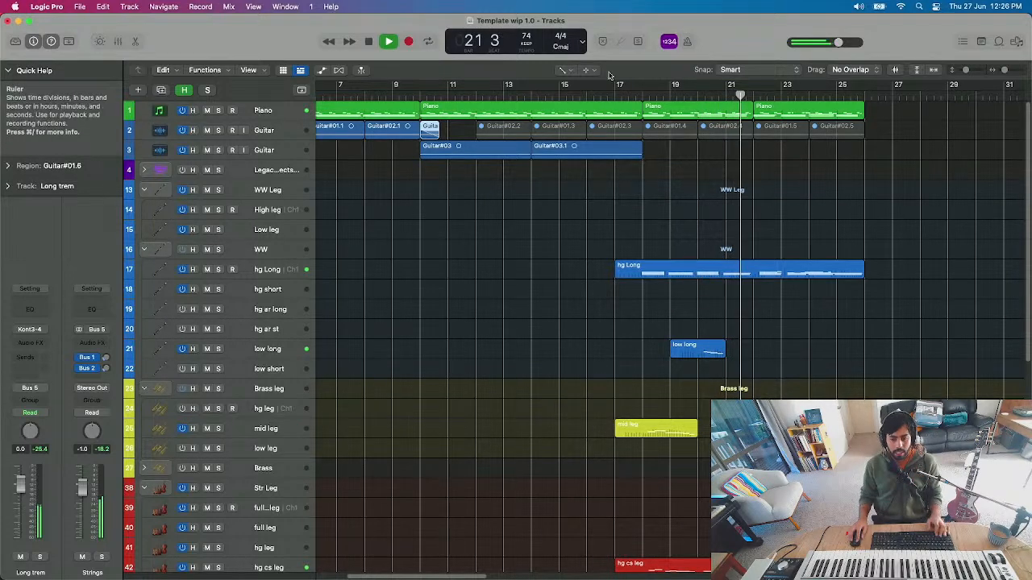
{"action": "left_click", "coordinate": [632, 95]}
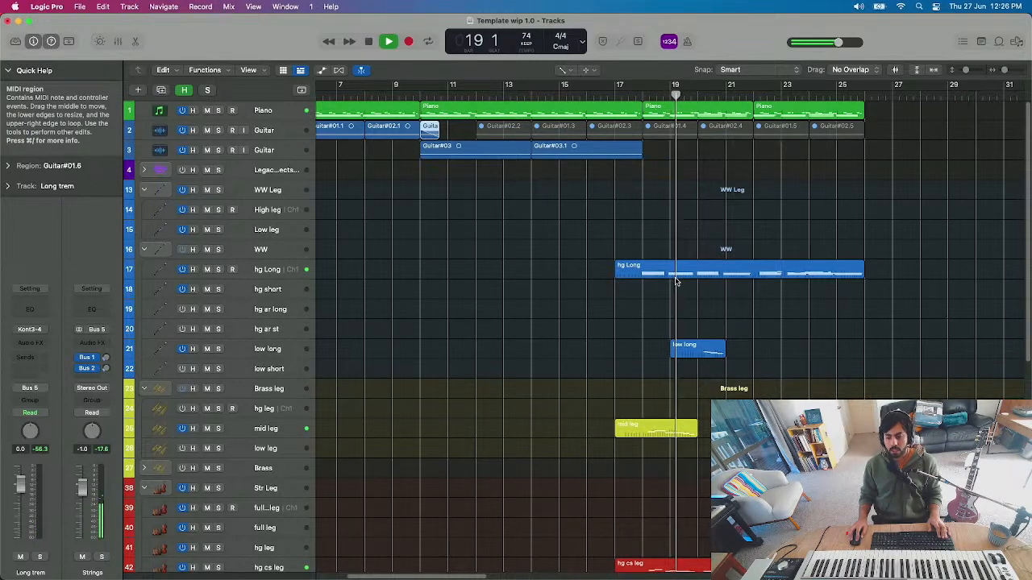
{"action": "key", "text": "space"}
- Split the hg Long woodwind region just before bar 20 and at bar 22, and mute the middle piece
{"action": "key", "text": "t"}
{"action": "key", "text": "i"}
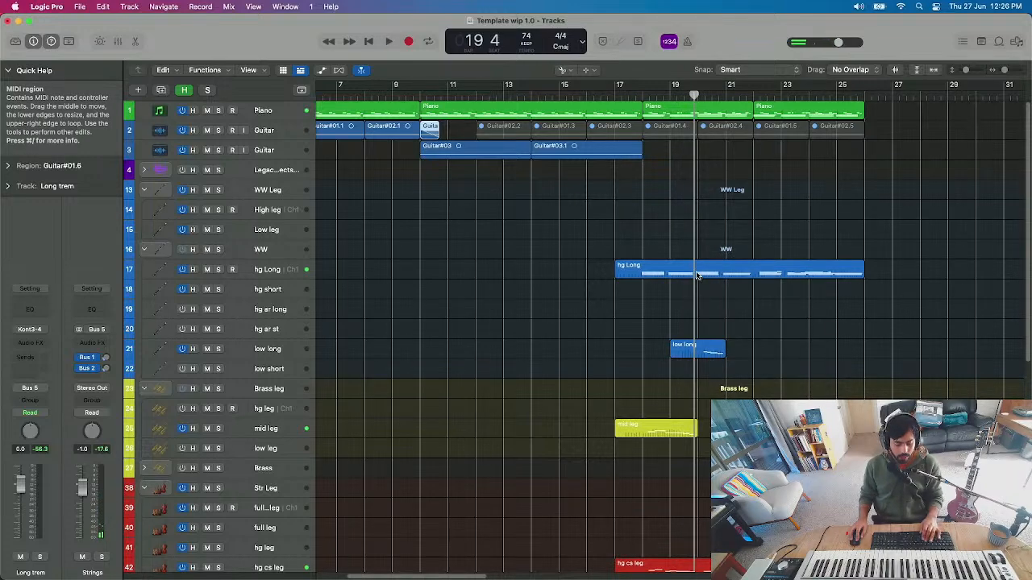
{"action": "key", "text": "y"}
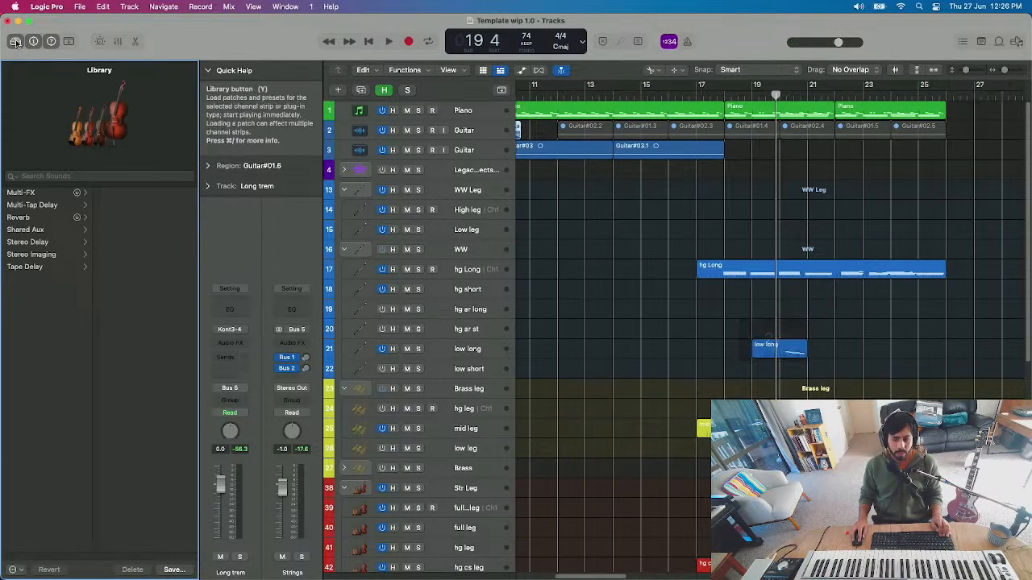
{"action": "left_click", "coordinate": [15, 42]}
{"action": "key", "text": "t"}
{"action": "key", "text": "t"}
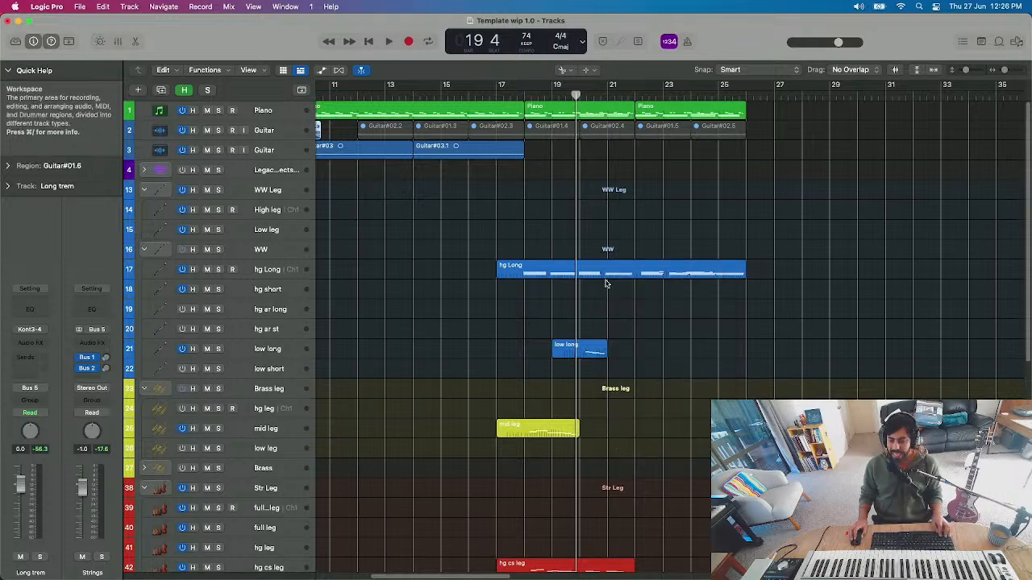
{"action": "scroll", "coordinate": [607, 287], "scroll_direction": "up", "scroll_amount": 4}
{"action": "scroll", "coordinate": [609, 365], "scroll_direction": "up", "scroll_amount": 5}
{"action": "scroll", "coordinate": [677, 407], "scroll_direction": "right", "scroll_amount": 6}
{"action": "scroll", "coordinate": [709, 432], "scroll_direction": "right", "scroll_amount": 3}
{"action": "key", "text": "t"}
{"action": "key", "text": "t"}
{"action": "key", "text": "t"}
{"action": "key", "text": "i"}
{"action": "left_click", "coordinate": [622, 438]}
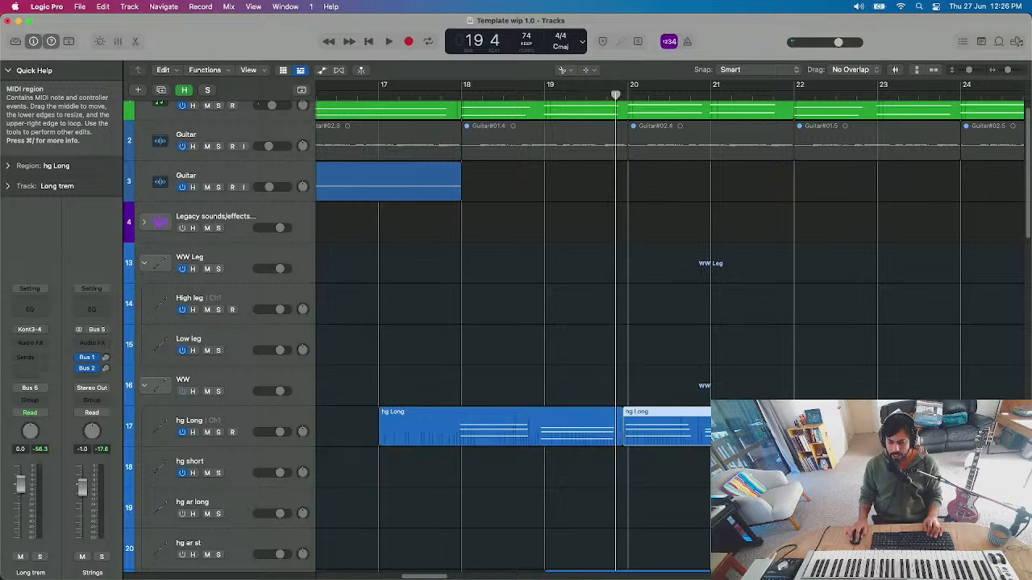
{"action": "key", "text": "ctrl+m"}
- Expand the Brass track stack and move the muted hg Long piece from the woodwinds onto the mid liong brass track
{"action": "scroll", "coordinate": [625, 436], "scroll_direction": "down", "scroll_amount": 4}
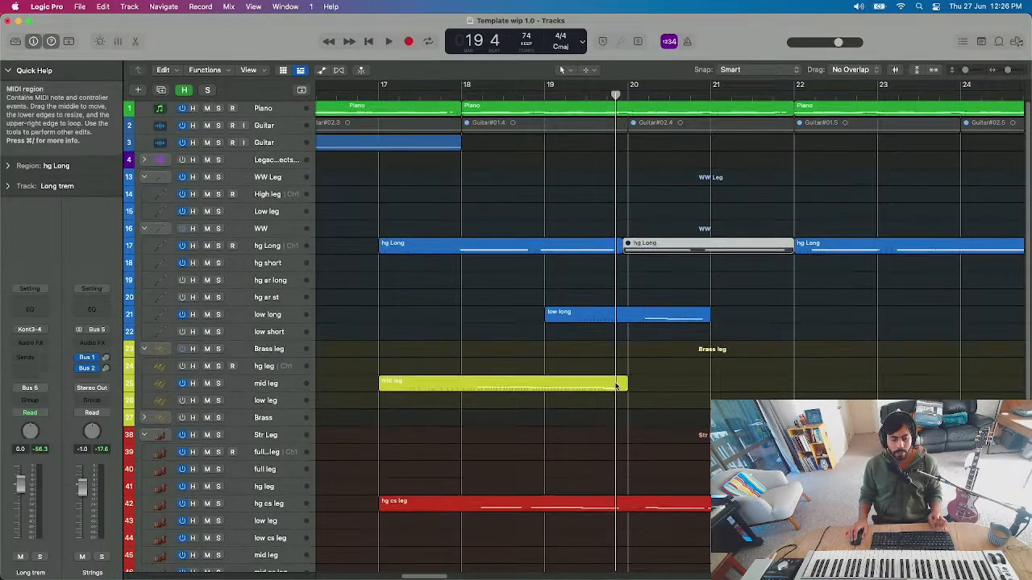
{"action": "scroll", "coordinate": [616, 225], "scroll_direction": "down", "scroll_amount": 2}
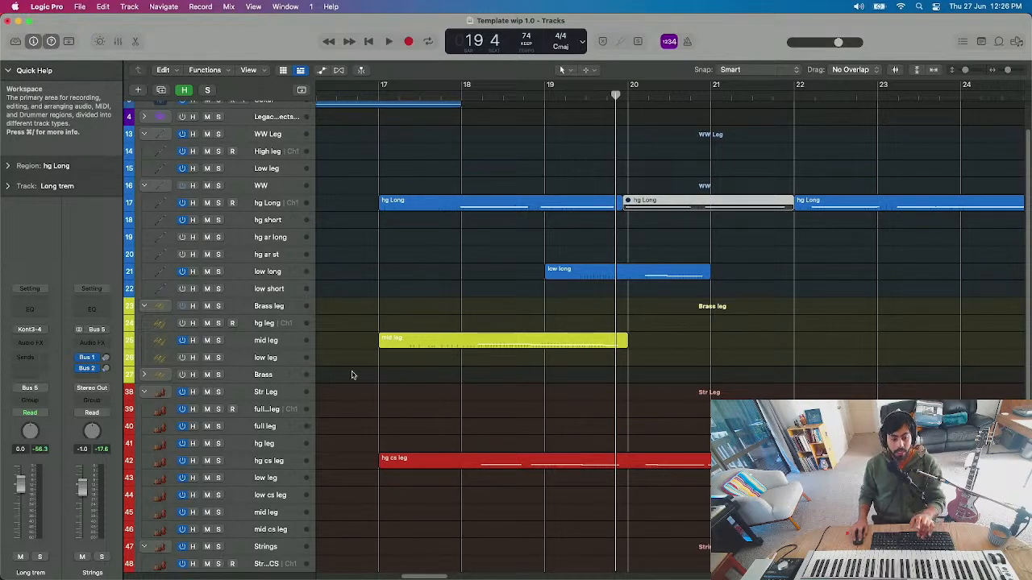
{"action": "left_click", "coordinate": [644, 278]}
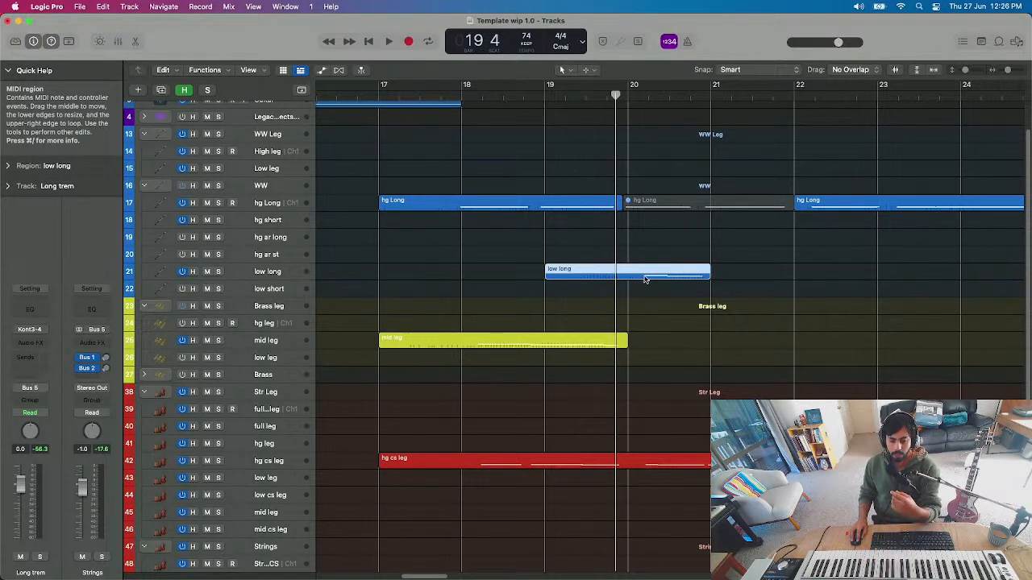
{"action": "left_click", "coordinate": [146, 377]}
{"action": "left_click_drag", "start_coordinate": [695, 201], "coordinate": [696, 236]}
{"action": "left_click_drag", "start_coordinate": [697, 299], "coordinate": [685, 461]}
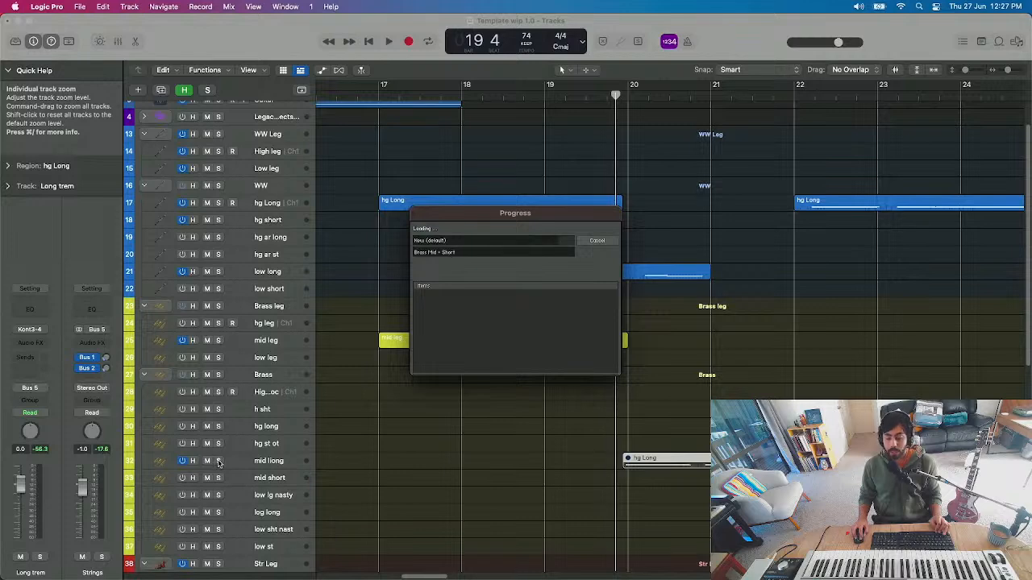
- Solo the mid liong track, unmute the moved hg Long region and play it up to bar 21
{"action": "left_click", "coordinate": [219, 461]}
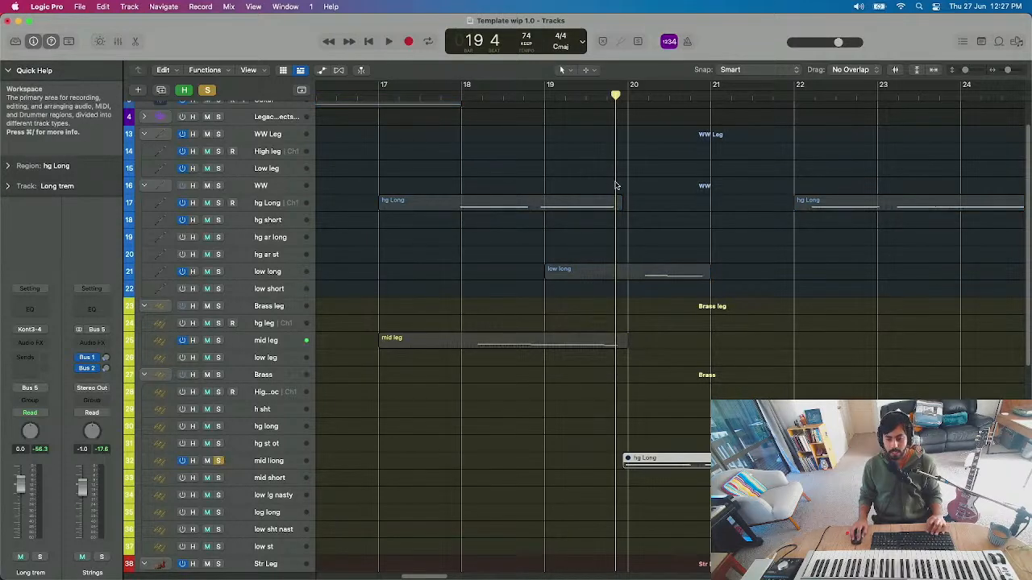
{"action": "key", "text": "space"}
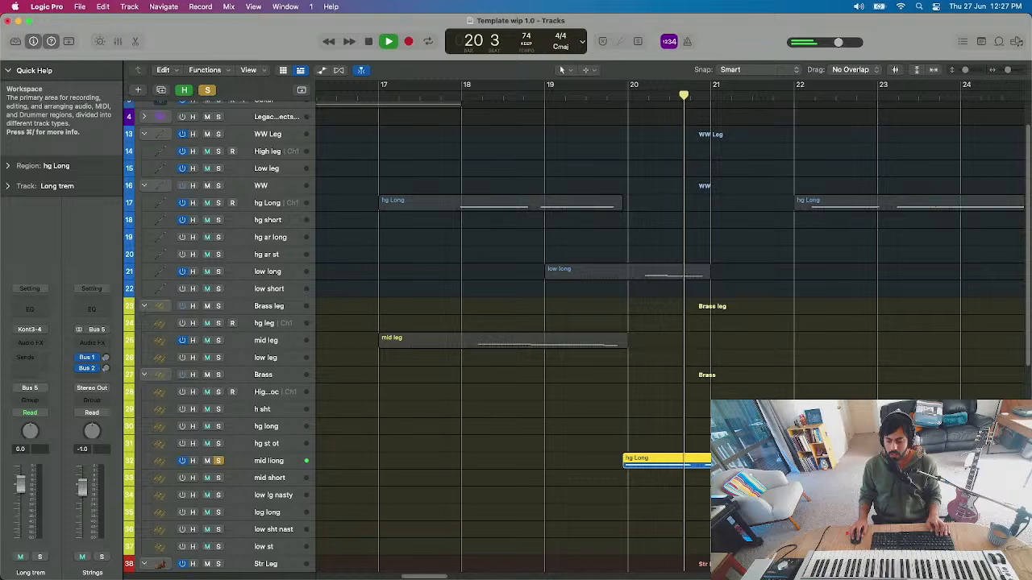
{"action": "key", "text": "space"}
- Quantize the moved hg Long region's notes to 1/4 Note in the piano roll and display its Sustain data
{"action": "double_click", "coordinate": [693, 459]}
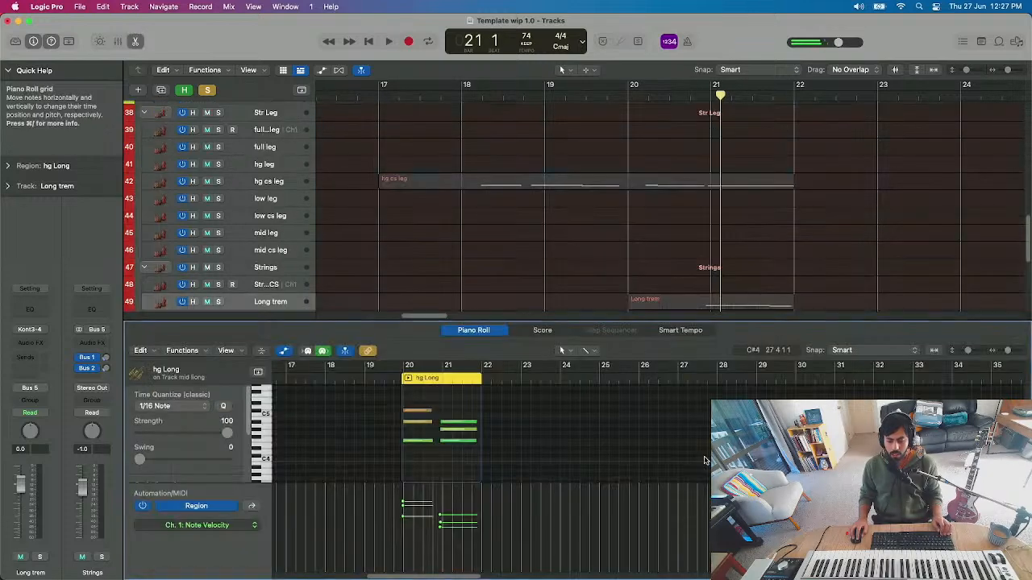
{"action": "left_click", "coordinate": [435, 423], "text": "ctrl+alt"}
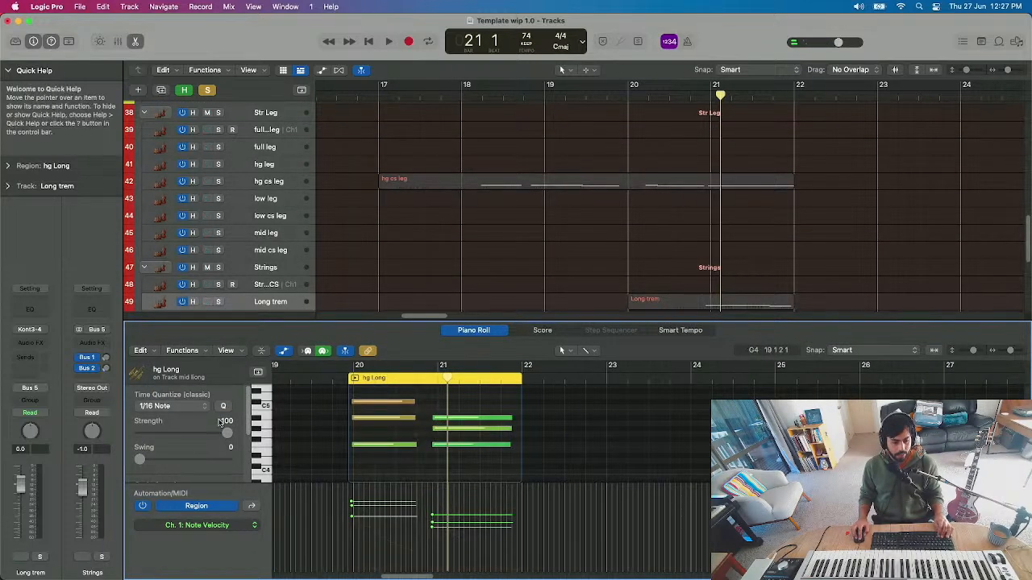
{"action": "left_click", "coordinate": [179, 406]}
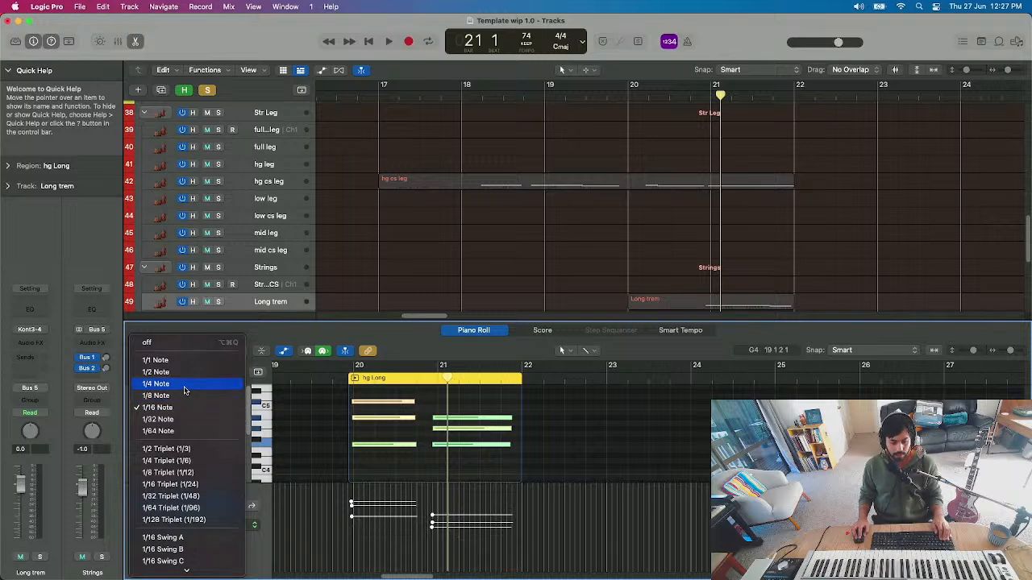
{"action": "left_click", "coordinate": [182, 384]}
{"action": "left_click", "coordinate": [425, 435]}
{"action": "left_click", "coordinate": [251, 506]}
{"action": "left_click", "coordinate": [251, 506]}
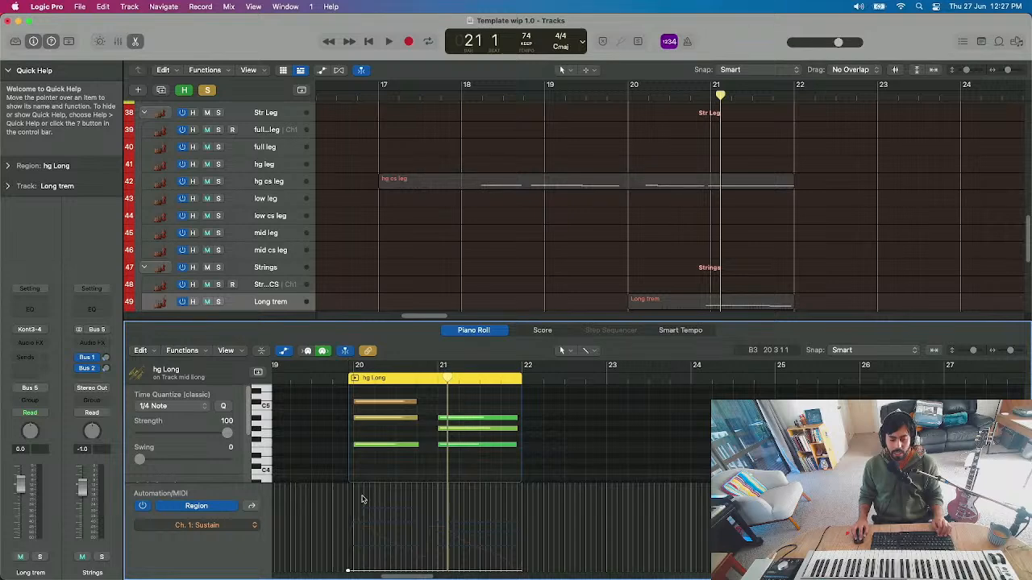
- Nudge the moved hg Long region slightly earlier, and nudge all six notes inside it back later by the same amount
{"action": "left_click_drag", "start_coordinate": [470, 437], "coordinate": [475, 413]}
{"action": "key", "text": "alt+Left"}
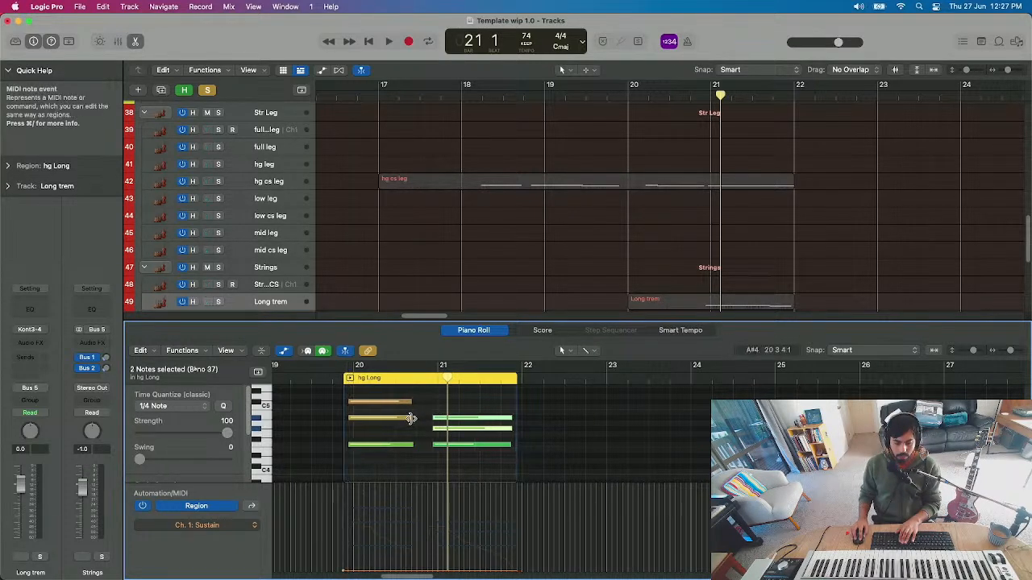
{"action": "left_click", "coordinate": [442, 443]}
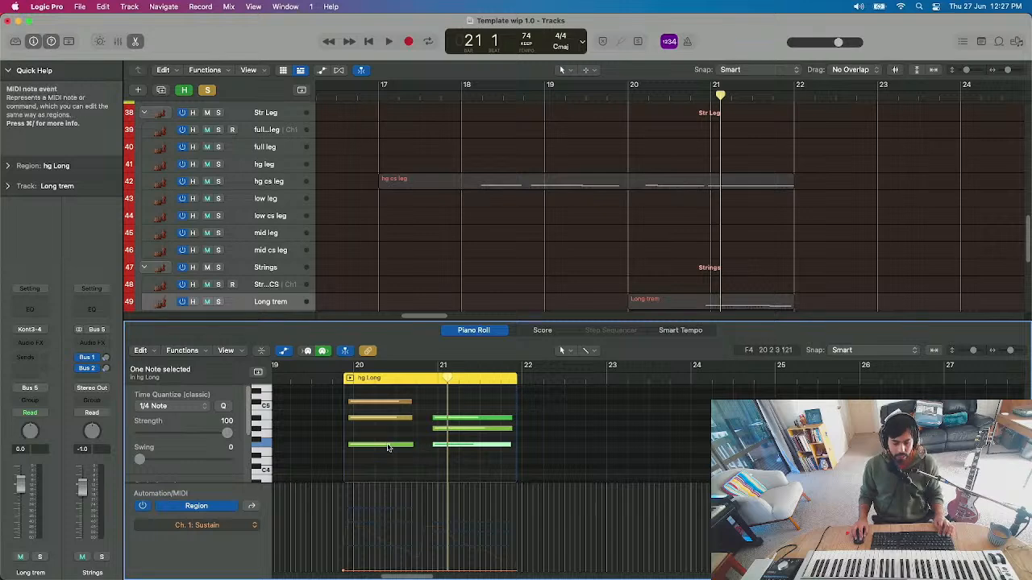
{"action": "key", "text": "super+a"}
{"action": "key", "text": "alt+Right"}
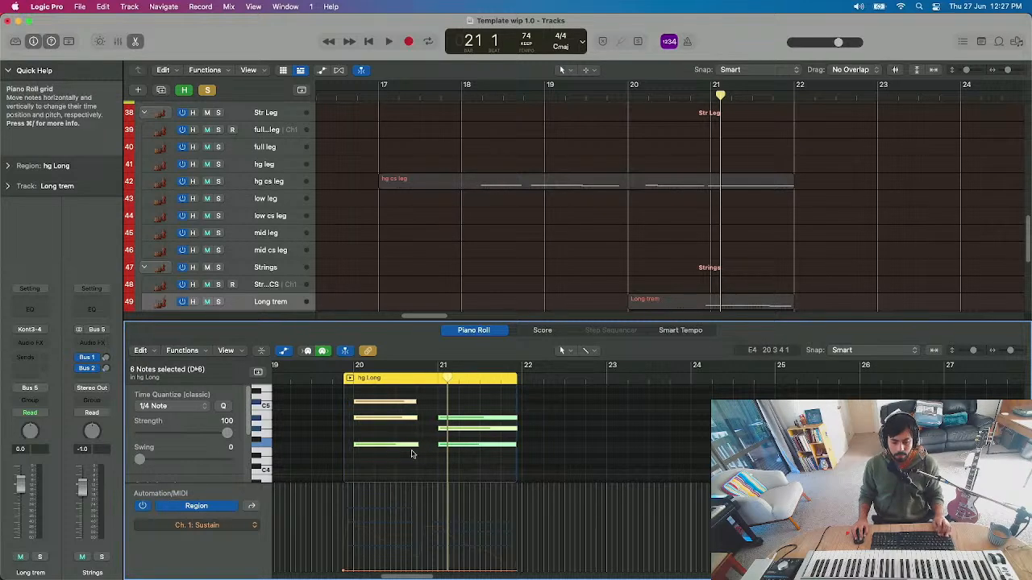
- Merge the repeated F4 and A#4 notes into single sustained notes across both chords and lengthen the highest note to bar 21
{"action": "left_click", "coordinate": [411, 454]}
{"action": "left_click", "coordinate": [443, 445]}
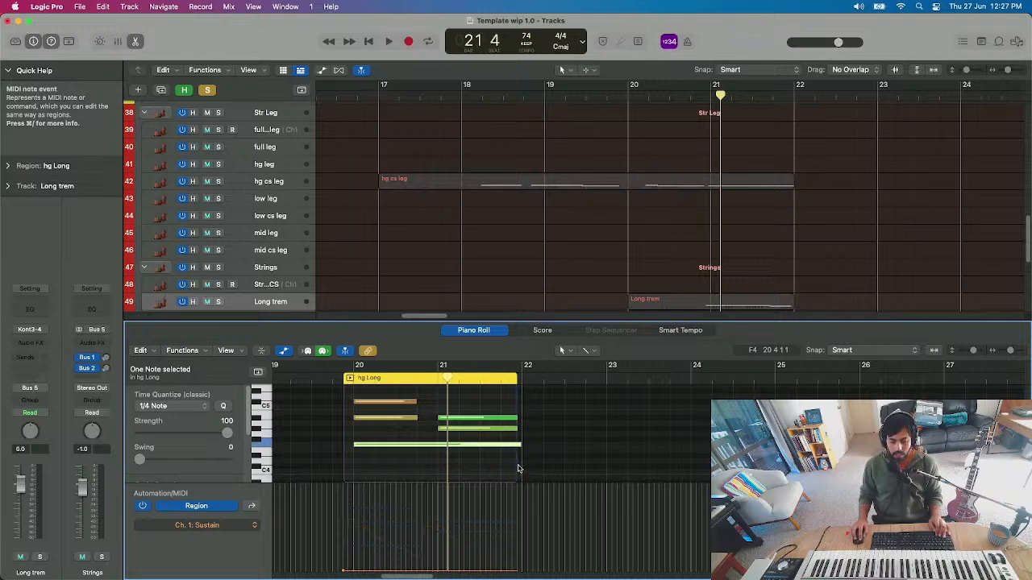
{"action": "left_click_drag", "start_coordinate": [419, 394], "coordinate": [415, 419]}
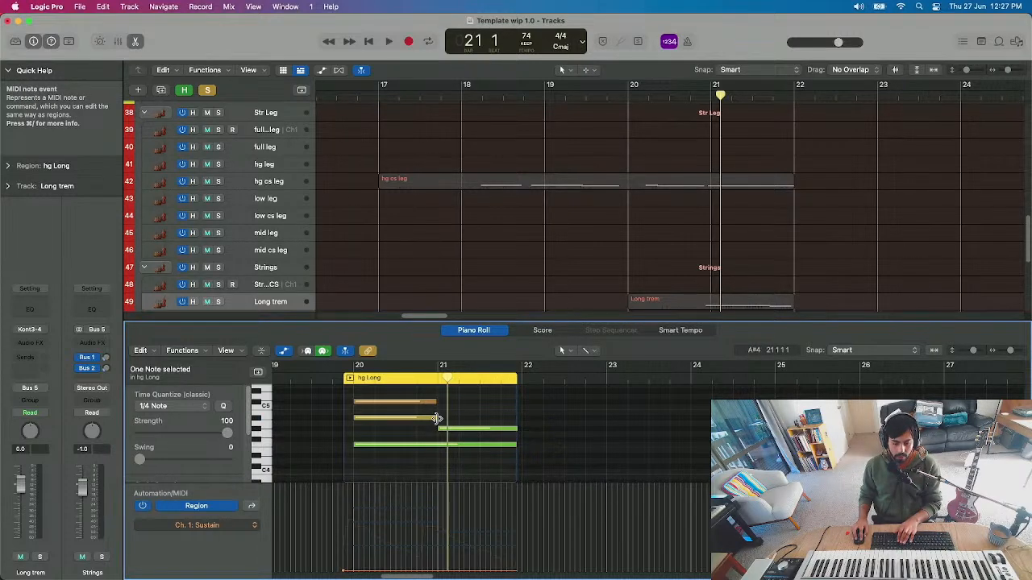
- Play the edited brass chords in solo from just before bar 20 to the end of bar 21
{"action": "left_click", "coordinate": [323, 368]}
{"action": "key", "text": "space"}
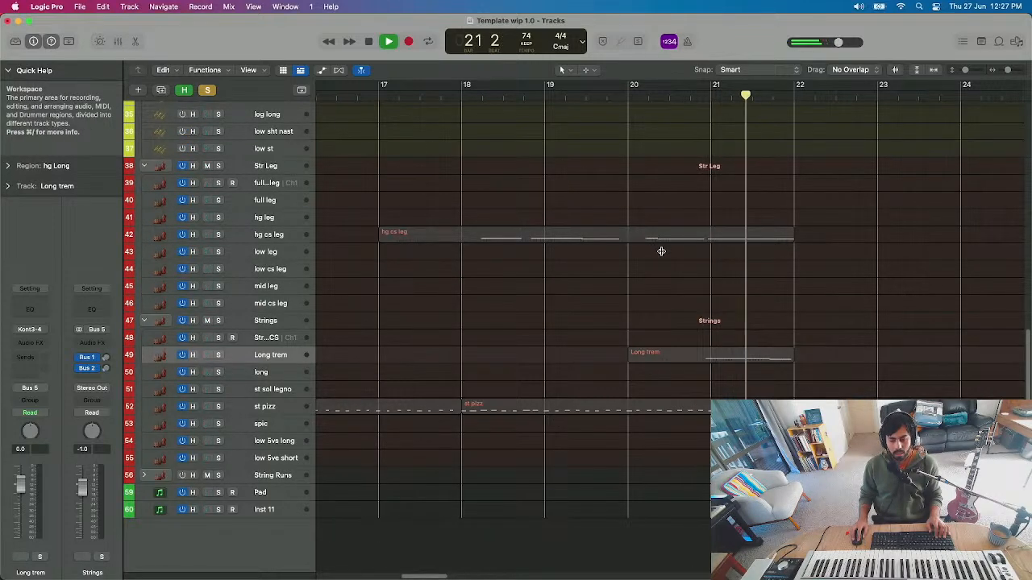
{"action": "key", "text": "space"}
- Reopen the hg Long region on the mid liong track in the piano roll and display its Modulation data
{"action": "scroll", "coordinate": [343, 373], "scroll_direction": "up", "scroll_amount": 3}
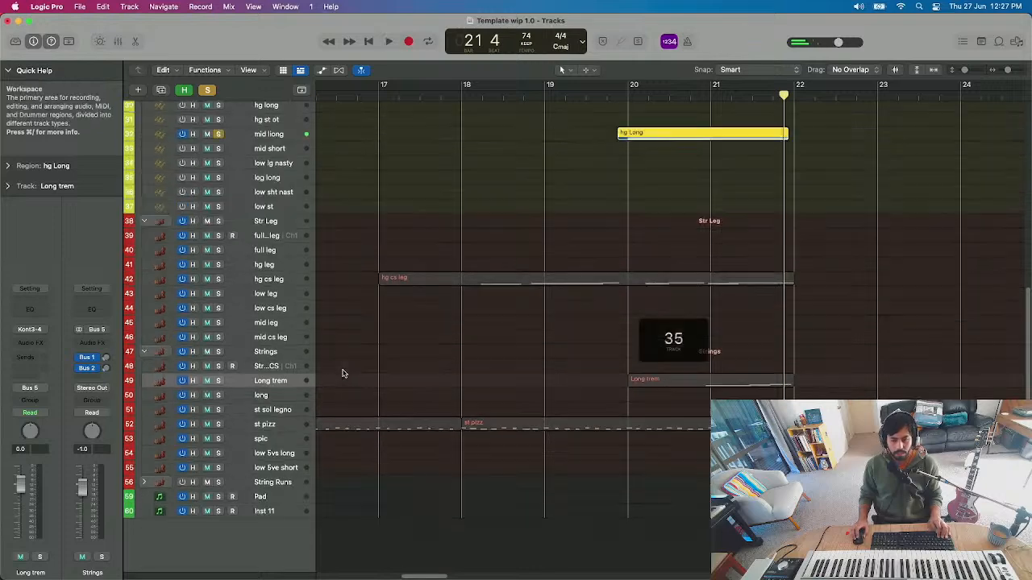
{"action": "double_click", "coordinate": [689, 138]}
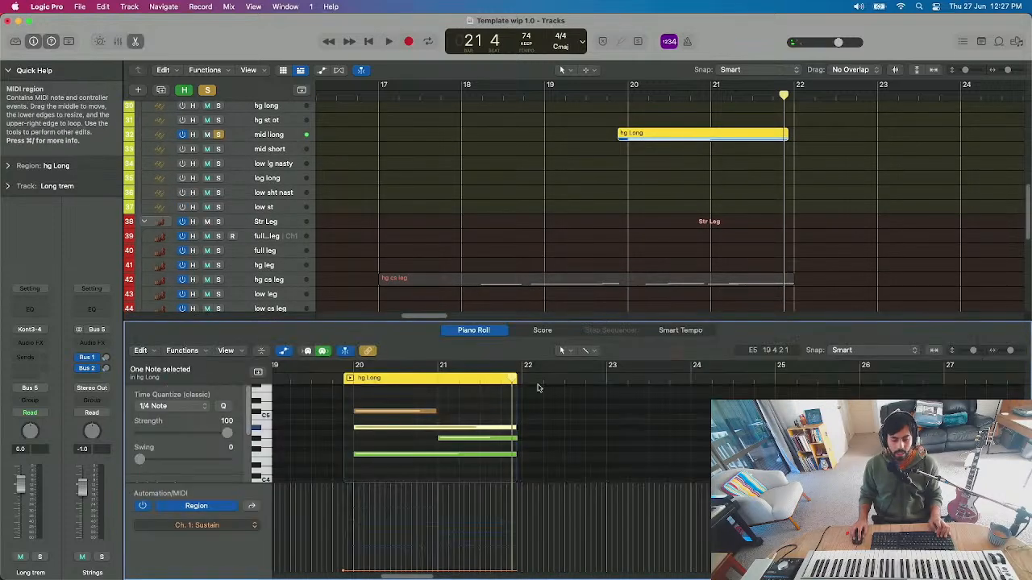
{"action": "left_click", "coordinate": [254, 507]}
{"action": "left_click", "coordinate": [255, 507]}
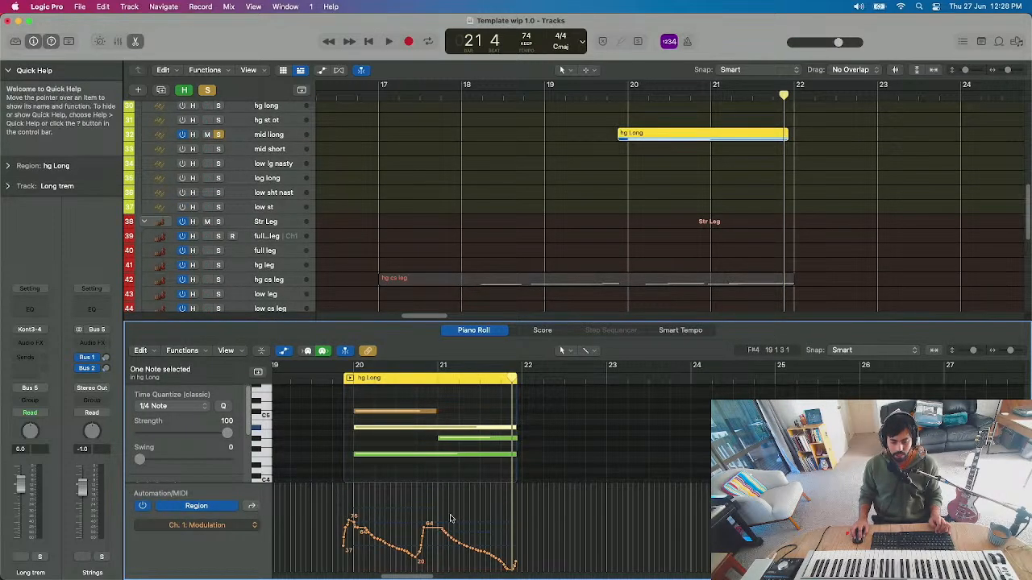
- Turn off solo on the mid liong track, close the piano roll and play the full arrangement from bar 17 beat 3
{"action": "left_click", "coordinate": [332, 376]}
{"action": "left_click", "coordinate": [218, 134]}
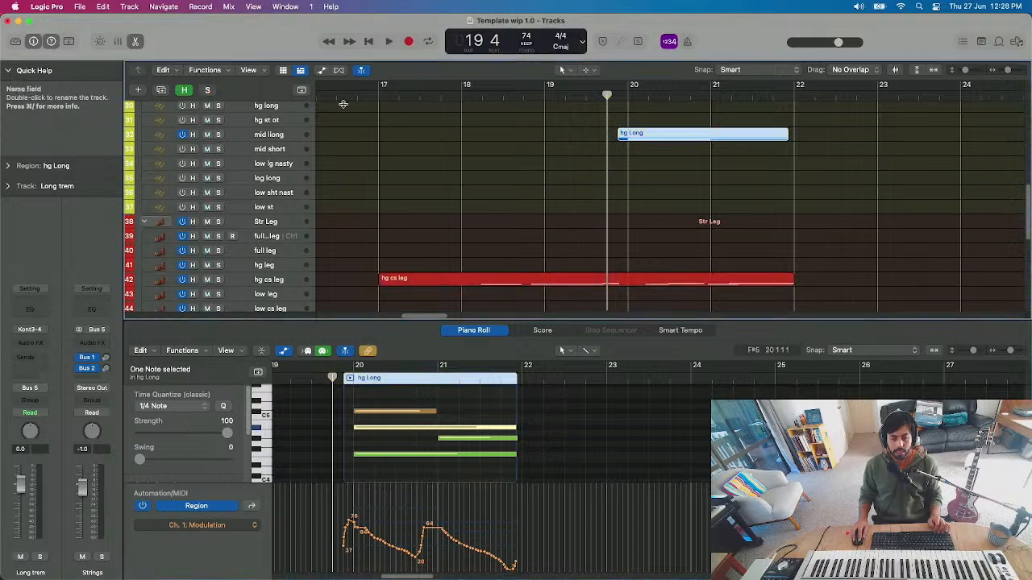
{"action": "left_click", "coordinate": [447, 102]}
{"action": "left_click", "coordinate": [421, 96]}
{"action": "key", "text": "space"}
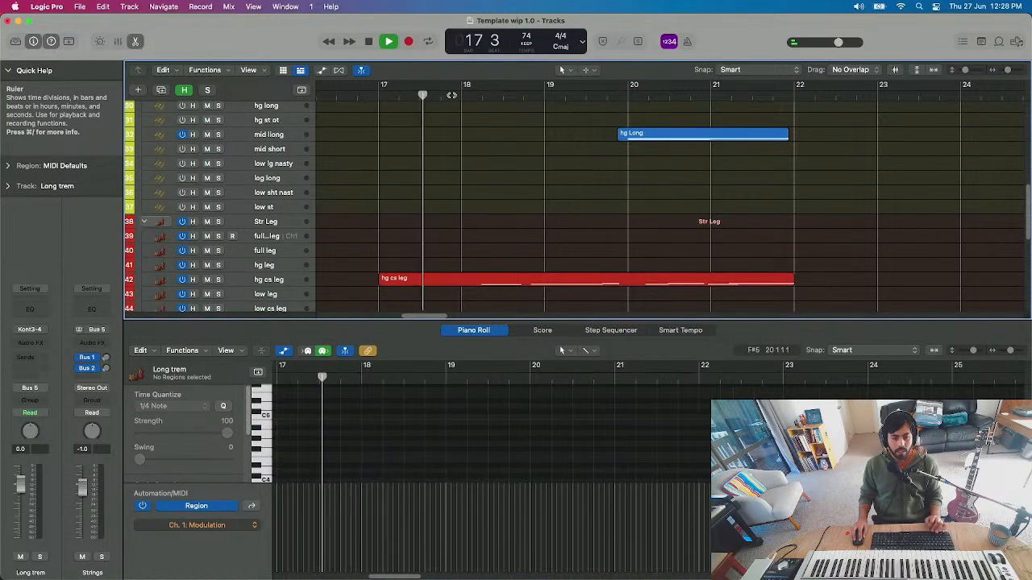
{"action": "left_click", "coordinate": [135, 42]}
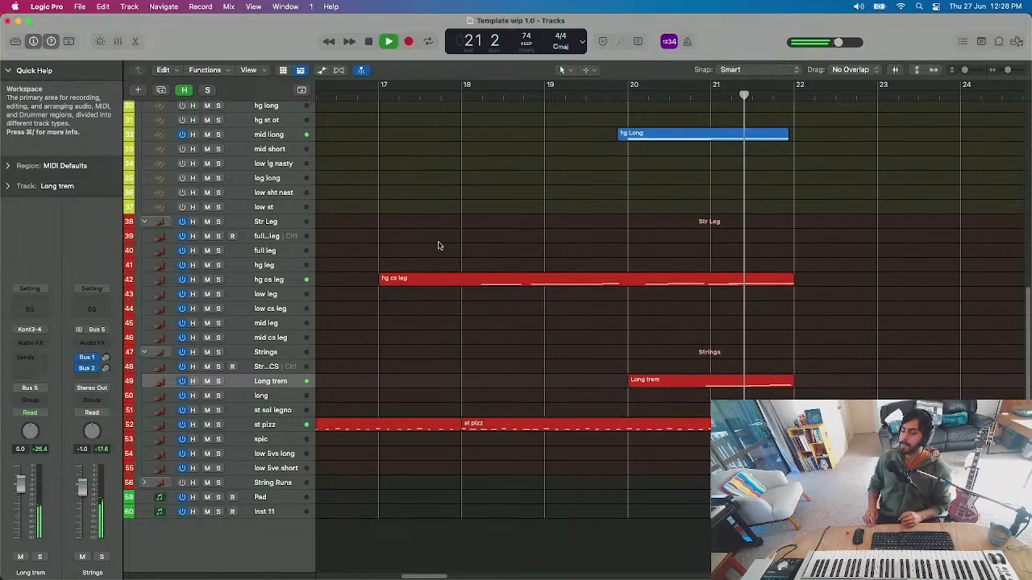
{"action": "key", "text": "space"}
- Place the playhead at bar 22 and examine how the regions on all tracks line up from bar 15 to 26
{"action": "left_click", "coordinate": [797, 100]}
{"action": "key", "text": "super+Left"}
{"action": "key", "text": "super+Left"}
{"action": "key", "text": "super+Up"}
{"action": "key", "text": "super+Up"}
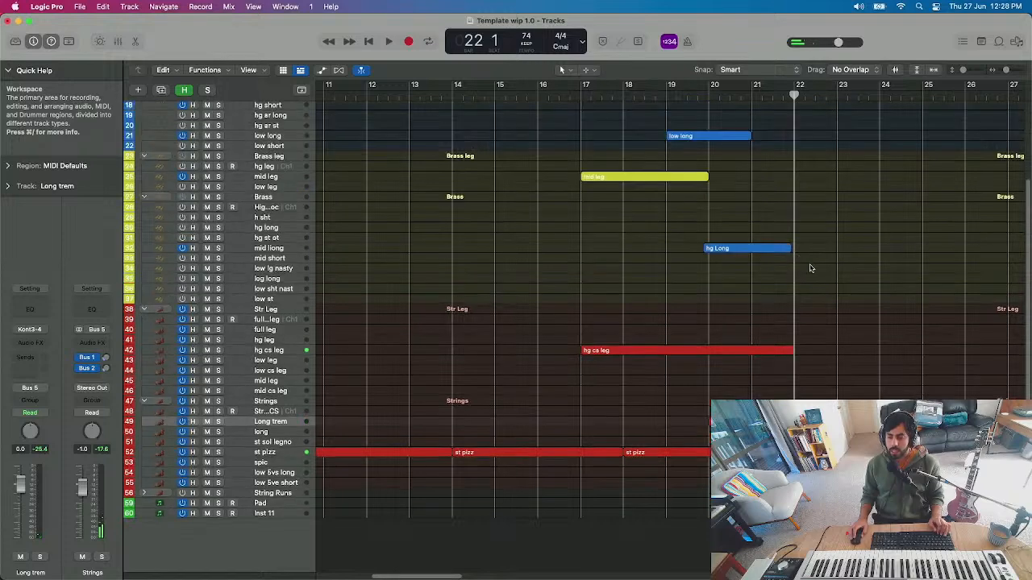
{"action": "key", "text": "comma"}
{"action": "scroll", "coordinate": [804, 363], "scroll_direction": "right", "scroll_amount": 2}
{"action": "key", "text": "super+Up"}
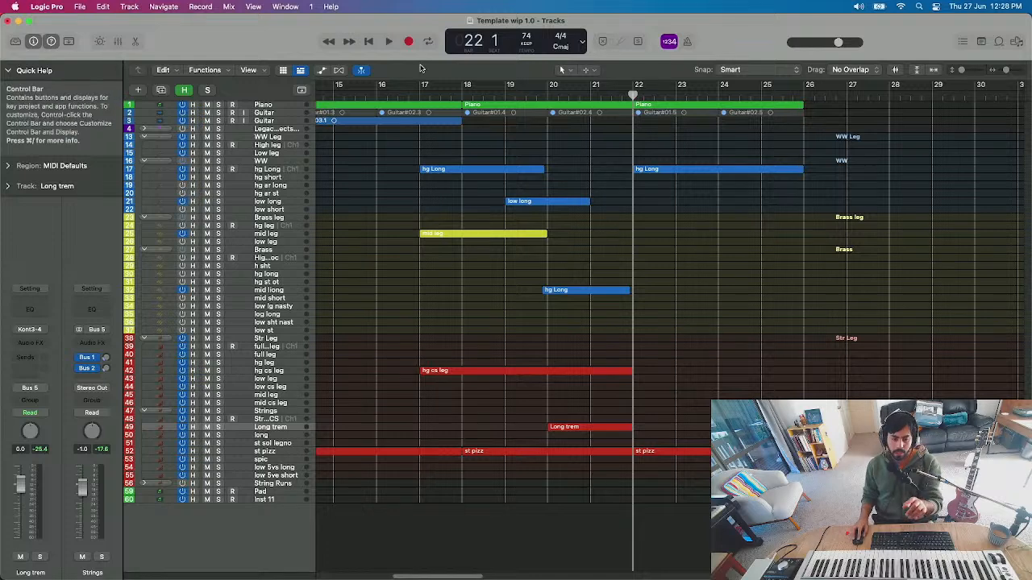
- Play the arrangement from bar 10 to bar 12 beat 2
{"action": "scroll", "coordinate": [460, 277], "scroll_direction": "left", "scroll_amount": 5}
{"action": "left_click", "coordinate": [343, 90]}
{"action": "key", "text": "space"}
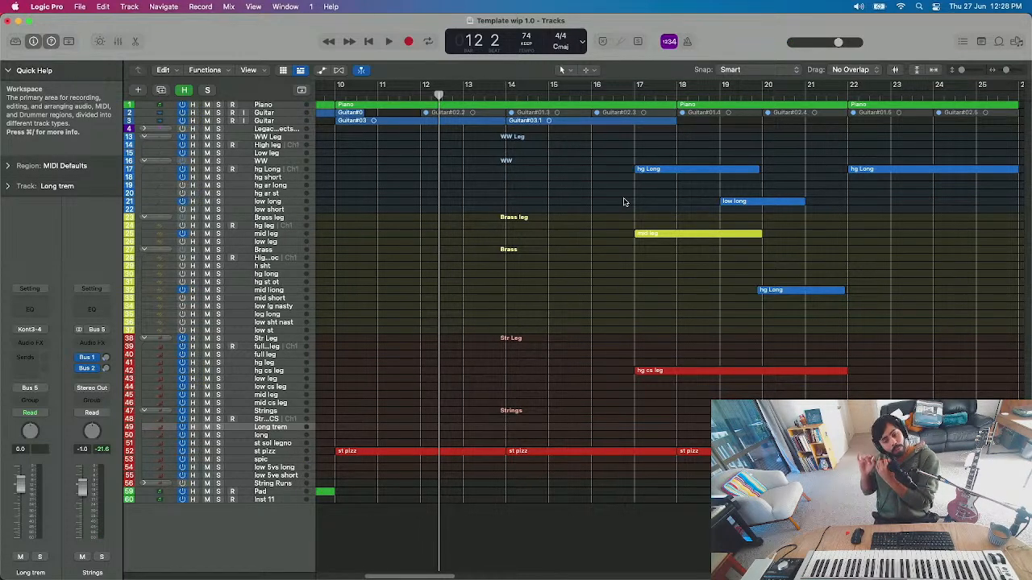
- Select the hg Long woodwind region at bar 22 and examine its notes alongside the neighbouring woodwind and brass regions
{"action": "scroll", "coordinate": [599, 193], "scroll_direction": "right", "scroll_amount": 5}
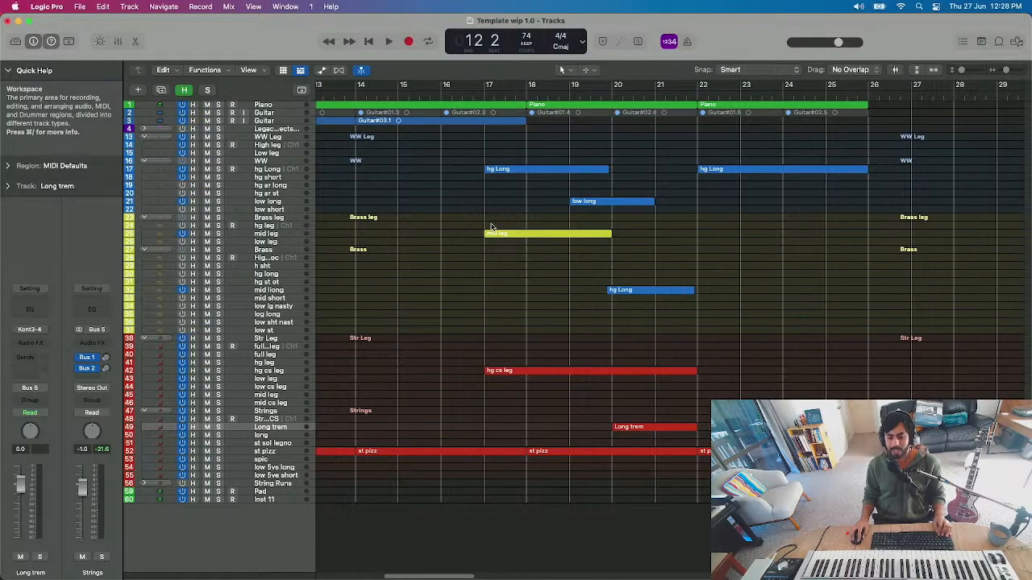
{"action": "key", "text": "super+Down"}
{"action": "key", "text": "super+Down"}
{"action": "key", "text": "super+Up"}
{"action": "scroll", "coordinate": [721, 279], "scroll_direction": "up", "scroll_amount": 5}
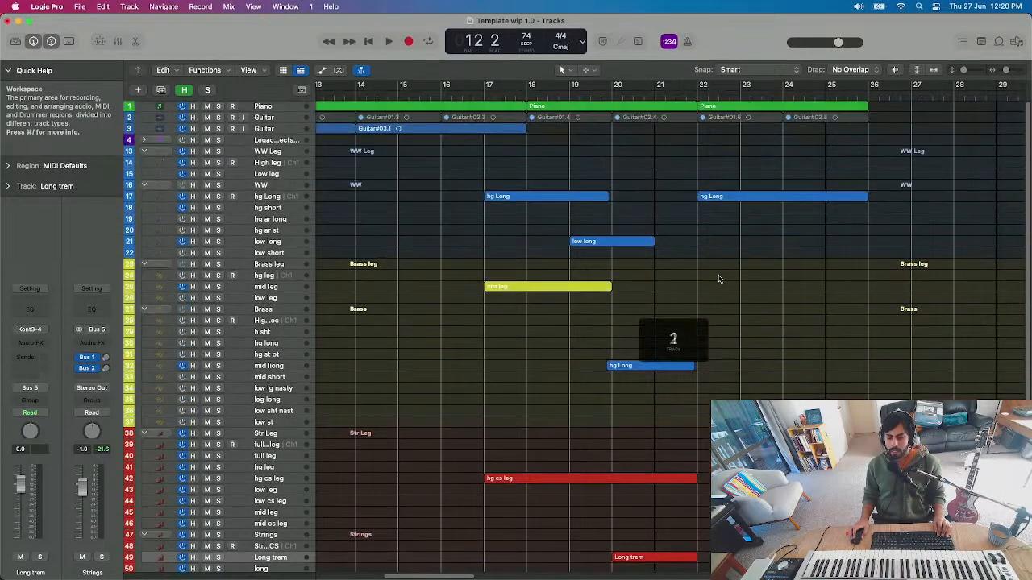
{"action": "left_click", "coordinate": [754, 197]}
{"action": "key", "text": "super+Down"}
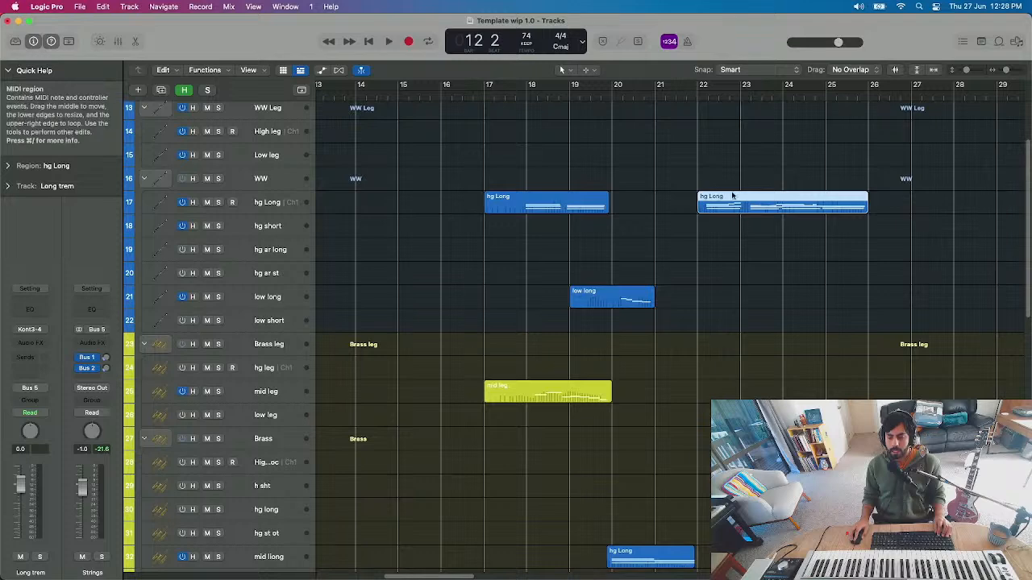
{"action": "key", "text": "super+Up"}
{"action": "scroll", "coordinate": [564, 201], "scroll_direction": "up", "scroll_amount": 3}
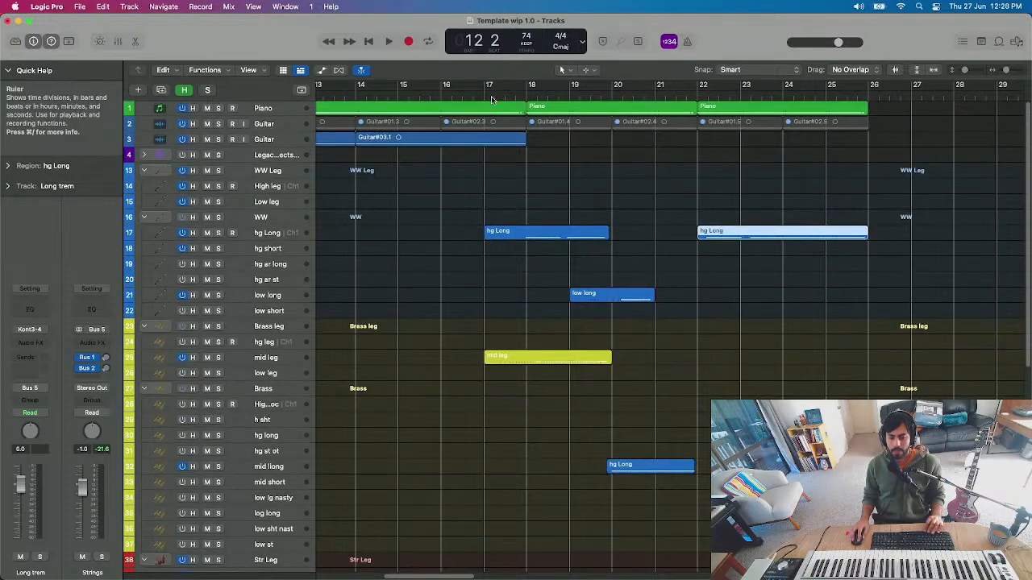
- Play the arrangement from bar 17 through bar 21 and place the playhead at bar 22
{"action": "key", "text": "space"}
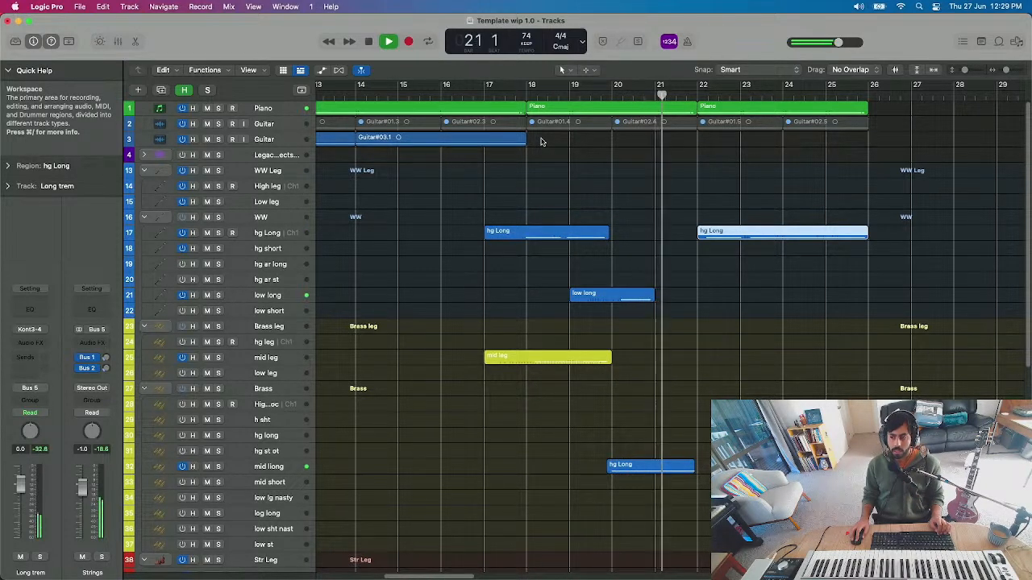
{"action": "left_click", "coordinate": [697, 97]}
{"action": "scroll", "coordinate": [737, 274], "scroll_direction": "down", "scroll_amount": 3}
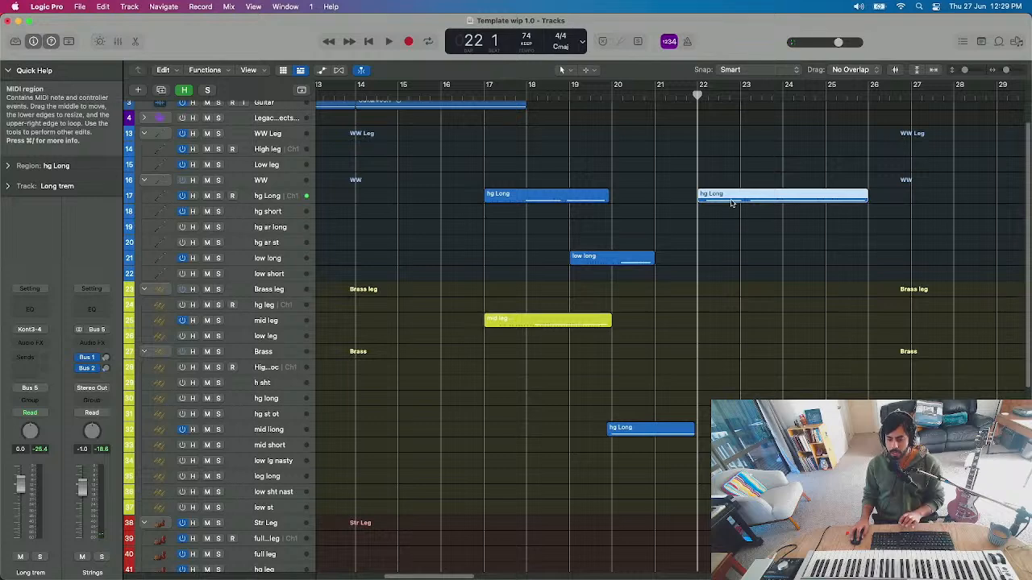
- Move the hg Long region at bar 22 from the woodwinds to the mid liong brass track and open its notes
{"action": "left_click_drag", "start_coordinate": [731, 203], "coordinate": [731, 432]}
{"action": "double_click", "coordinate": [725, 431]}
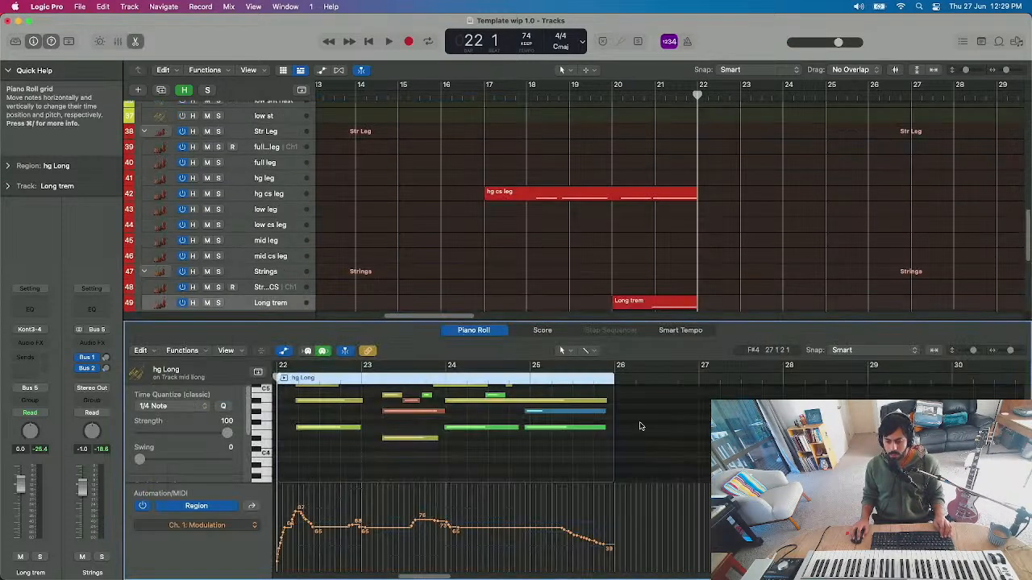
{"action": "scroll", "coordinate": [302, 295], "scroll_direction": "down", "scroll_amount": 10}
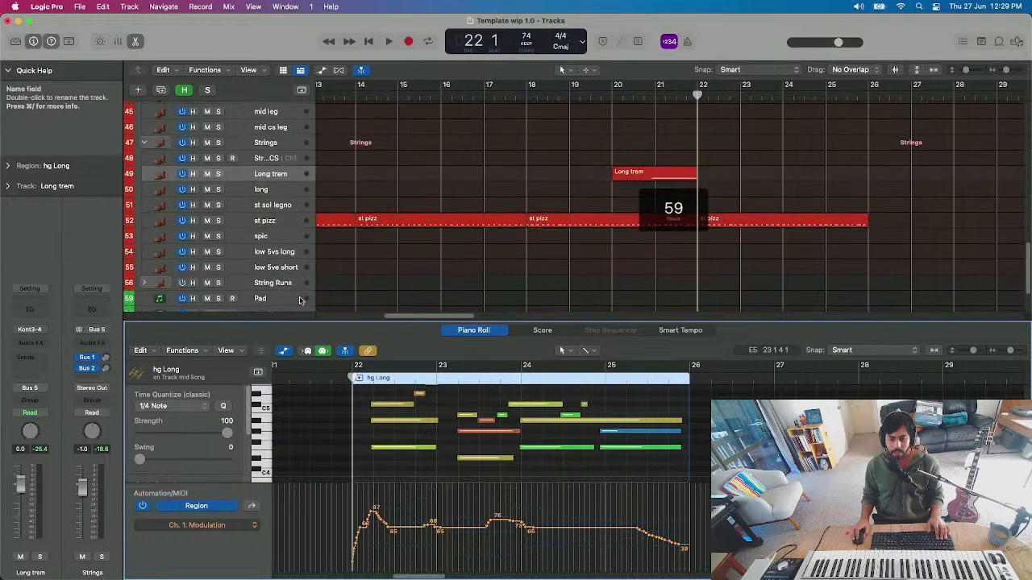
{"action": "scroll", "coordinate": [302, 295], "scroll_direction": "up", "scroll_amount": 15}
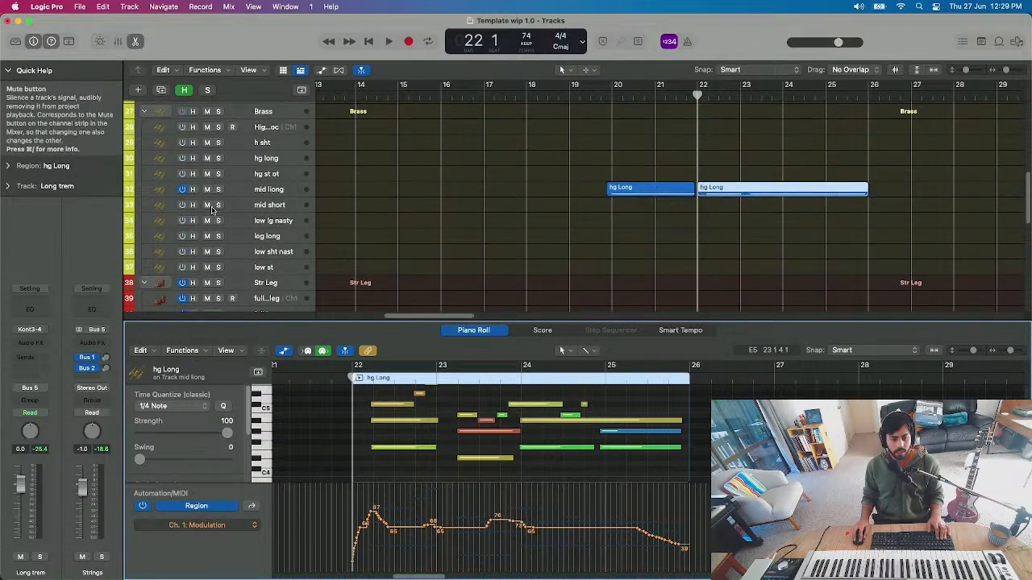
- Solo the mid liong track and play the moved region from bar 22 to beat 3
{"action": "left_click", "coordinate": [216, 191]}
{"action": "key", "text": "space"}
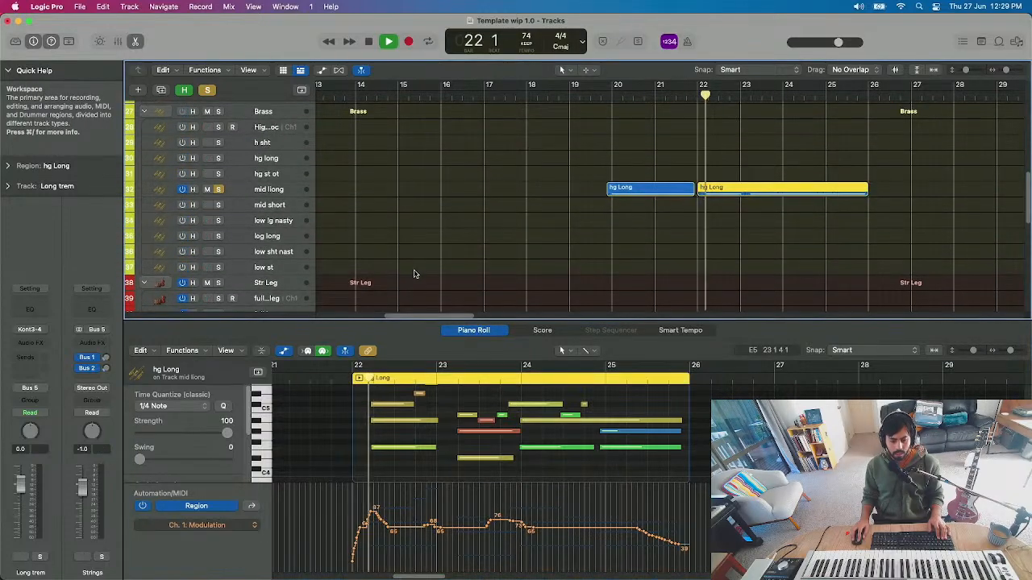
{"action": "scroll", "coordinate": [433, 408], "scroll_direction": "up", "scroll_amount": 1}
{"action": "left_click", "coordinate": [433, 390]}
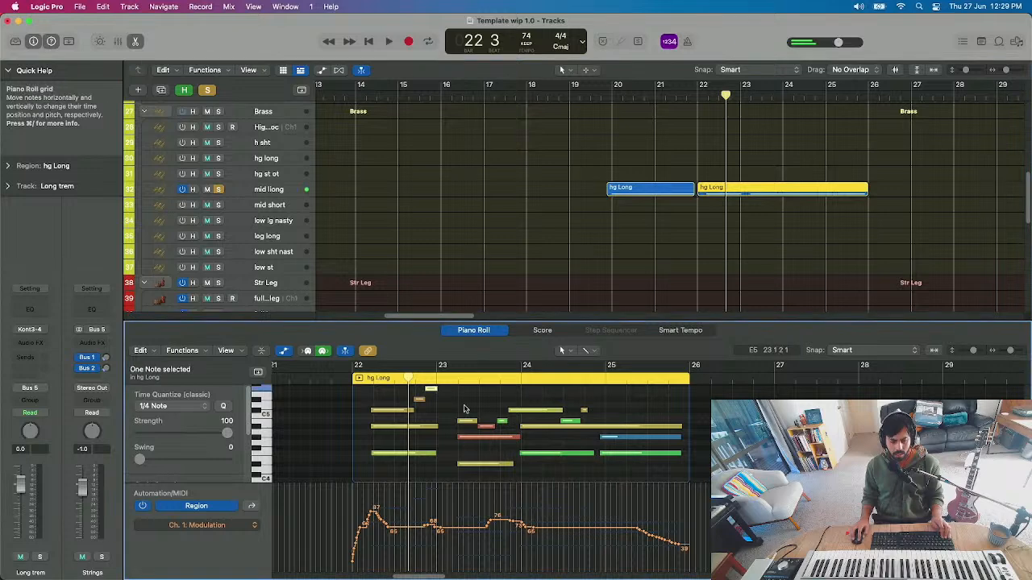
- Transpose all notes in the bar 22 mid liong region down one octave and play on from bar 22 beat 3
{"action": "key", "text": "super+a"}
{"action": "key", "text": "alt+shift+Down"}
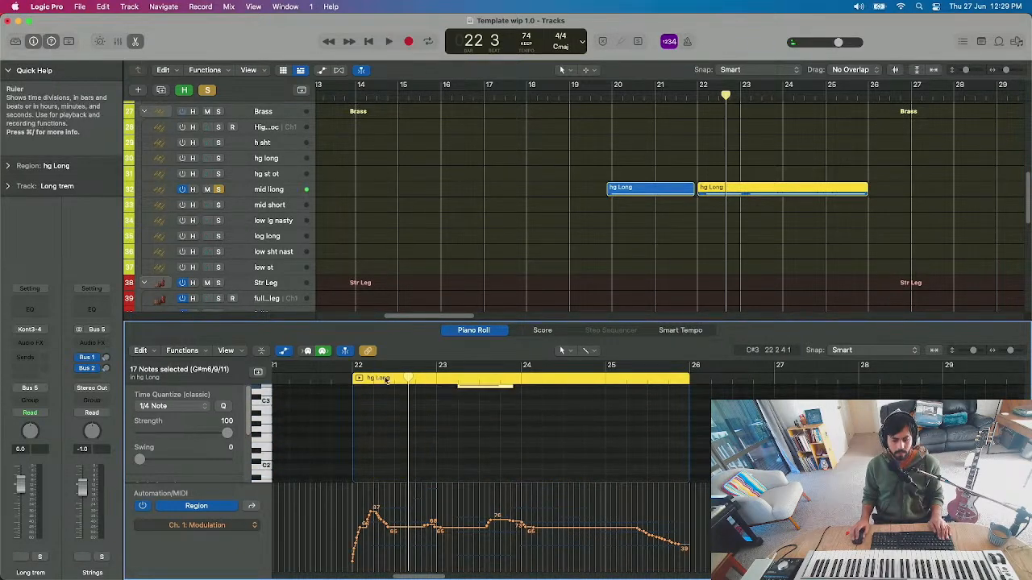
{"action": "scroll", "coordinate": [278, 403], "scroll_direction": "down", "scroll_amount": 4}
{"action": "key", "text": "space"}
{"action": "scroll", "coordinate": [353, 448], "scroll_direction": "up", "scroll_amount": 1}
{"action": "scroll", "coordinate": [332, 503], "scroll_direction": "up", "scroll_amount": 2}
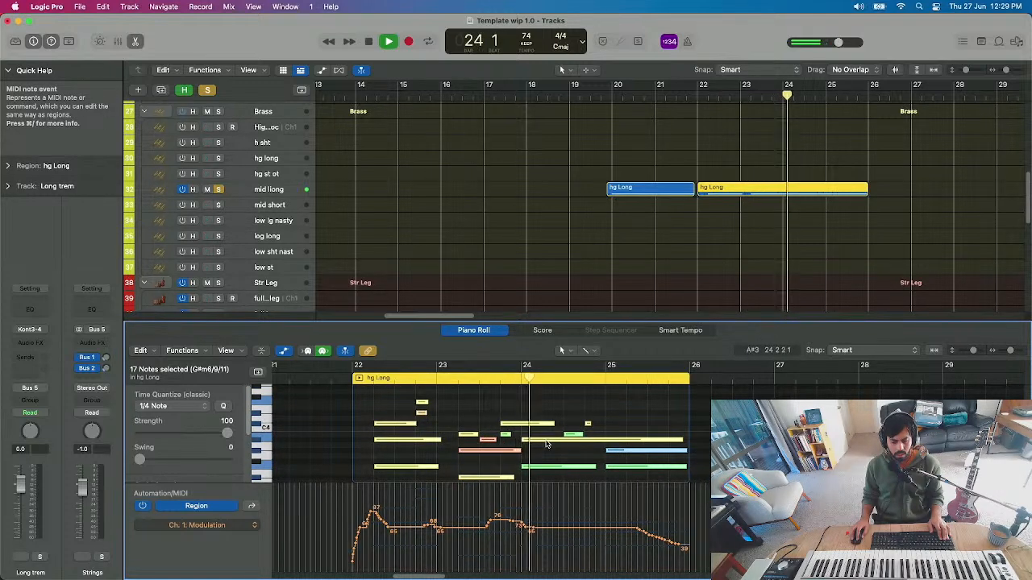
{"action": "key", "text": "space"}
- Play the transposed region from bar 22 to bar 25, and once more from bar 22 to bar 24
{"action": "left_click", "coordinate": [352, 379]}
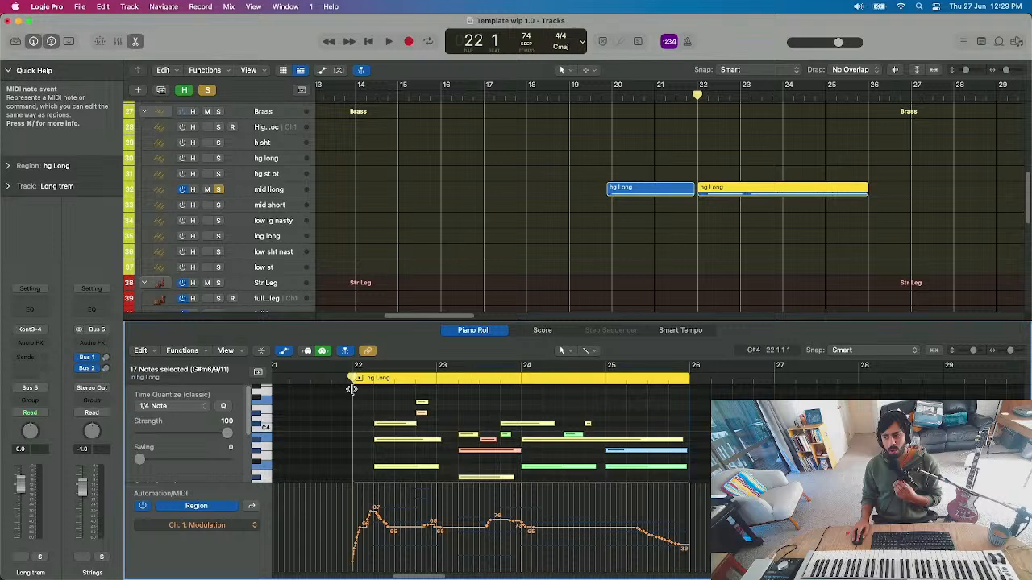
{"action": "key", "text": "space"}
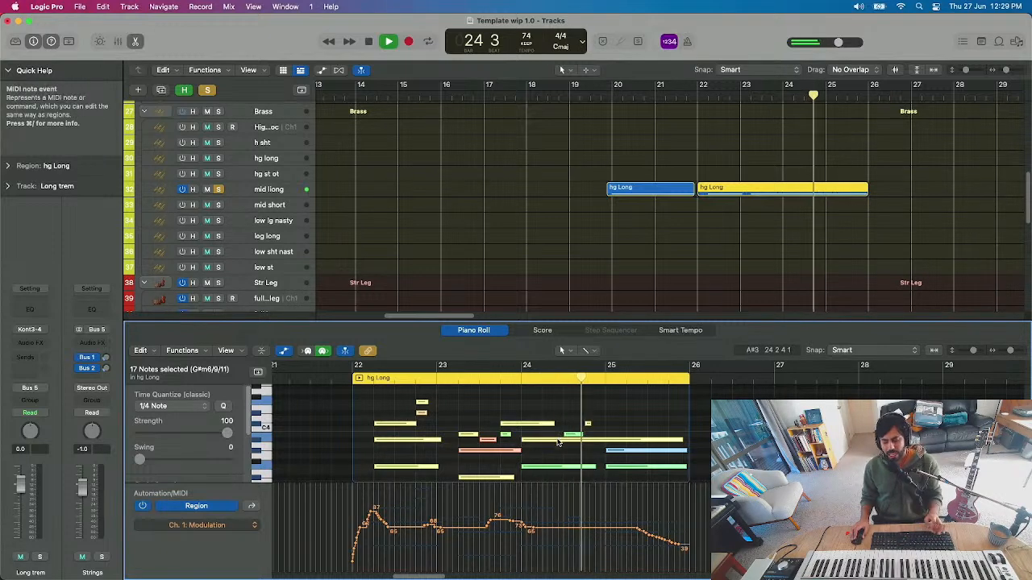
{"action": "left_click", "coordinate": [798, 202]}
{"action": "key", "text": "space"}
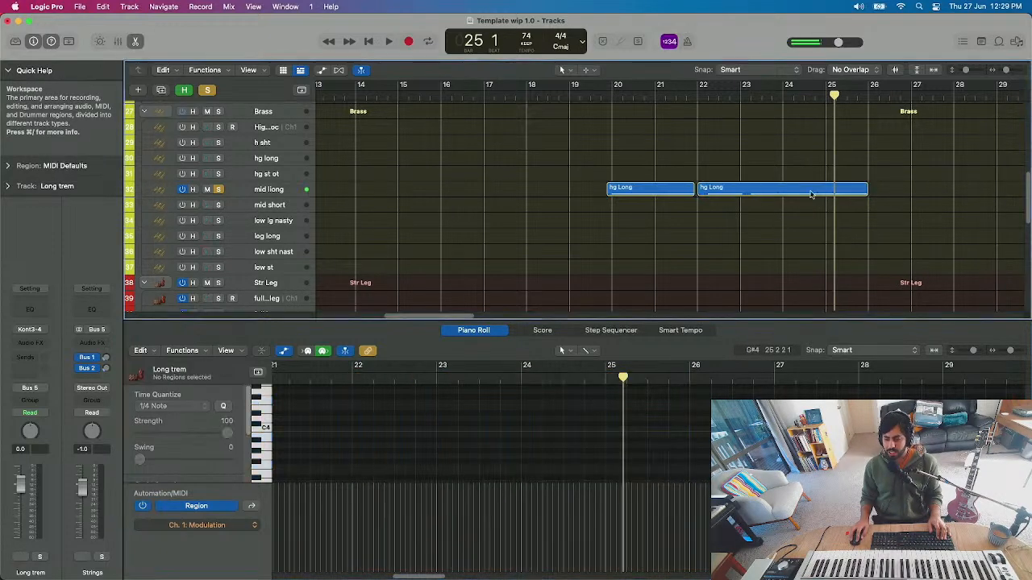
{"action": "left_click", "coordinate": [852, 192]}
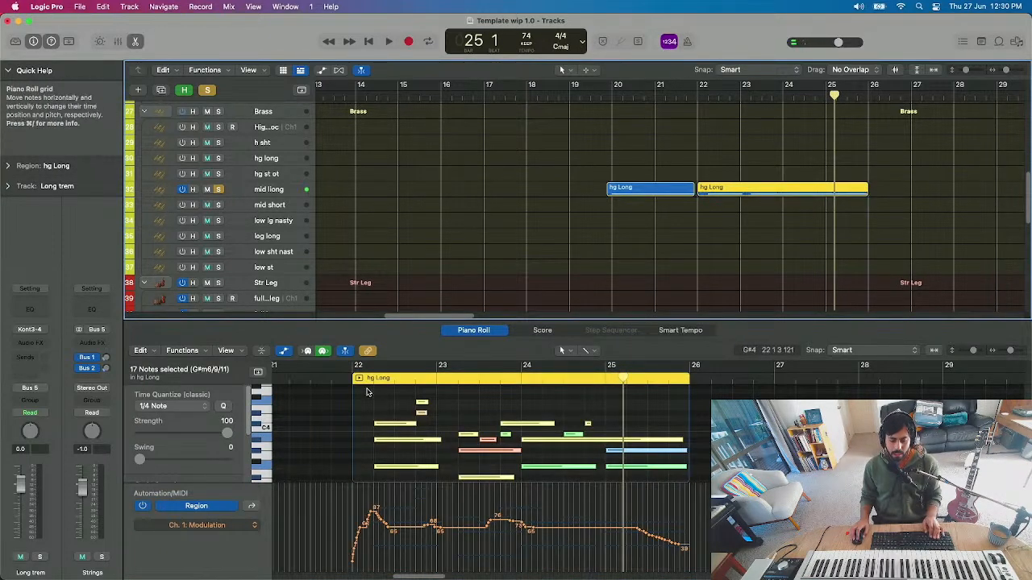
{"action": "scroll", "coordinate": [400, 396], "scroll_direction": "down", "scroll_amount": 1}
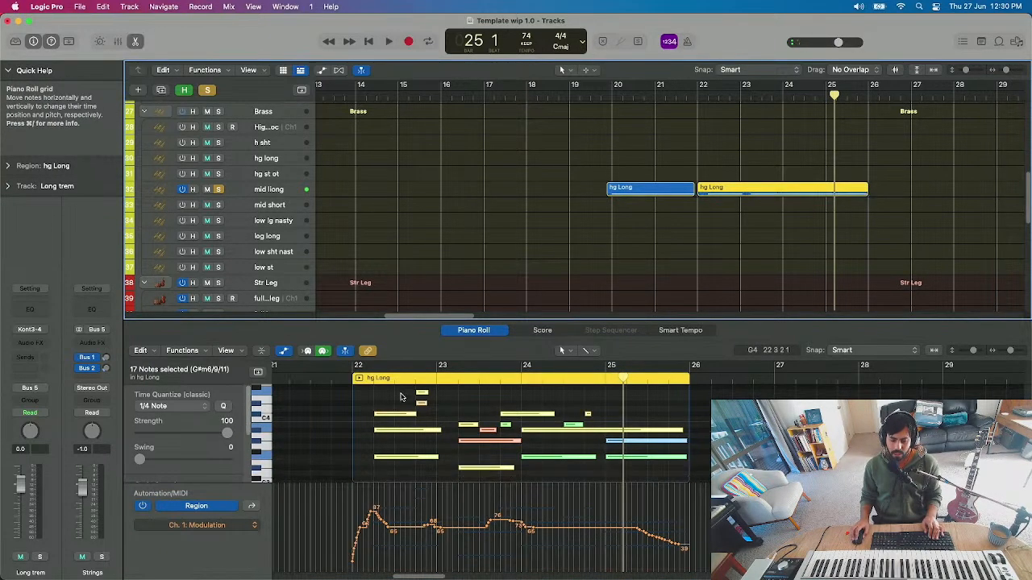
{"action": "left_click", "coordinate": [344, 378]}
{"action": "key", "text": "space"}
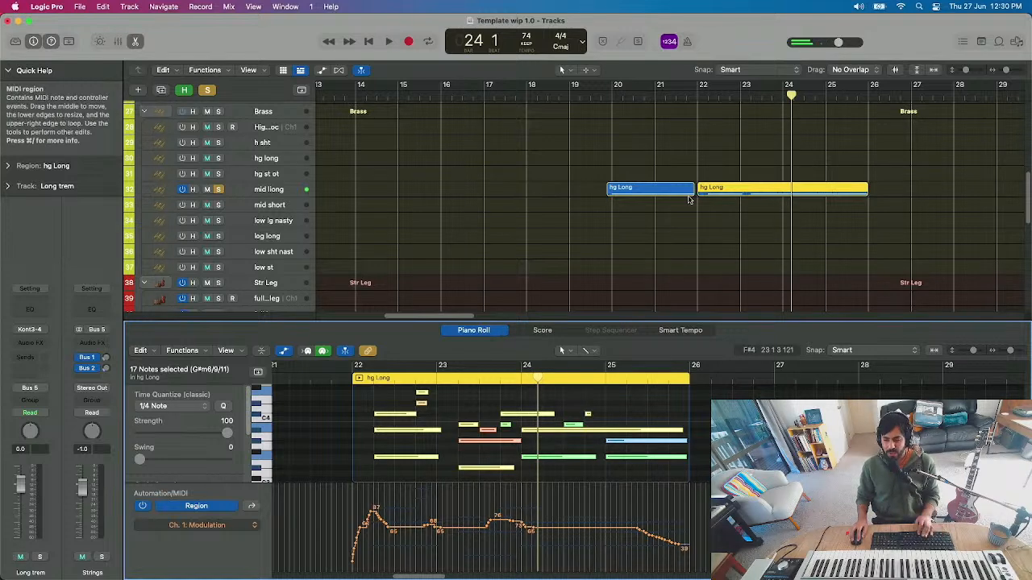
- Delete the transposed hg Long region at bar 22 from the mid liong track
{"action": "left_click", "coordinate": [794, 218]}
{"action": "left_click", "coordinate": [774, 190]}
{"action": "key", "text": "Delete"}
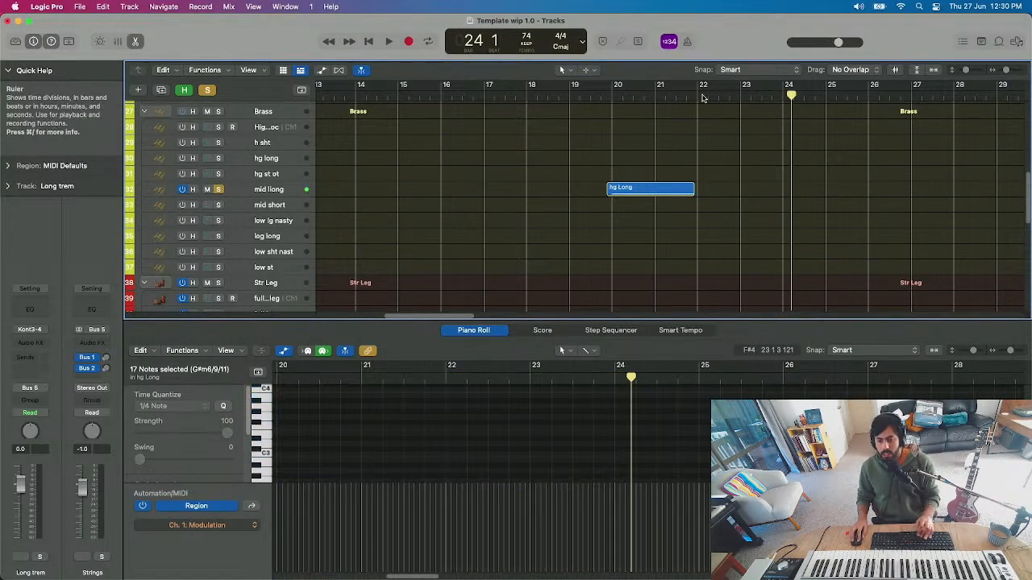
- Record a new brass part on the mid liong track from bar 22 to bar 24
{"action": "left_click", "coordinate": [698, 96]}
{"action": "left_click", "coordinate": [299, 193]}
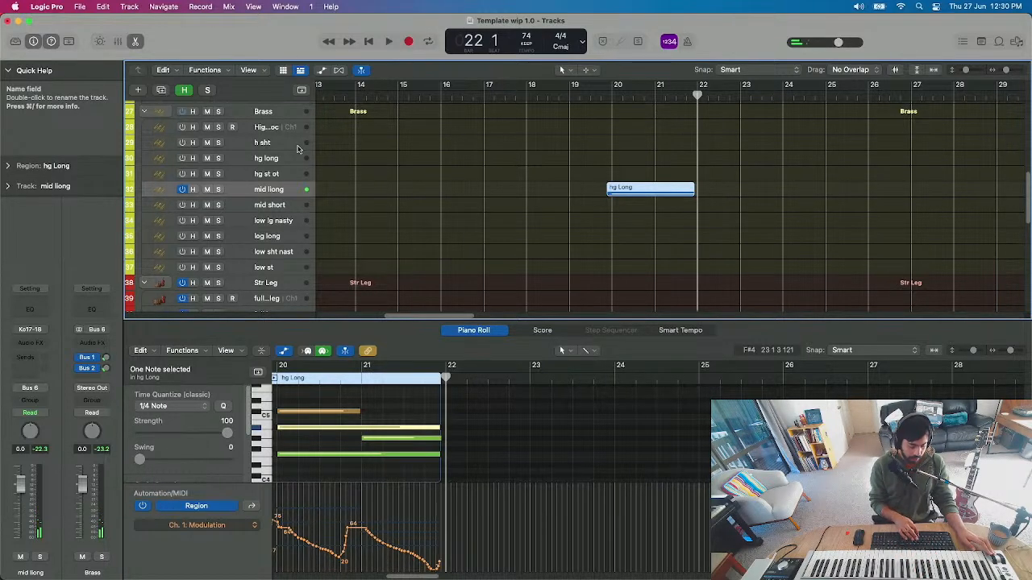
{"action": "key", "text": "r"}
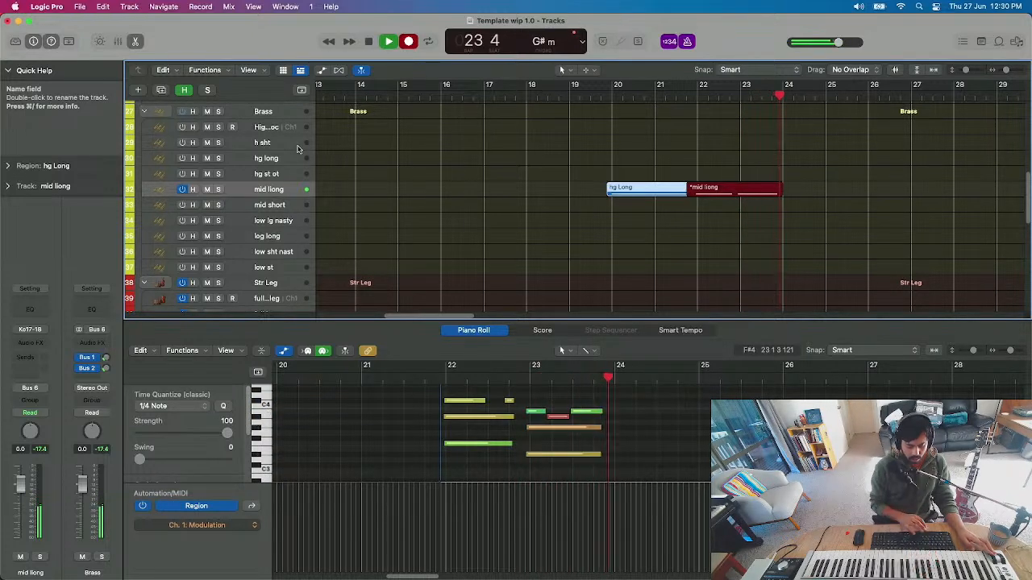
{"action": "key", "text": "space"}
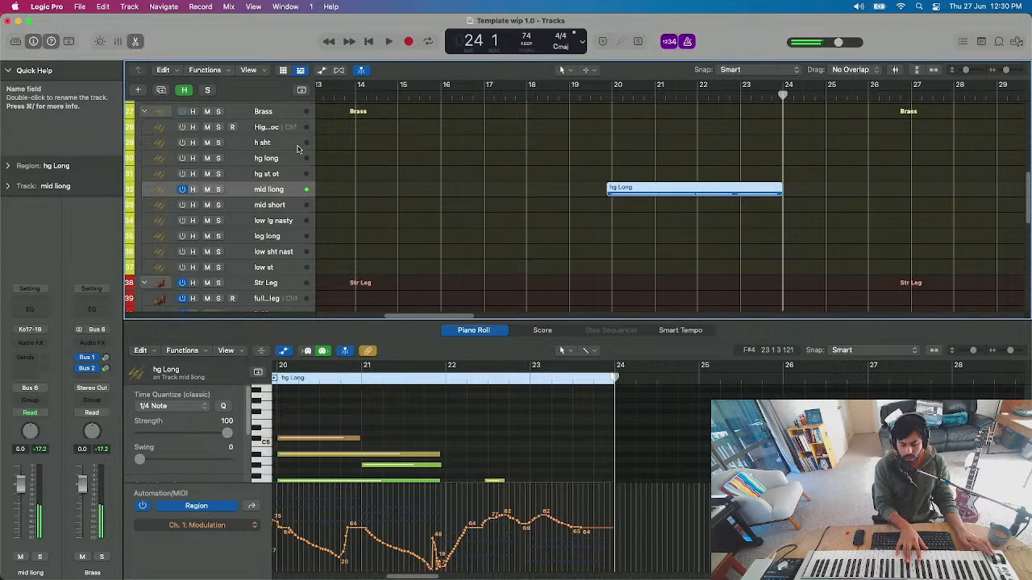
{"action": "key", "text": "r"}
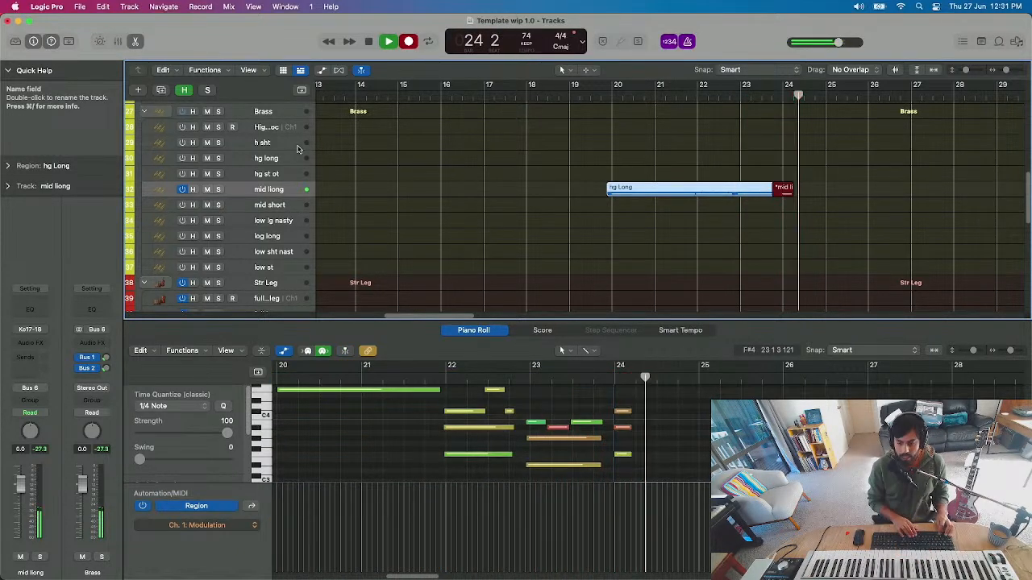
{"action": "key", "text": "space"}
{"action": "key", "text": "super+z"}
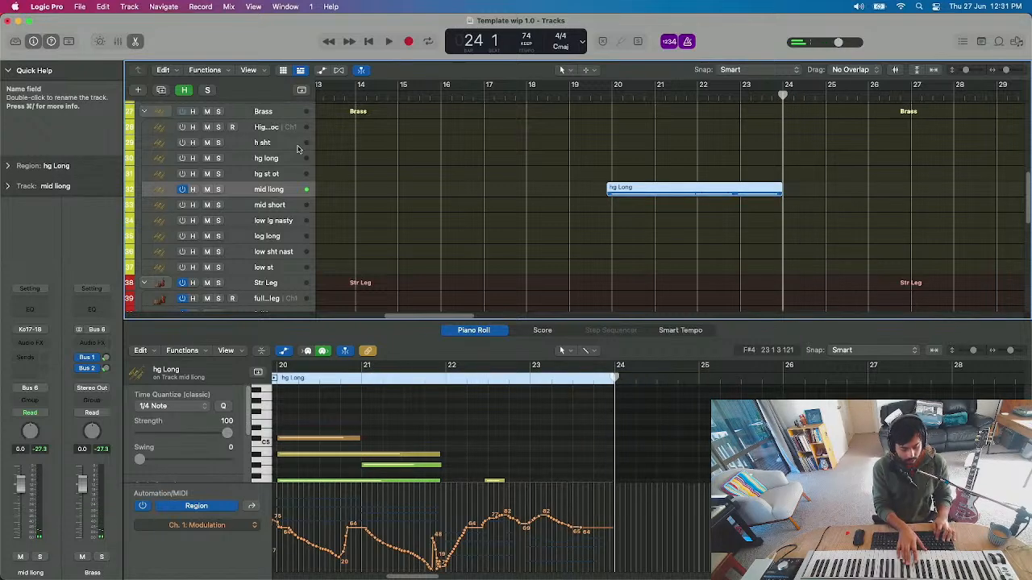
- Record the continuation of the mid liong brass part from bar 24 to bar 28 and place the playhead at bar 26
{"action": "key", "text": "r"}
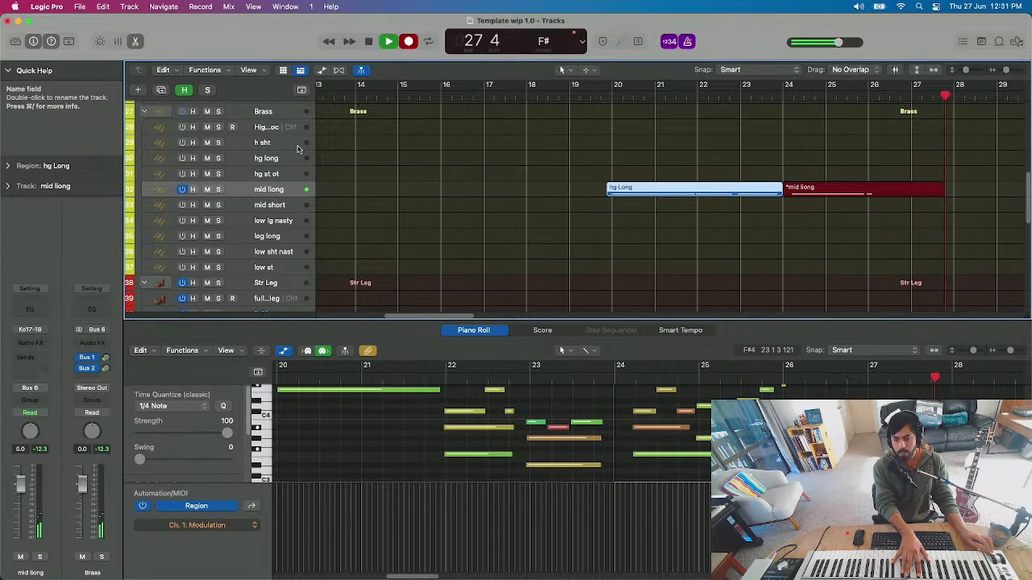
{"action": "key", "text": "space"}
{"action": "left_click", "coordinate": [869, 97]}
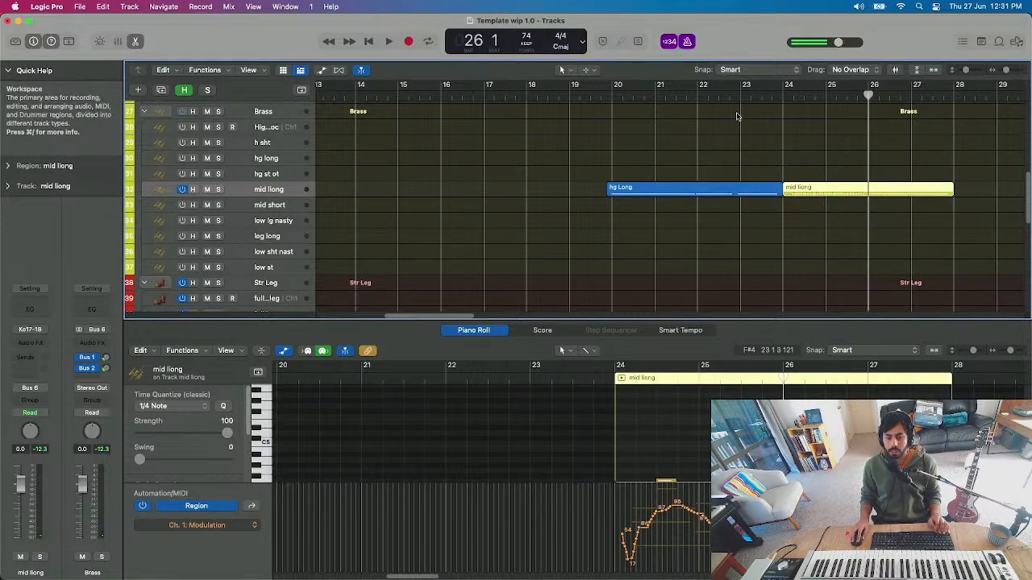
- Close the note editor and copy the two st pizz regions of bars 10 to 18 to bar 26
{"action": "left_click", "coordinate": [135, 41]}
{"action": "scroll", "coordinate": [806, 280], "scroll_direction": "down", "scroll_amount": 3}
{"action": "scroll", "coordinate": [650, 309], "scroll_direction": "down", "scroll_amount": 1}
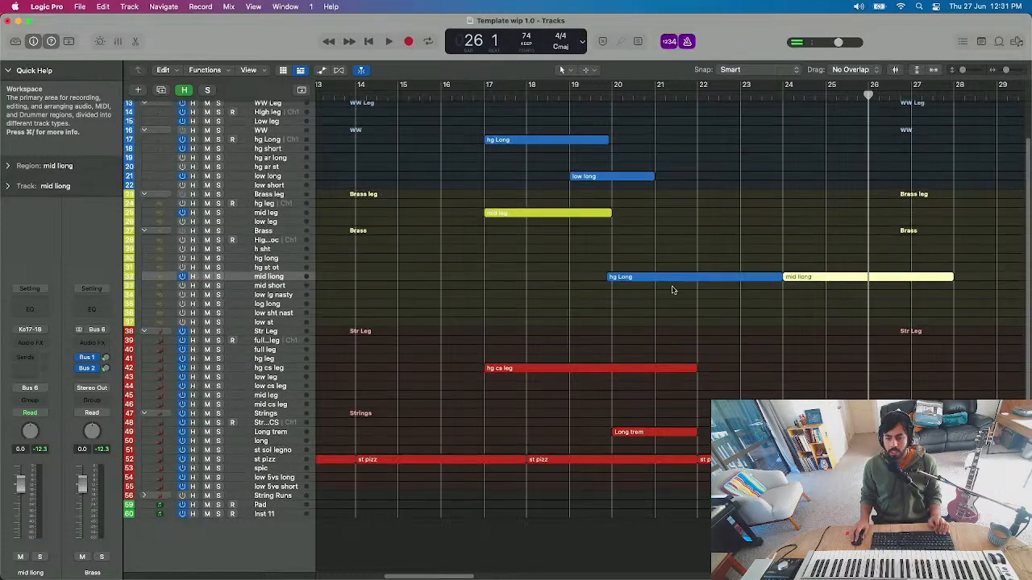
{"action": "scroll", "coordinate": [654, 313], "scroll_direction": "left", "scroll_amount": 2}
{"action": "scroll", "coordinate": [675, 444], "scroll_direction": "down", "scroll_amount": 5}
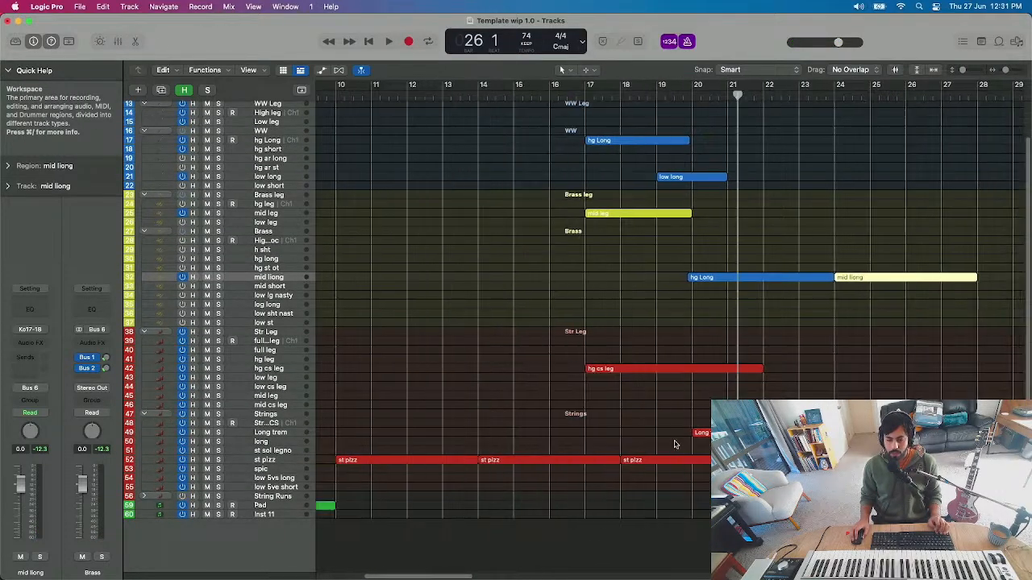
{"action": "left_click_drag", "start_coordinate": [578, 432], "coordinate": [568, 406]}
{"action": "key", "text": "super+z"}
{"action": "left_click_drag", "start_coordinate": [506, 430], "coordinate": [775, 430]}
- Copy the Piano and two Guitar#03 regions from bar 10, and the four guitar regions from bar 2, to bar 26
{"action": "left_click", "coordinate": [520, 143]}
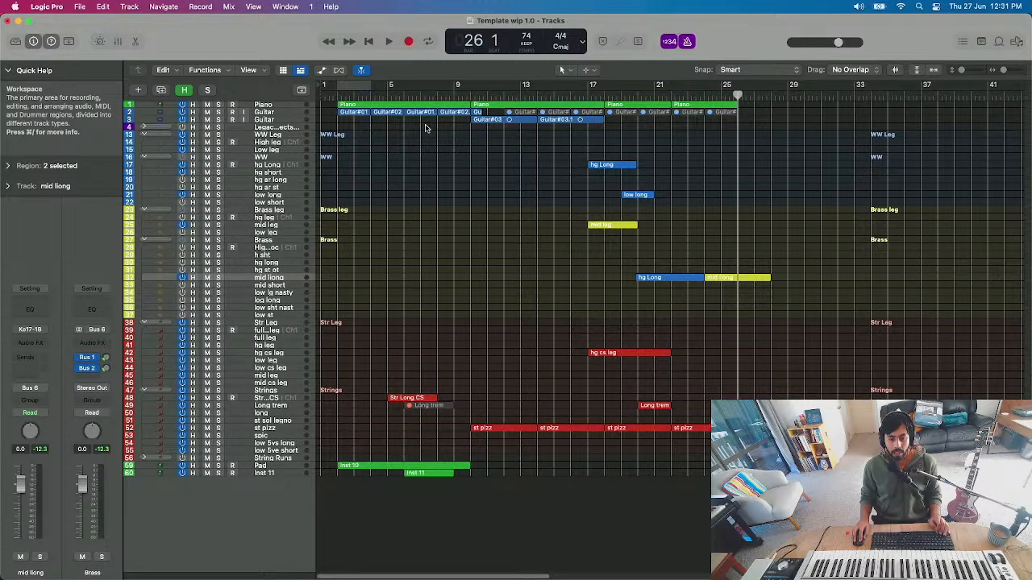
{"action": "left_click_drag", "start_coordinate": [482, 130], "coordinate": [810, 121]}
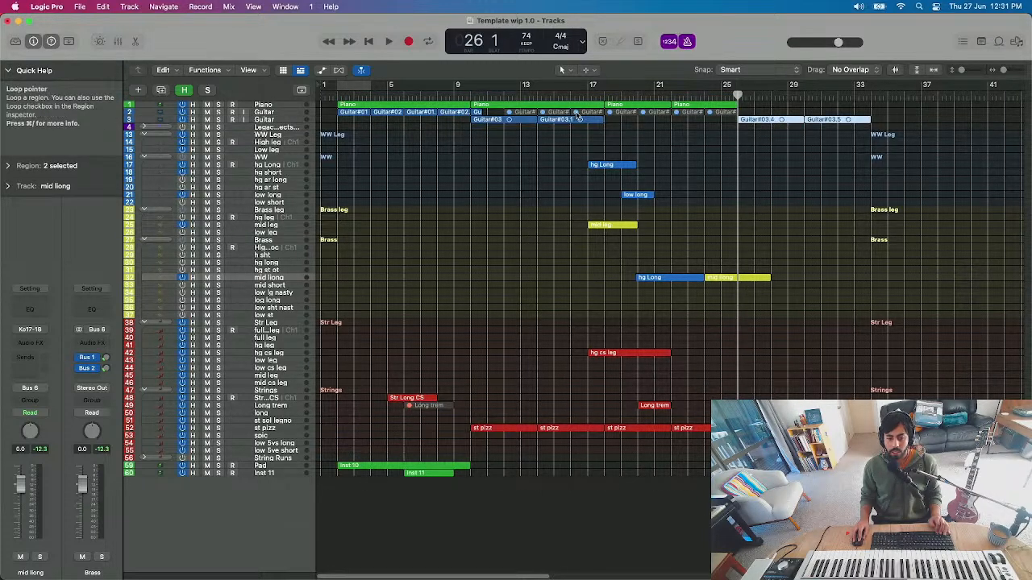
{"action": "left_click_drag", "start_coordinate": [532, 104], "coordinate": [802, 110]}
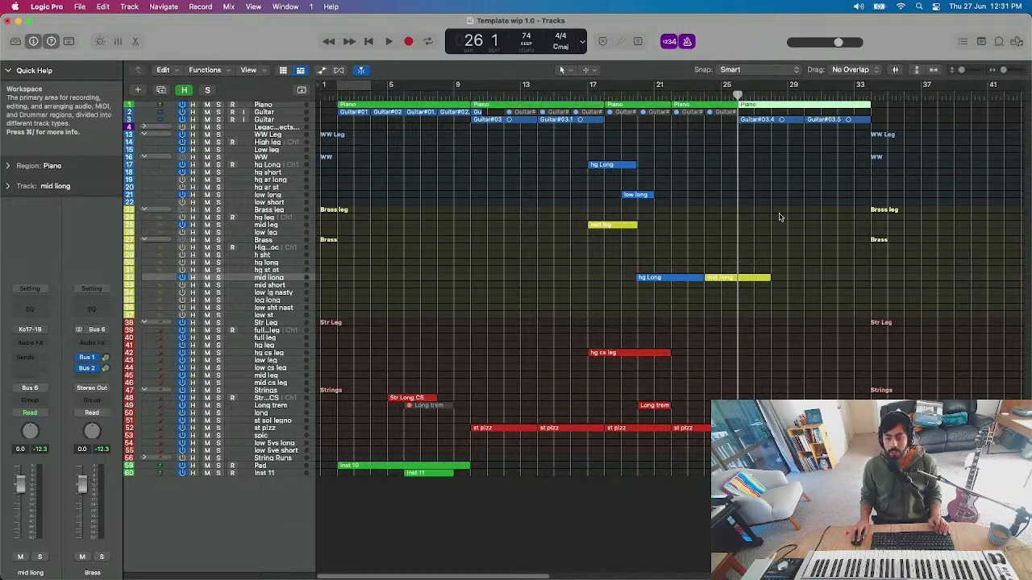
{"action": "left_click", "coordinate": [471, 134]}
{"action": "left_click_drag", "start_coordinate": [429, 118], "coordinate": [818, 118]}
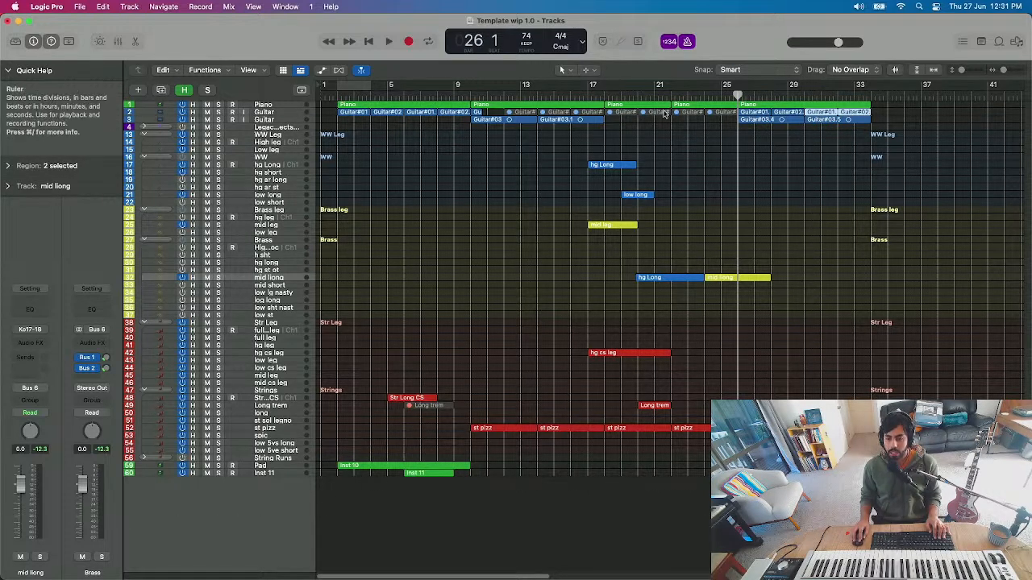
- Play the arrangement from bar 17 through bar 26 and place the playhead at bar 26
{"action": "left_click", "coordinate": [594, 95]}
{"action": "key", "text": "space"}
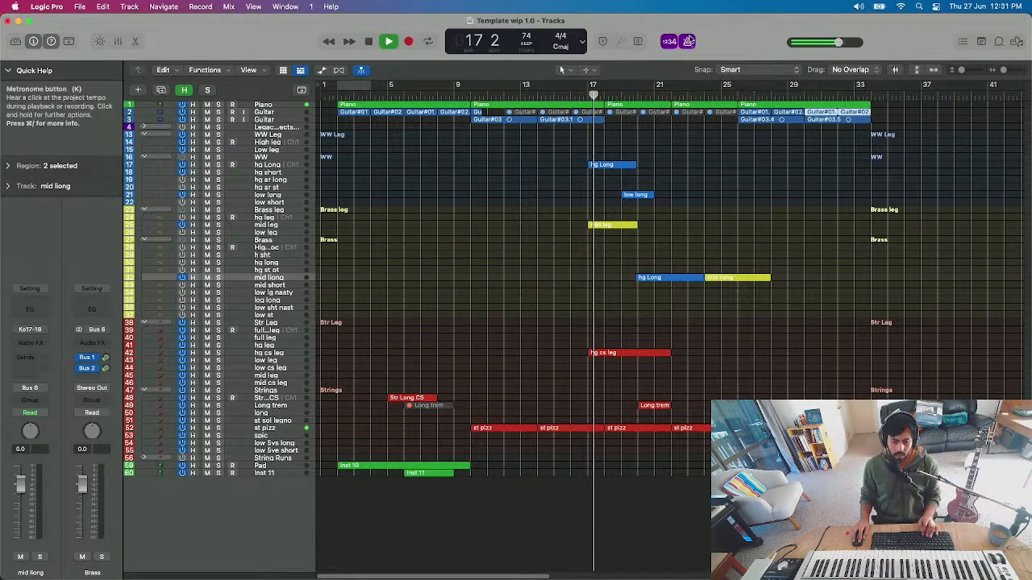
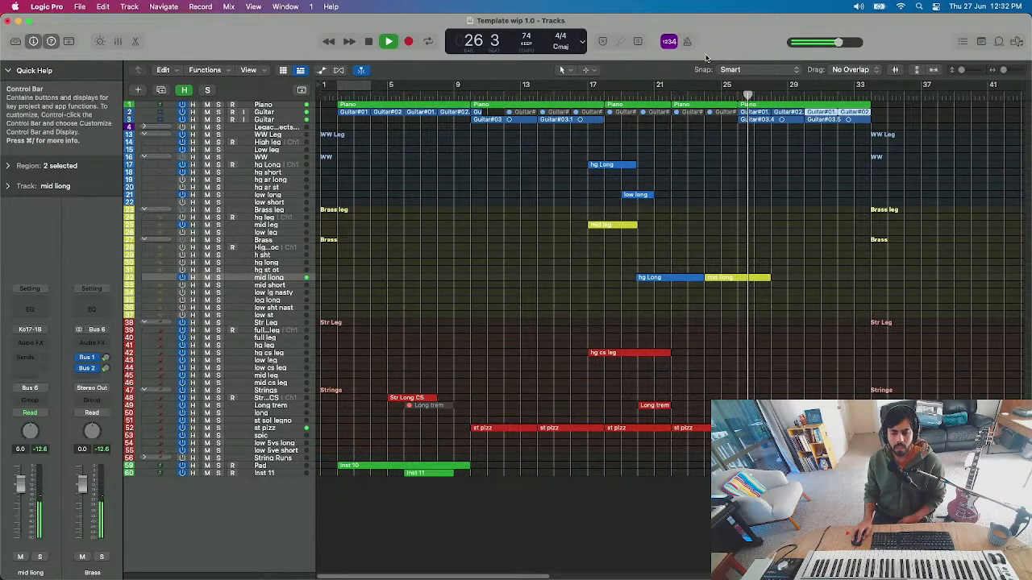
{"action": "key", "text": "space"}
{"action": "left_click", "coordinate": [739, 98]}
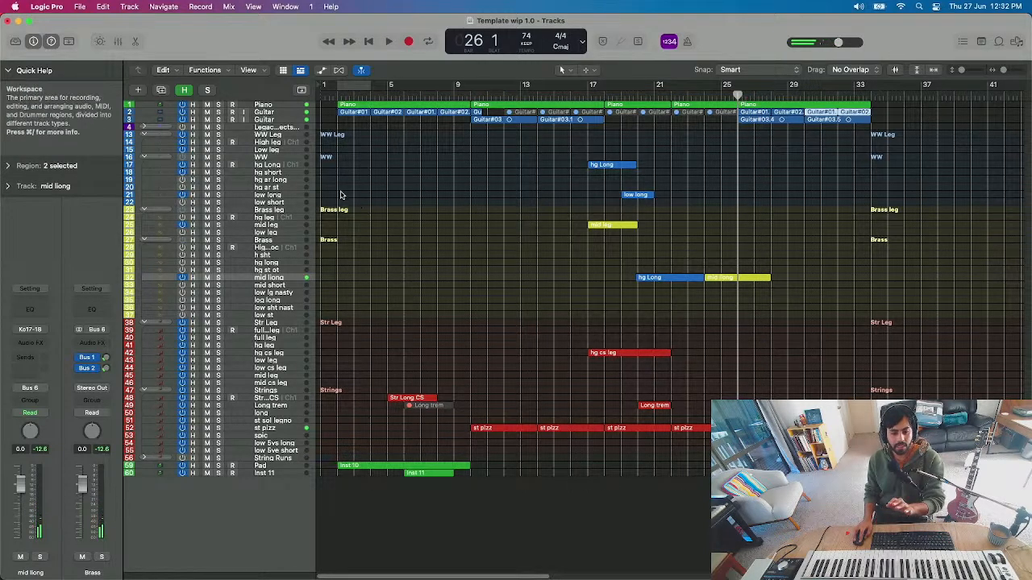
- Record a part on the low long woodwind track from bar 26 to bar 34 and return the playhead to bar 26
{"action": "left_click", "coordinate": [274, 196]}
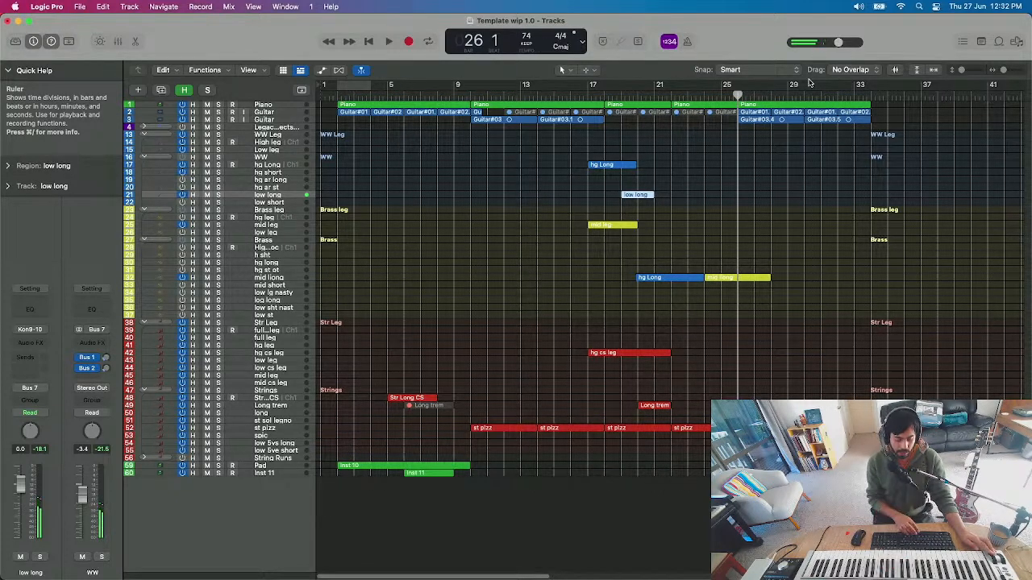
{"action": "key", "text": "r"}
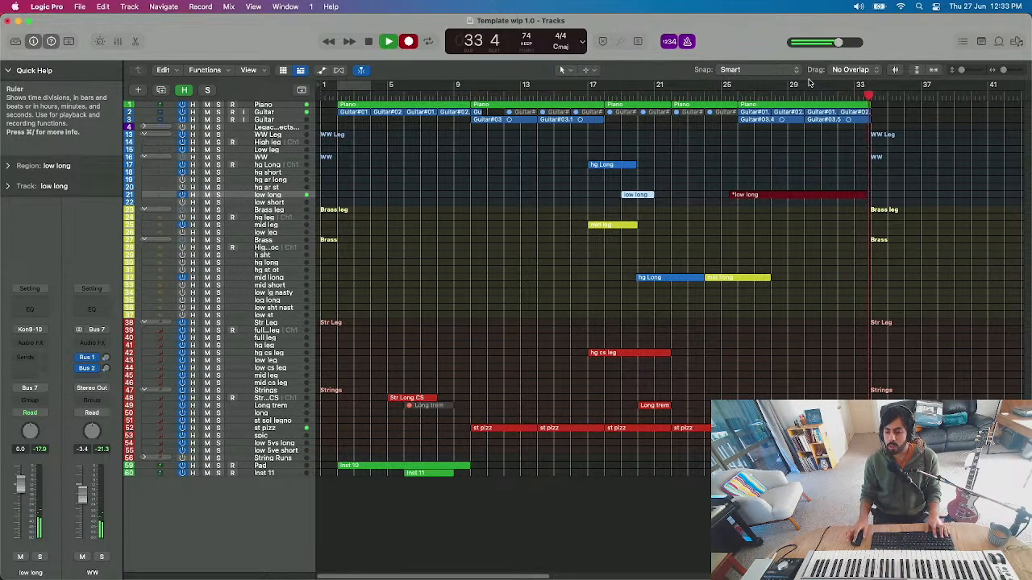
{"action": "key", "text": "space"}
{"action": "left_click", "coordinate": [736, 95]}
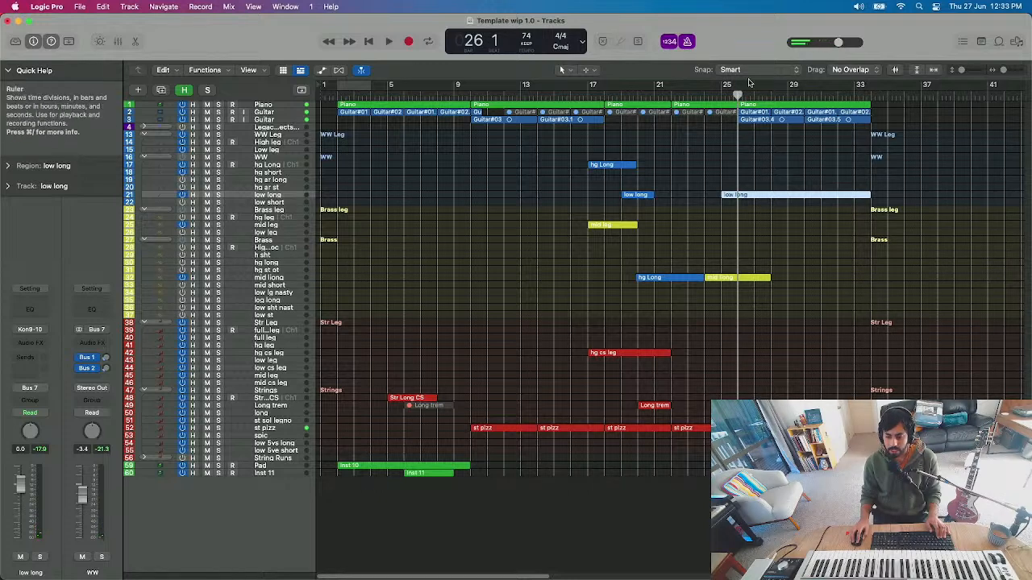
{"action": "left_click", "coordinate": [723, 95]}
{"action": "left_click", "coordinate": [738, 95]}
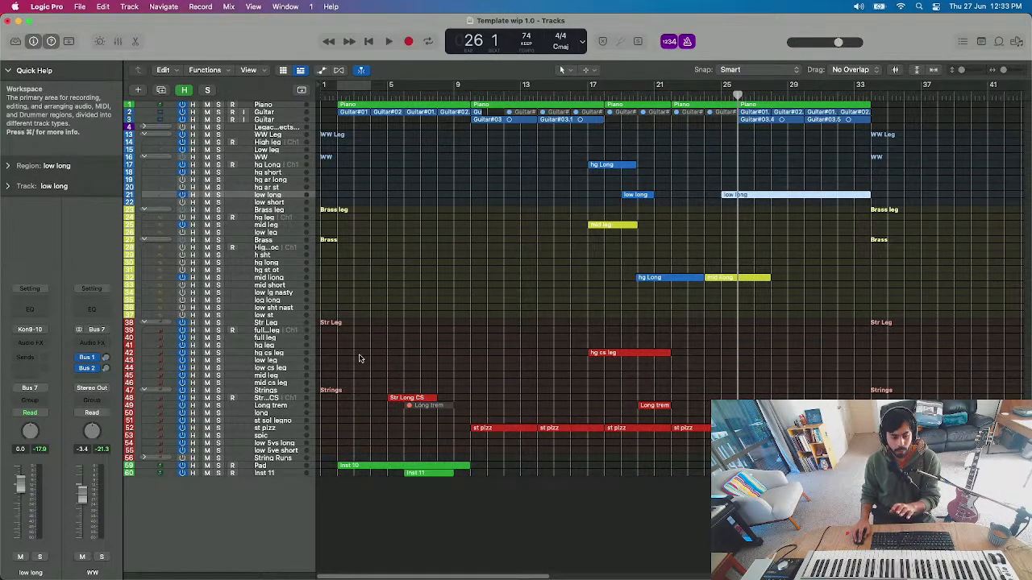
- Record a part on the low 5vs long strings track from bar 26 to bar 34 and return the playhead to bar 26
{"action": "left_click", "coordinate": [276, 451]}
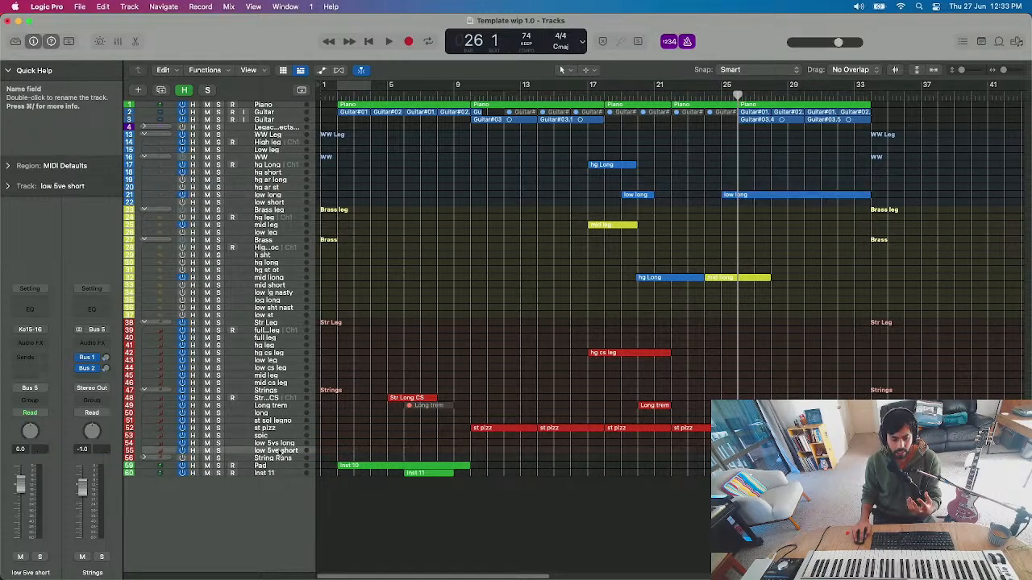
{"action": "left_click", "coordinate": [282, 443]}
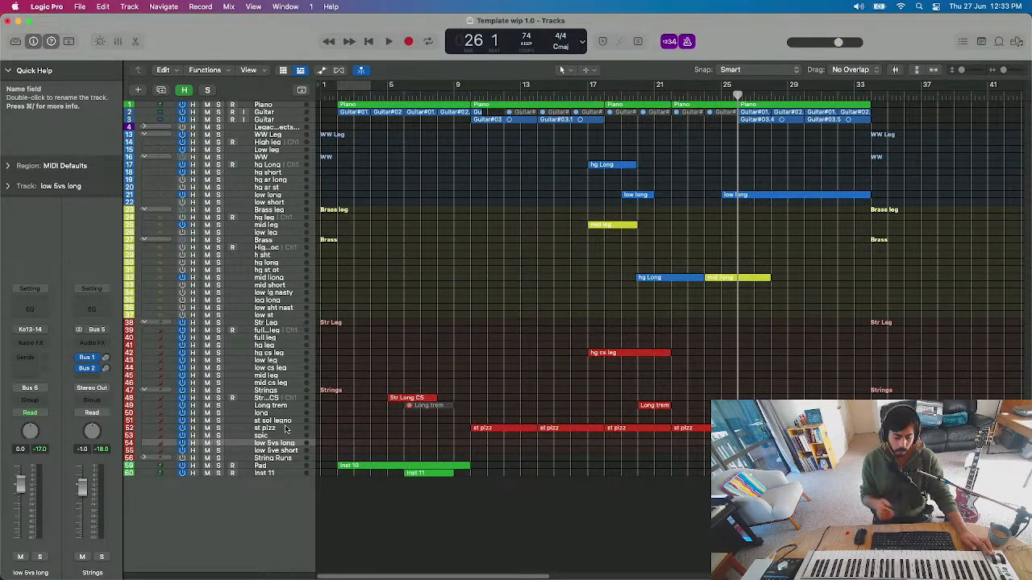
{"action": "key", "text": "r"}
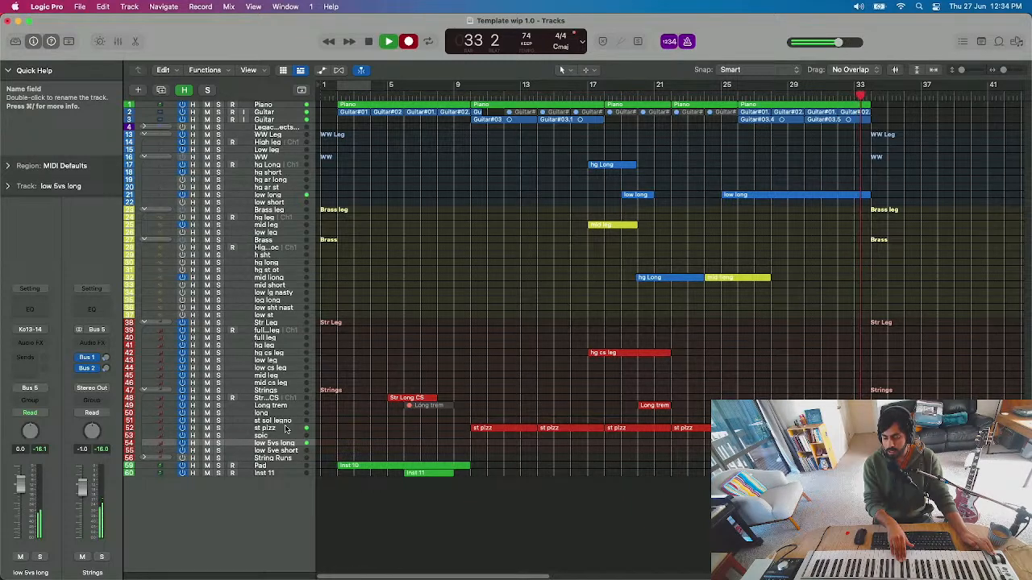
{"action": "key", "text": "space"}
{"action": "key", "text": "Return"}
{"action": "left_click", "coordinate": [737, 91]}
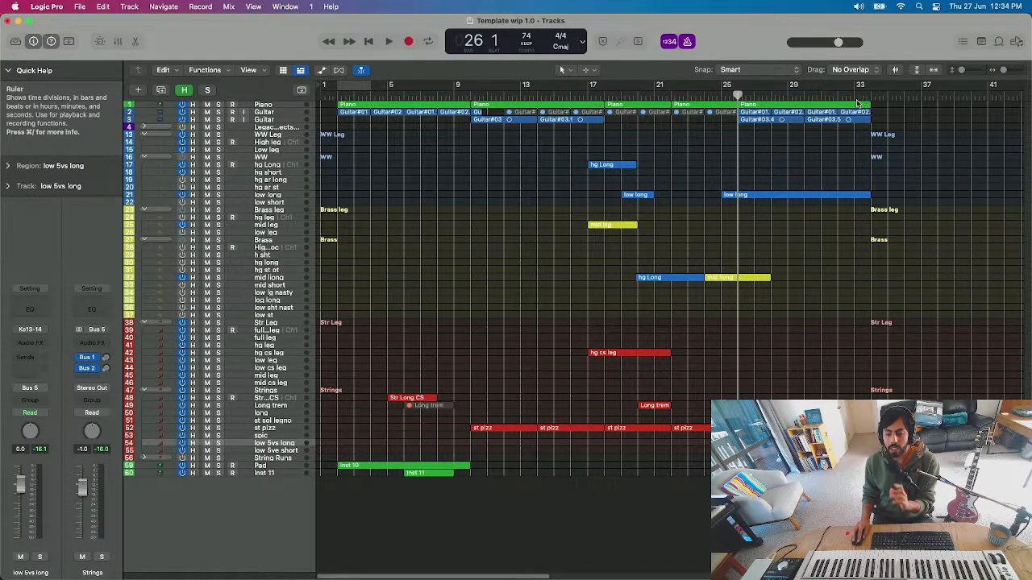
- Play the arrangement from around bar 17 through bar 22 and place the playhead at bar 22
{"action": "left_click", "coordinate": [604, 101]}
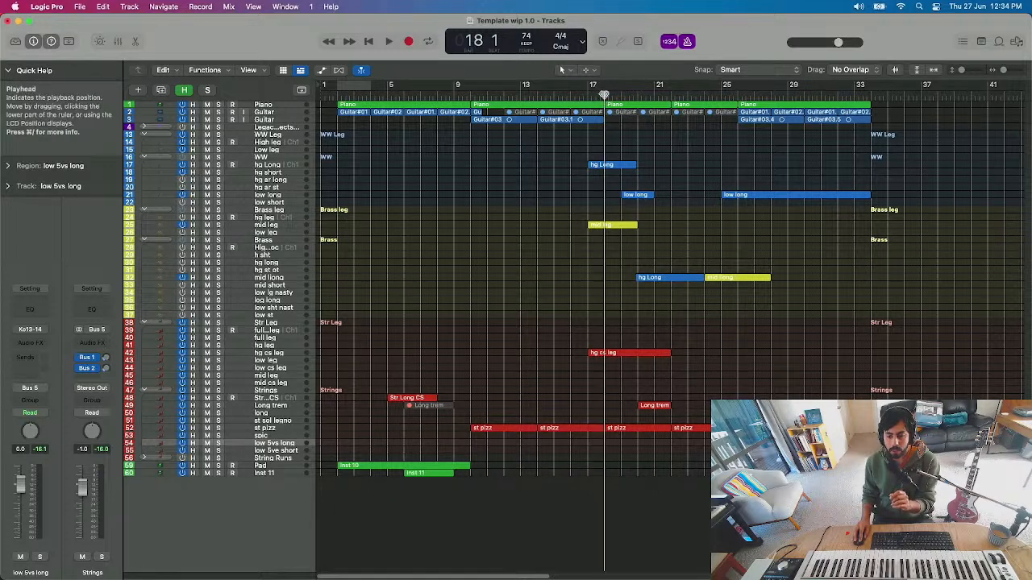
{"action": "left_click", "coordinate": [675, 98]}
{"action": "left_click", "coordinate": [596, 96]}
{"action": "key", "text": "space"}
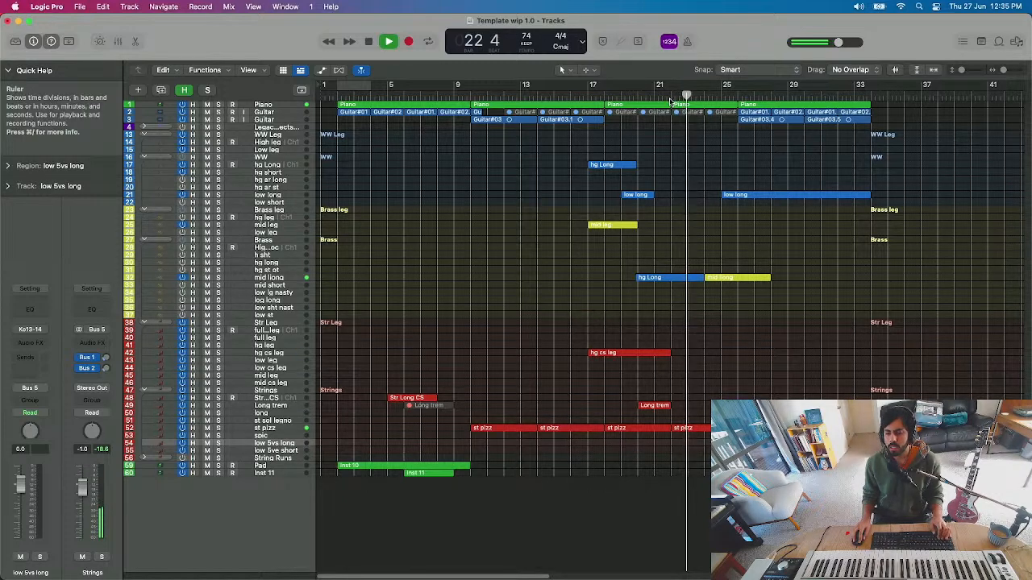
{"action": "key", "text": "space"}
{"action": "left_click", "coordinate": [669, 97]}
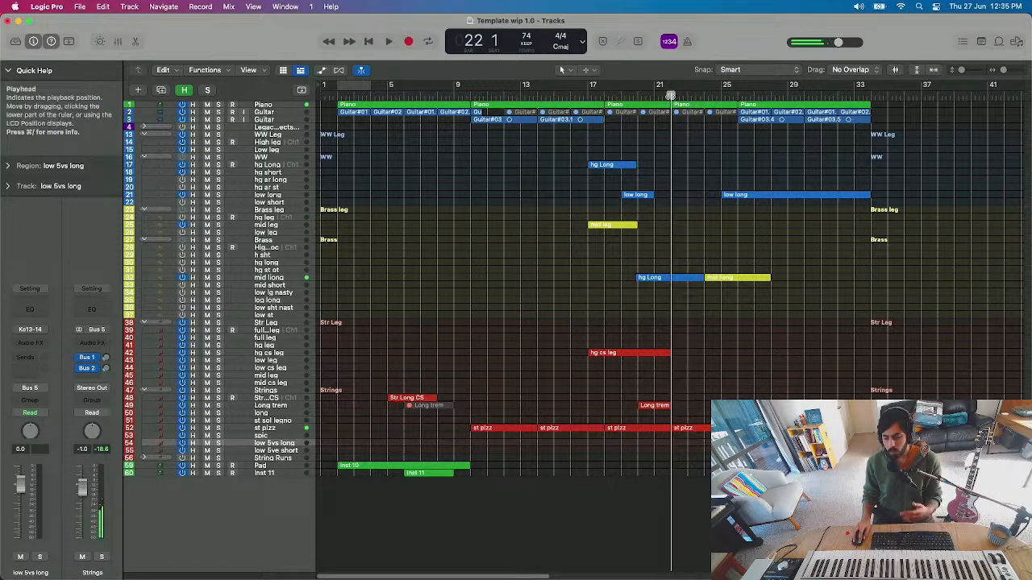
- Record a part on the hg leg track of the Brass leg group from bar 22 to bar 24
{"action": "left_click", "coordinate": [280, 278]}
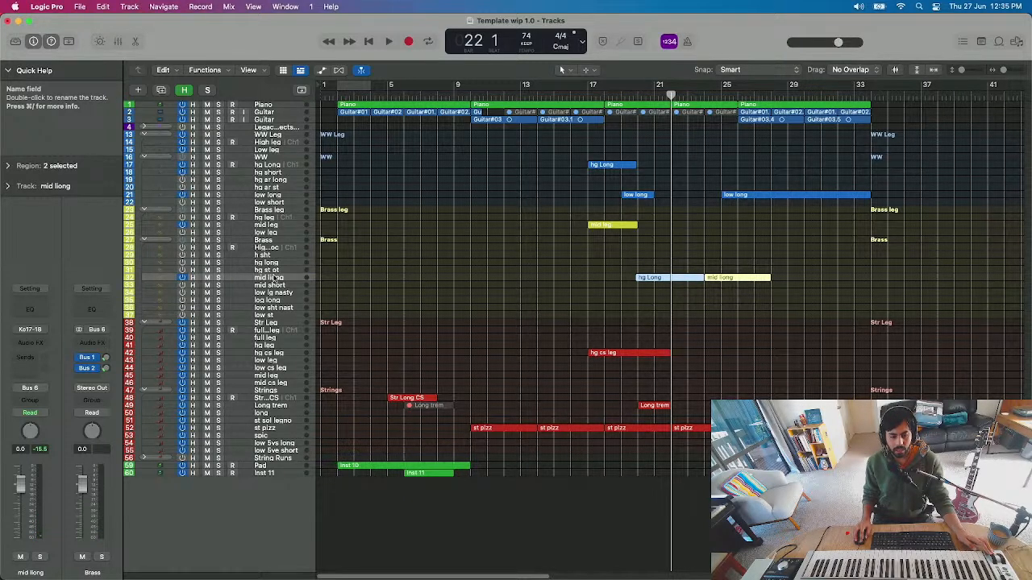
{"action": "left_click", "coordinate": [282, 218]}
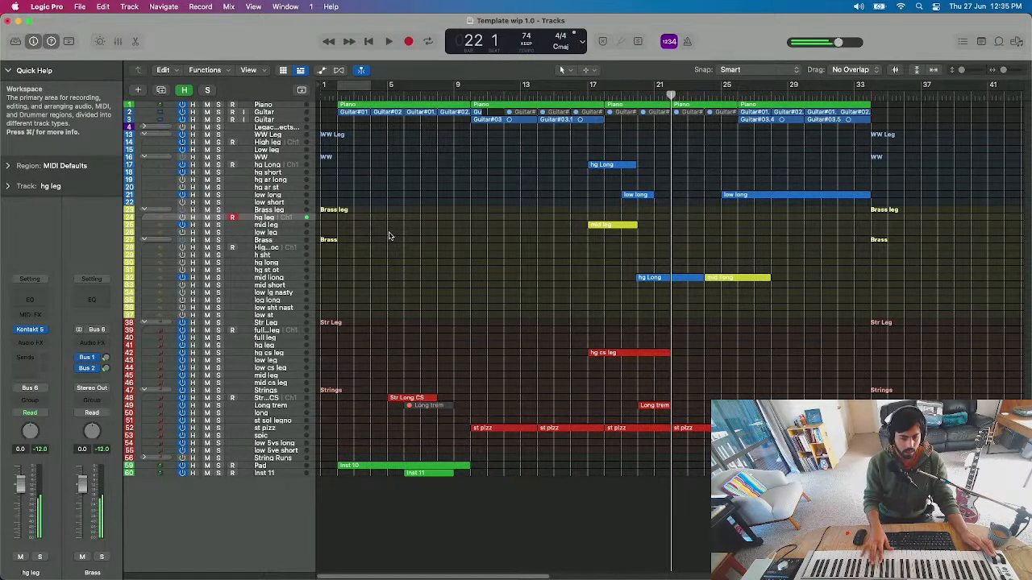
{"action": "key", "text": "r"}
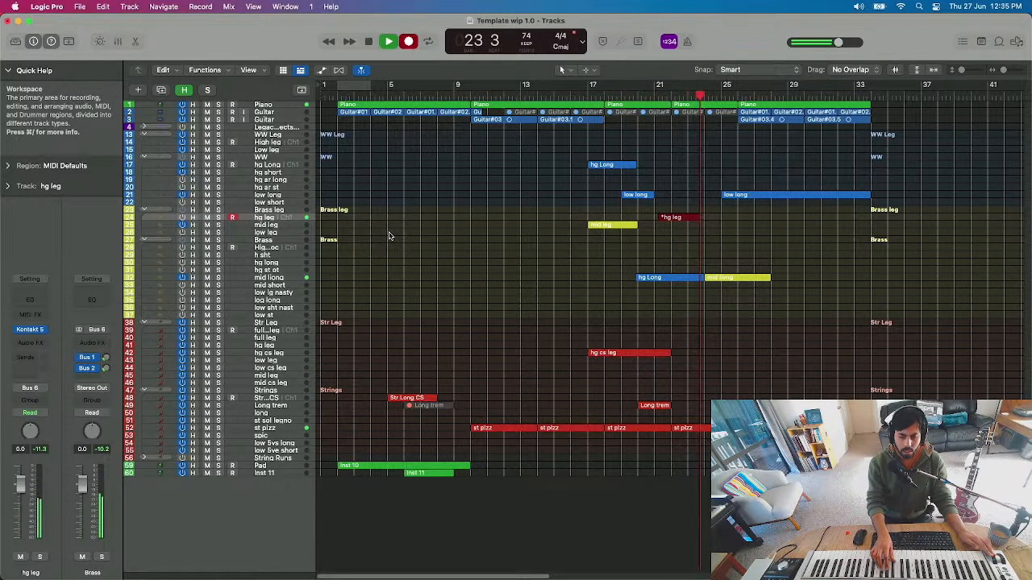
{"action": "key", "text": "space"}
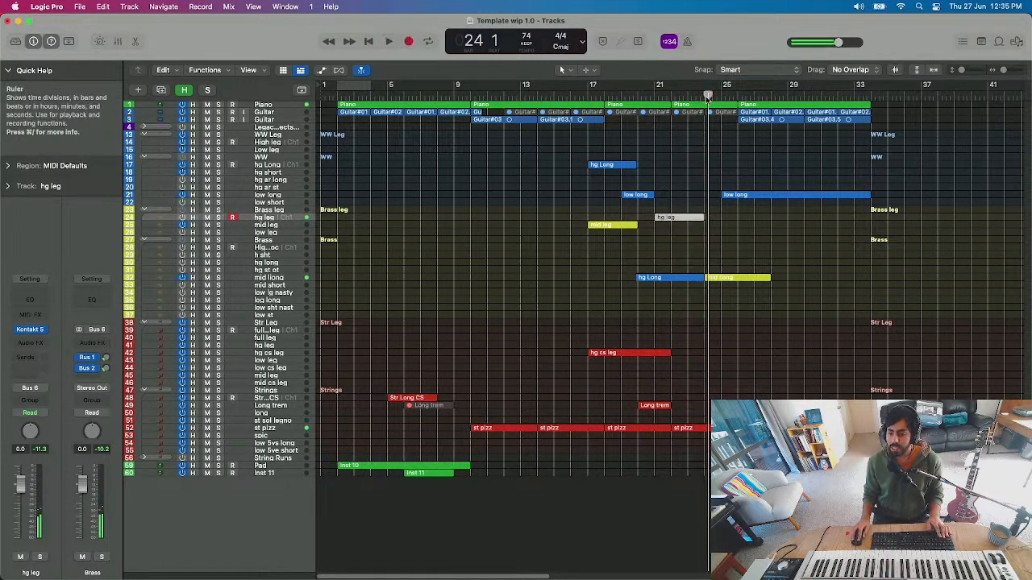
- Switch the brass hg leg track back on and record a part on the Str Leg group's hg leg track from bar 24 through bar 33
{"action": "left_click", "coordinate": [285, 331]}
{"action": "left_click", "coordinate": [285, 345]}
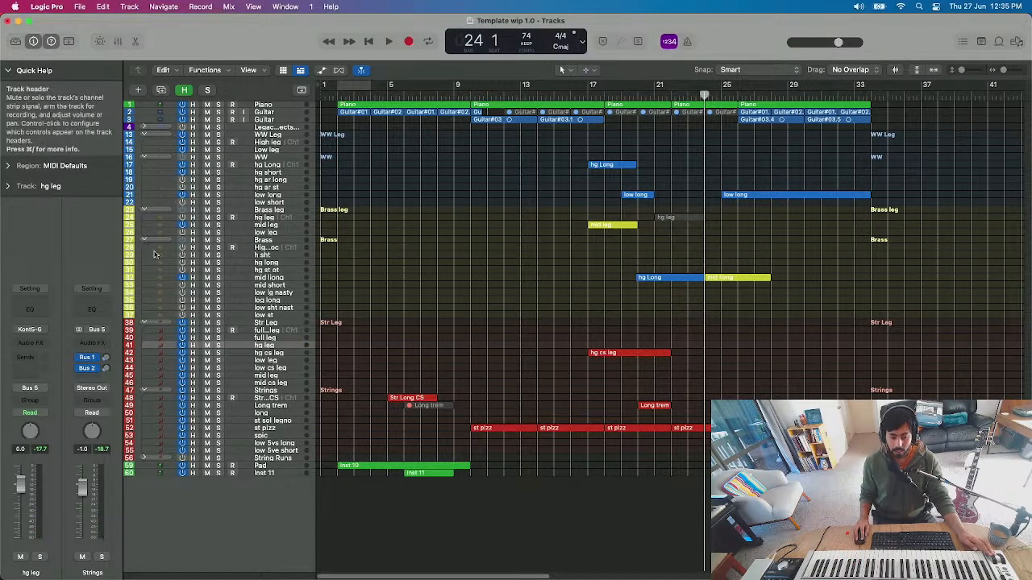
{"action": "left_click", "coordinate": [182, 217]}
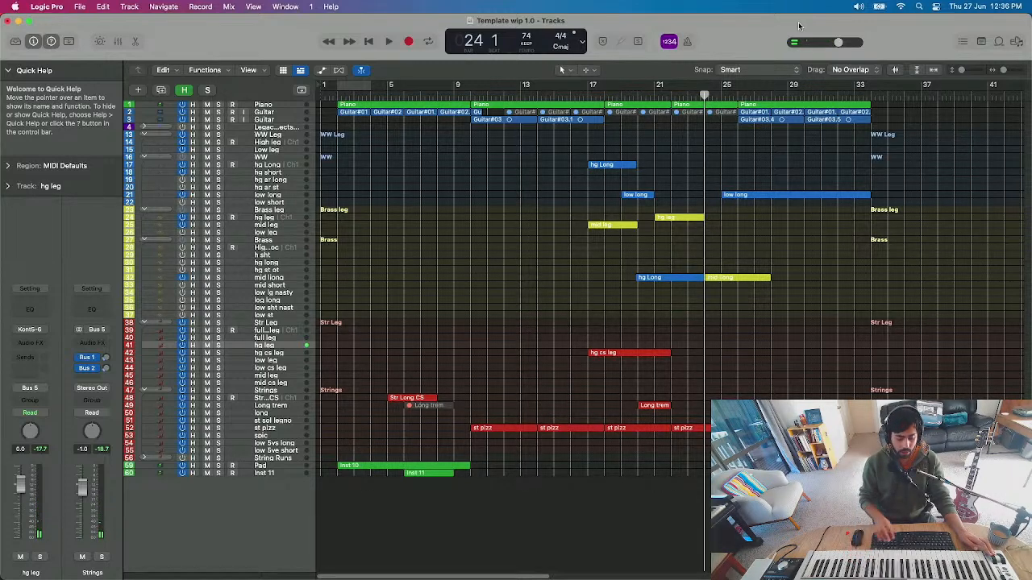
{"action": "key", "text": "r"}
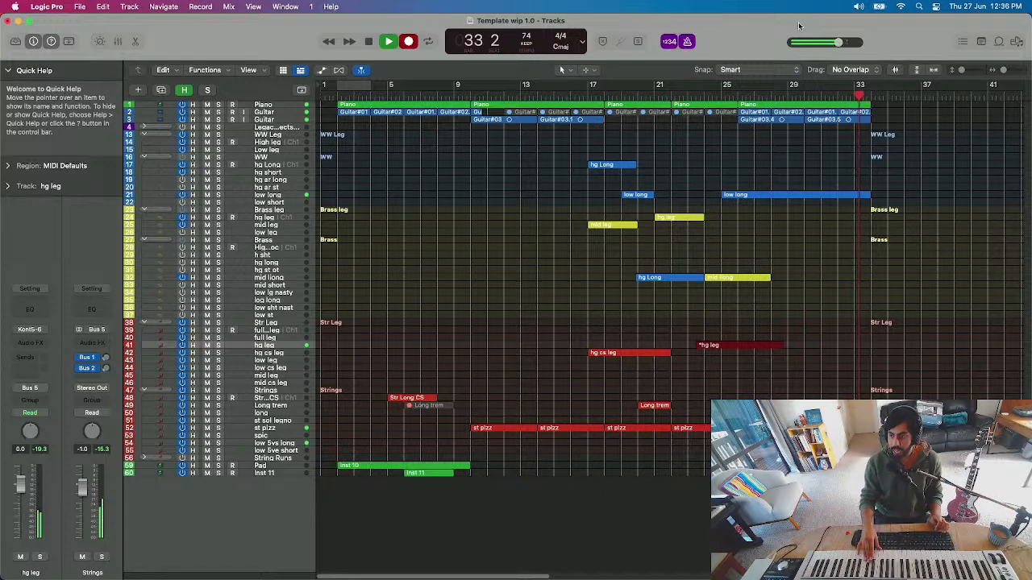
{"action": "key", "text": "space"}
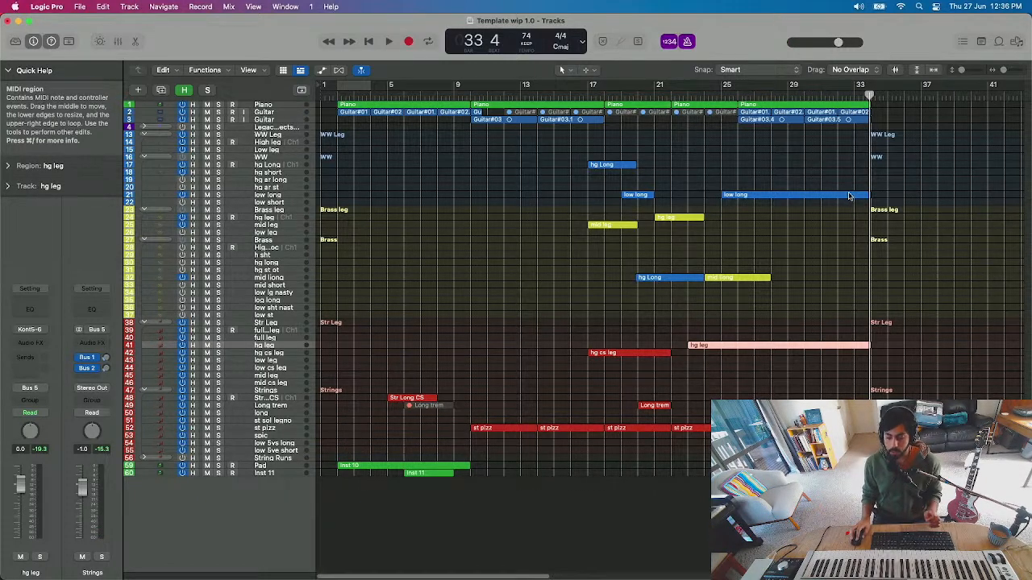
- Record a part on the hg cs leg strings track from bar 23 through bar 33
{"action": "left_click", "coordinate": [683, 97]}
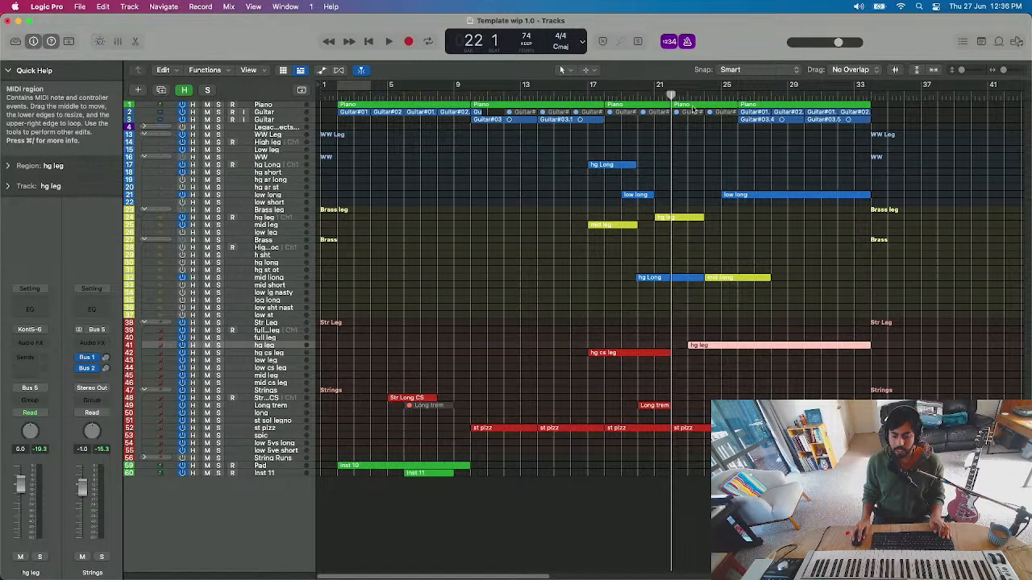
{"action": "left_click", "coordinate": [693, 105]}
{"action": "left_click", "coordinate": [691, 97]}
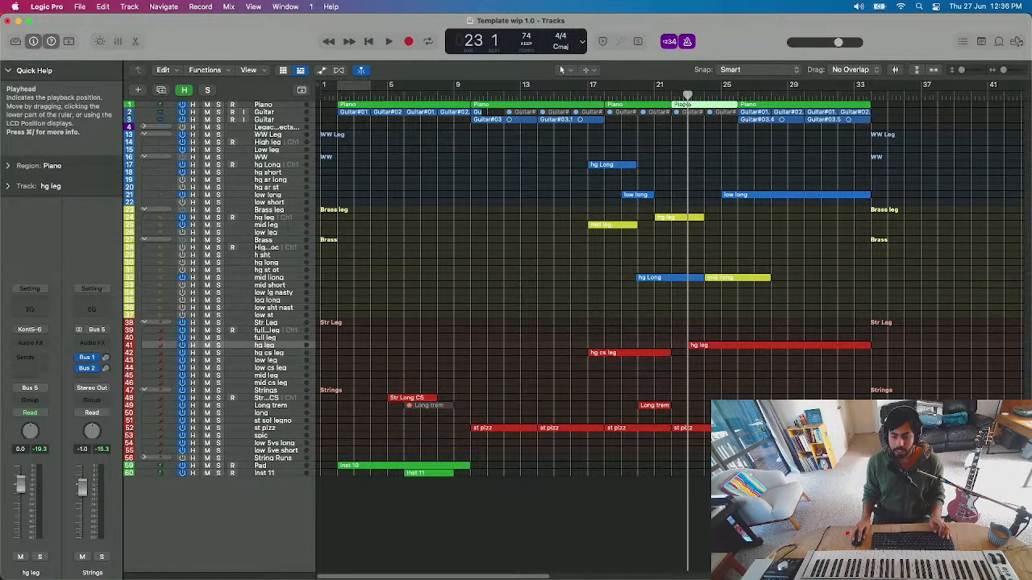
{"action": "left_click", "coordinate": [289, 361]}
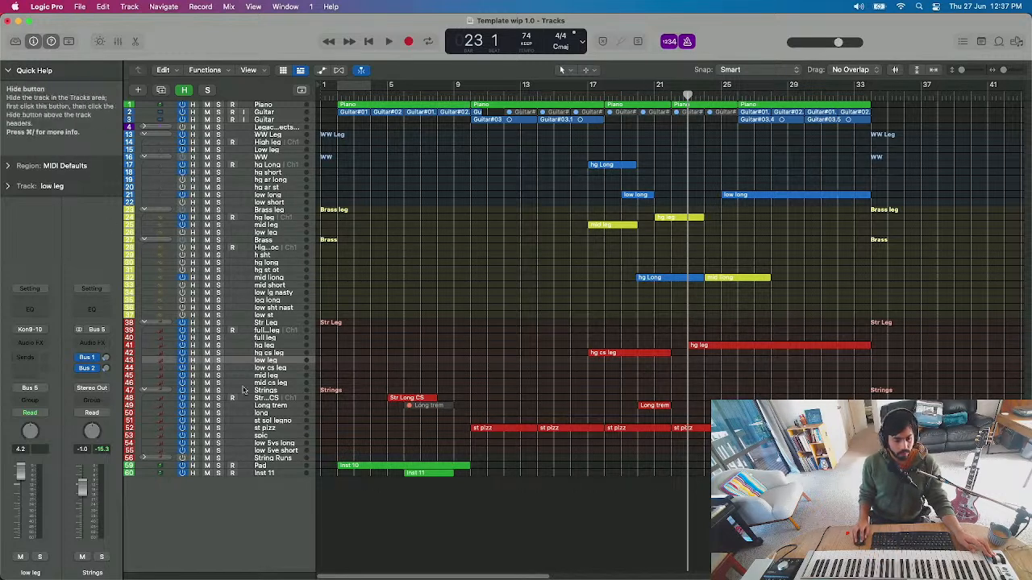
{"action": "left_click", "coordinate": [274, 354]}
{"action": "left_click", "coordinate": [273, 360]}
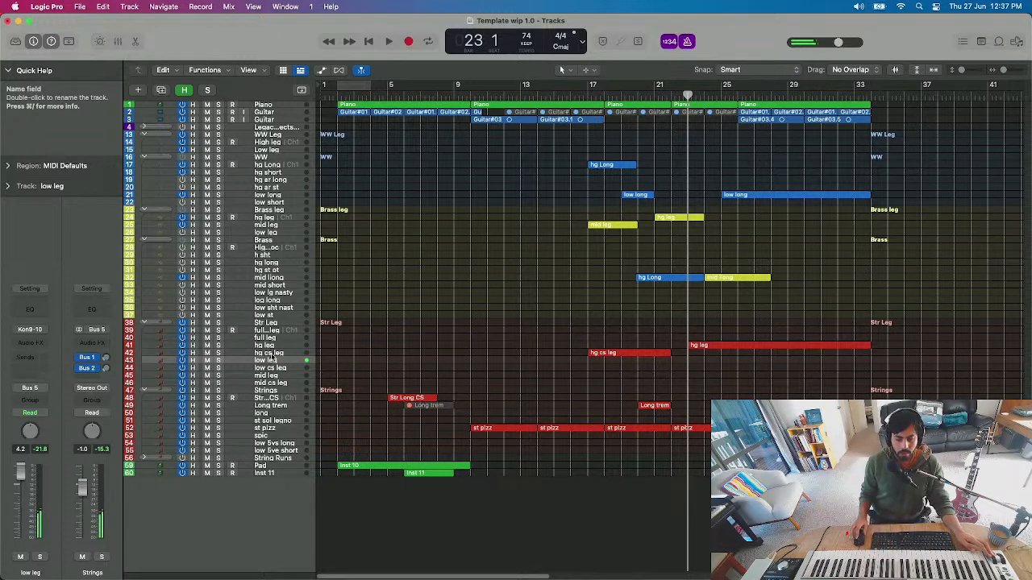
{"action": "left_click", "coordinate": [285, 355]}
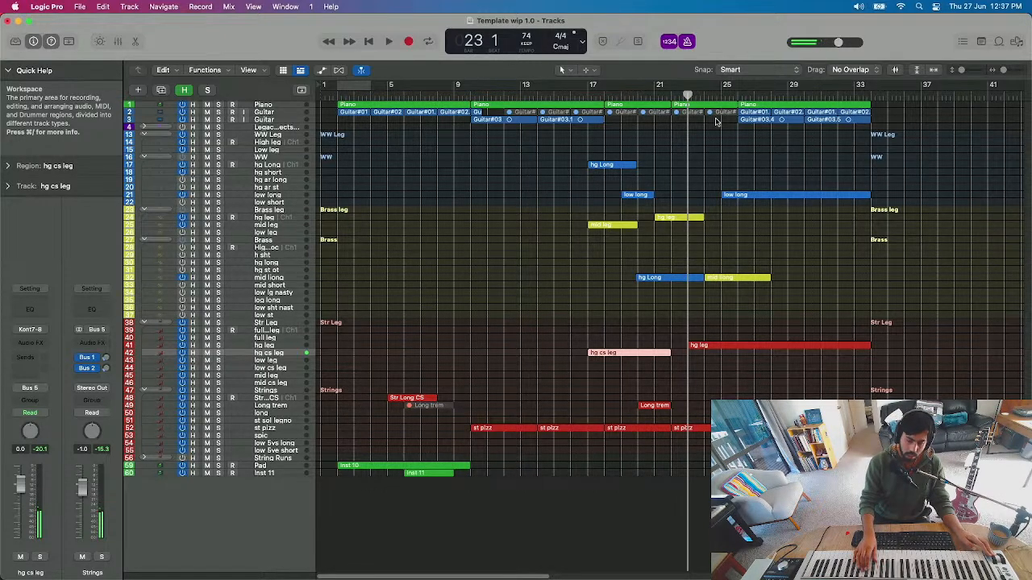
{"action": "key", "text": "r"}
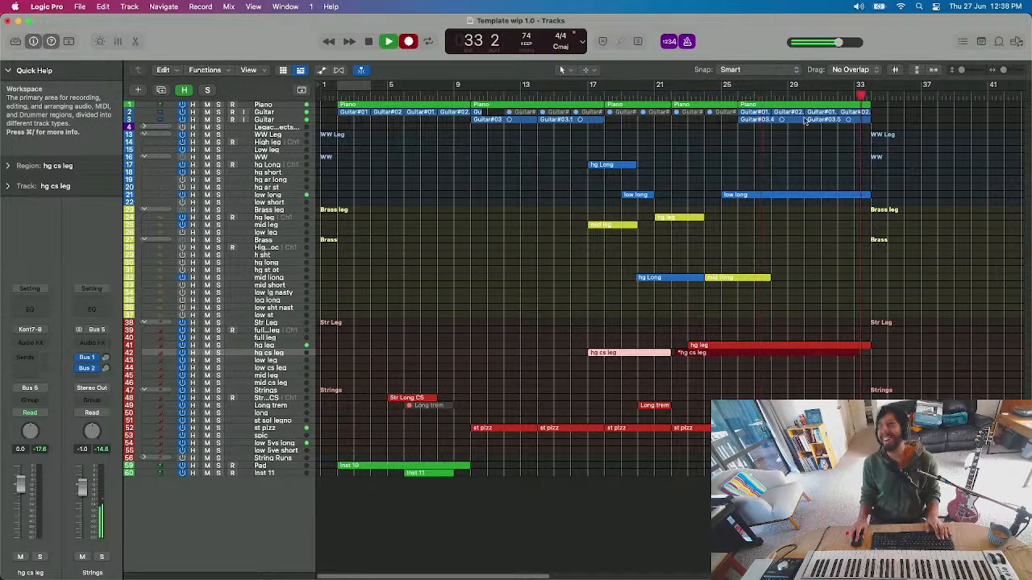
{"action": "key", "text": "space"}
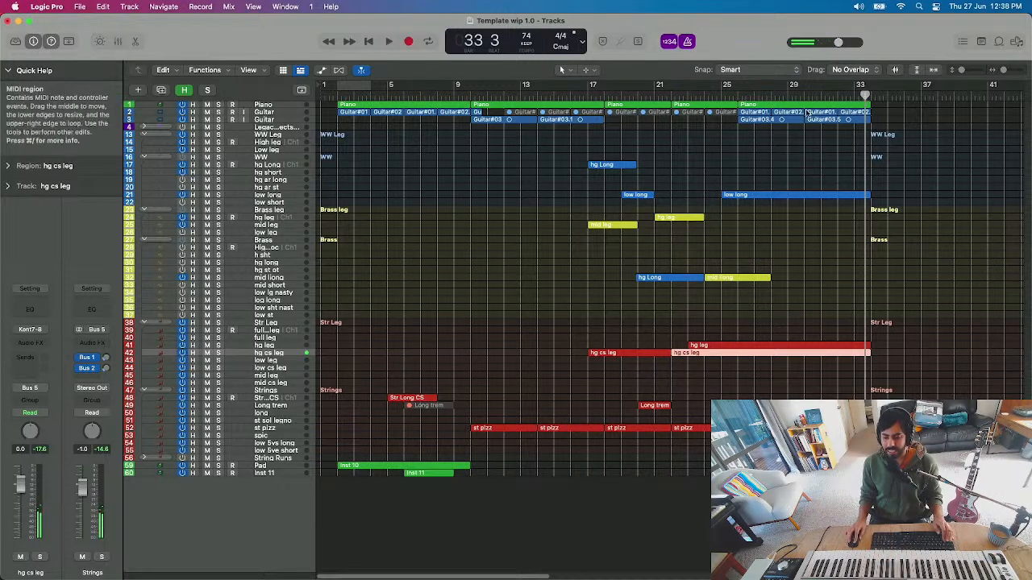
- Play the arrangement from bar 17 to bar 26 and place the playhead at bar 26
{"action": "left_click", "coordinate": [704, 96]}
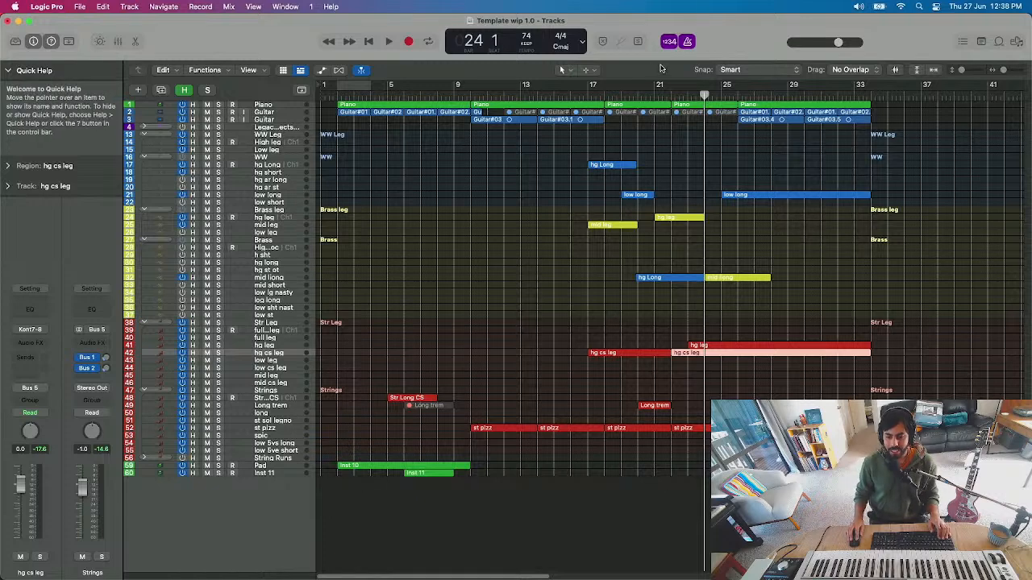
{"action": "left_click", "coordinate": [589, 95]}
{"action": "key", "text": "space"}
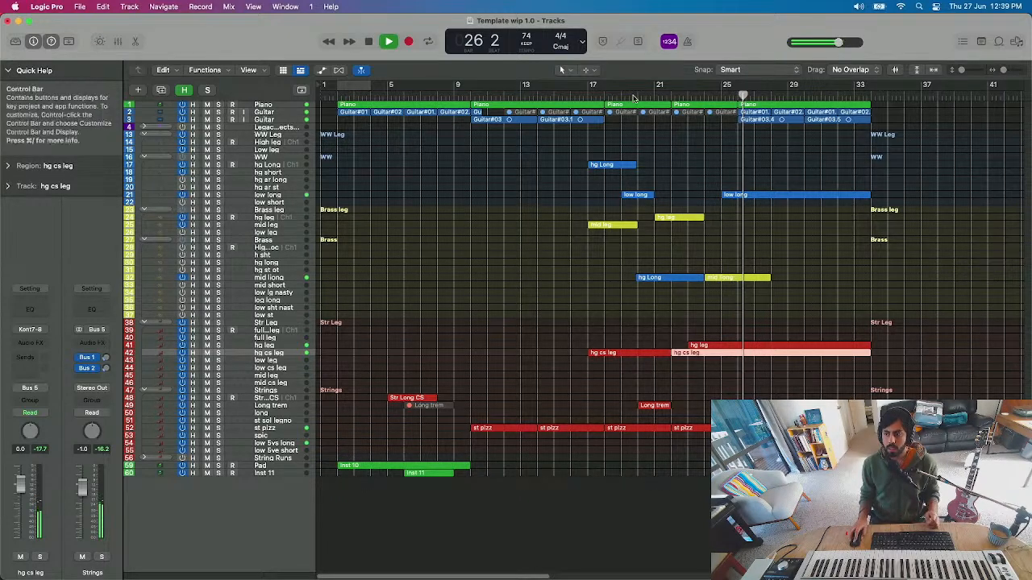
{"action": "key", "text": "space"}
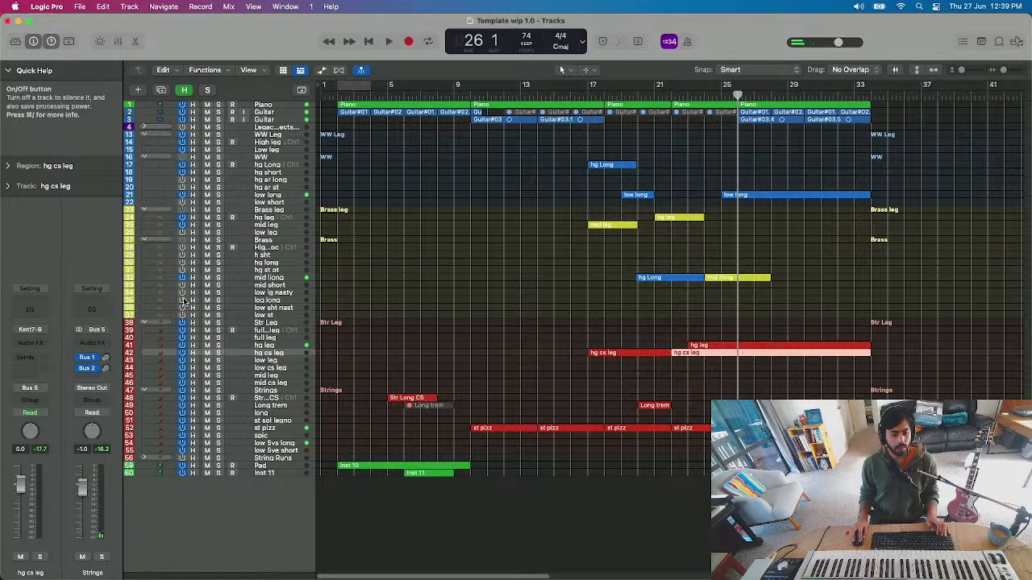
- Record a part on the log long brass track from bar 26 to bar 28
{"action": "left_click", "coordinate": [270, 299]}
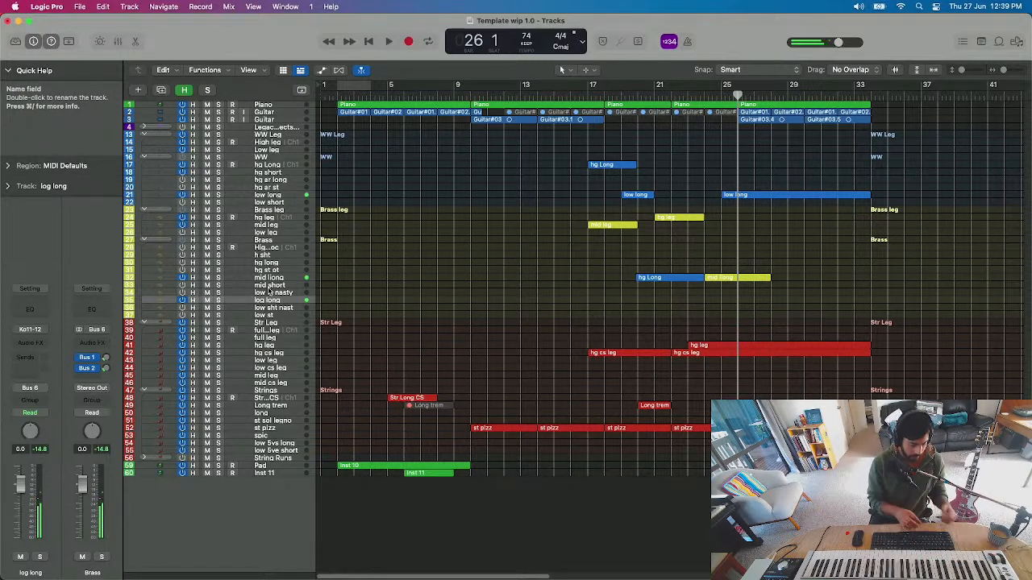
{"action": "key", "text": "r"}
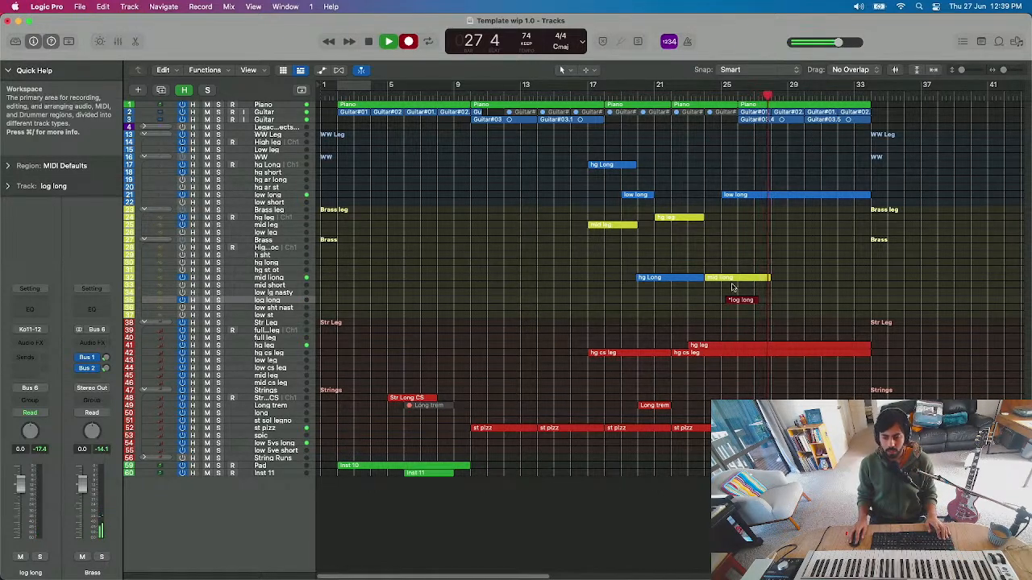
{"action": "key", "text": "space"}
- Open the hg cs leg region that starts at bar 22 in the Piano Roll and audition its long bar 26 note with the track soloed
{"action": "double_click", "coordinate": [779, 355]}
{"action": "scroll", "coordinate": [774, 288], "scroll_direction": "down", "scroll_amount": 2}
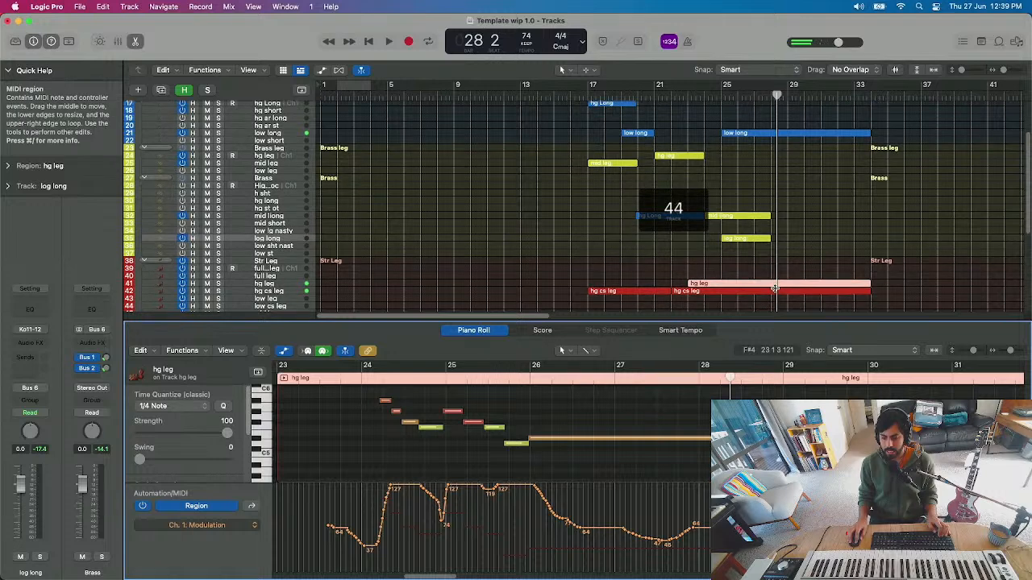
{"action": "left_click", "coordinate": [774, 291]}
{"action": "scroll", "coordinate": [731, 397], "scroll_direction": "up", "scroll_amount": 4}
{"action": "left_click", "coordinate": [570, 404]}
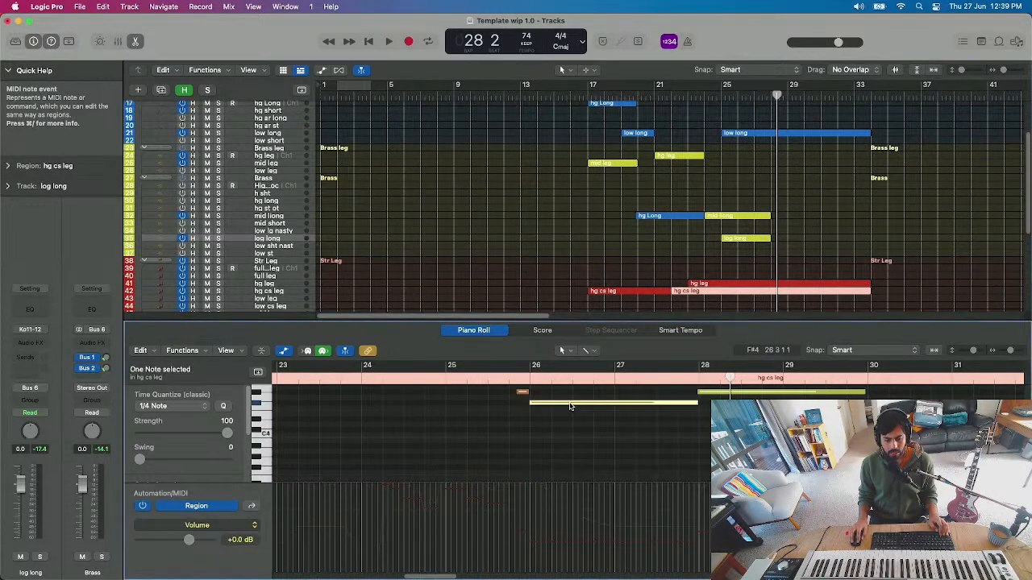
{"action": "left_click", "coordinate": [219, 293]}
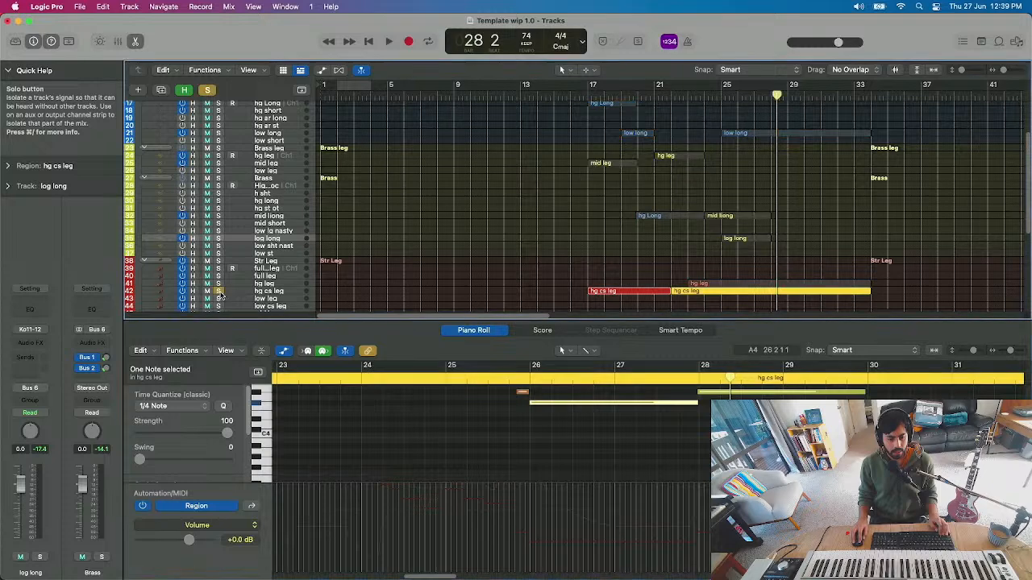
{"action": "left_click", "coordinate": [495, 379]}
{"action": "key", "text": "space"}
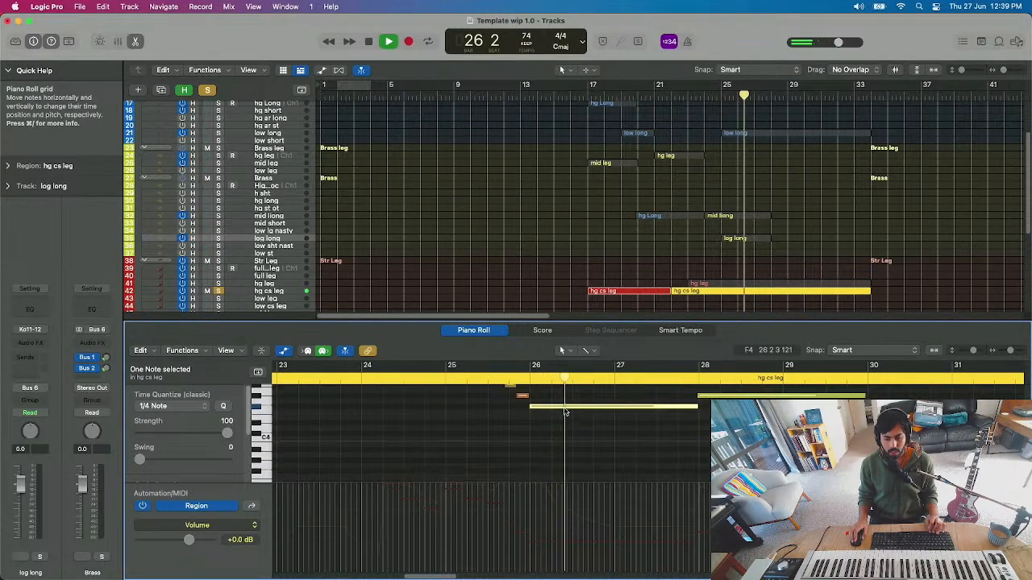
{"action": "scroll", "coordinate": [564, 411], "scroll_direction": "up", "scroll_amount": 2}
{"action": "key", "text": "space"}
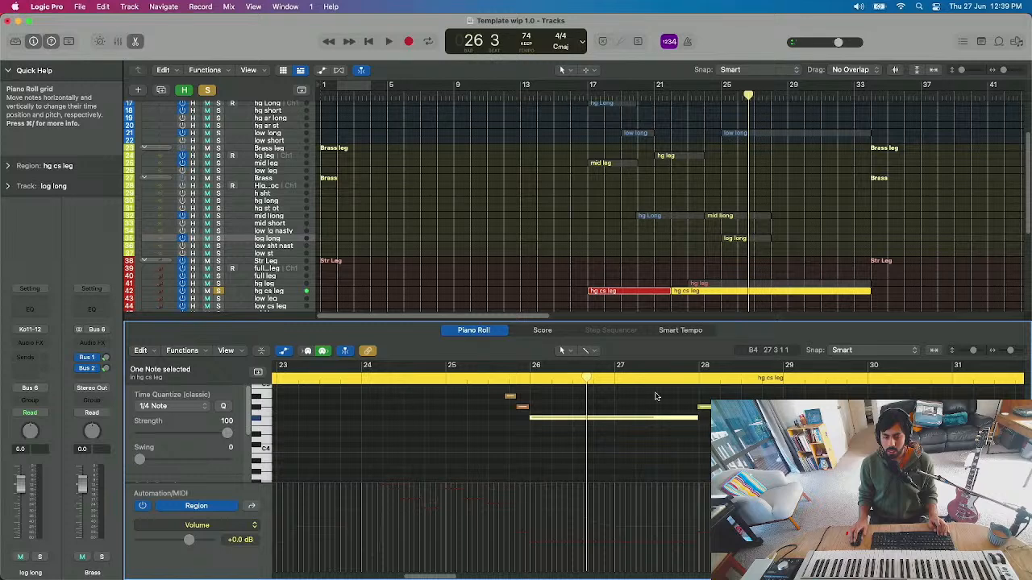
- Shorten the second hg cs leg region so it ends at bar 28, and close the note editor
{"action": "scroll", "coordinate": [649, 452], "scroll_direction": "down", "scroll_amount": 1}
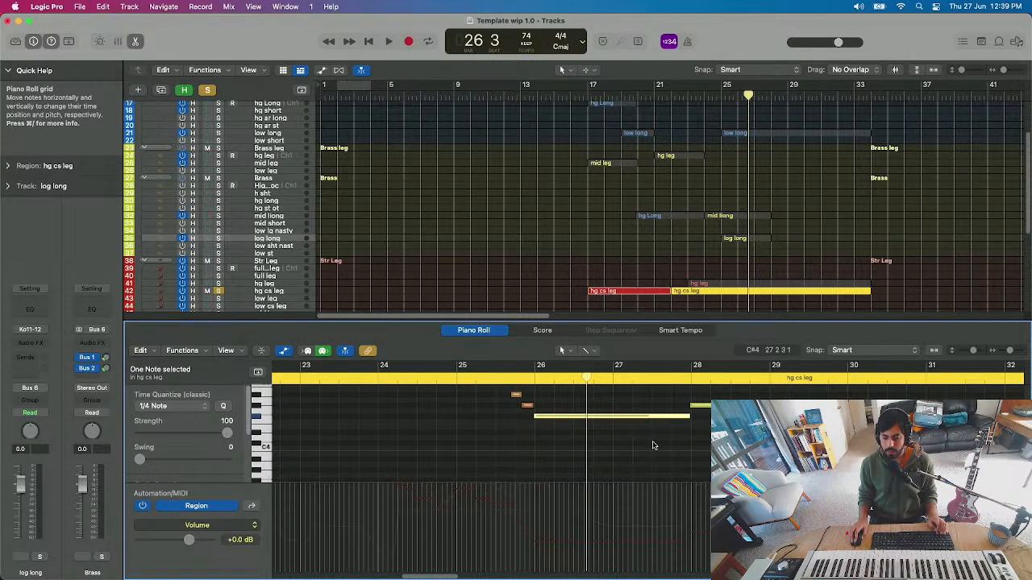
{"action": "left_click_drag", "start_coordinate": [869, 295], "coordinate": [764, 302]}
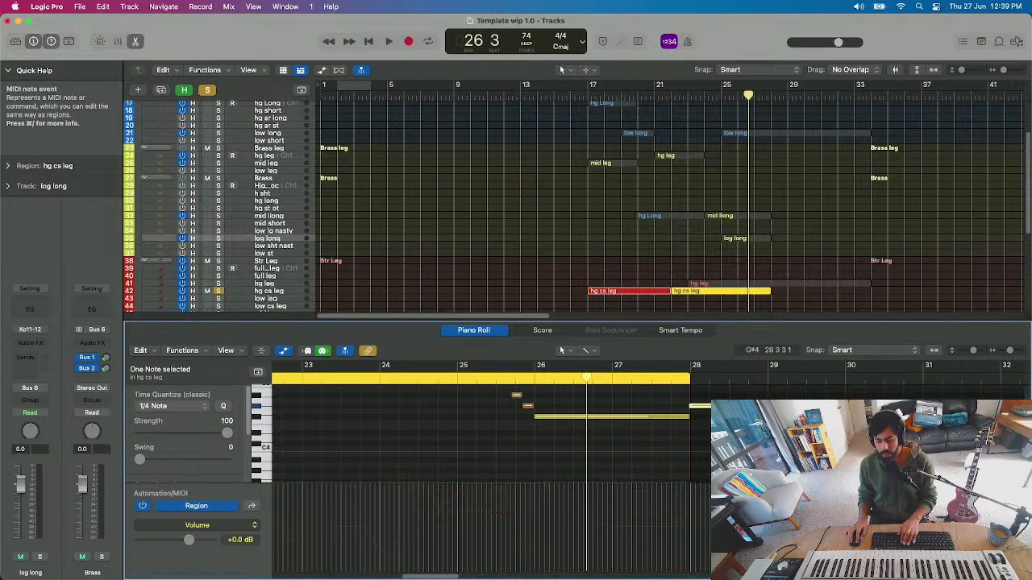
{"action": "key", "text": "e"}
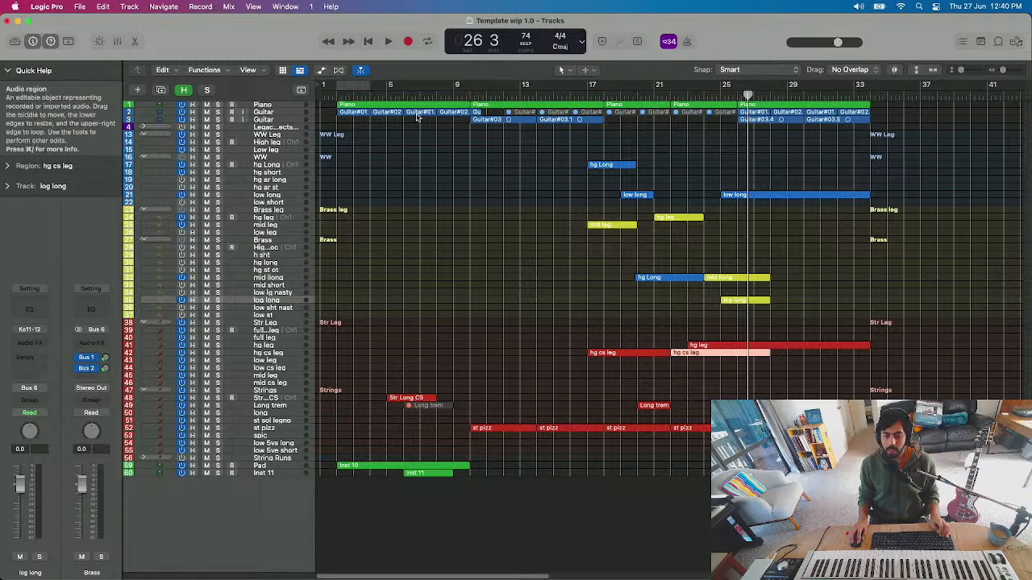
- Briefly play from bar 2, place the playhead at the arrangement's end at bar 34, and switch the position display to Time
{"action": "left_click", "coordinate": [334, 97]}
{"action": "key", "text": "space"}
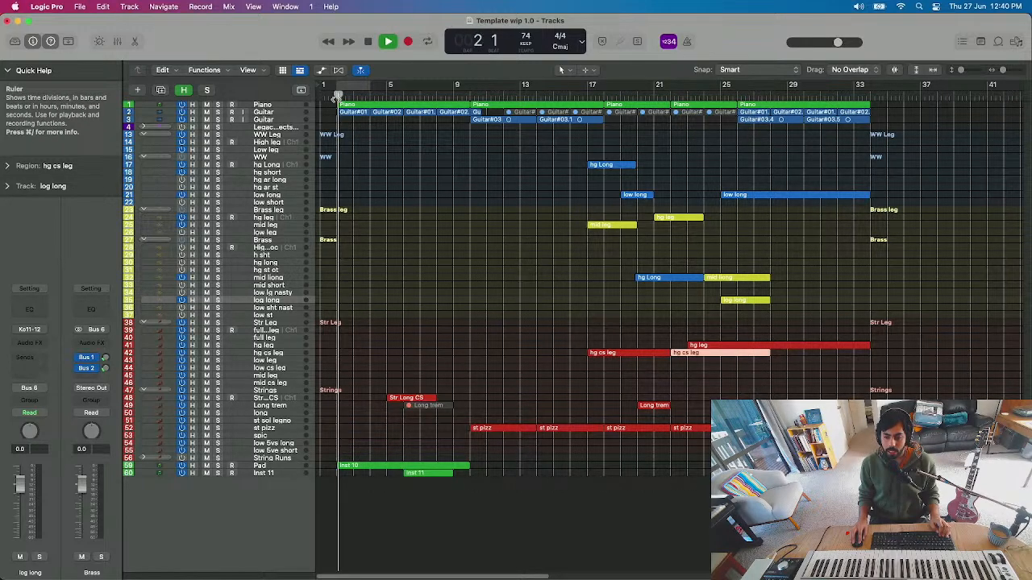
{"action": "key", "text": "space"}
{"action": "left_click", "coordinate": [869, 100]}
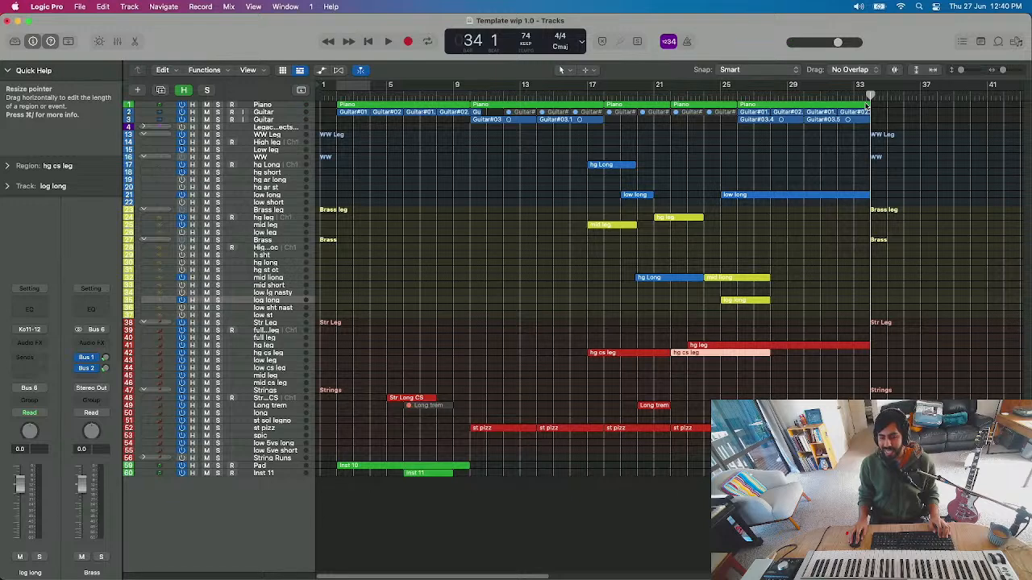
{"action": "left_click", "coordinate": [581, 41]}
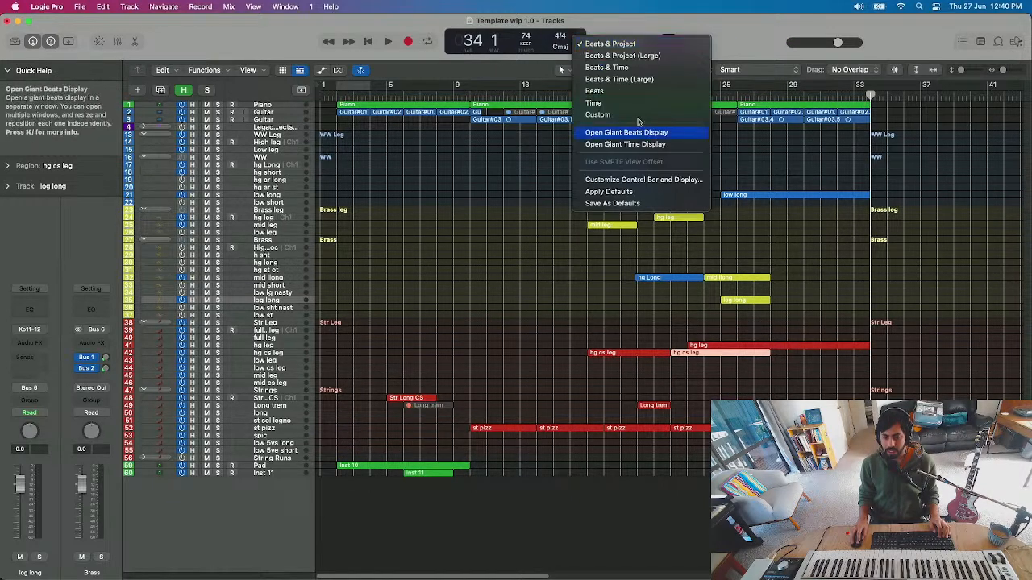
{"action": "left_click", "coordinate": [627, 104]}
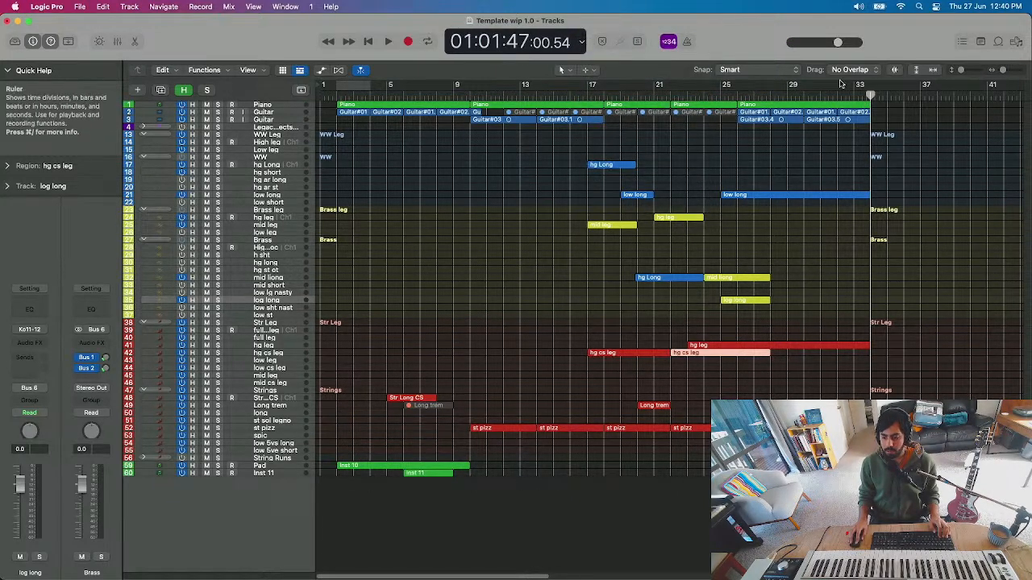
- Play the arrangement from the project start, resume playback from about bar 9, and place the playhead at bar 18
{"action": "key", "text": "Return"}
{"action": "key", "text": "space"}
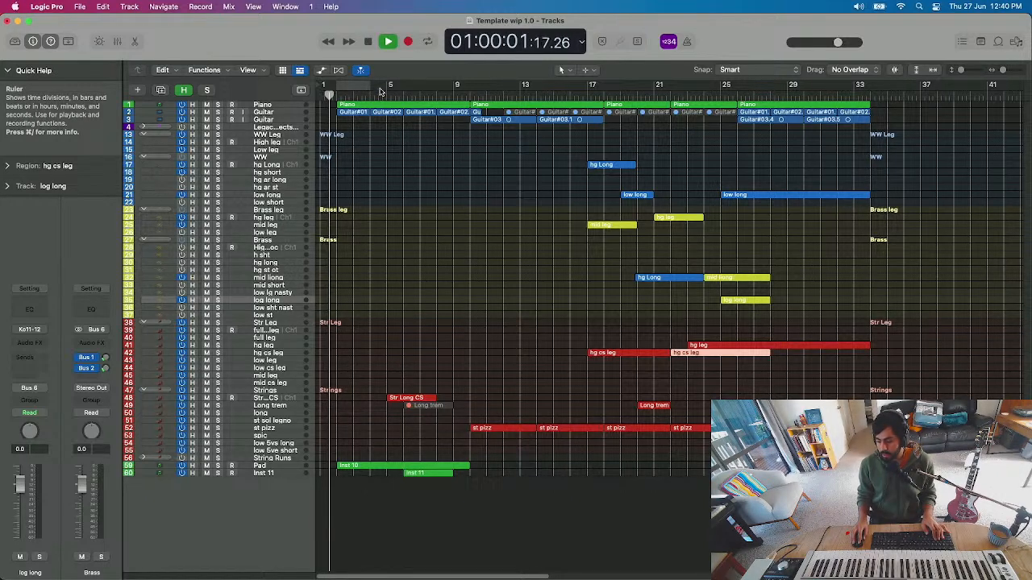
{"action": "key", "text": "space"}
{"action": "left_click", "coordinate": [457, 96]}
{"action": "key", "text": "space"}
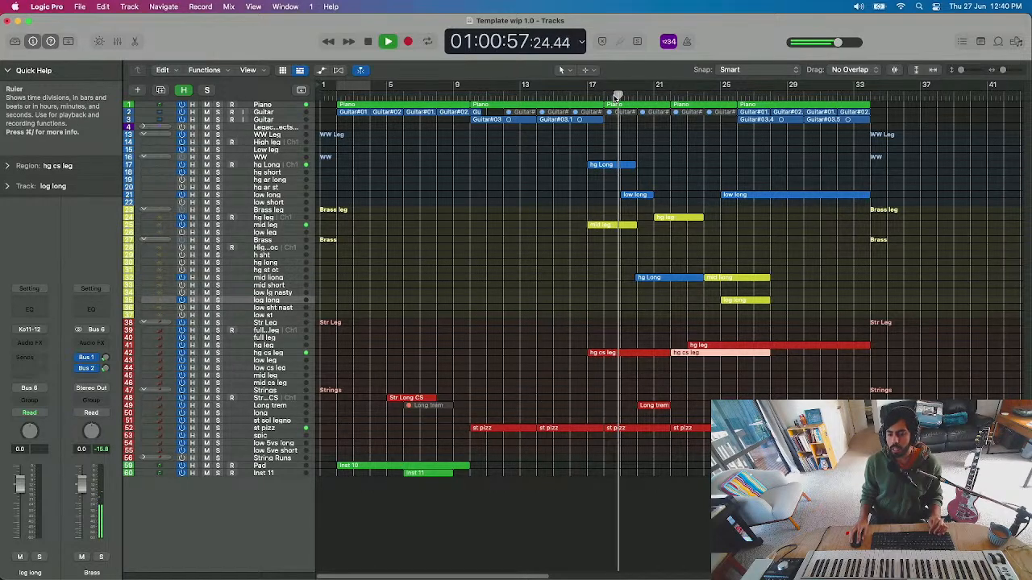
{"action": "key", "text": "space"}
{"action": "left_click", "coordinate": [602, 95]}
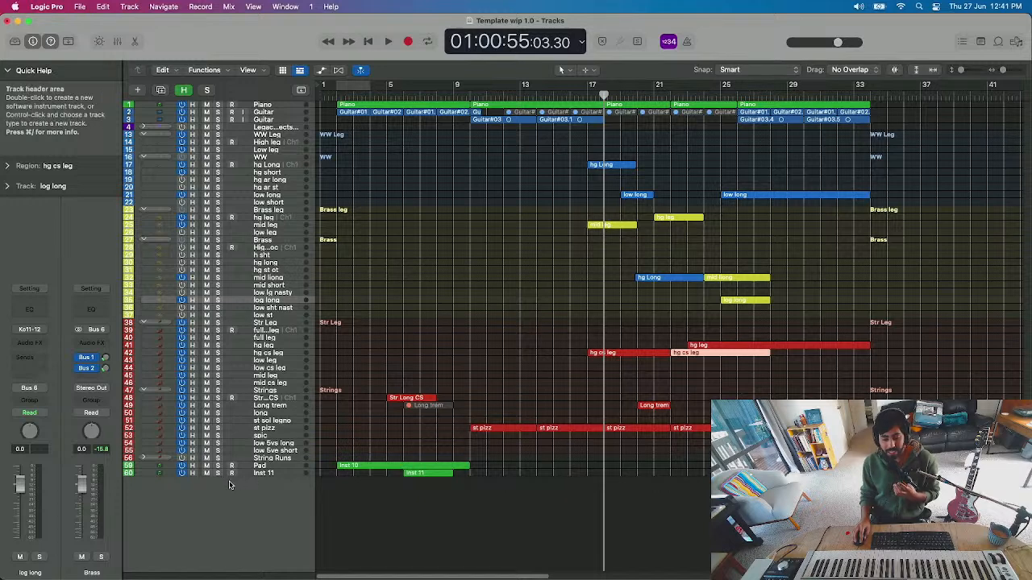
{"action": "left_click", "coordinate": [266, 474]}
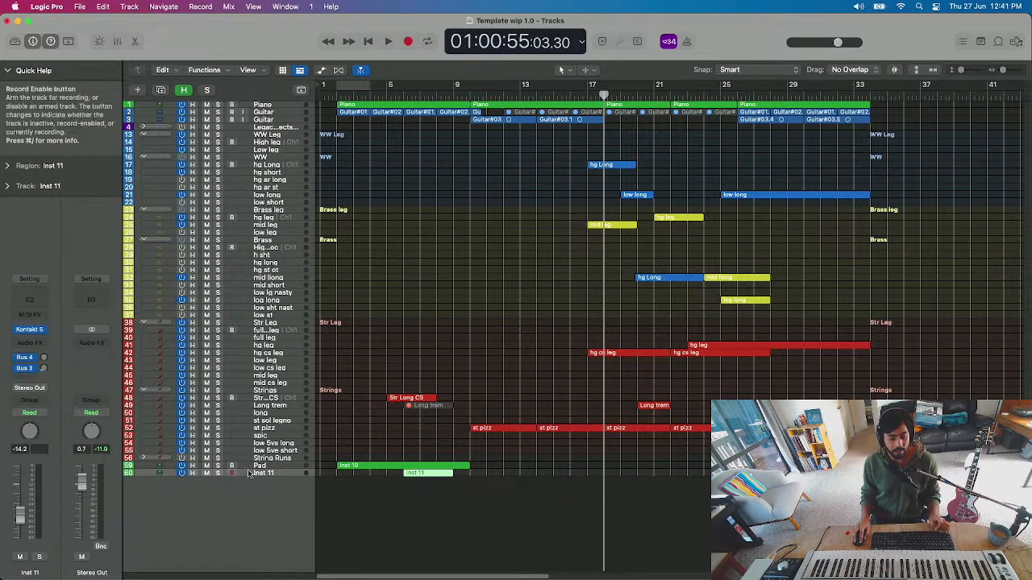
{"action": "left_click", "coordinate": [46, 332]}
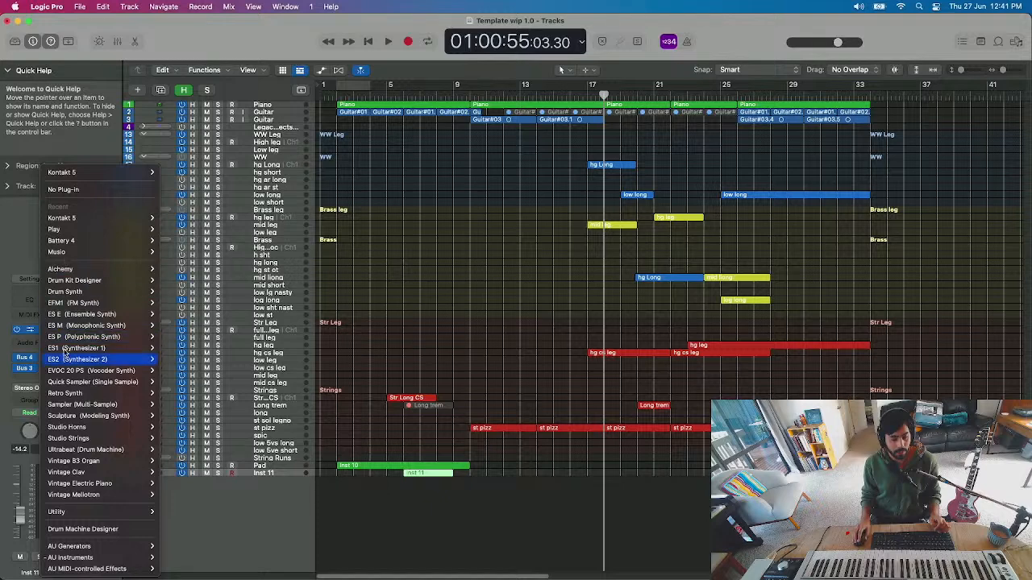
{"action": "mouse_move", "coordinate": [77, 231]}
{"action": "left_click", "coordinate": [287, 496]}
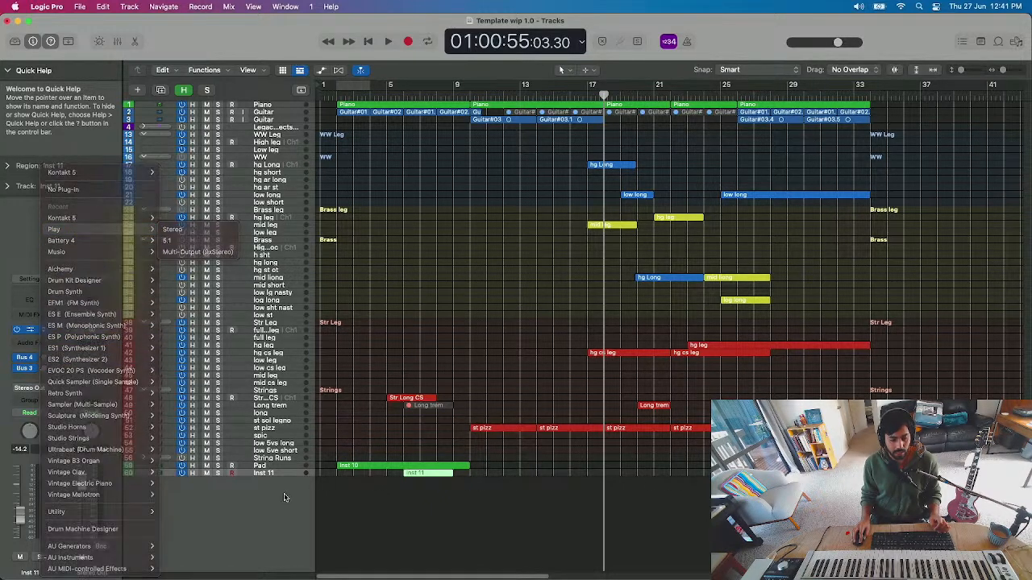
- Add a new software instrument track below Inst 11 and load the stereo version of the Play plug-in as its instrument
{"action": "double_click", "coordinate": [248, 499]}
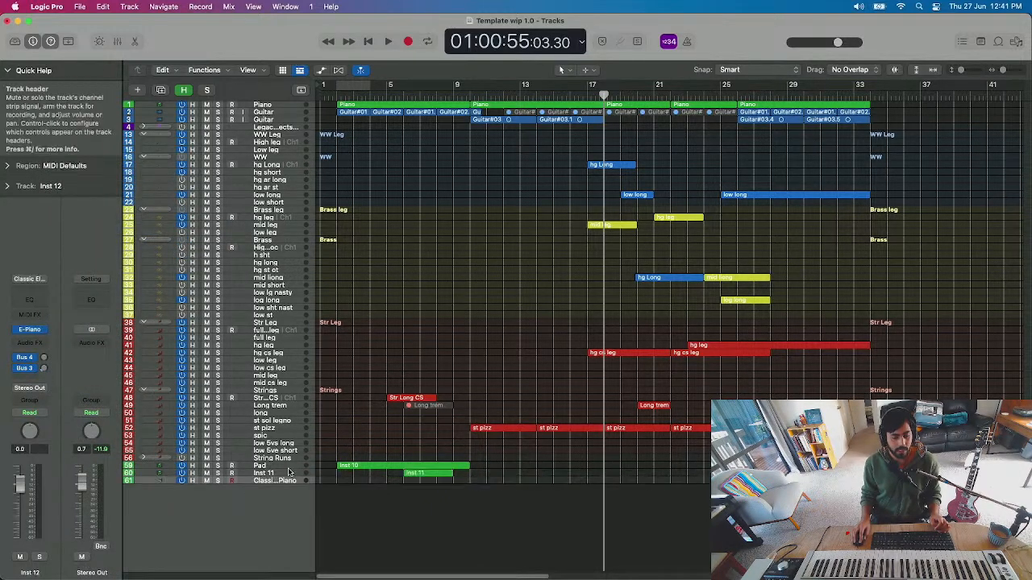
{"action": "left_click", "coordinate": [32, 329]}
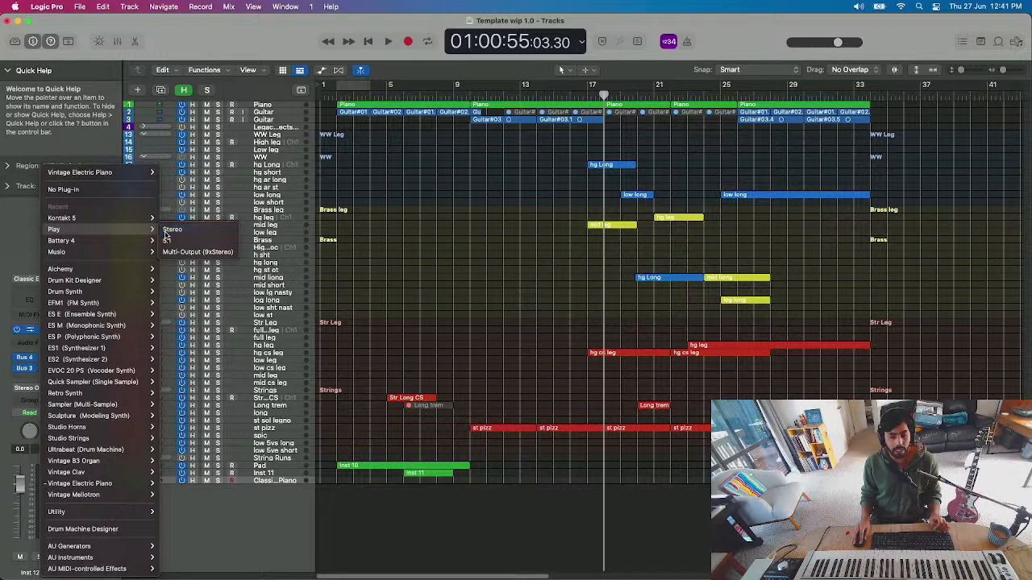
{"action": "left_click", "coordinate": [165, 232]}
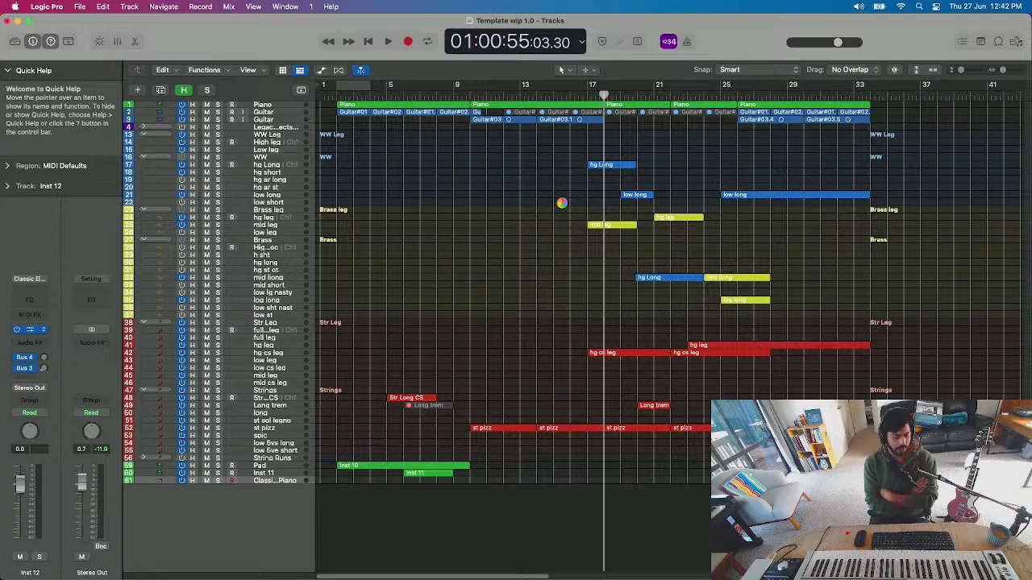
{"action": "mouse_move", "coordinate": [679, 21]}
{"action": "left_mouse_down"}
{"action": "mouse_move", "coordinate": [679, 104]}
{"action": "mouse_move", "coordinate": [693, 33]}
{"action": "mouse_move", "coordinate": [679, 23]}
{"action": "left_mouse_up"}
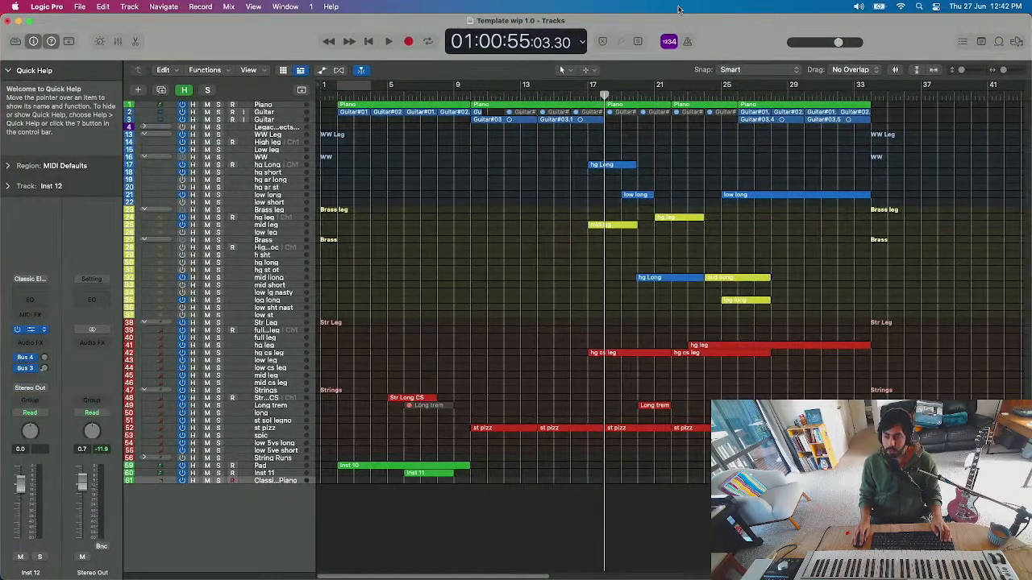